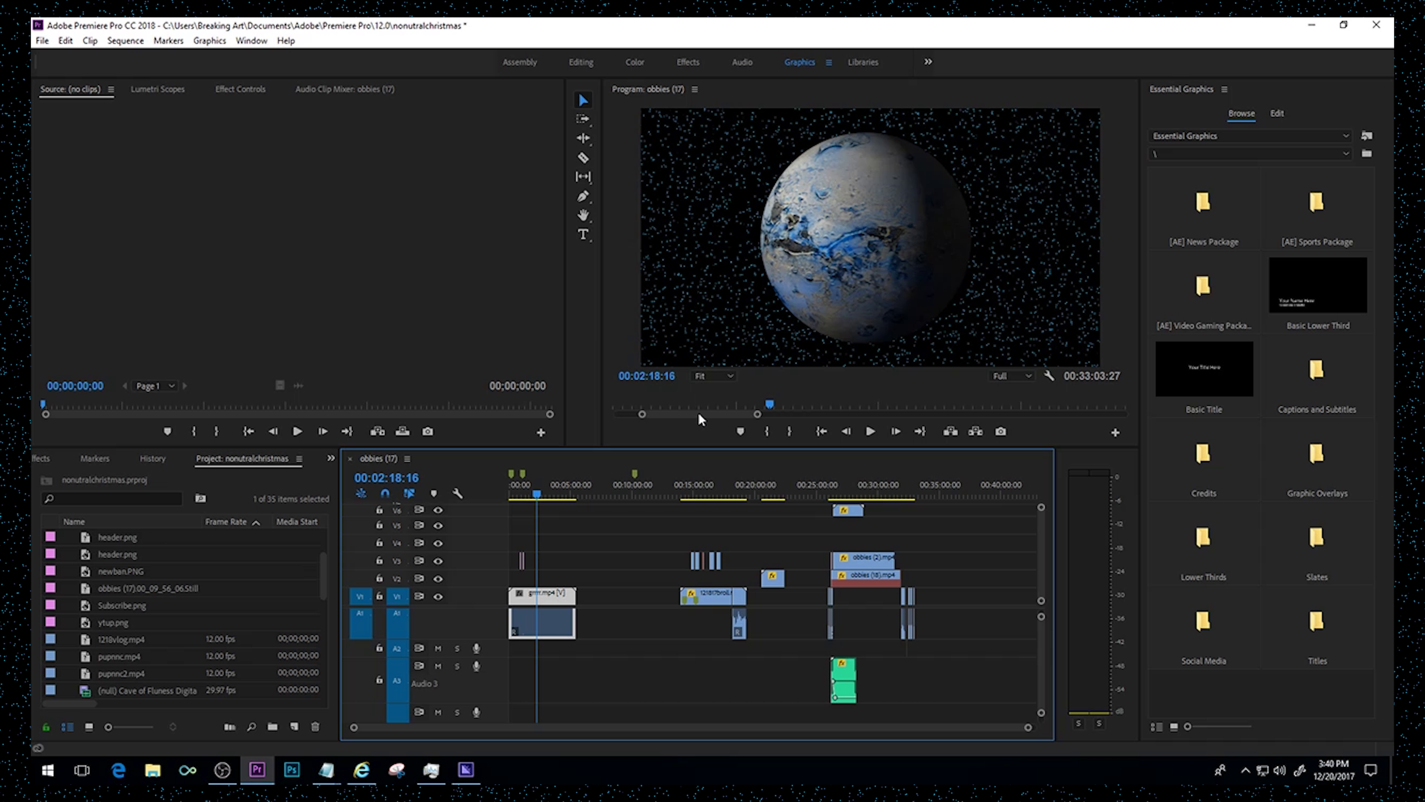
# - Scrub the obbies (17) sequence preview forward to around 00:14:25:28
pyautogui.click(716, 495)
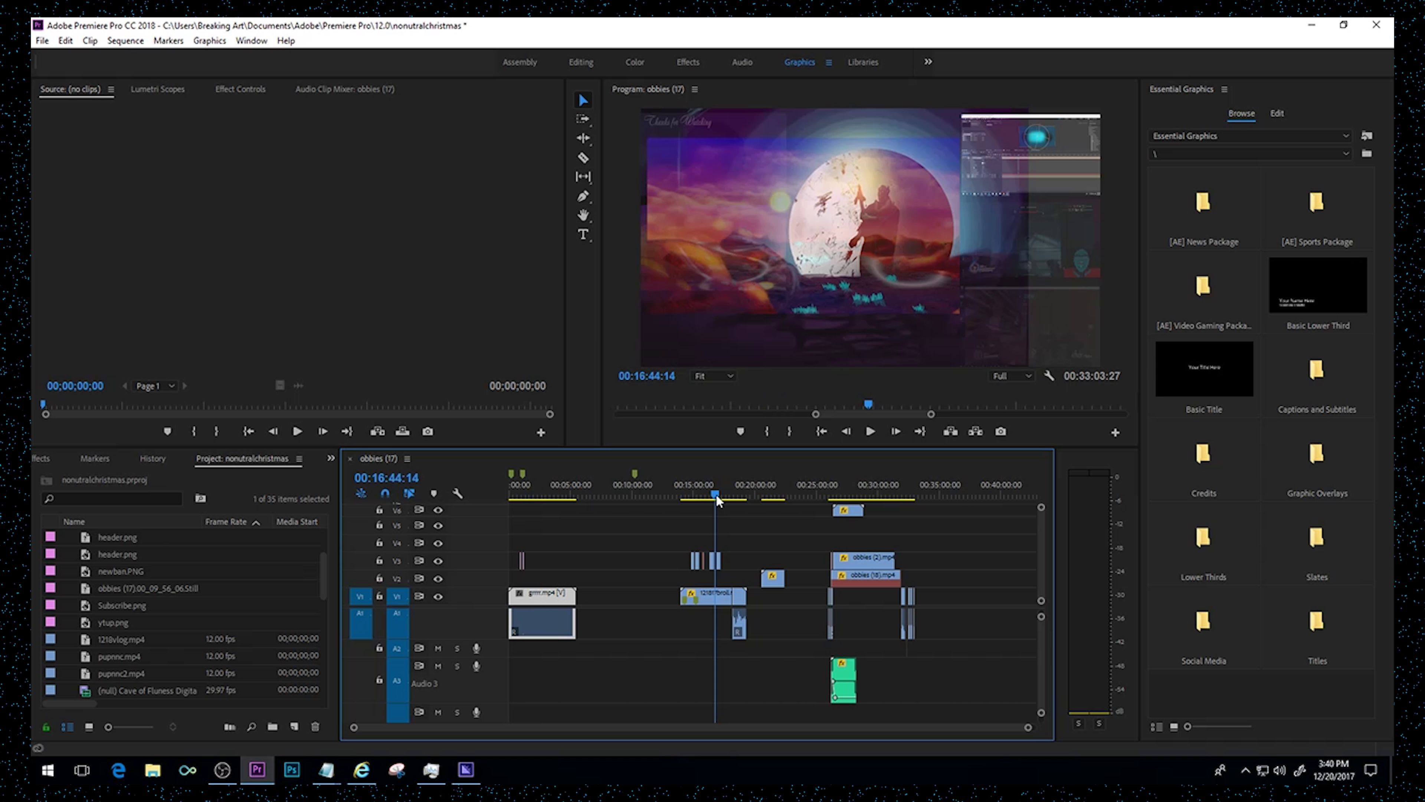
pyautogui.moveTo(717, 500); pyautogui.dragTo(687, 502)
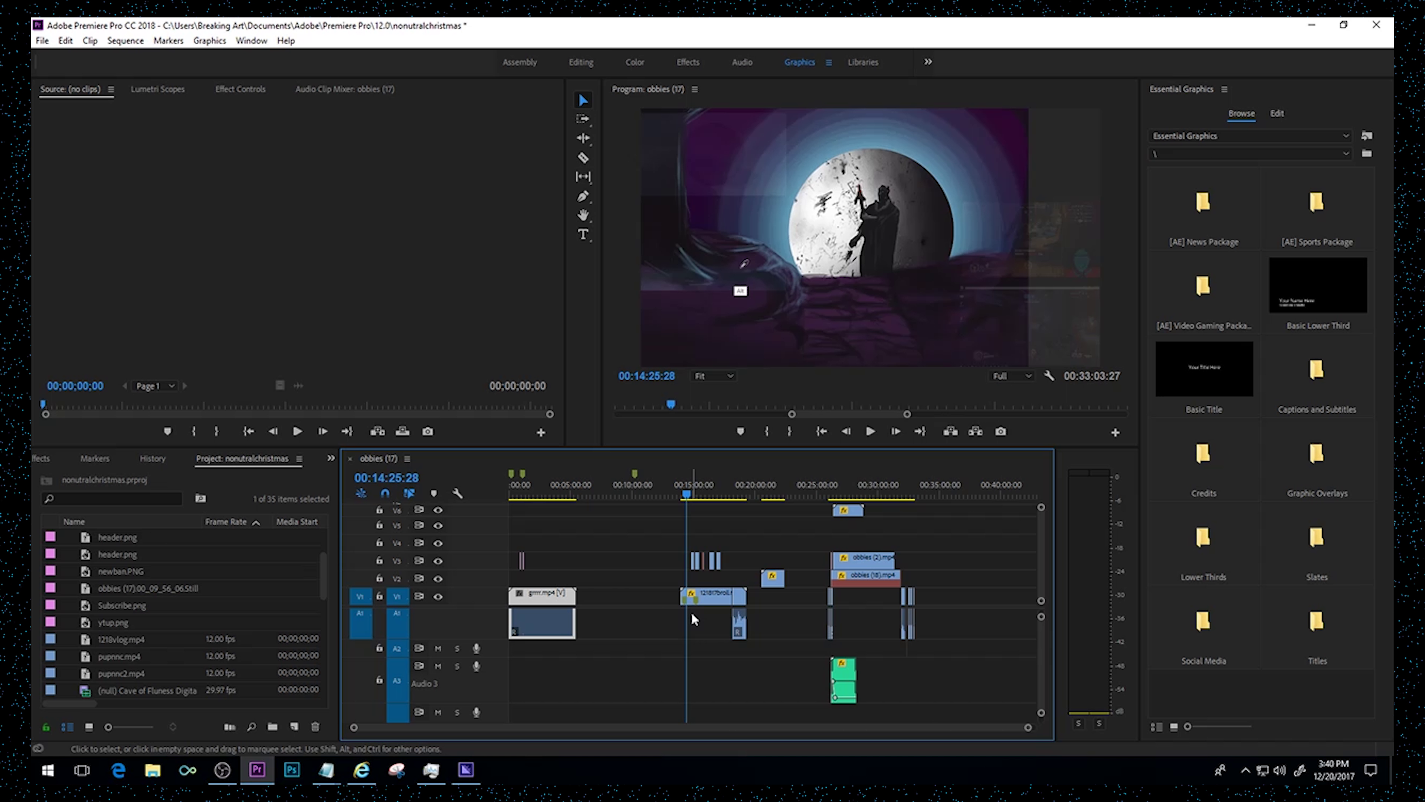
pyautogui.click(36, 42)
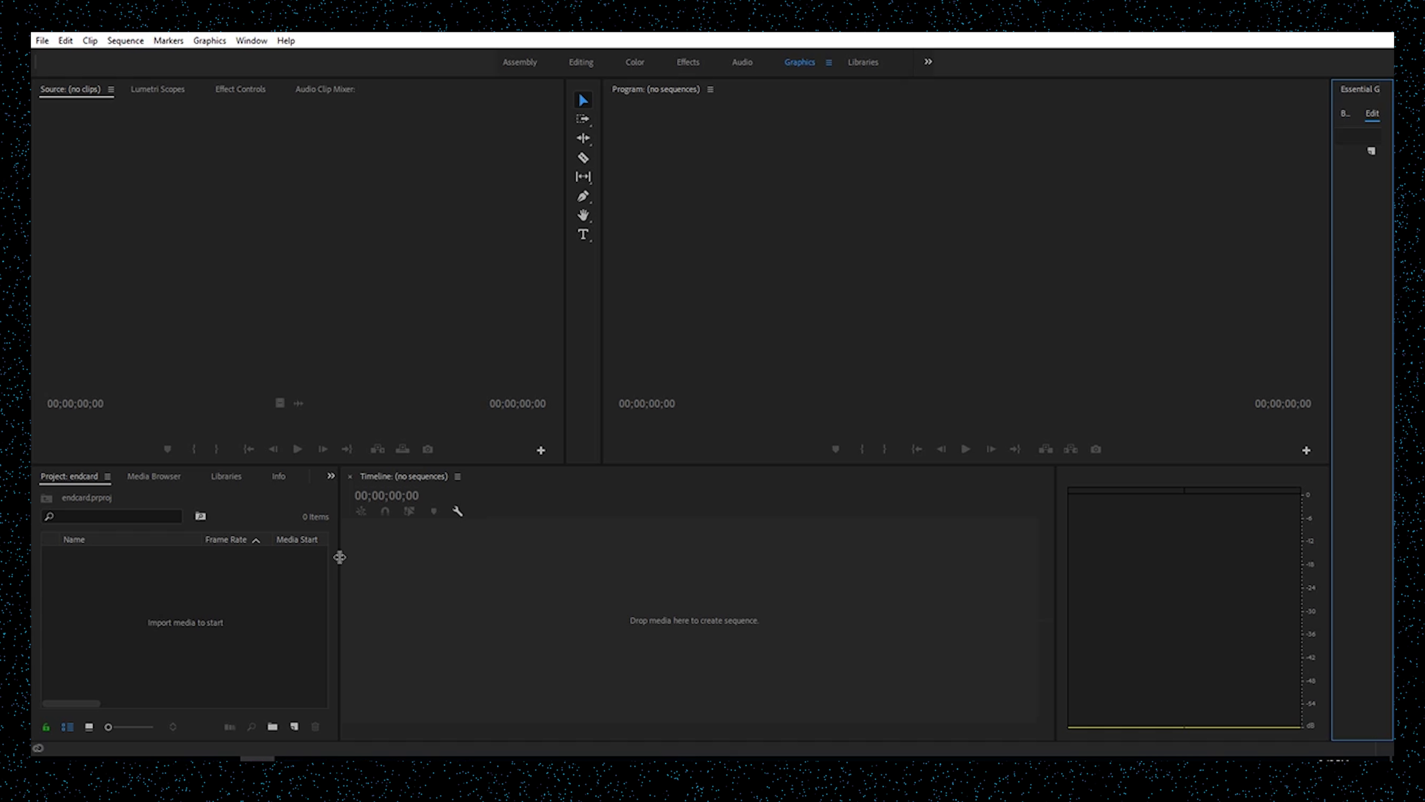
# - Import grrrr.mp4 from the broll folder into the empty endcard project
pyautogui.click(42, 40)
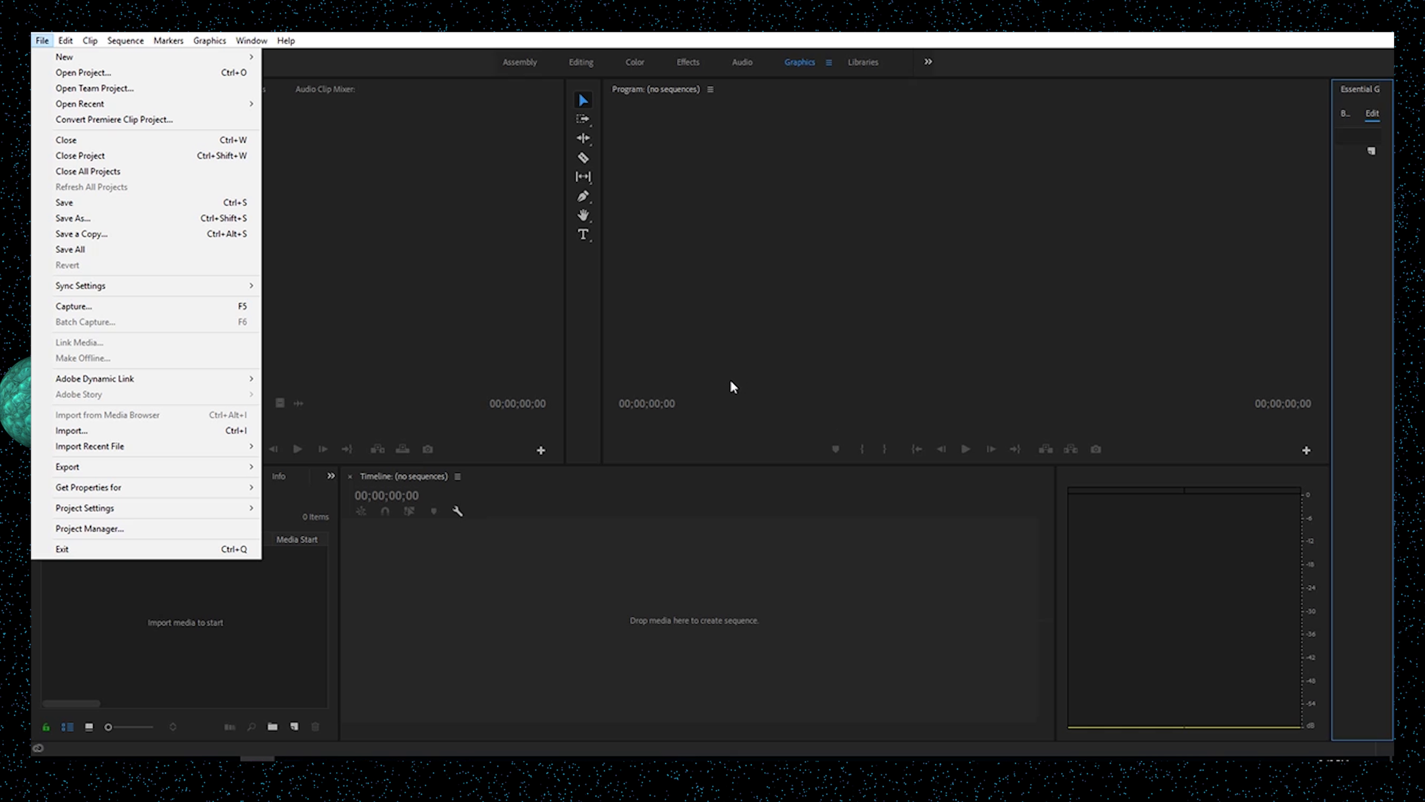
pyautogui.click(90, 430)
pyautogui.click(283, 180)
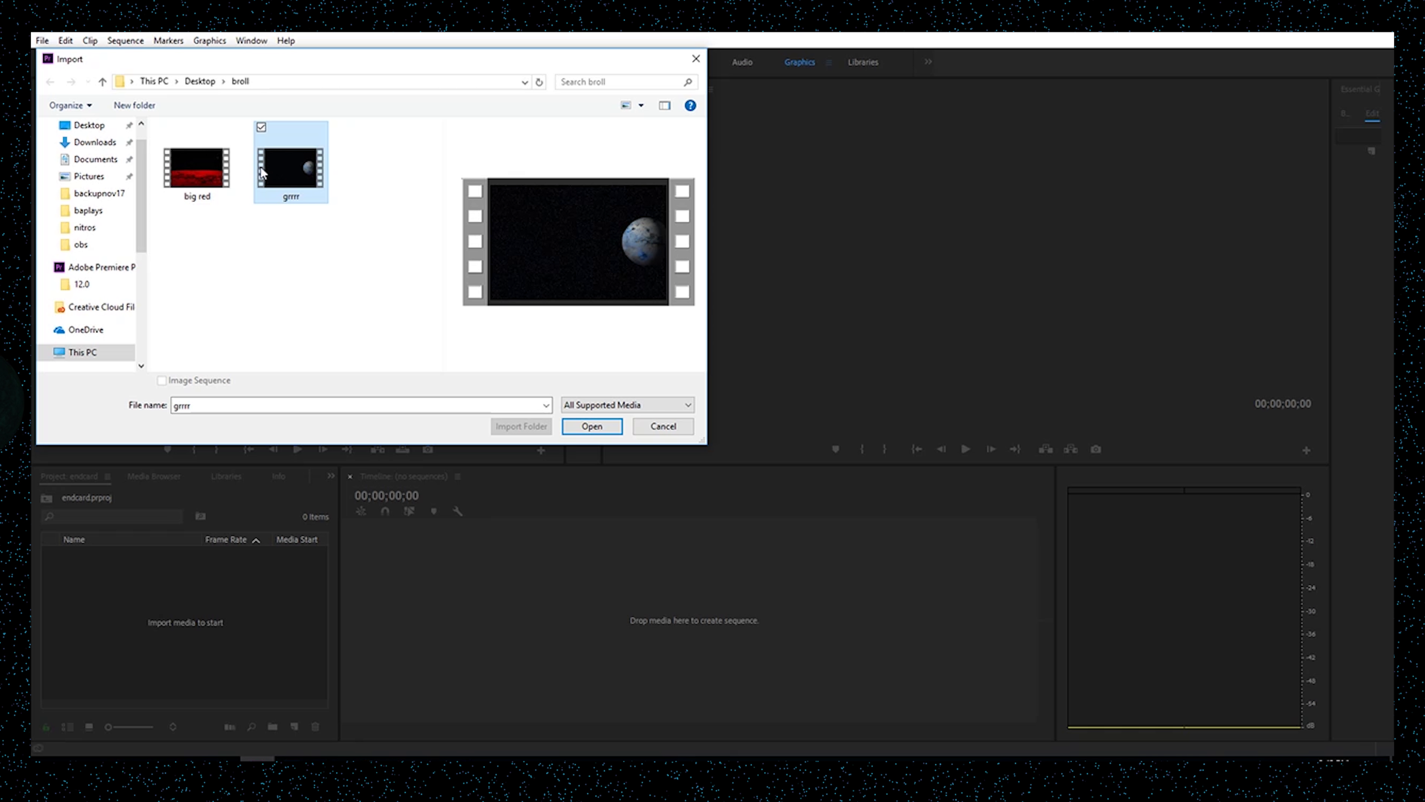
pyautogui.click(592, 426)
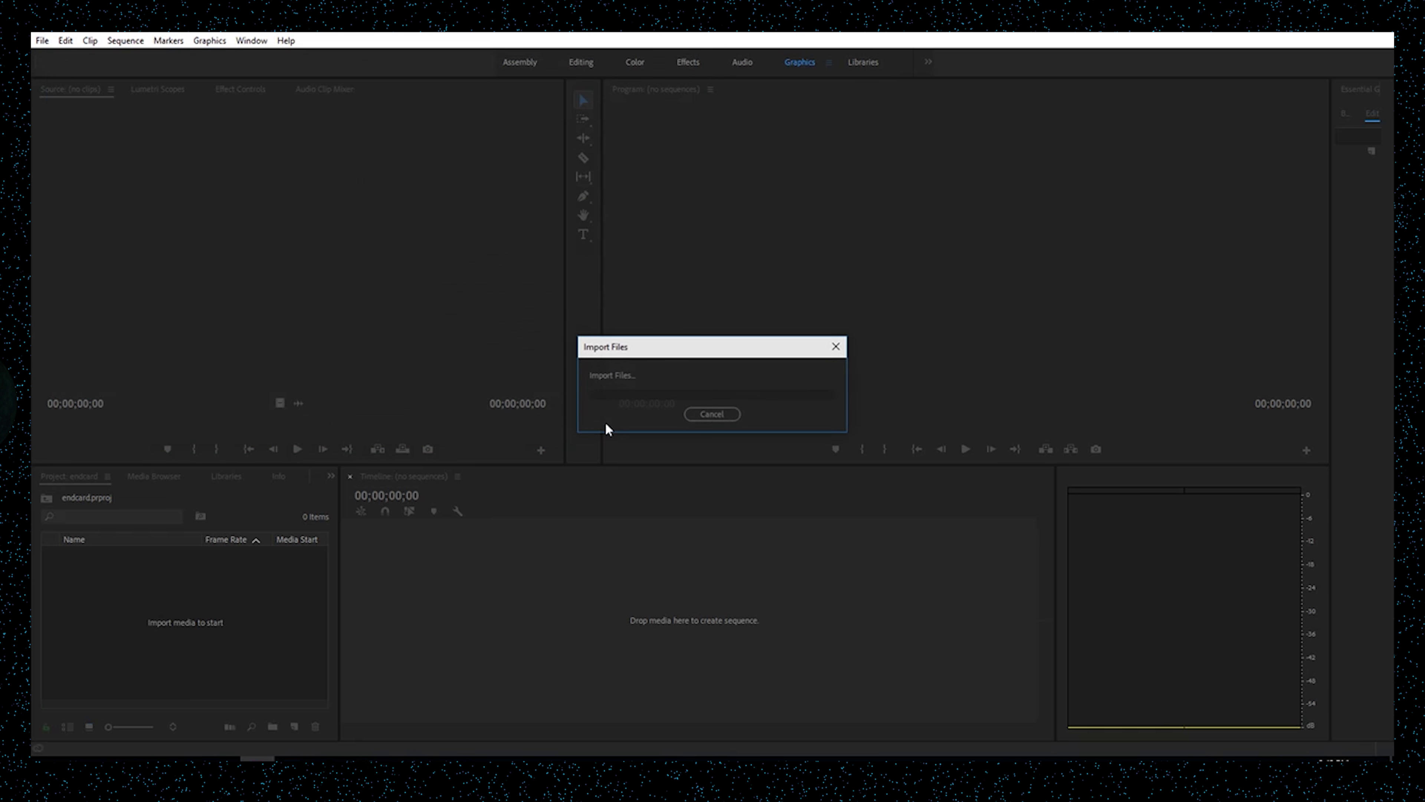
pyautogui.moveTo(138, 554); pyautogui.dragTo(140, 648)
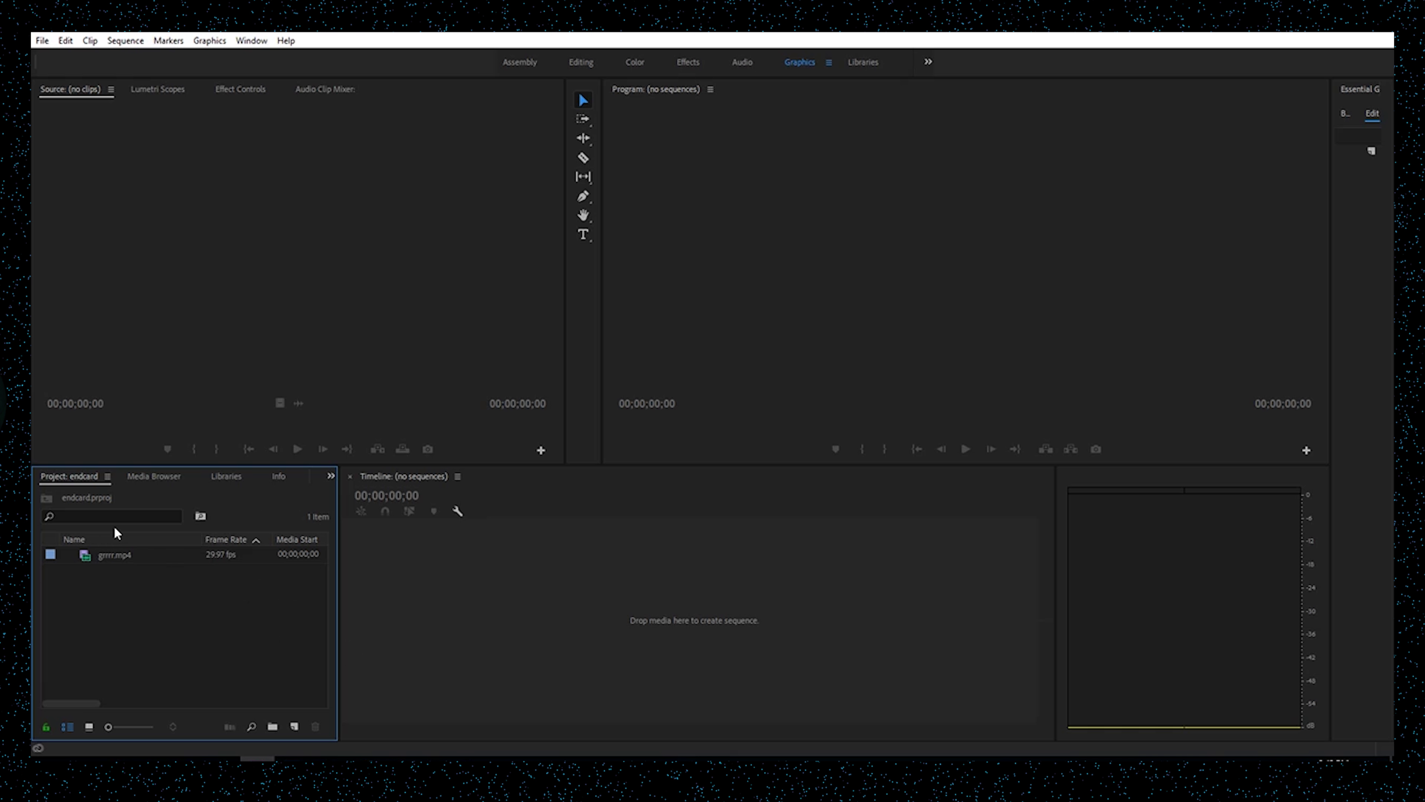
# - Create a grrrr sequence by dropping grrrr.mp4 onto the empty Timeline
pyautogui.click(116, 561)
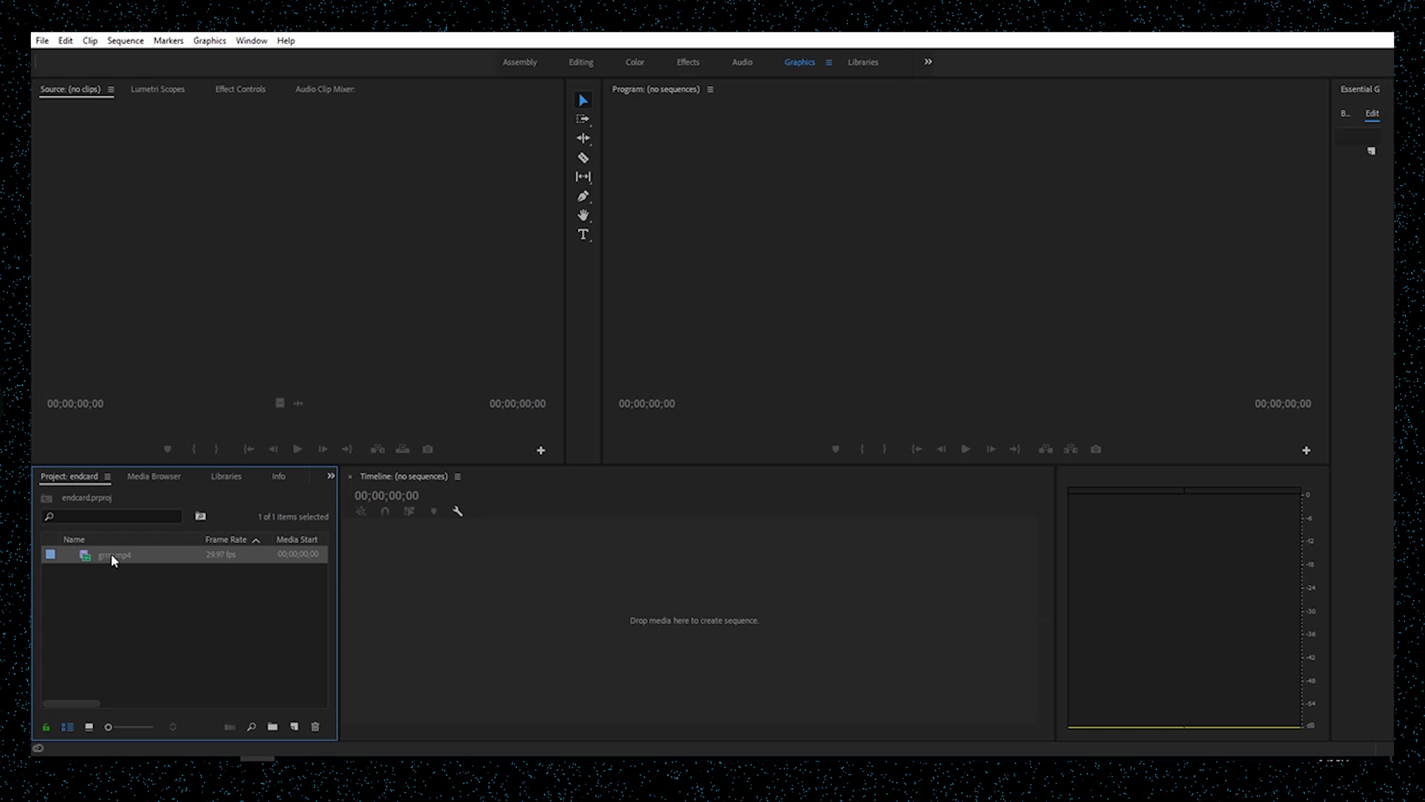
pyautogui.moveTo(112, 556); pyautogui.dragTo(343, 485)
pyautogui.moveTo(452, 625); pyautogui.dragTo(452, 625)
pyautogui.moveTo(715, 506); pyautogui.dragTo(510, 520)
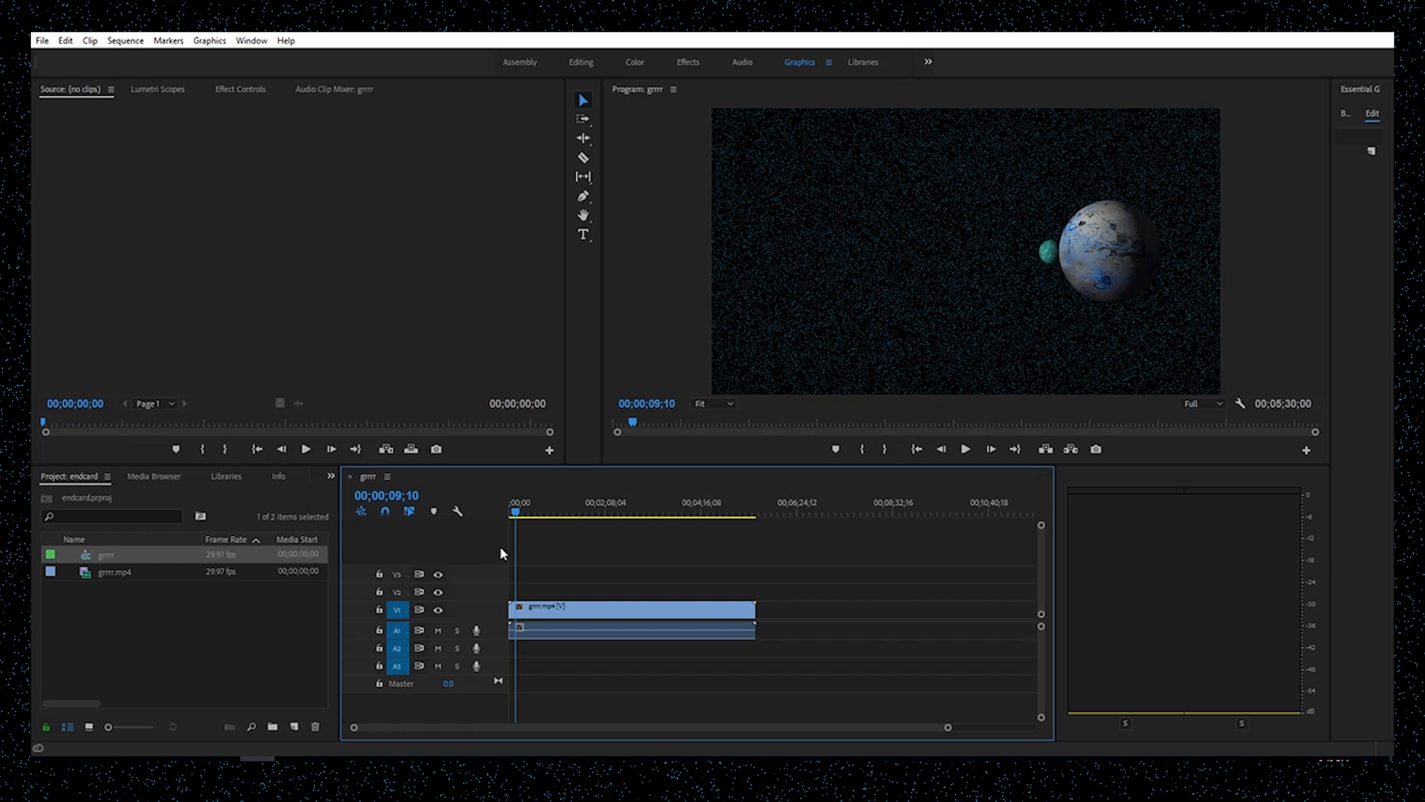
# - Trim 9;10 off the clip's start, move it to 00;00 and zoom the timeline out
pyautogui.moveTo(511, 610); pyautogui.dragTo(516, 611)
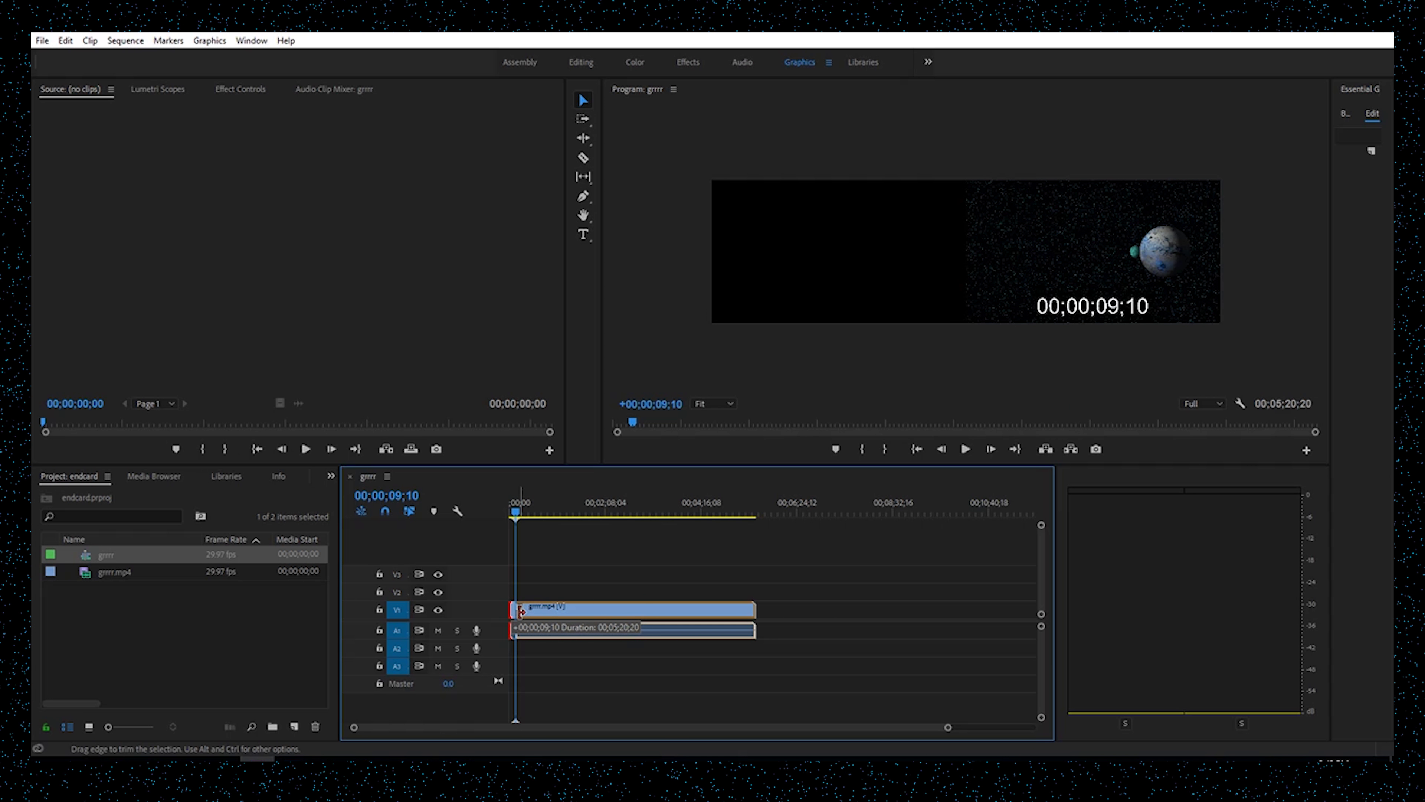
pyautogui.moveTo(521, 611); pyautogui.dragTo(521, 611)
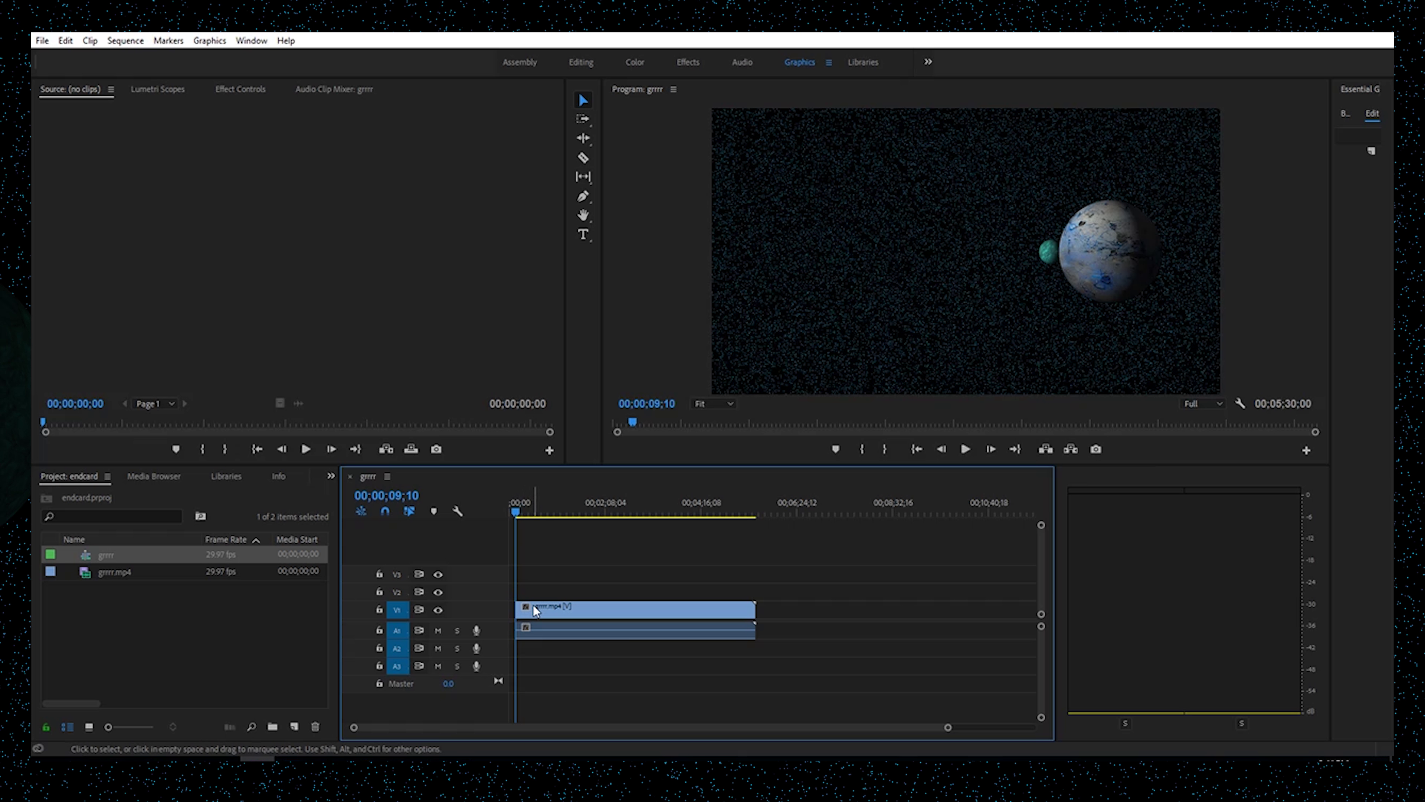
pyautogui.click(655, 612)
pyautogui.moveTo(656, 612); pyautogui.dragTo(805, 716)
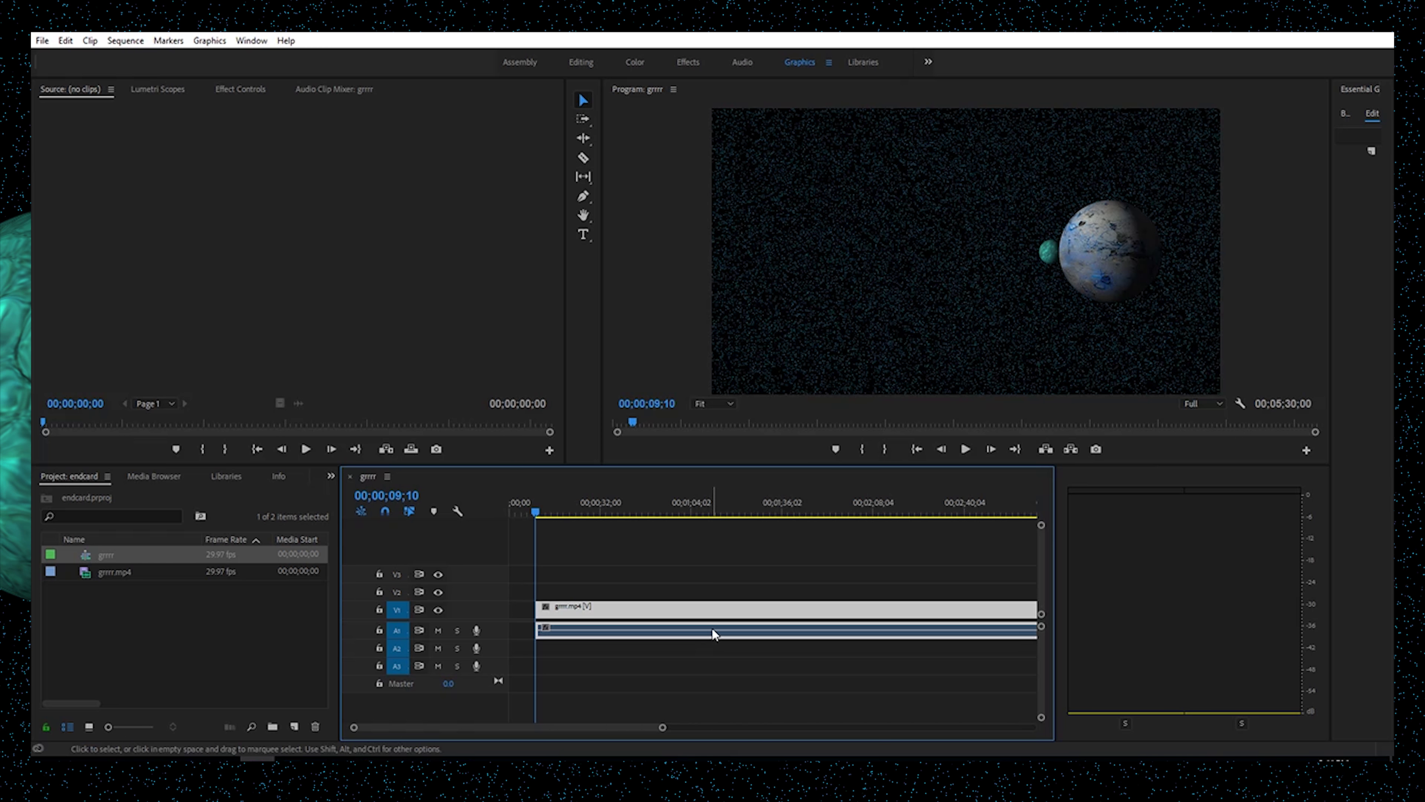
pyautogui.moveTo(718, 612); pyautogui.dragTo(654, 610)
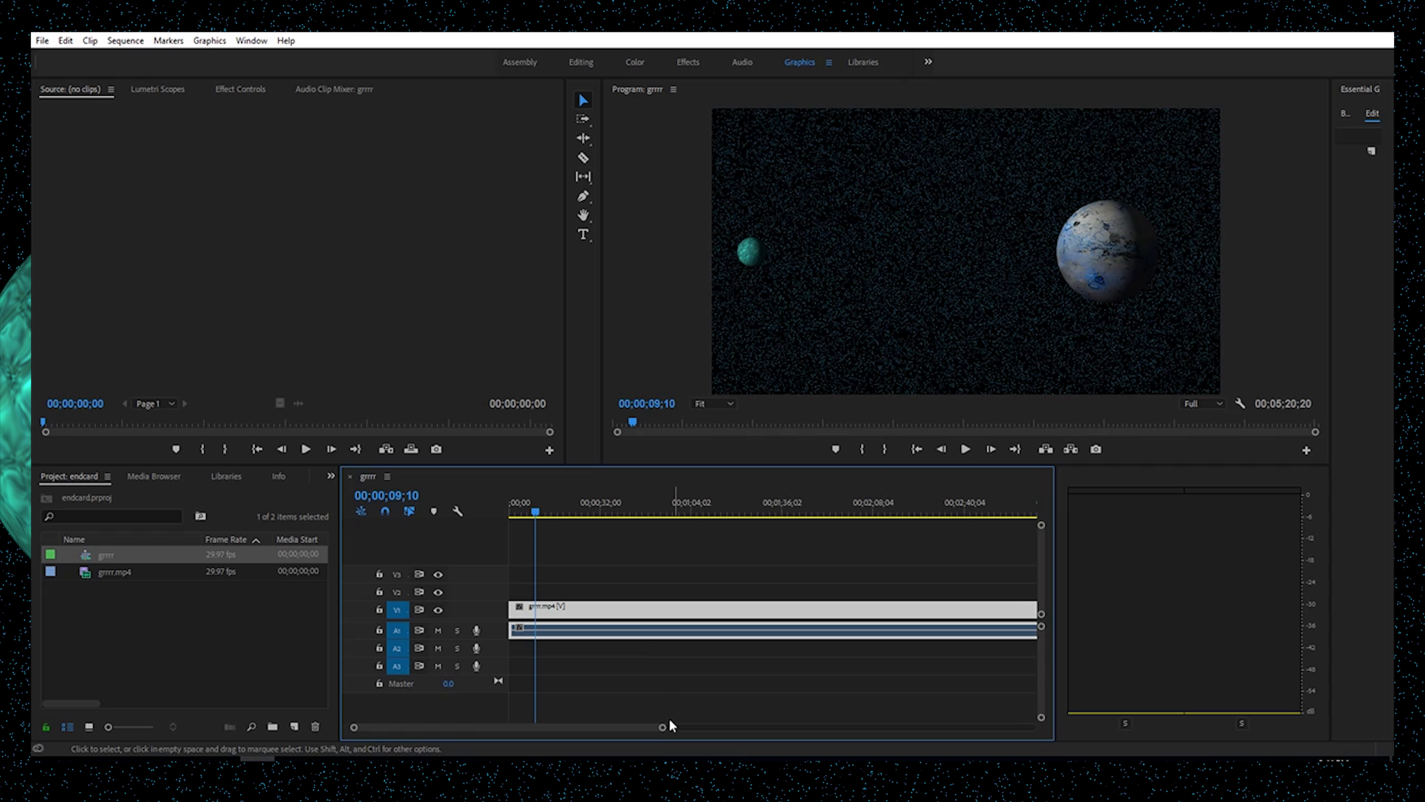
pyautogui.moveTo(662, 727); pyautogui.dragTo(888, 712)
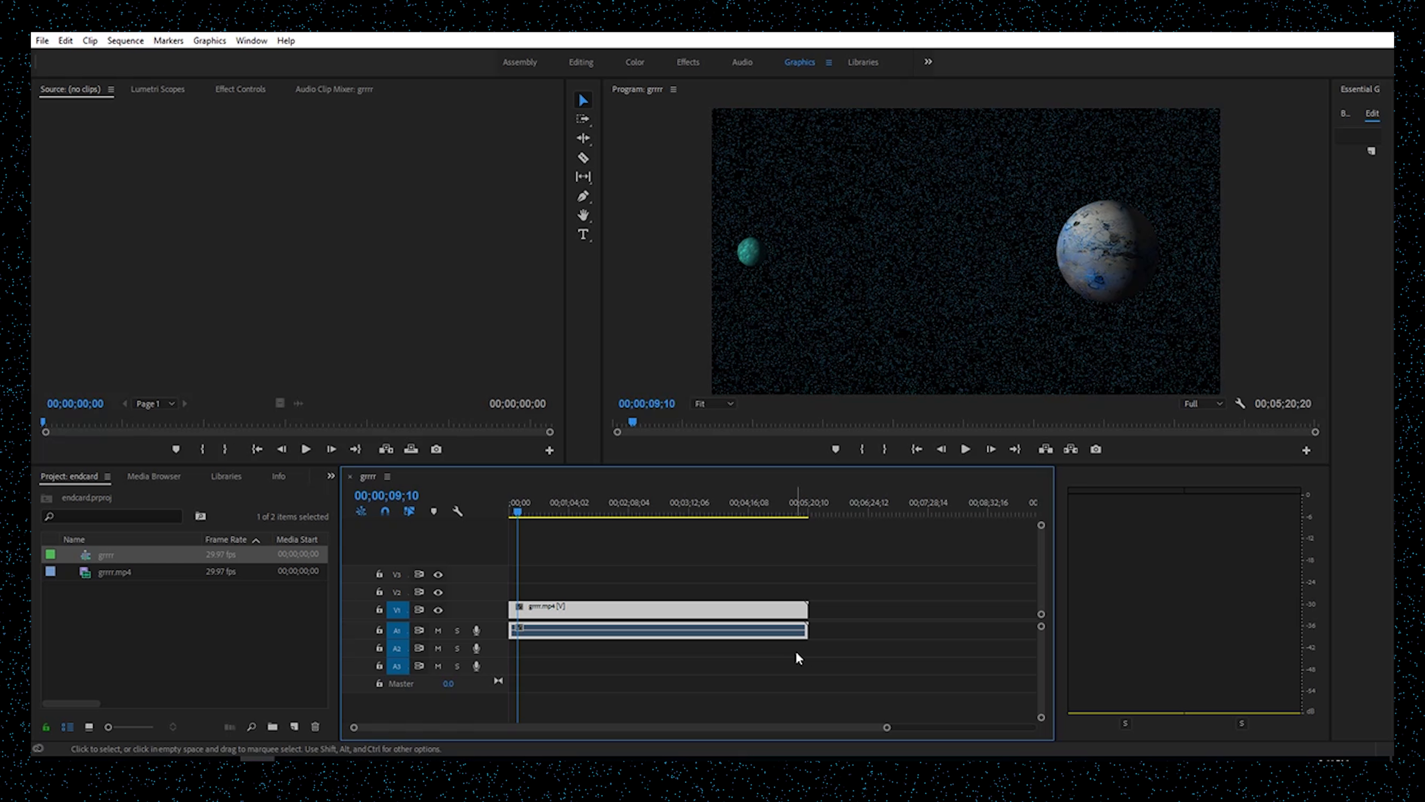
# - Start a new import and browse to the Desktop's Toybox folder
pyautogui.click(42, 41)
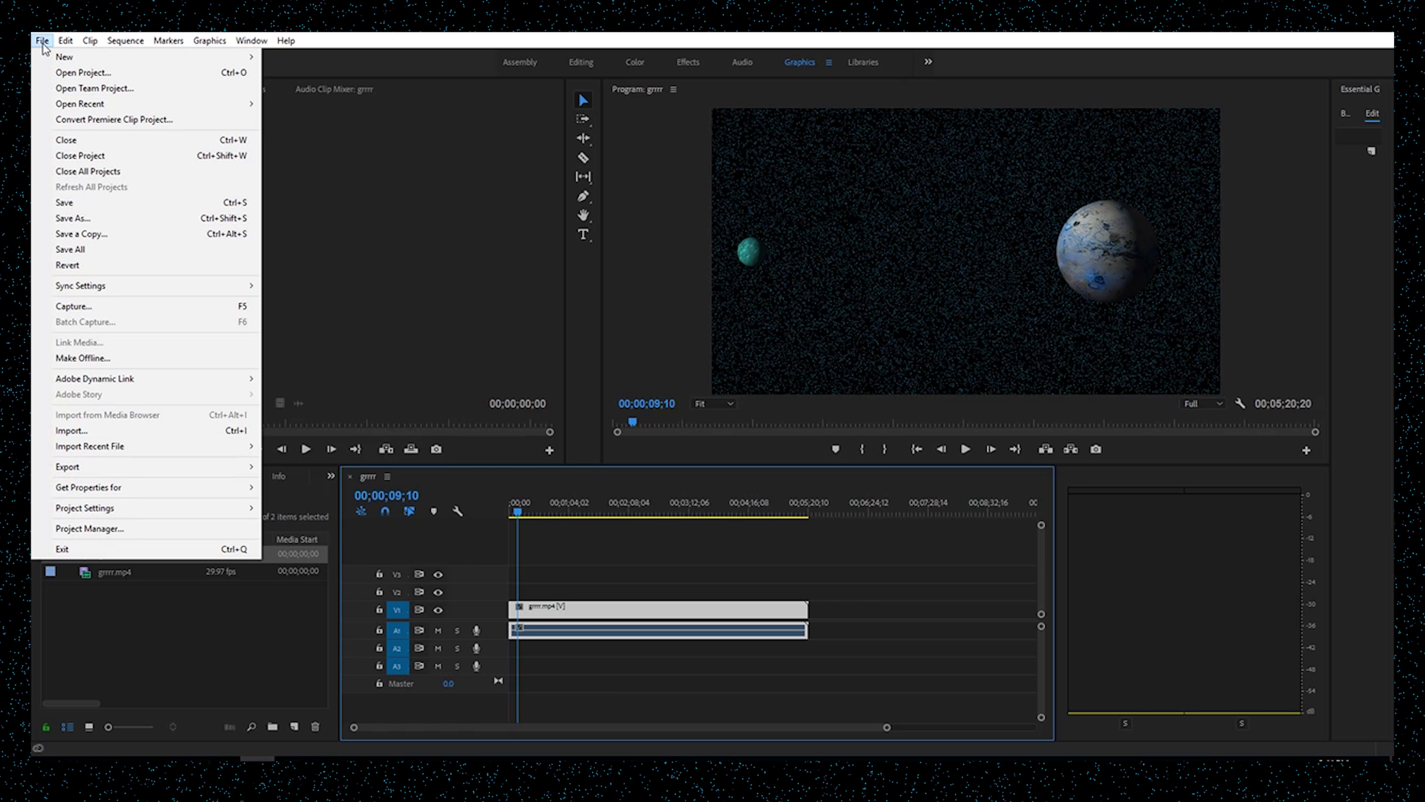
pyautogui.click(118, 434)
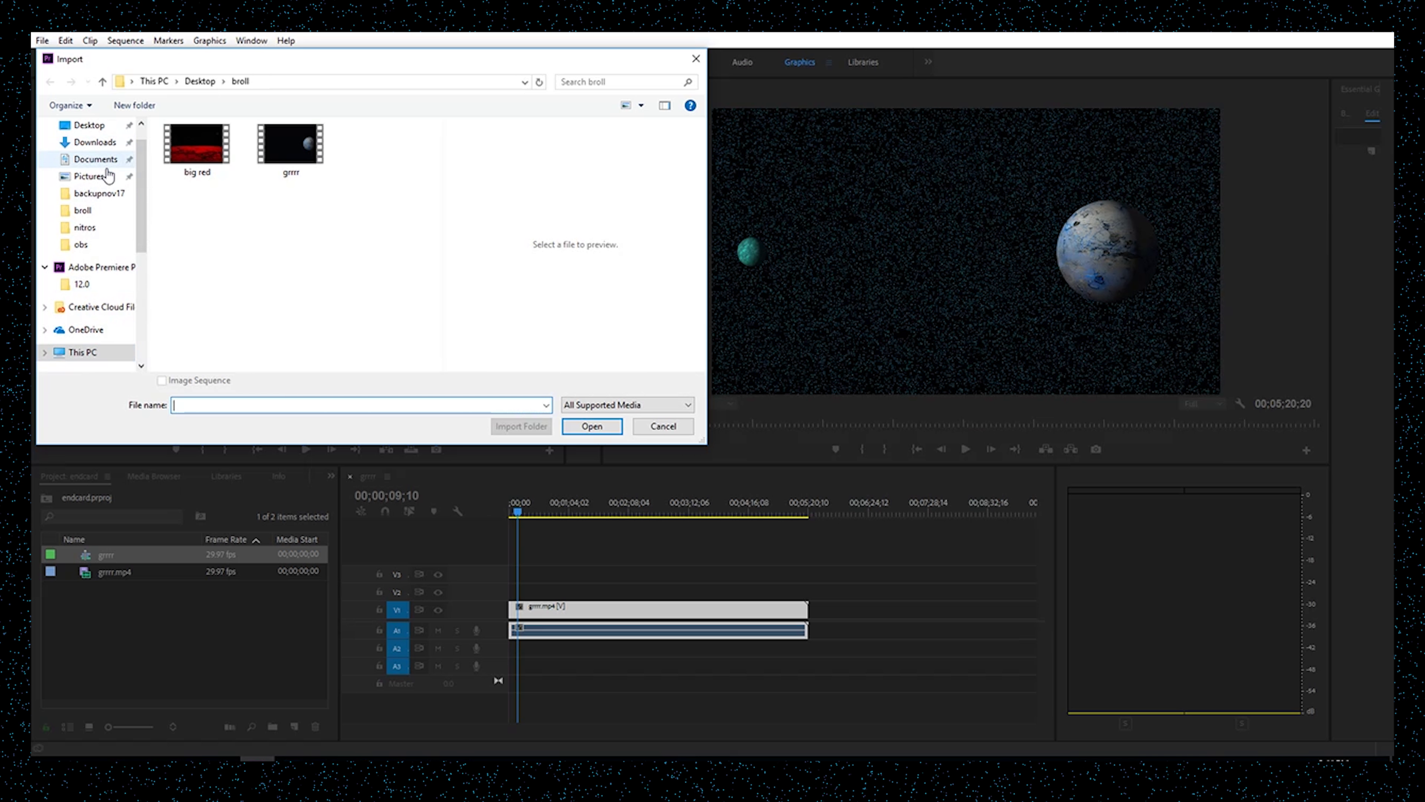
pyautogui.scroll(1, 87, 227)
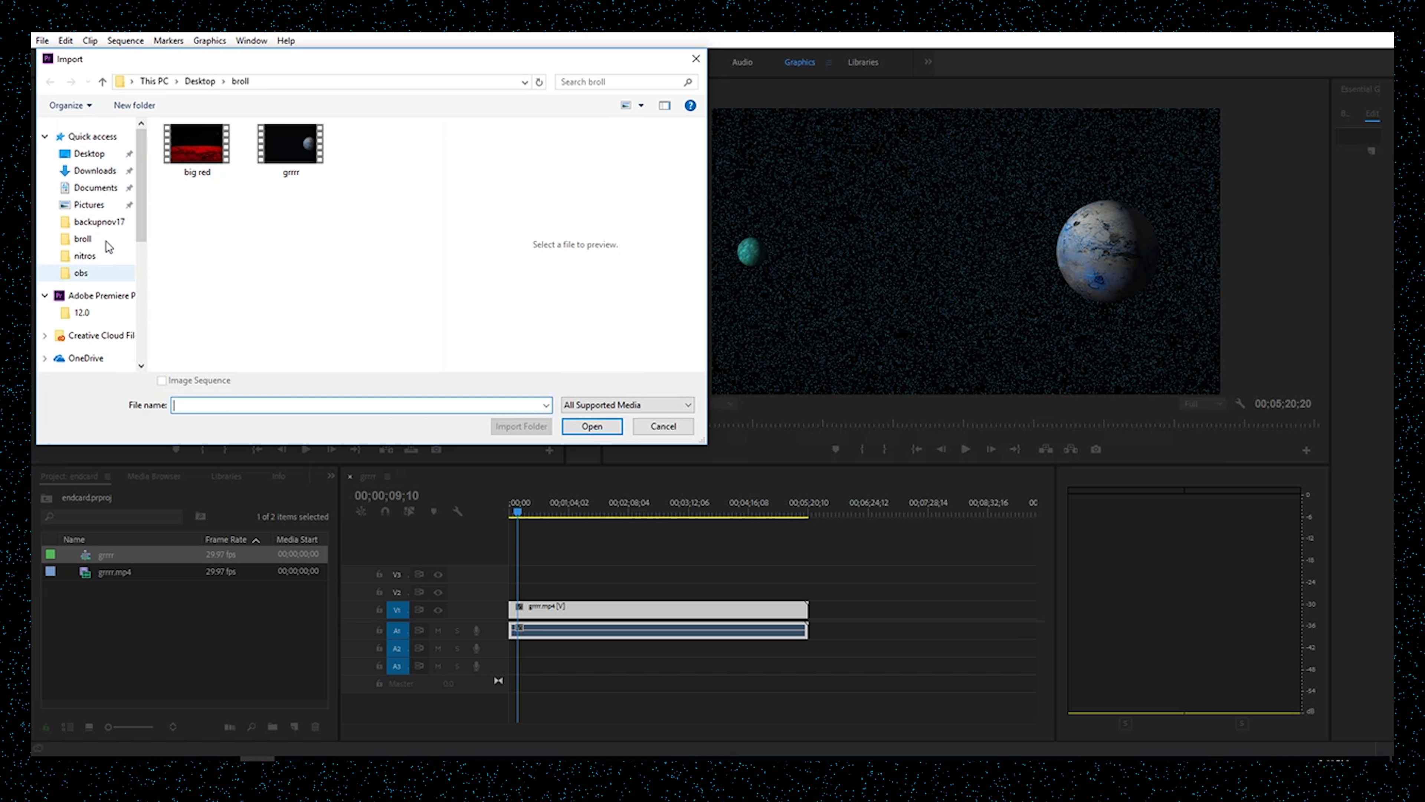
pyautogui.click(90, 154)
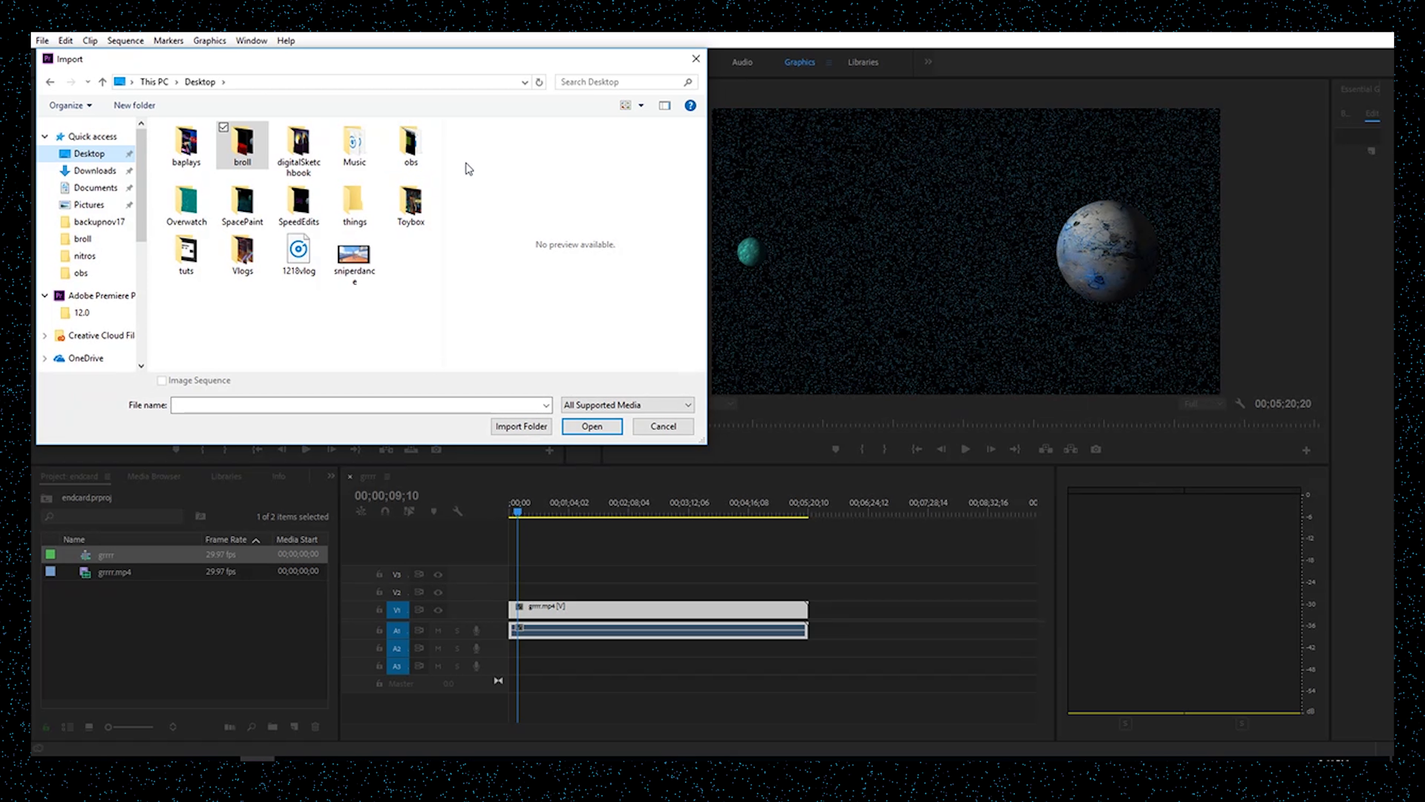
pyautogui.doubleClick(419, 210)
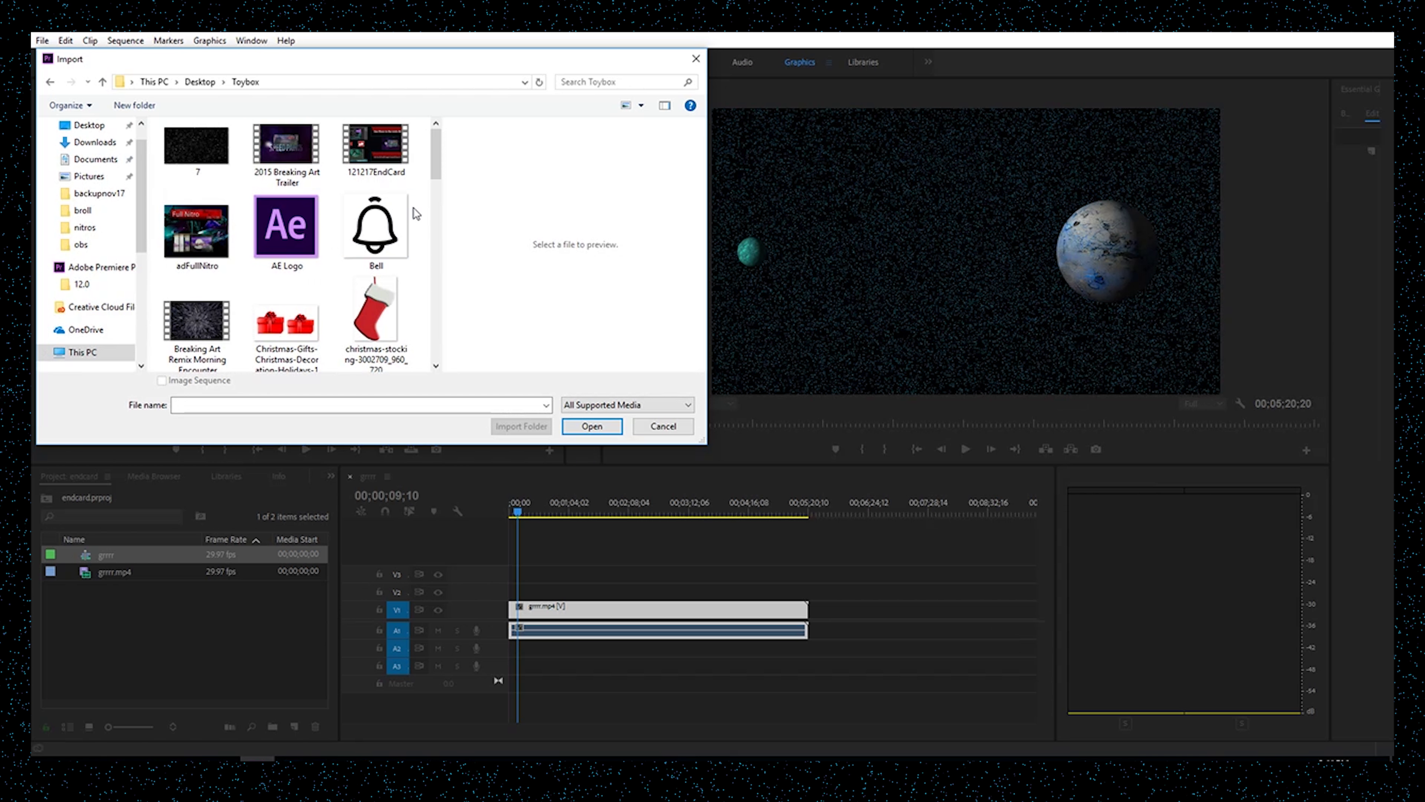
# - Select the Bell and Endoverlay images in the Toybox folder
pyautogui.click(362, 228)
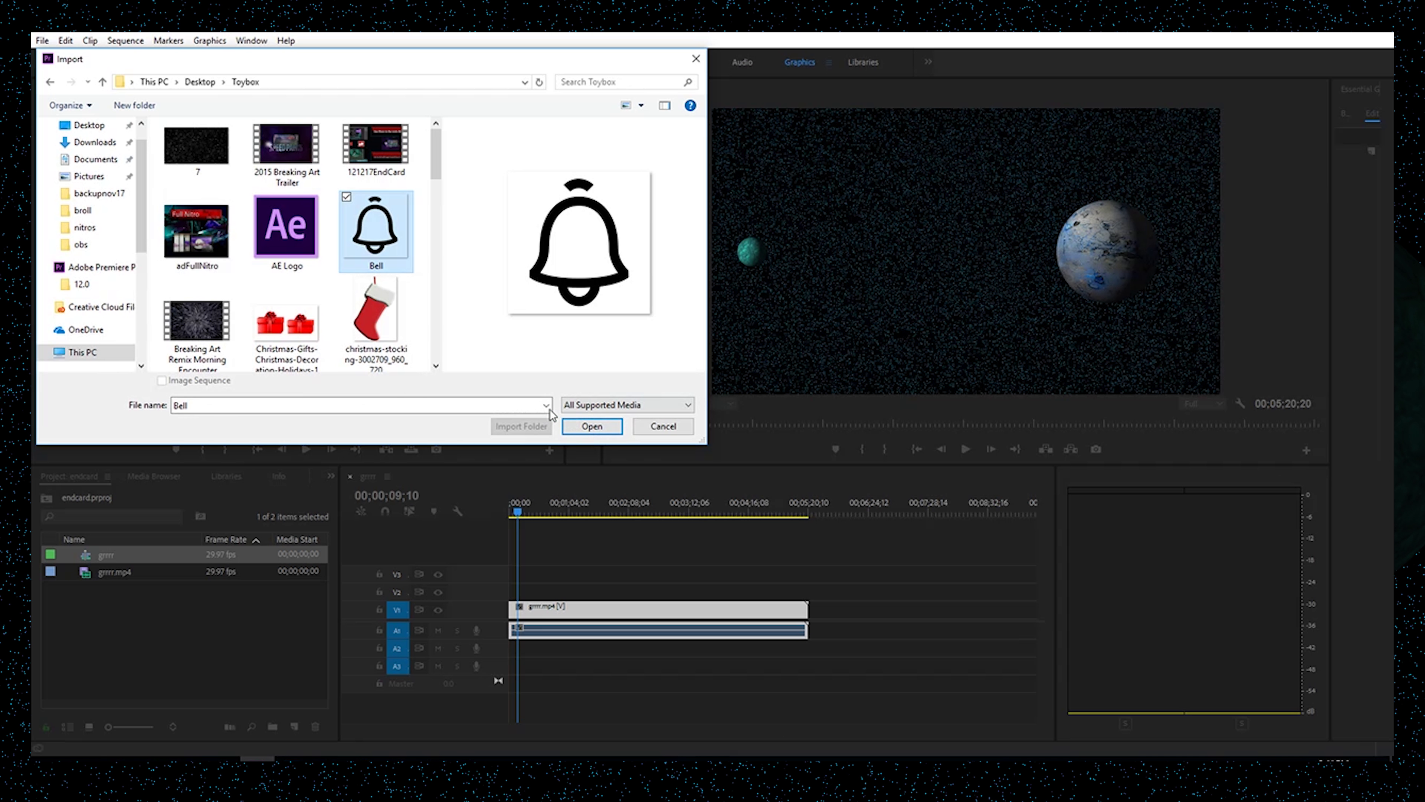
pyautogui.scroll(-2, 422, 359)
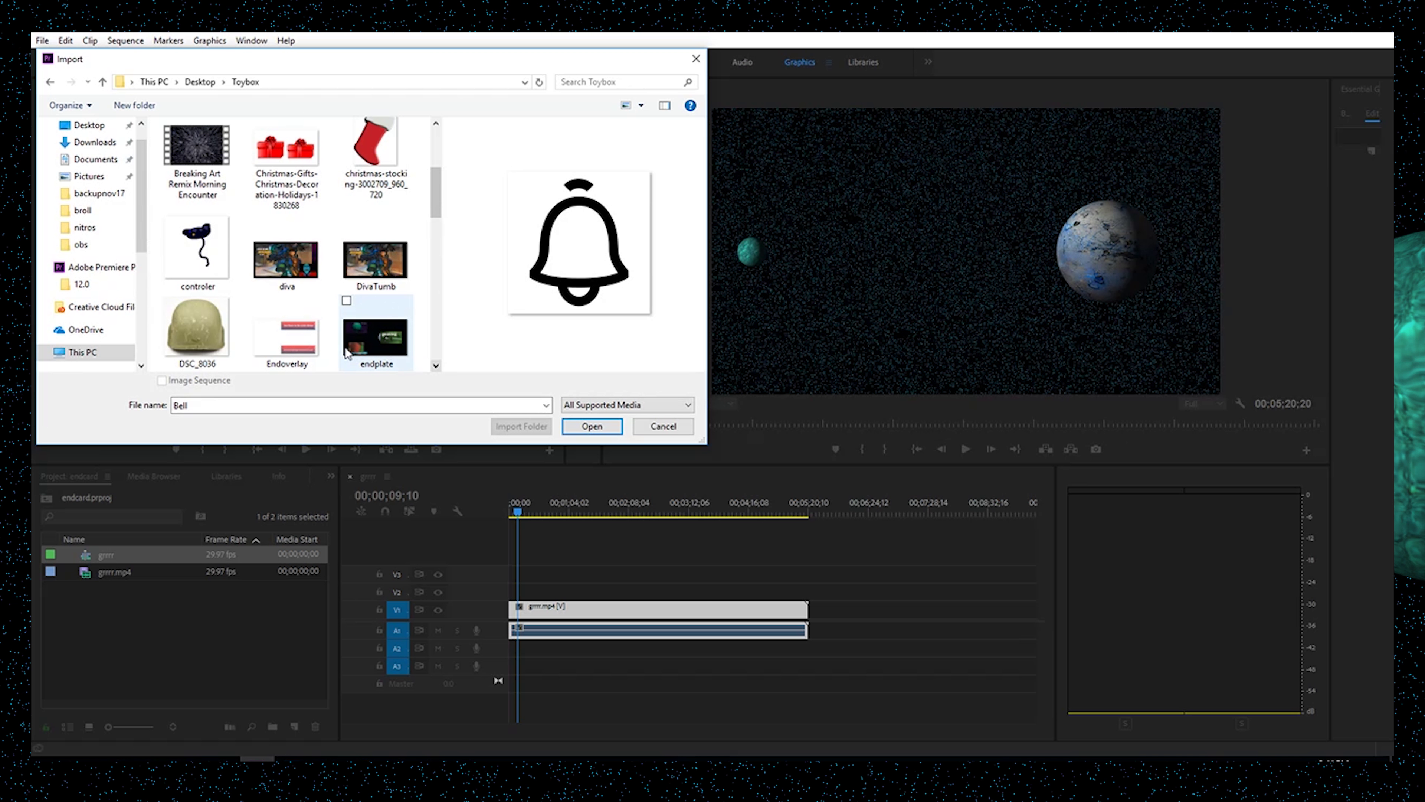
pyautogui.click(298, 345)
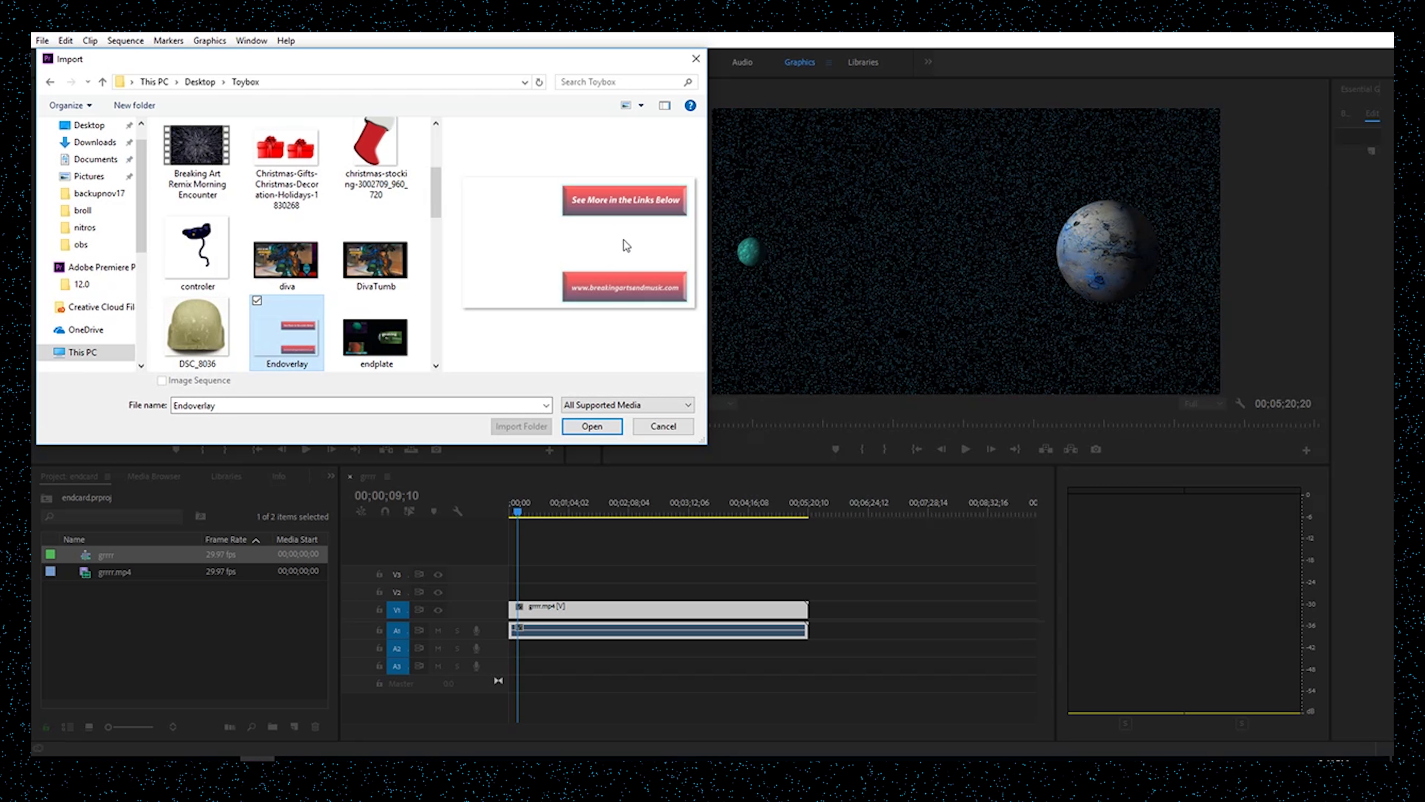
pyautogui.click(435, 366)
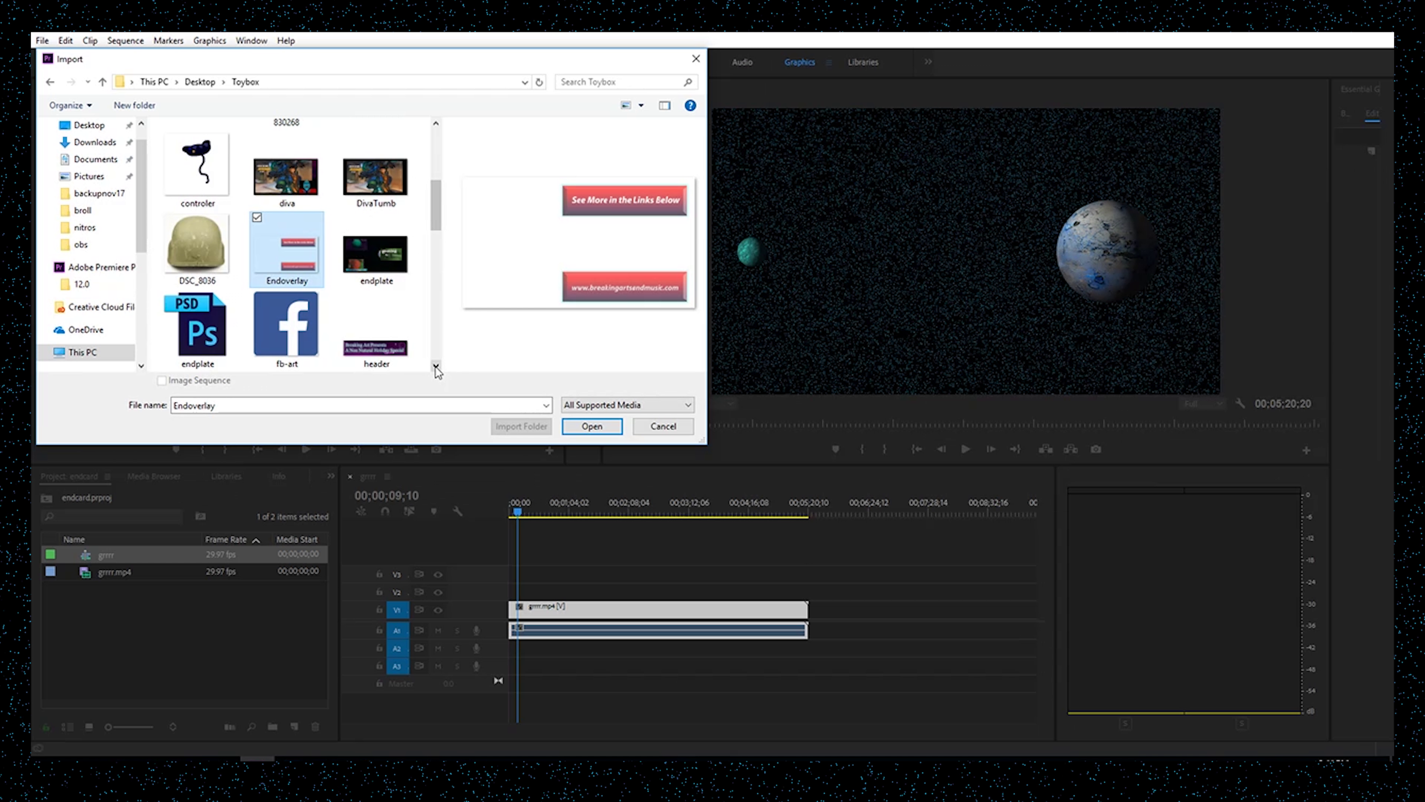
pyautogui.moveTo(436, 209); pyautogui.dragTo(439, 139)
pyautogui.click(375, 228)
pyautogui.click(435, 366)
pyautogui.click(436, 366)
pyautogui.keyDown('ctrl'); pyautogui.click(294, 337); pyautogui.keyUp('ctrl')
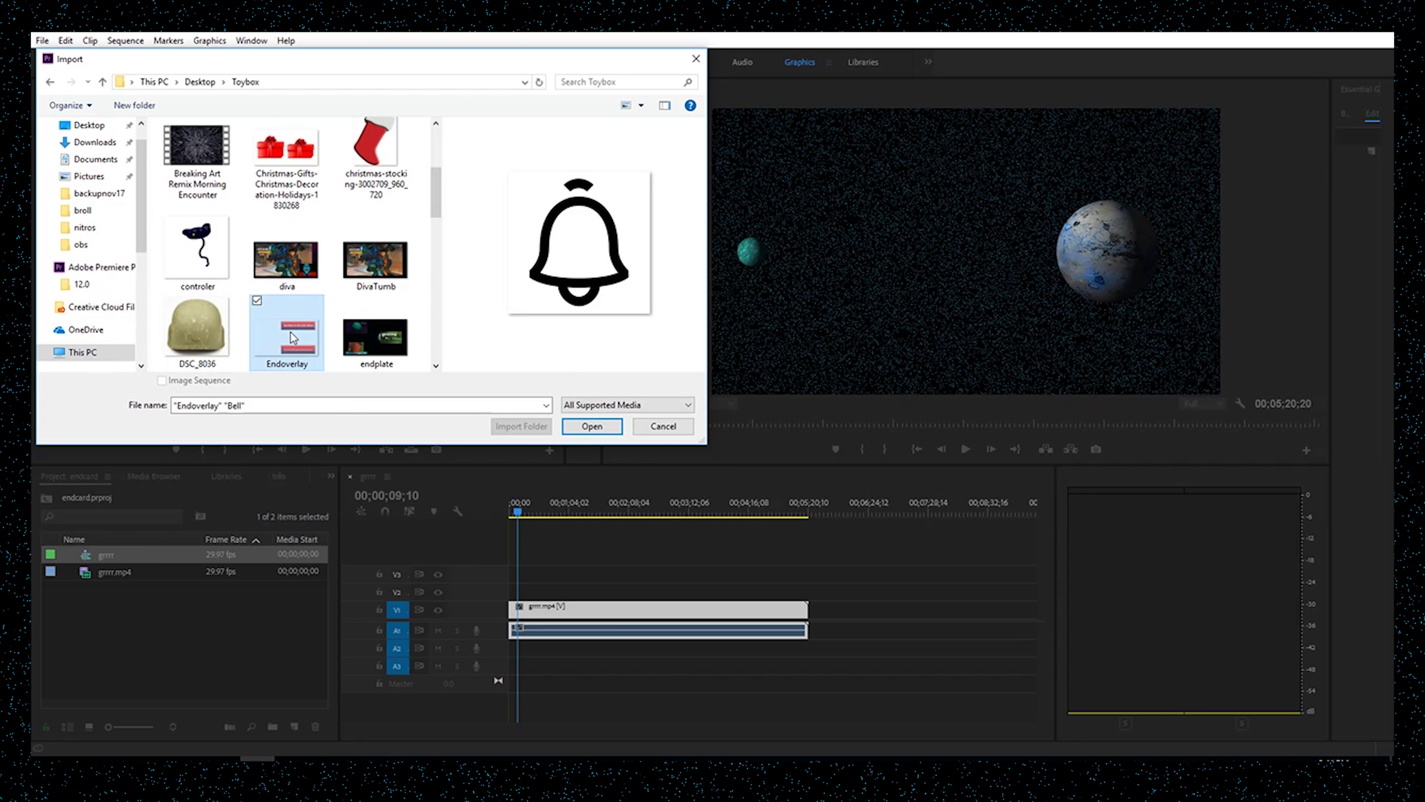
pyautogui.click(435, 366)
pyautogui.click(436, 366)
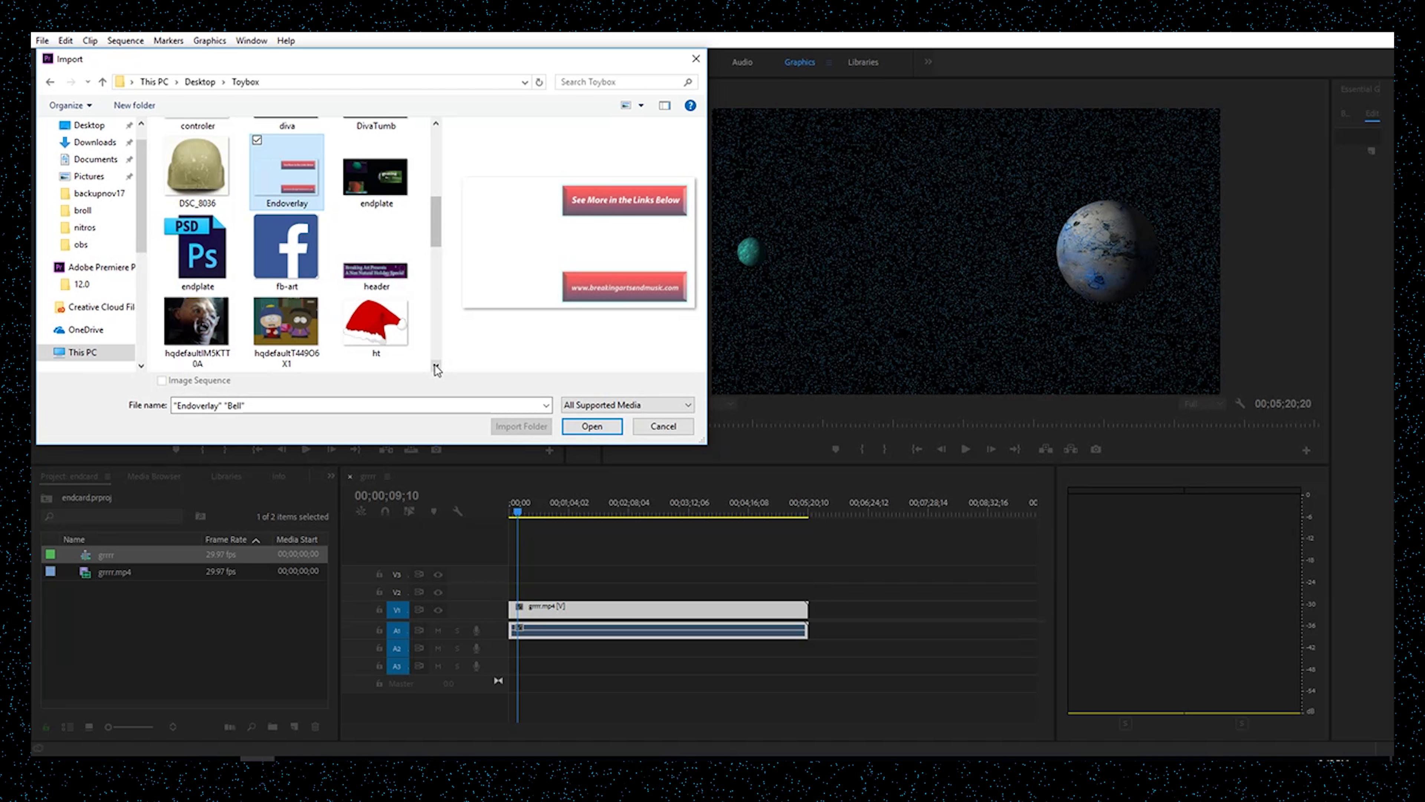
# - Add header, Subscribe and ytup to the selection and import all five PNGs
pyautogui.keyDown('ctrl'); pyautogui.click(375, 264); pyautogui.keyUp('ctrl')
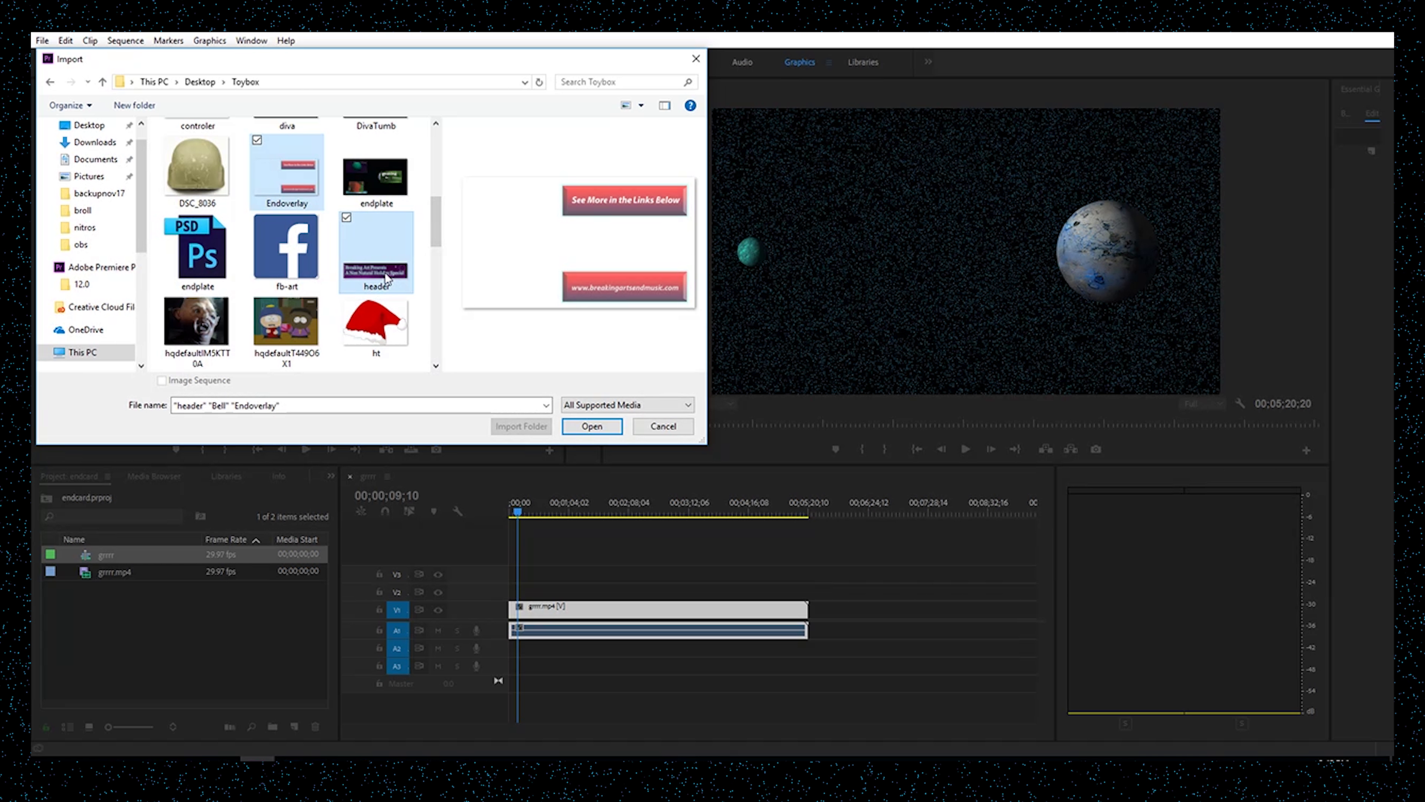
pyautogui.click(435, 366)
pyautogui.click(436, 366)
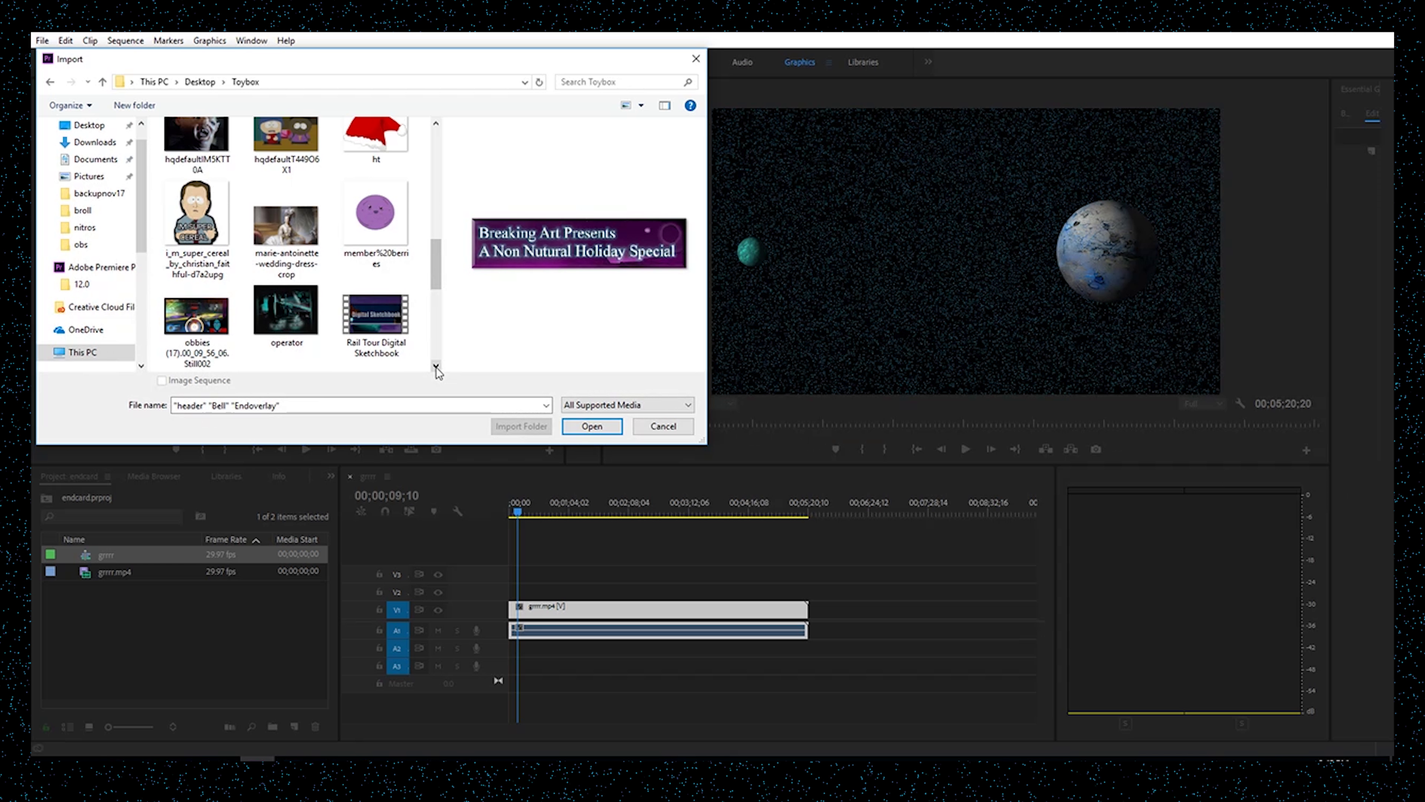
pyautogui.click(436, 366)
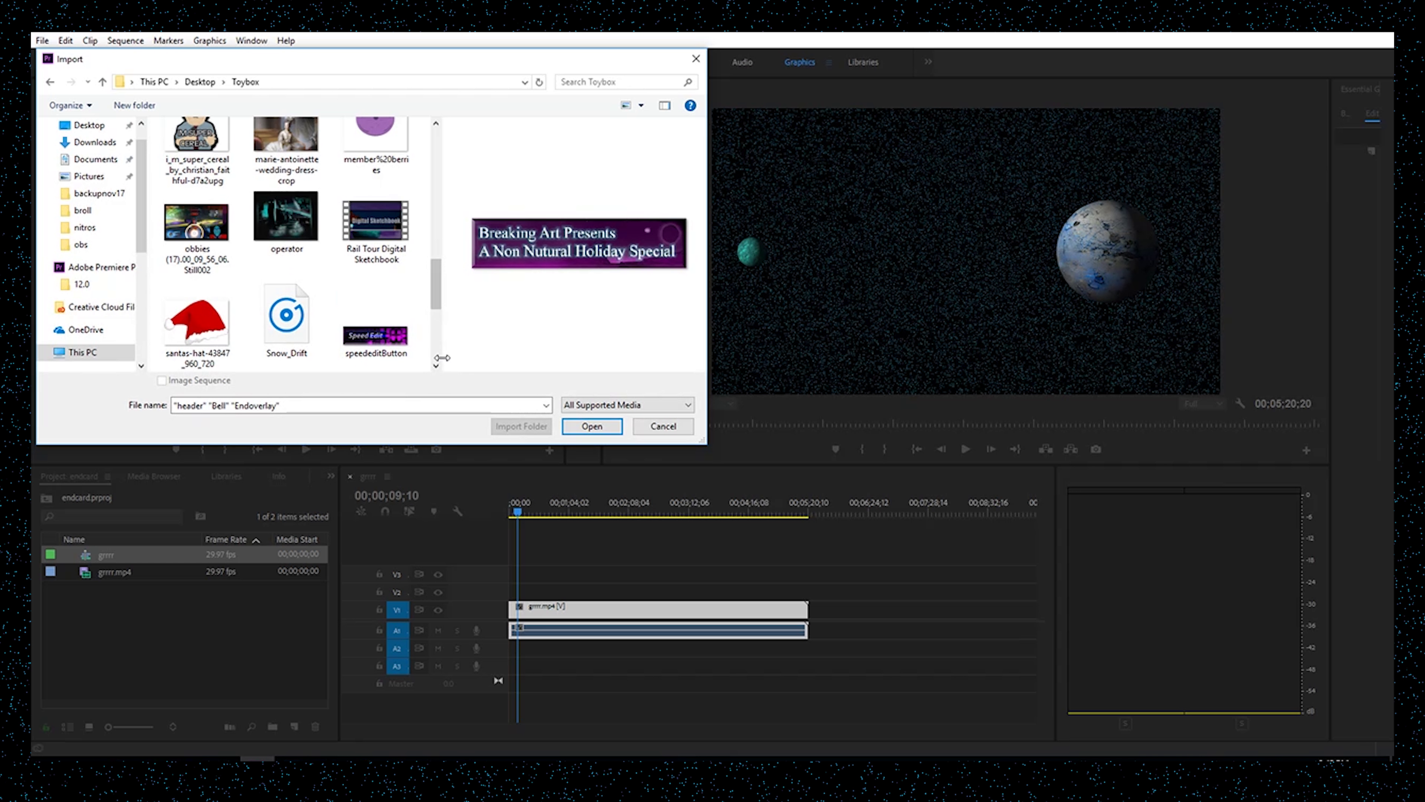
pyautogui.click(435, 366)
pyautogui.click(435, 366)
pyautogui.keyDown('ctrl'); pyautogui.click(197, 233); pyautogui.keyUp('ctrl')
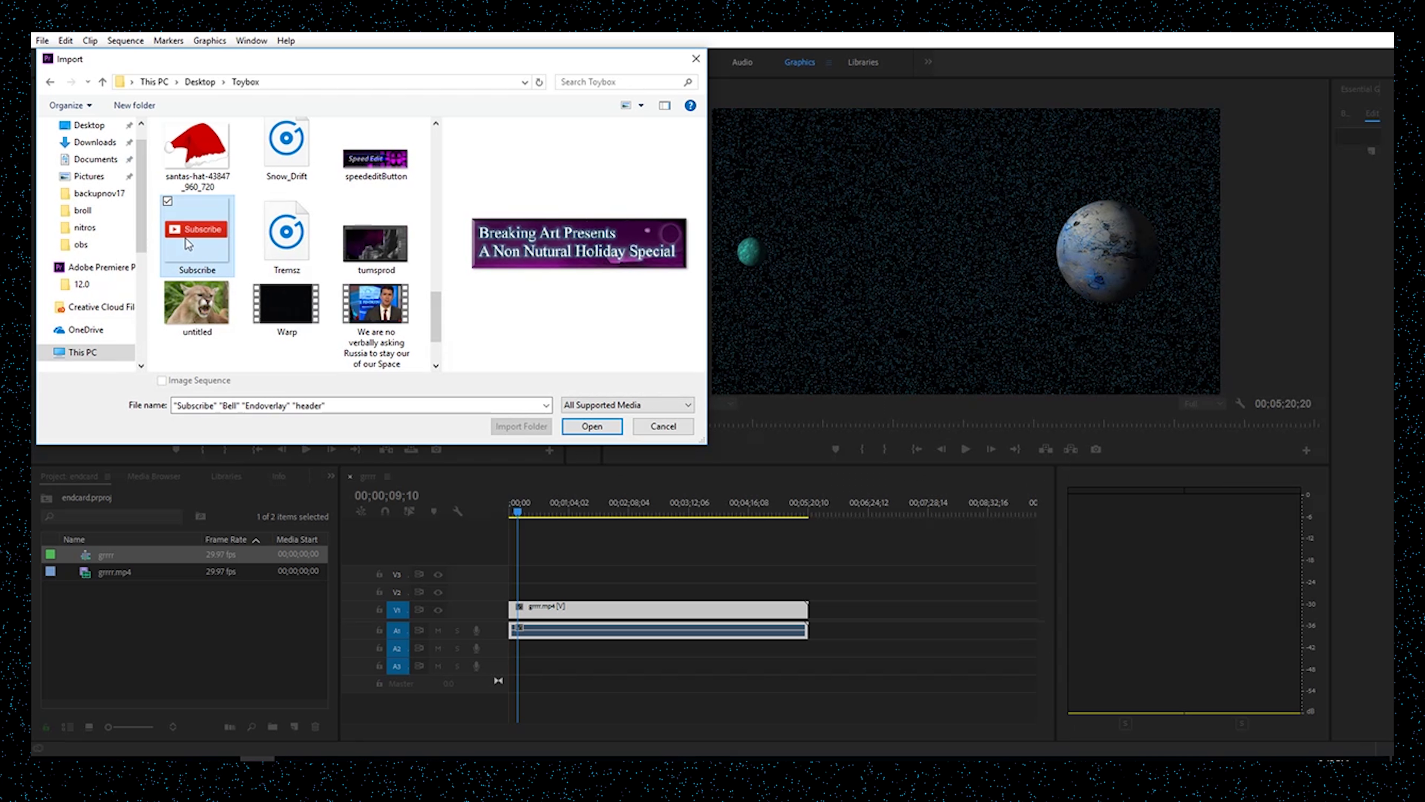
pyautogui.click(436, 366)
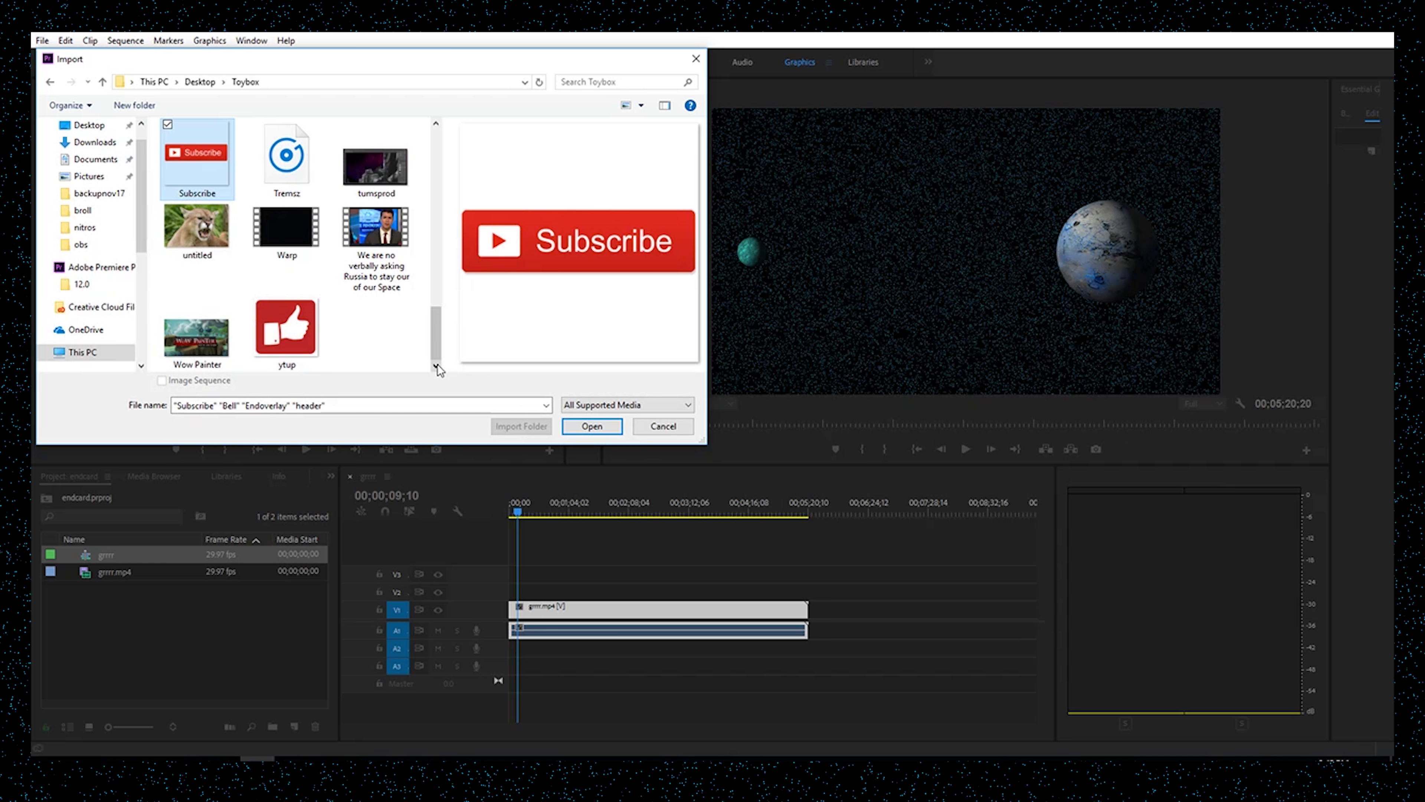
pyautogui.keyDown('ctrl'); pyautogui.click(283, 339); pyautogui.keyUp('ctrl')
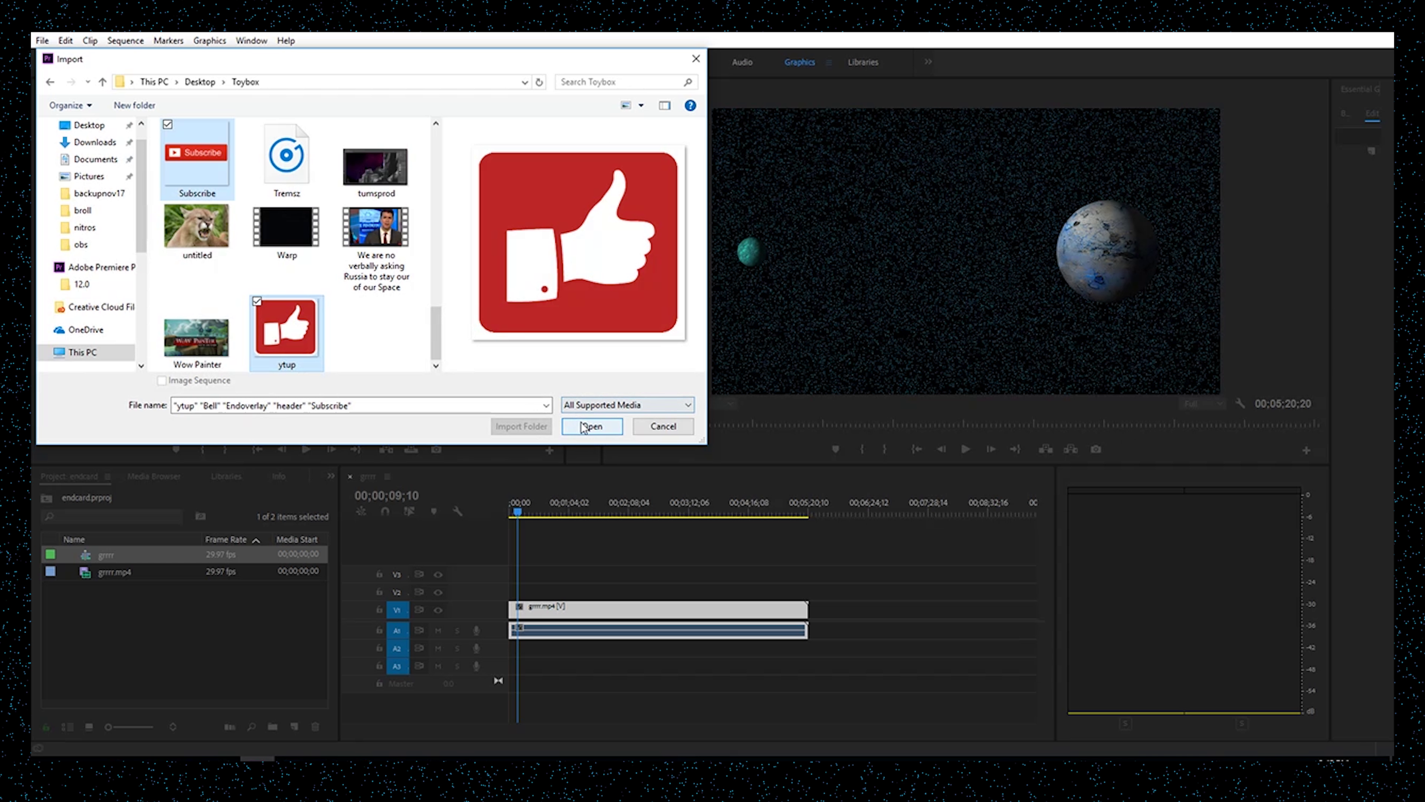
pyautogui.click(591, 426)
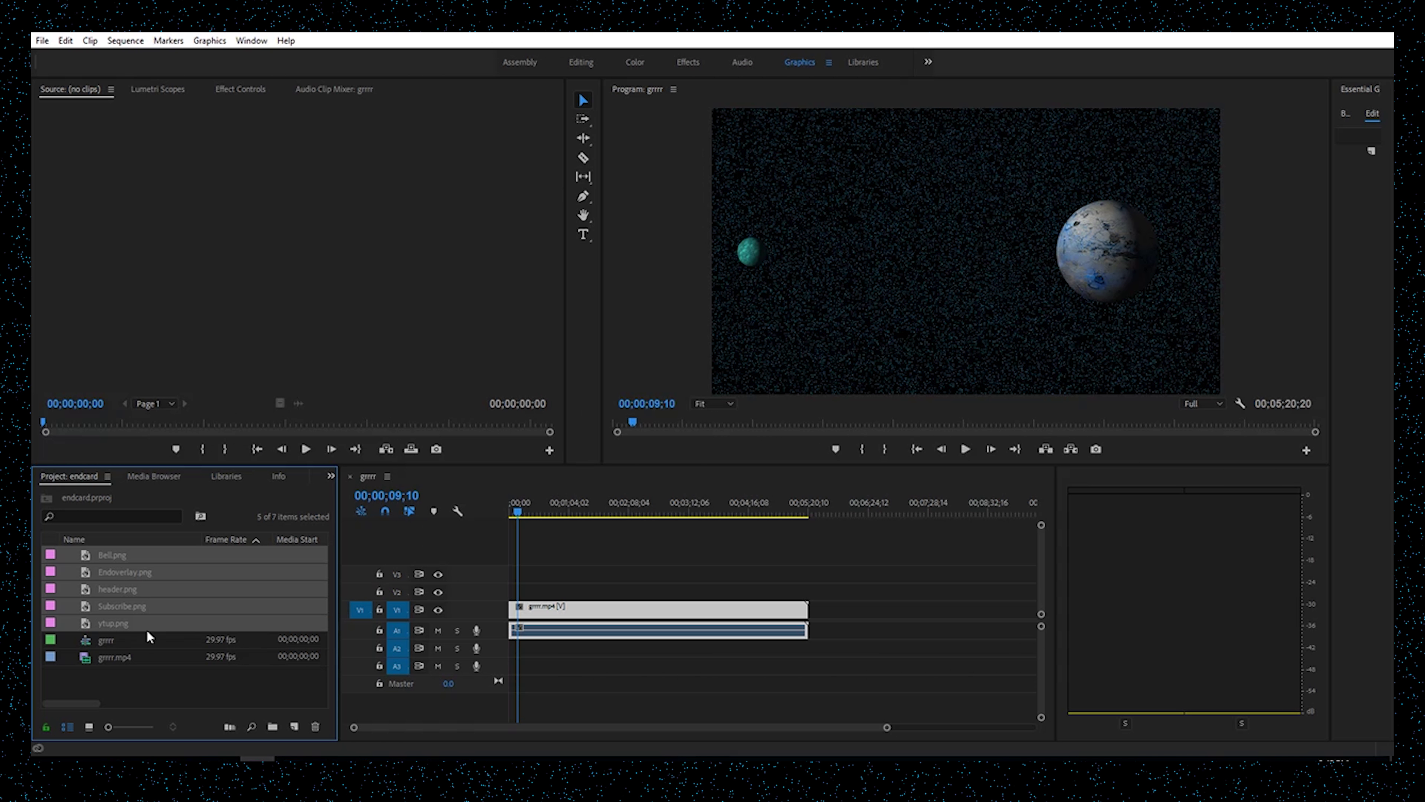
# - Place the five PNGs above the gameplay clip, each on its own track V2–V6
pyautogui.click(137, 704)
pyautogui.moveTo(131, 577); pyautogui.dragTo(540, 591)
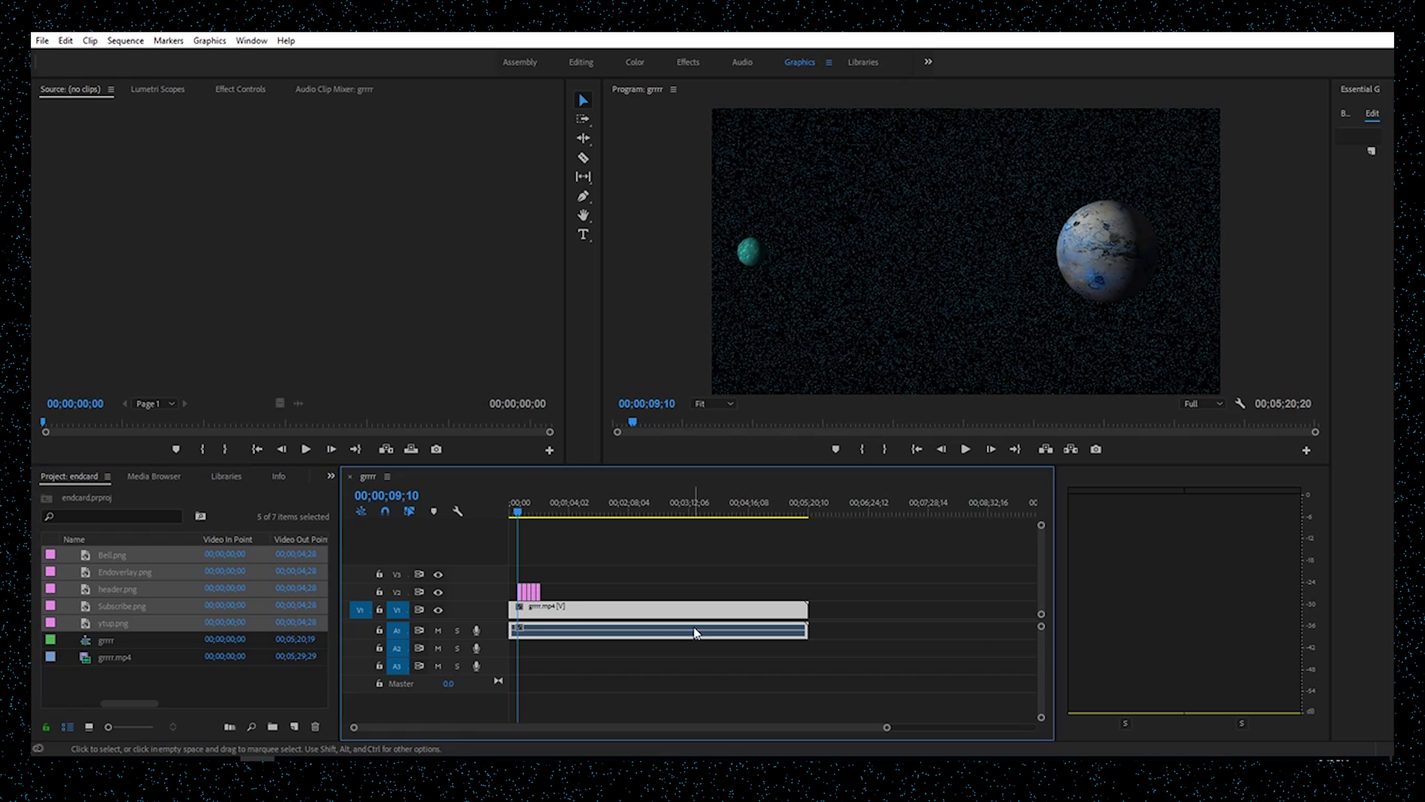
pyautogui.moveTo(887, 728); pyautogui.dragTo(751, 730)
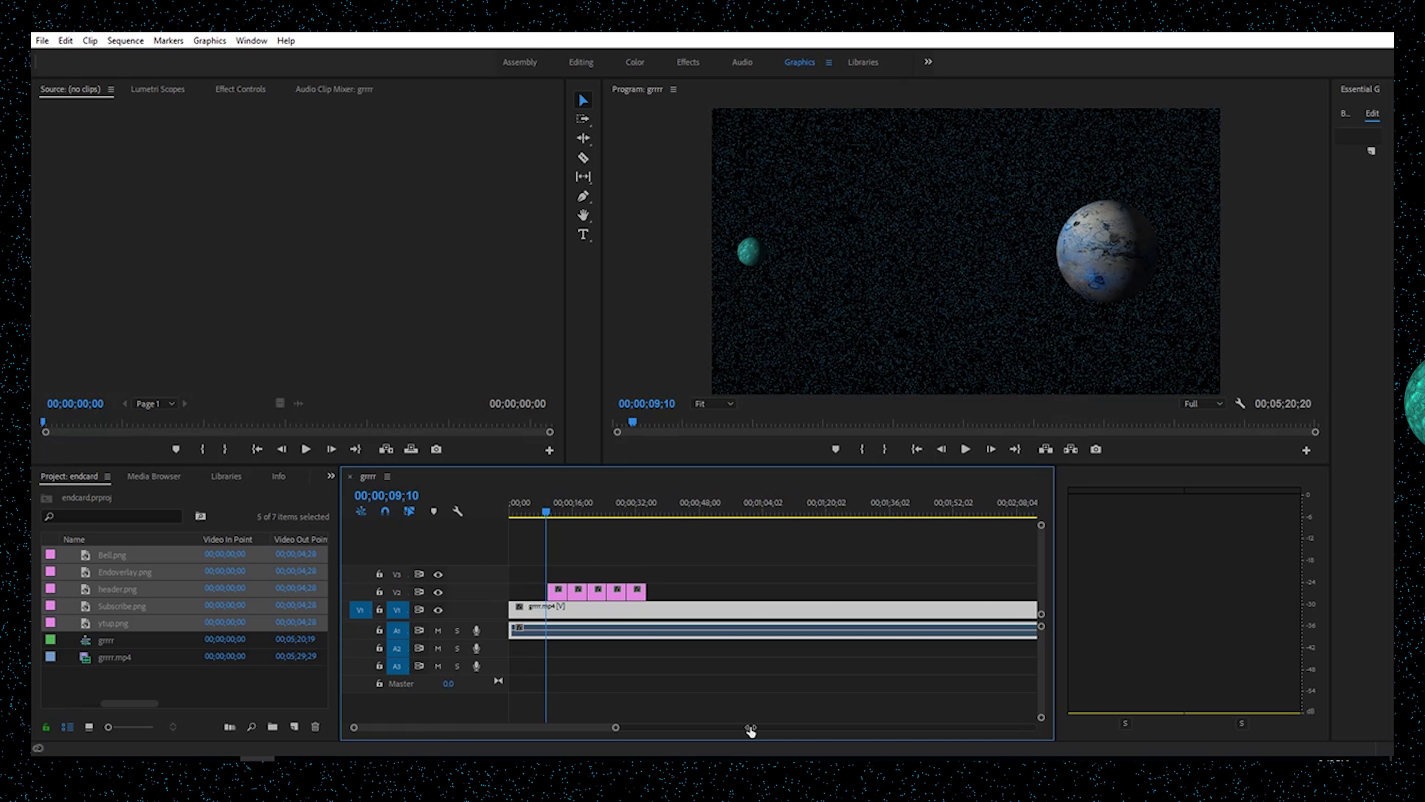
pyautogui.click(572, 605)
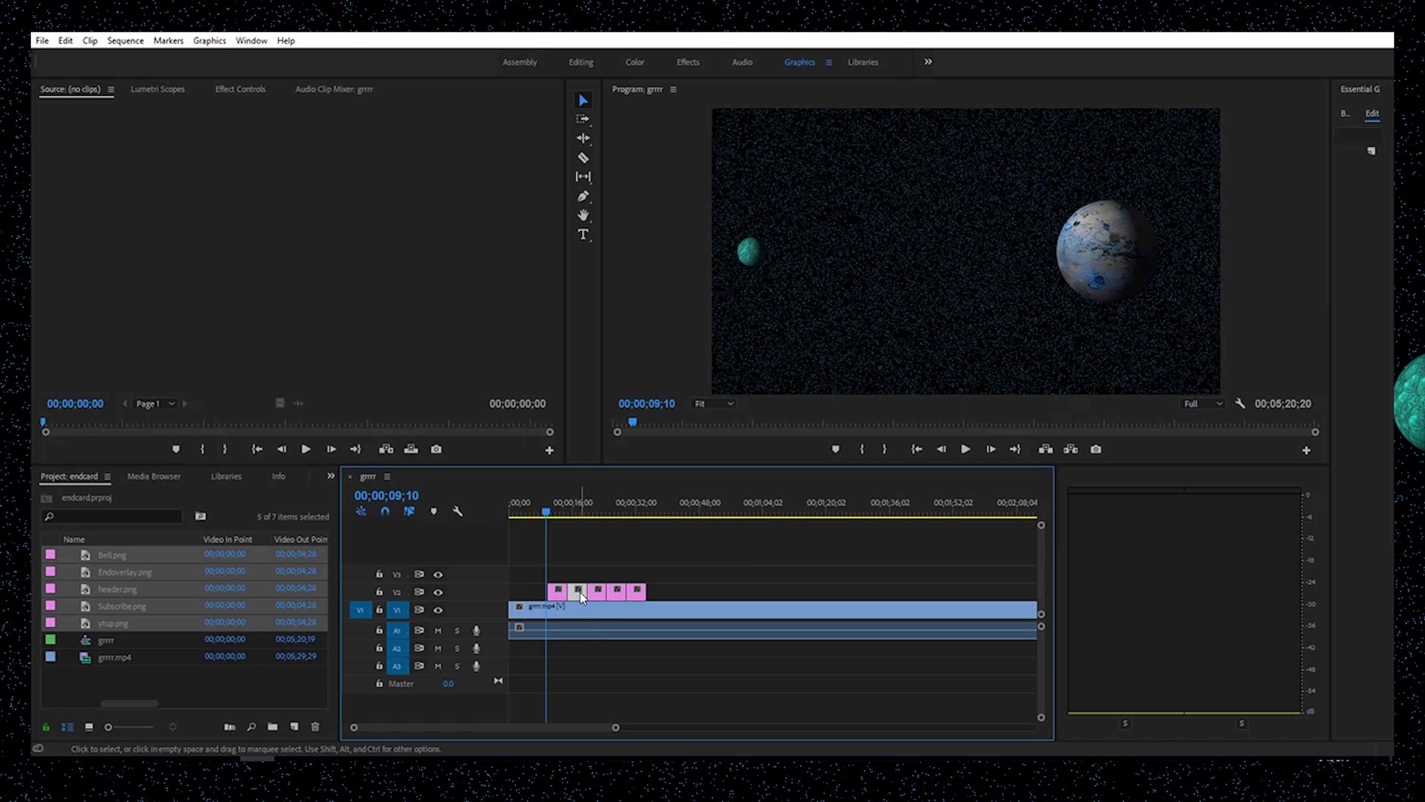
pyautogui.moveTo(580, 593); pyautogui.dragTo(568, 559)
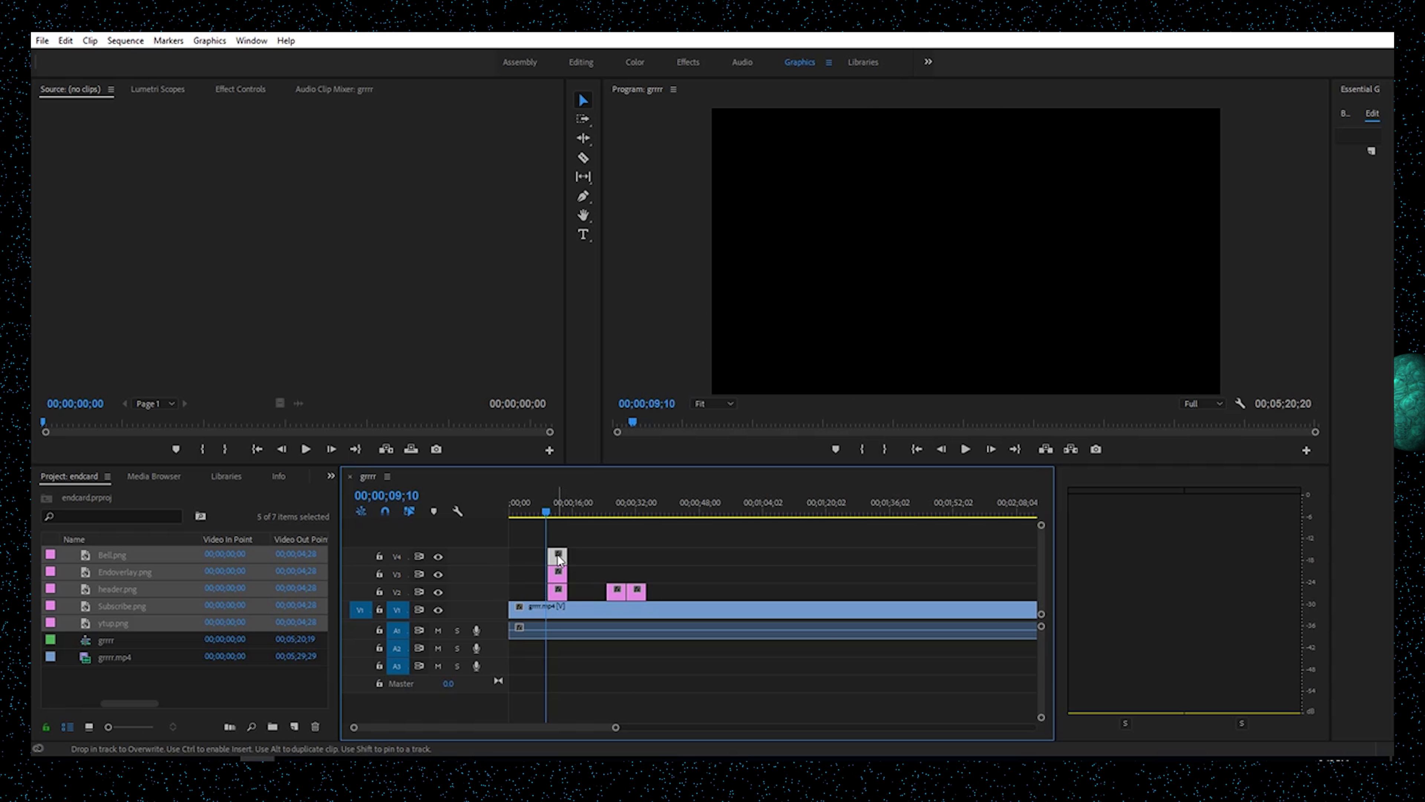
pyautogui.moveTo(621, 598); pyautogui.dragTo(560, 538)
pyautogui.moveTo(636, 593); pyautogui.dragTo(564, 521)
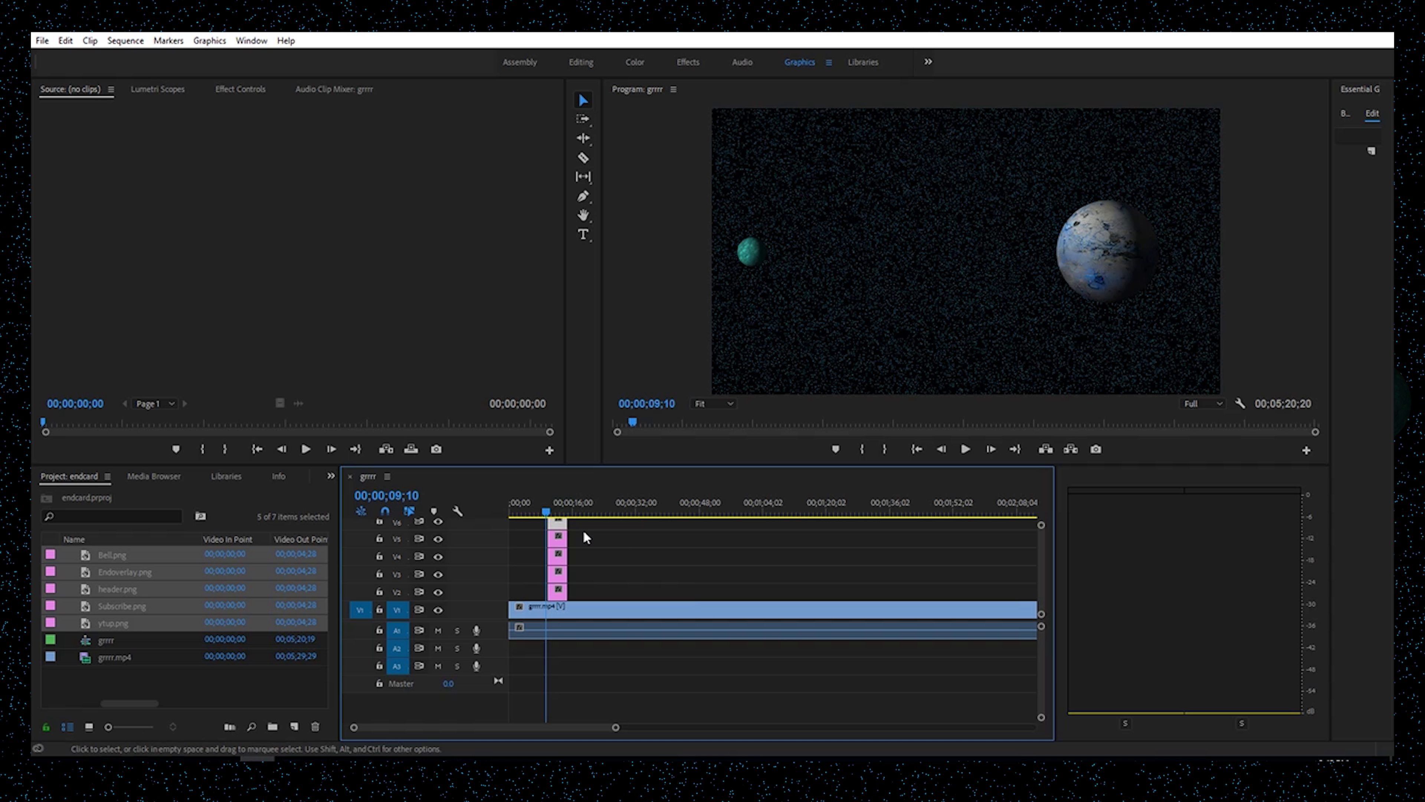
# - Enlarge the timeline, move the playhead to the end card and show header.png's Effect Controls
pyautogui.moveTo(601, 440); pyautogui.dragTo(602, 323)
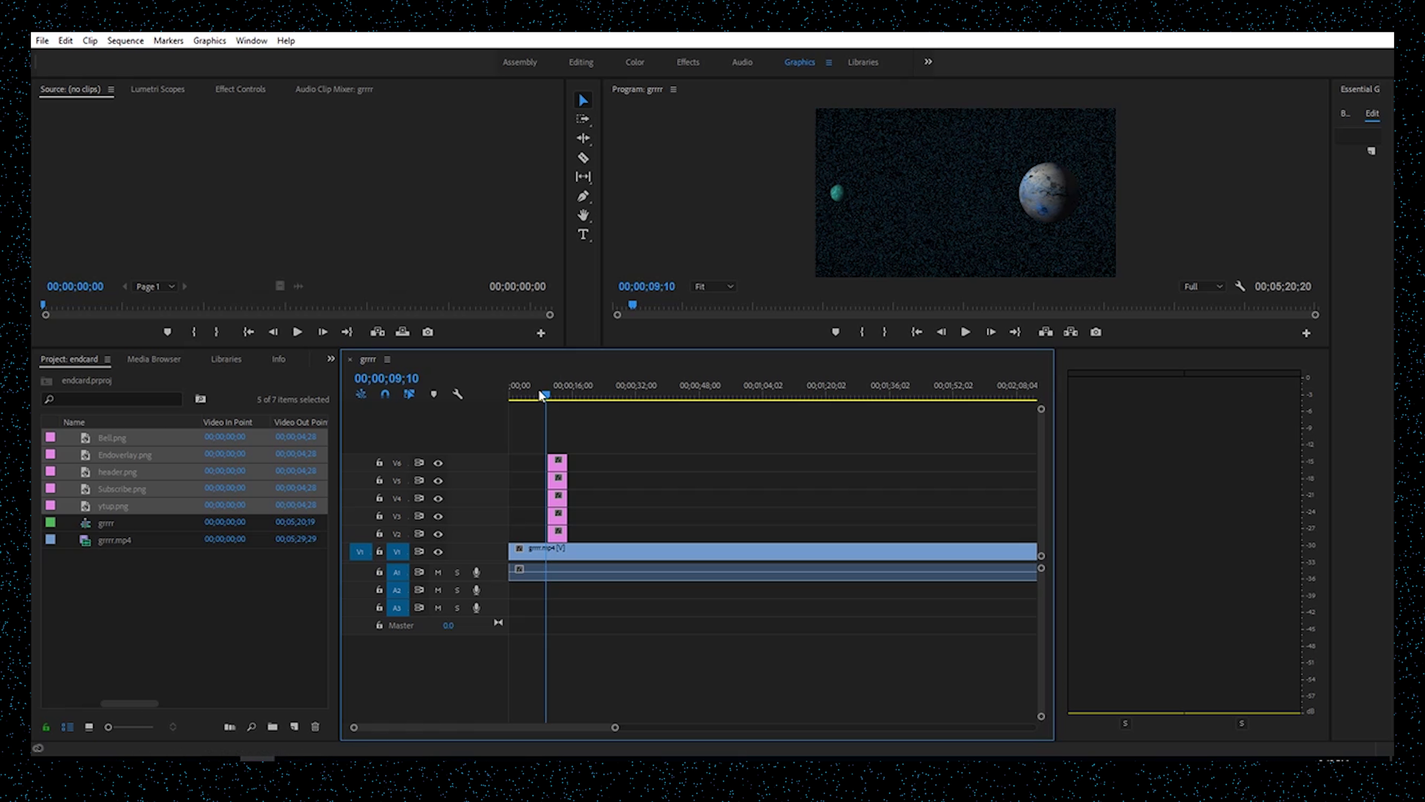
pyautogui.moveTo(545, 393); pyautogui.dragTo(559, 394)
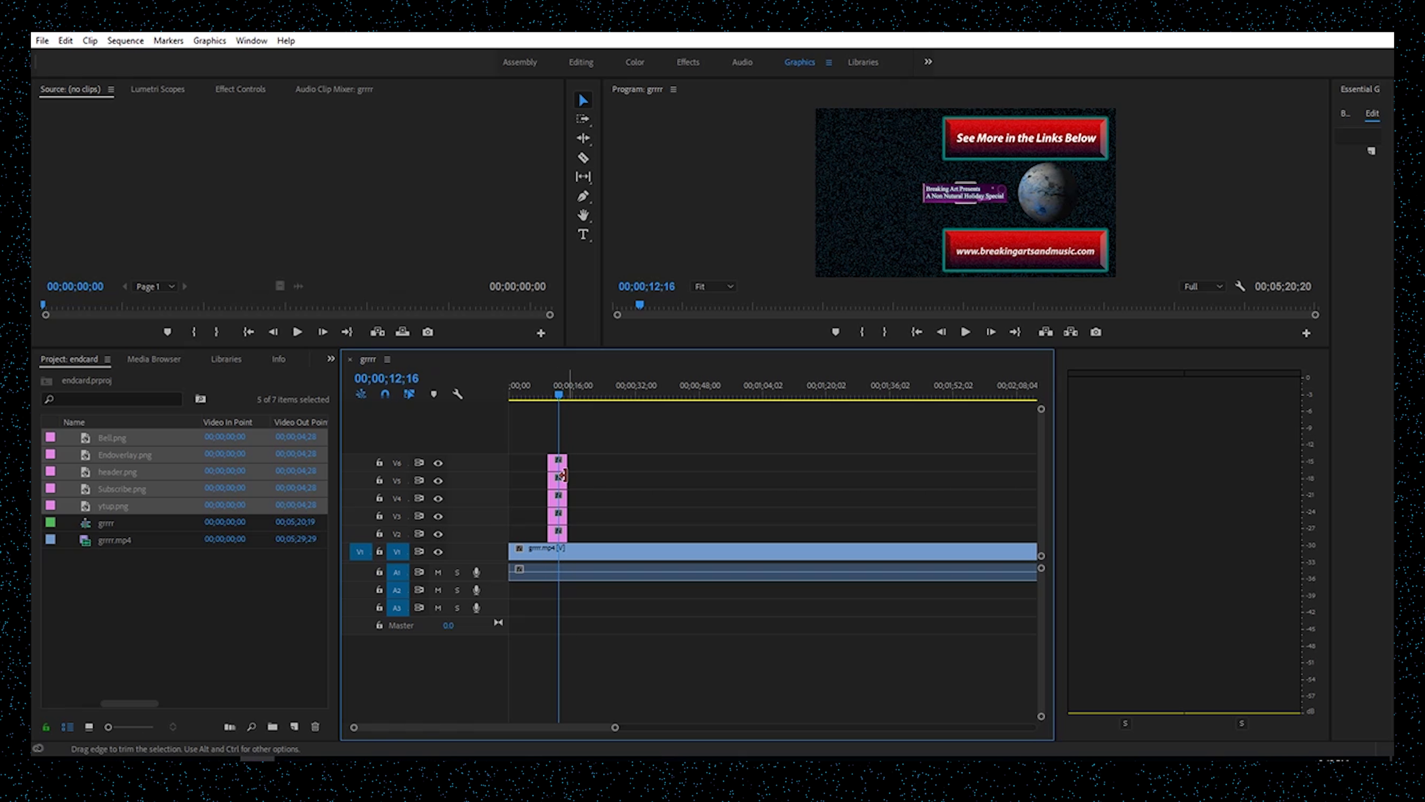
pyautogui.click(436, 463)
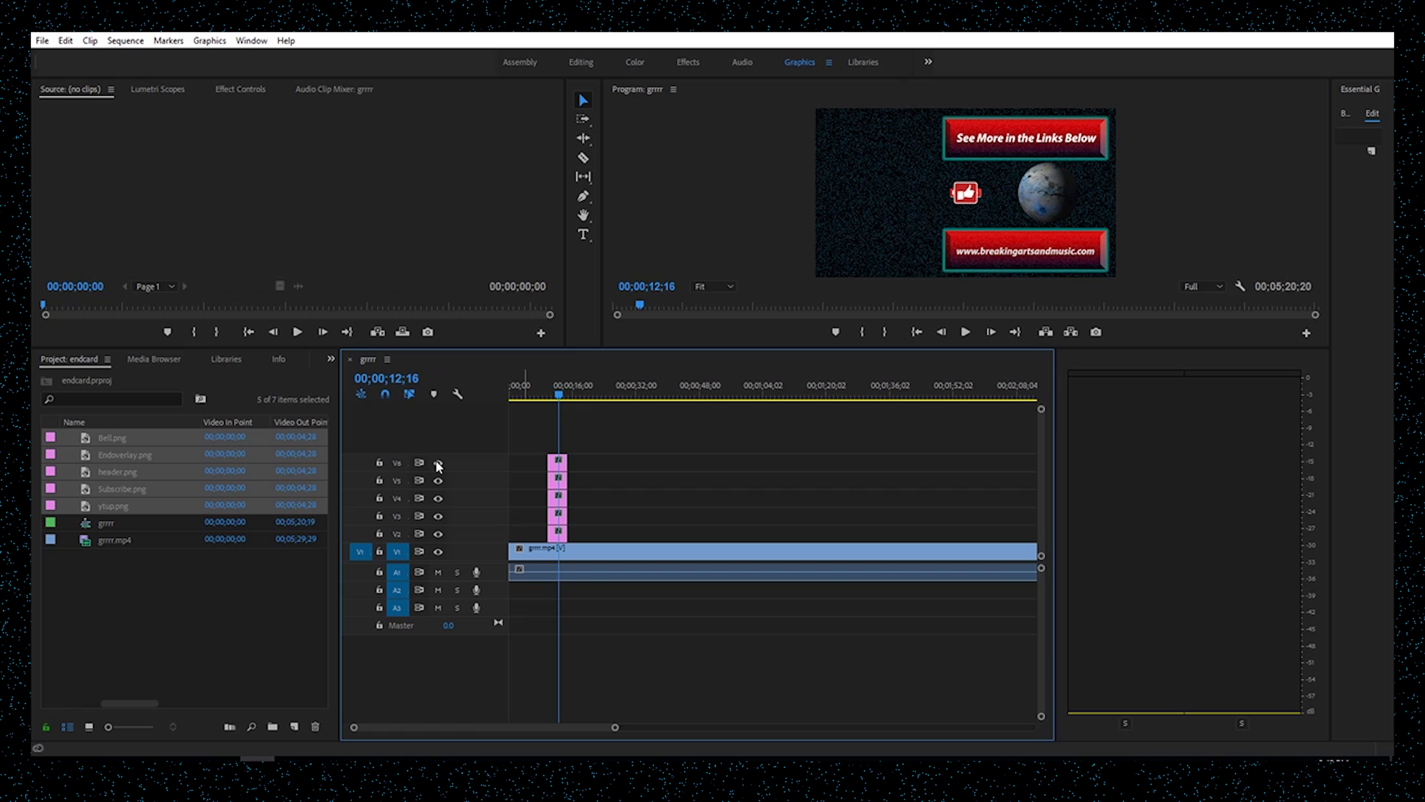
pyautogui.click(438, 464)
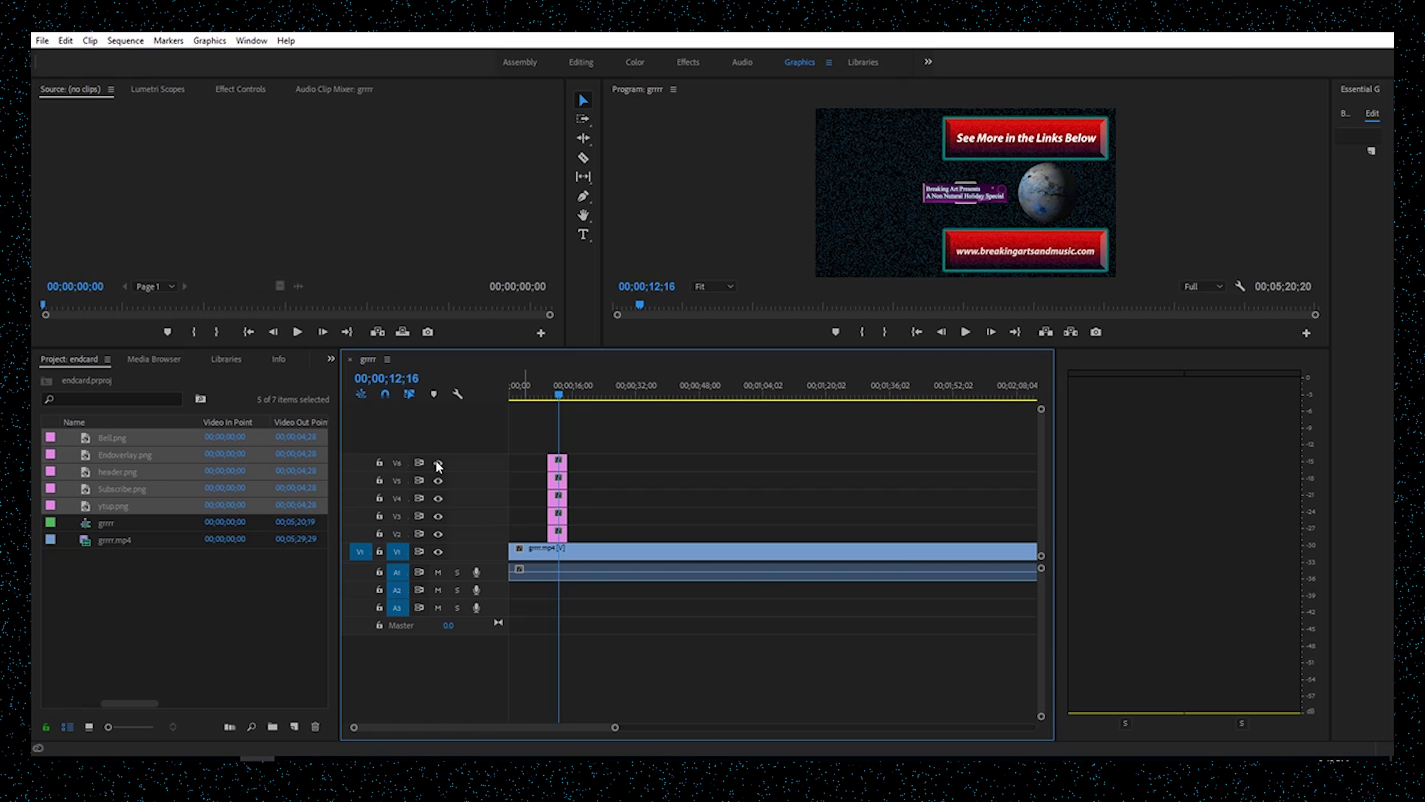
pyautogui.click(559, 467)
pyautogui.click(231, 89)
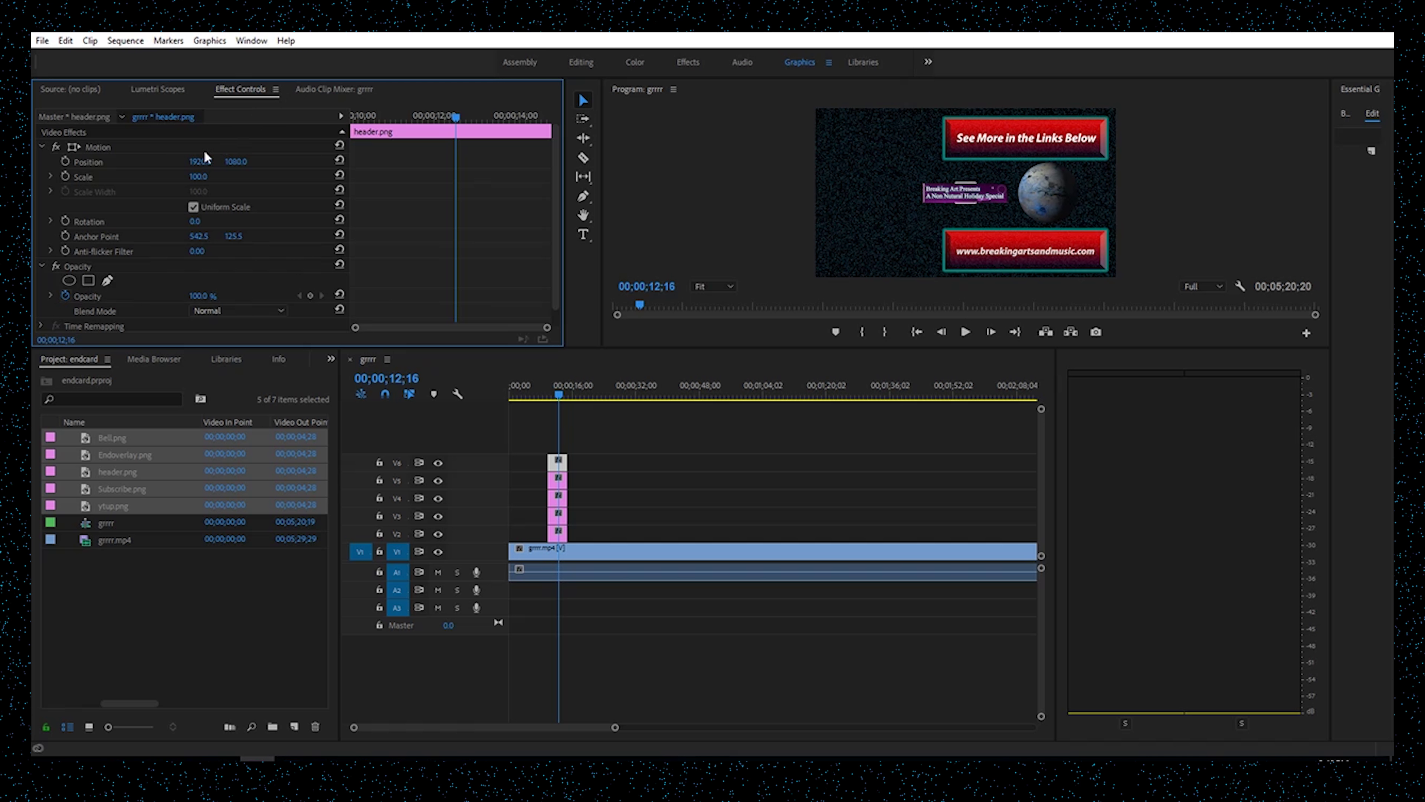
# - Set header.png's Position to 855.0, 320.0 in Effect Controls
pyautogui.scroll(-1, 113, 219)
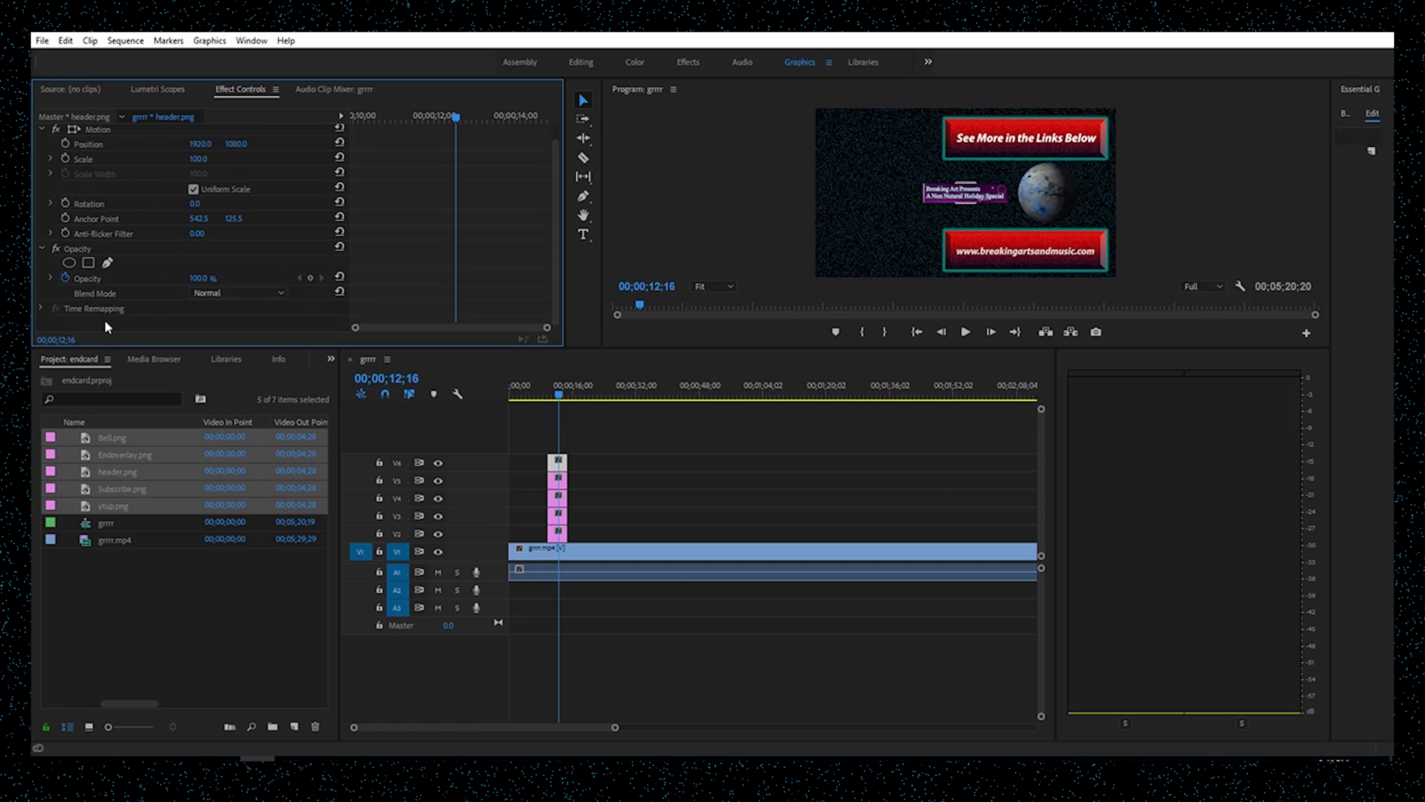
pyautogui.scroll(1, 109, 314)
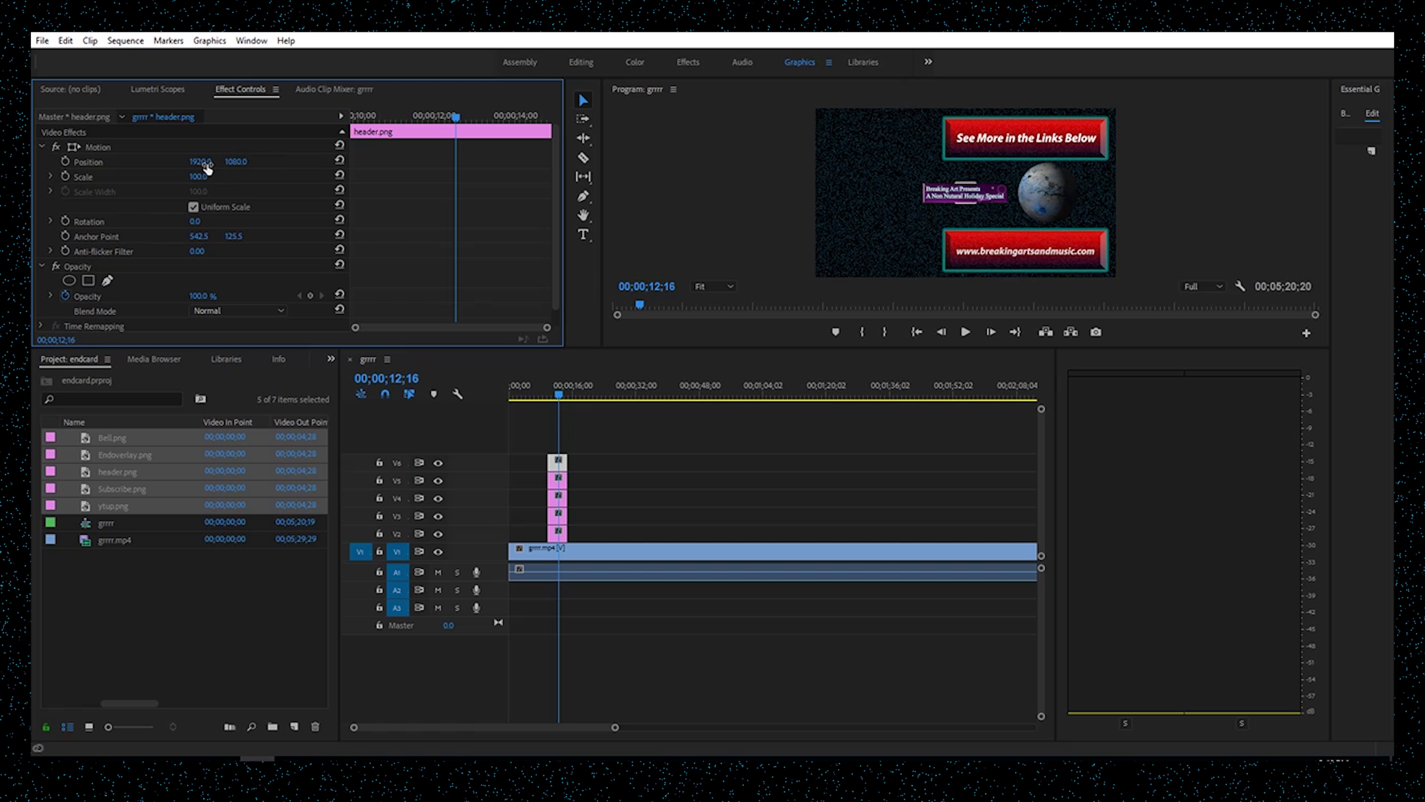
pyautogui.moveTo(201, 161)
pyautogui.mouseDown()
pyautogui.moveTo(162, 162)
pyautogui.moveTo(247, 163)
pyautogui.moveTo(210, 163)
pyautogui.mouseUp()
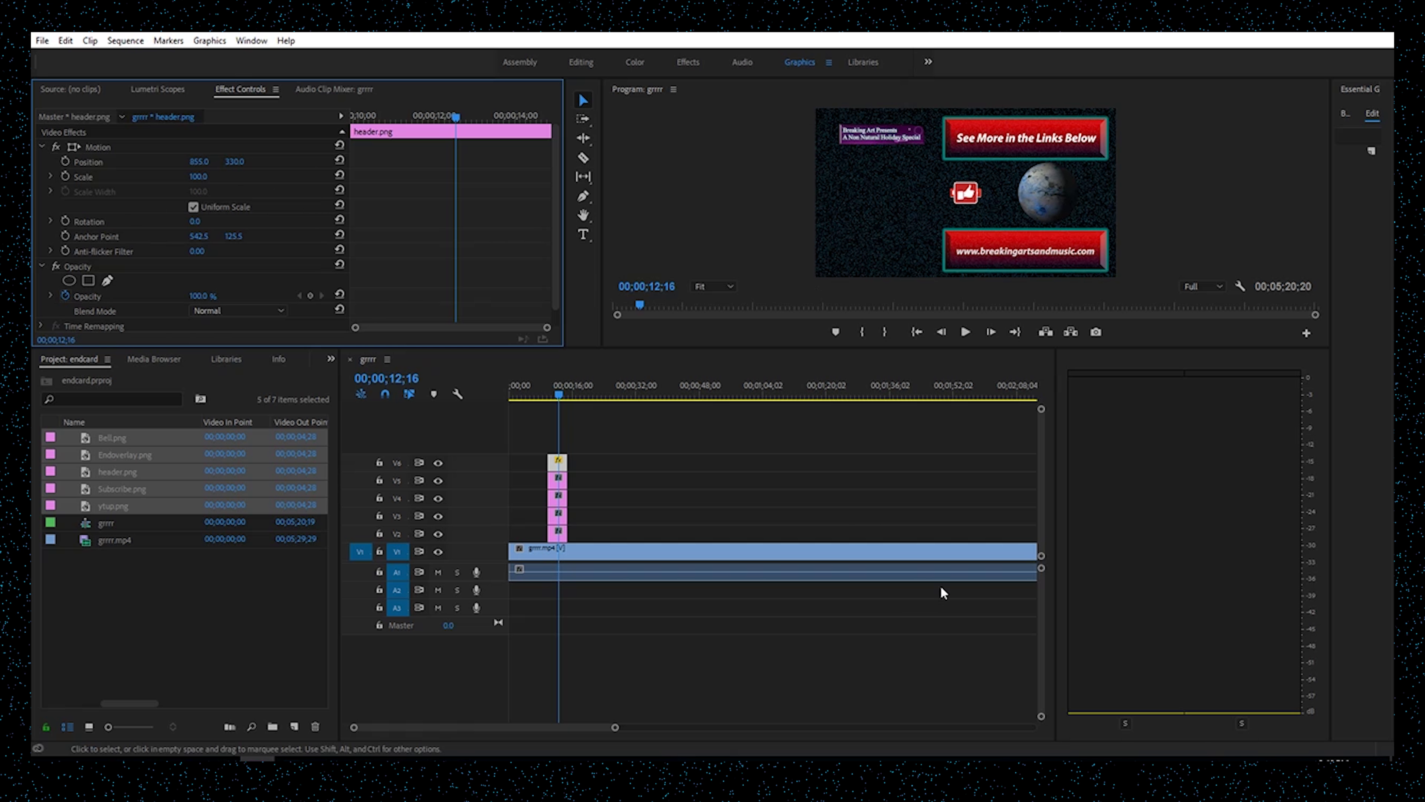
# - Set ytup.png's Position to 355.0, 1206.0 and shift the Endoverlay banner down to Y 1192
pyautogui.click(557, 487)
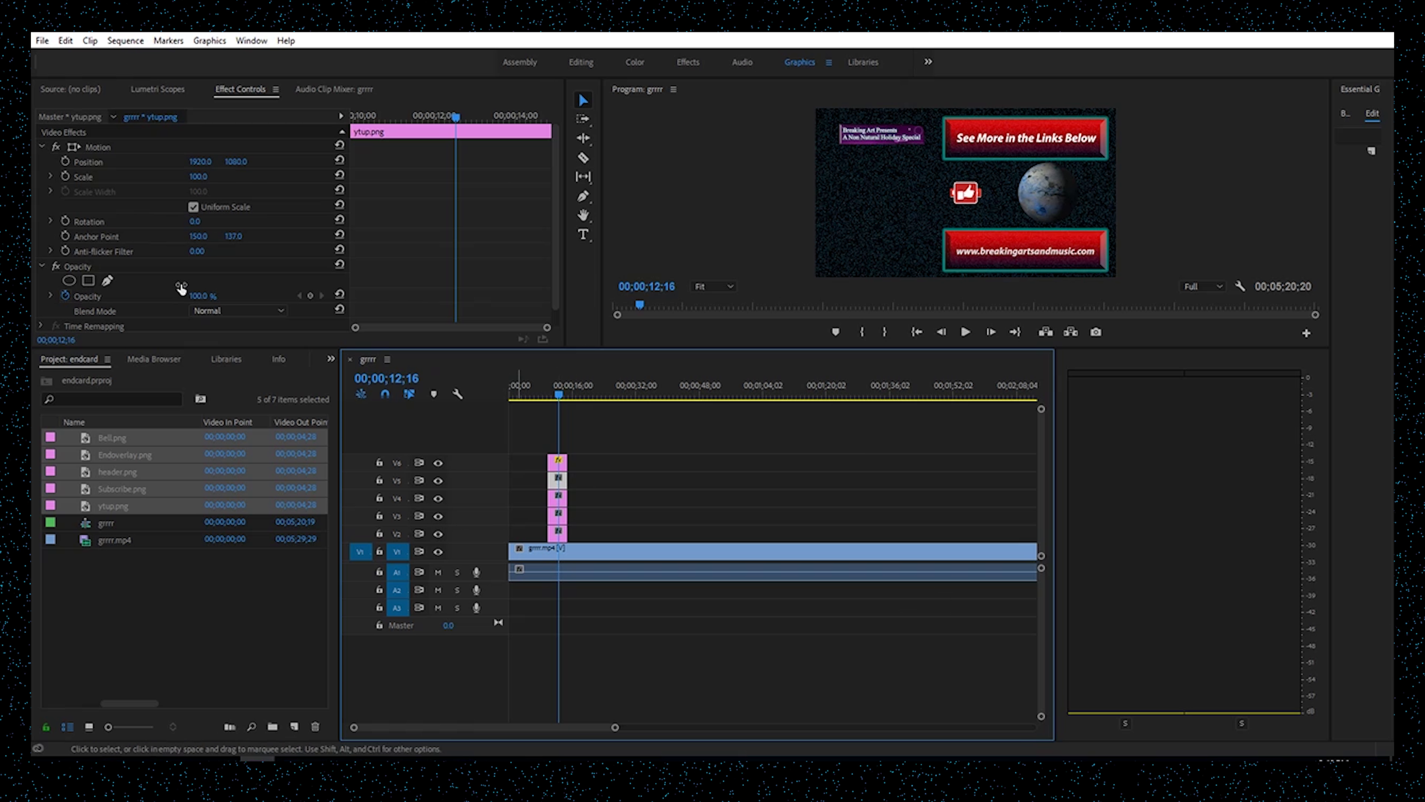
pyautogui.moveTo(234, 163); pyautogui.dragTo(310, 161)
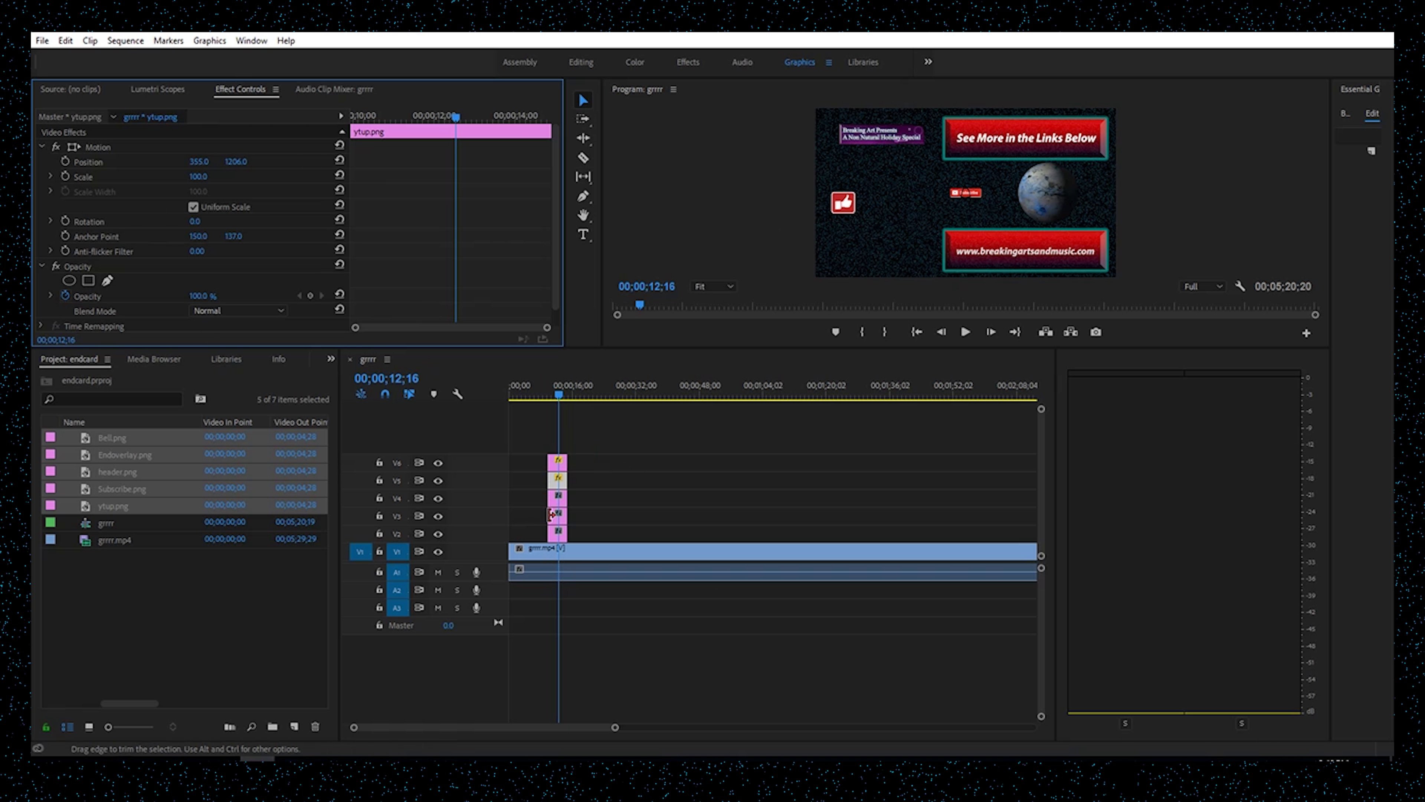
pyautogui.click(557, 498)
pyautogui.moveTo(236, 162)
pyautogui.mouseDown()
pyautogui.moveTo(264, 163)
pyautogui.moveTo(241, 163)
pyautogui.mouseUp()
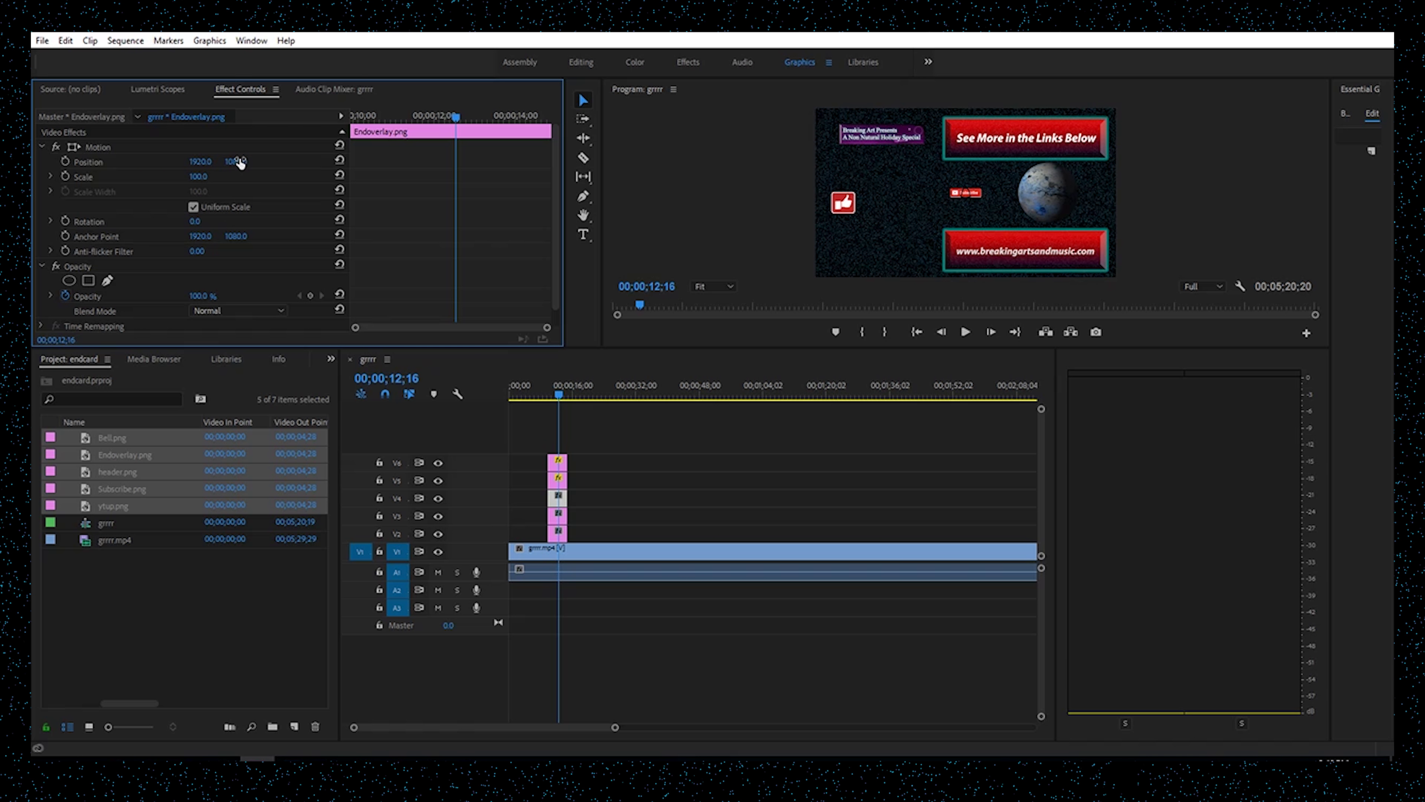
pyautogui.click(563, 500)
# - Move the Endoverlay clip later onto V2, scale Bell.png to 1022 and Subscribe.png to 324
pyautogui.moveTo(563, 505); pyautogui.dragTo(599, 536)
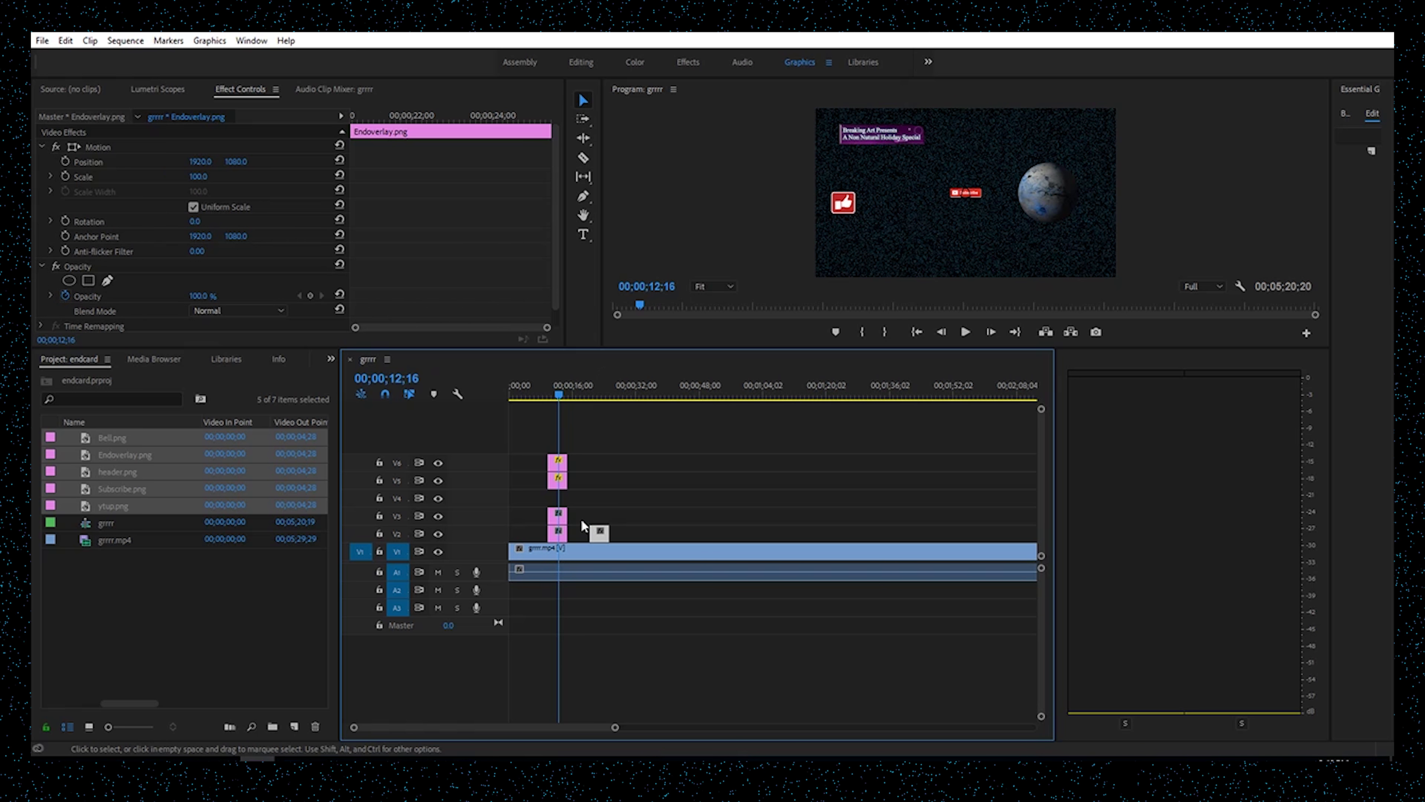
pyautogui.click(559, 527)
pyautogui.click(200, 176)
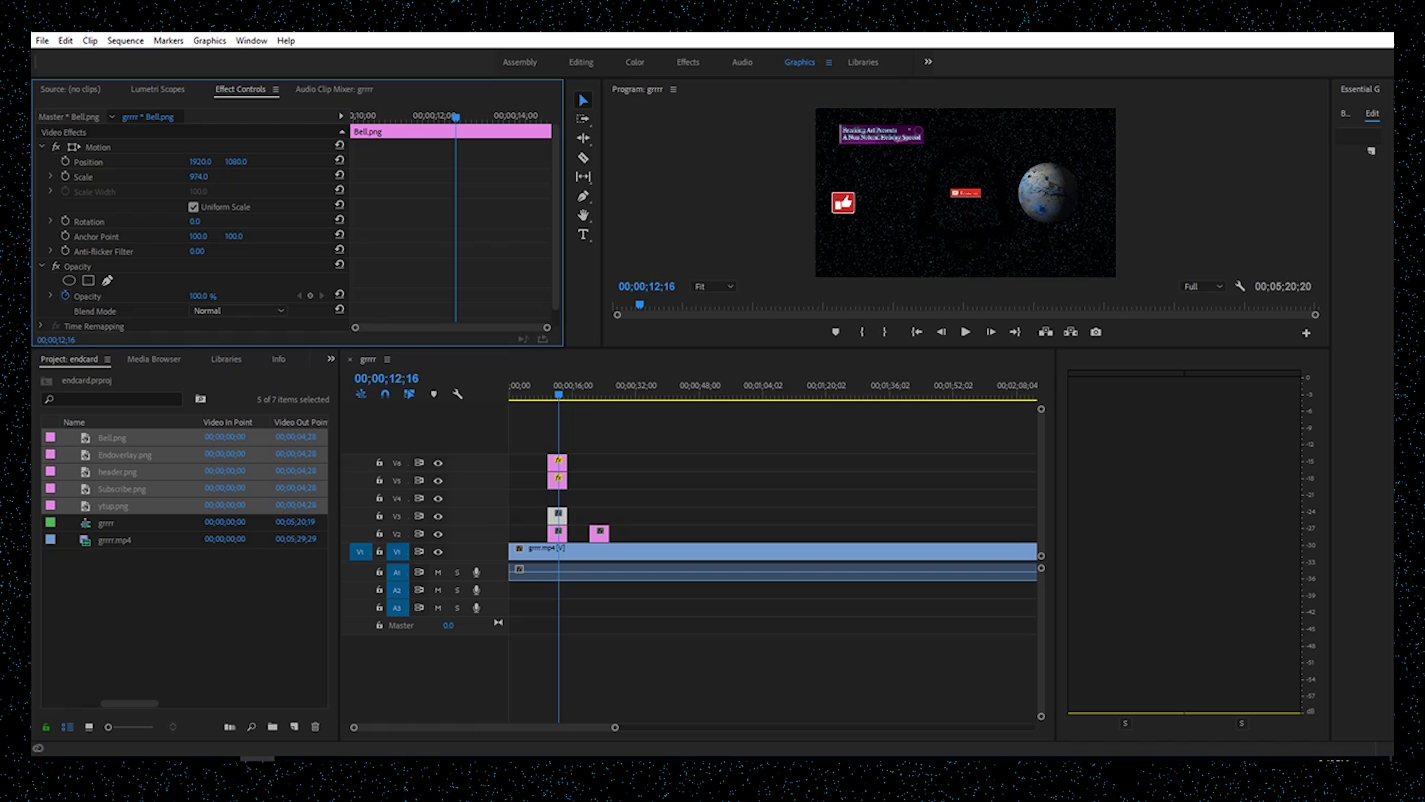
pyautogui.press('Return')
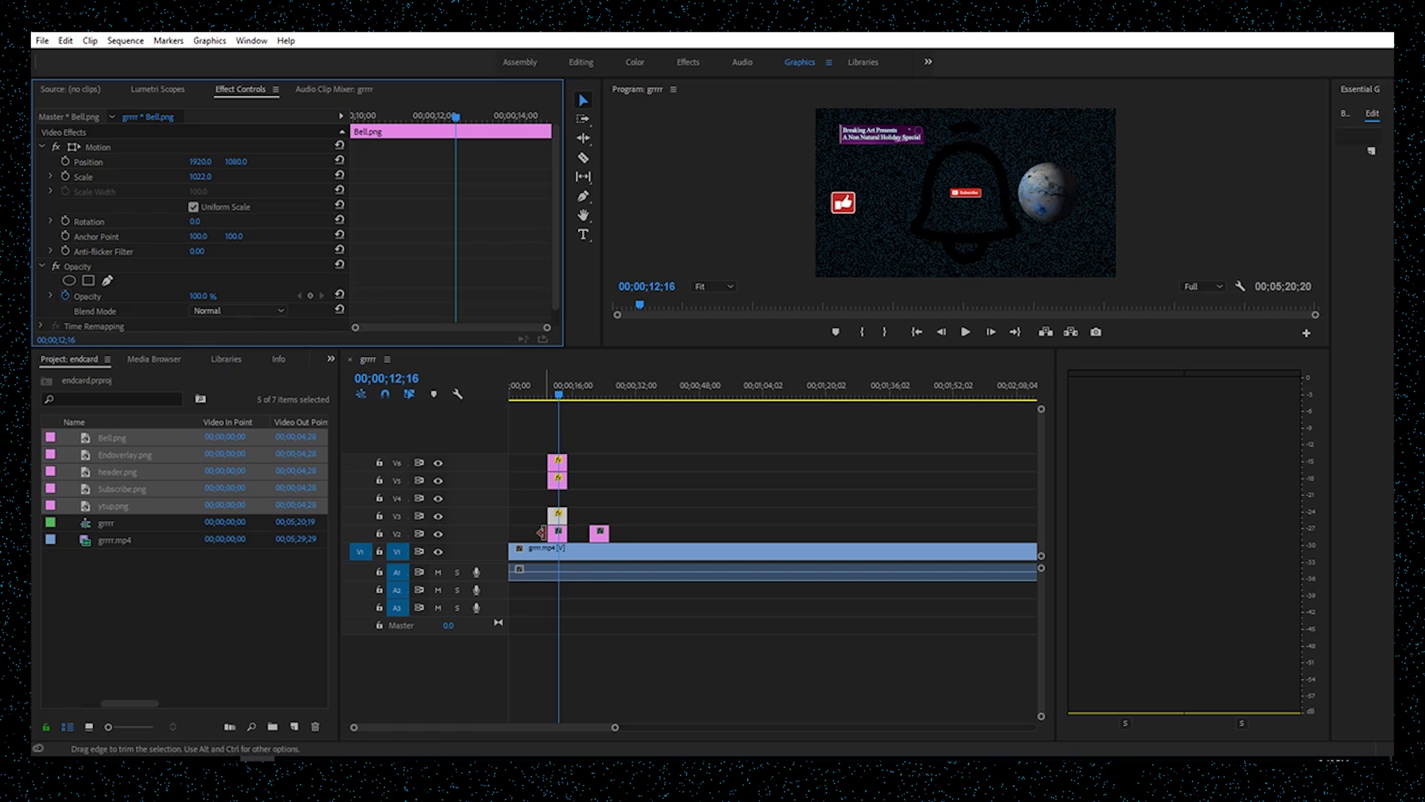
pyautogui.click(559, 536)
pyautogui.moveTo(196, 184); pyautogui.dragTo(153, 162)
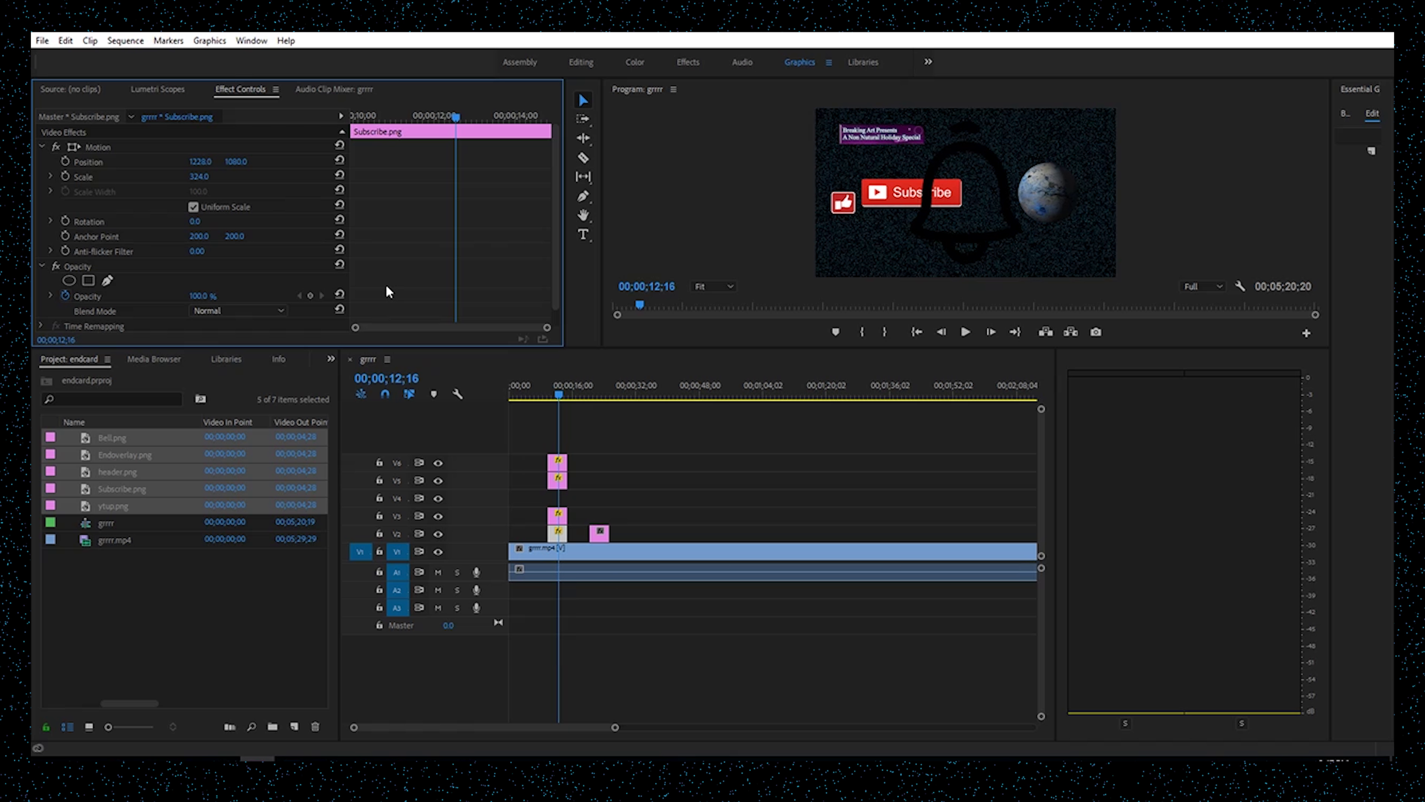
# - Set Subscribe's Position X to 1228 and move the Endoverlay clip back onto V4
pyautogui.click(603, 539)
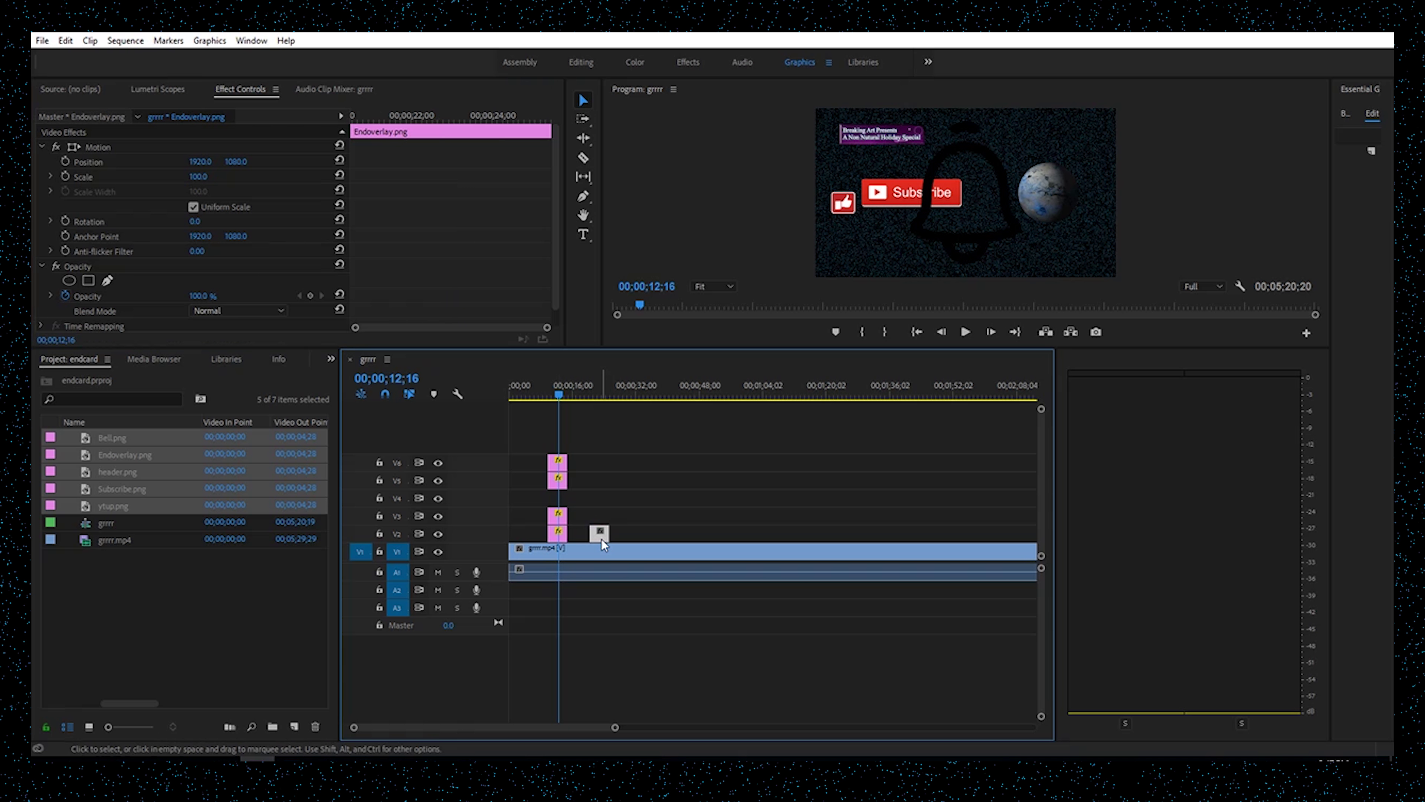
pyautogui.moveTo(602, 539); pyautogui.dragTo(557, 500)
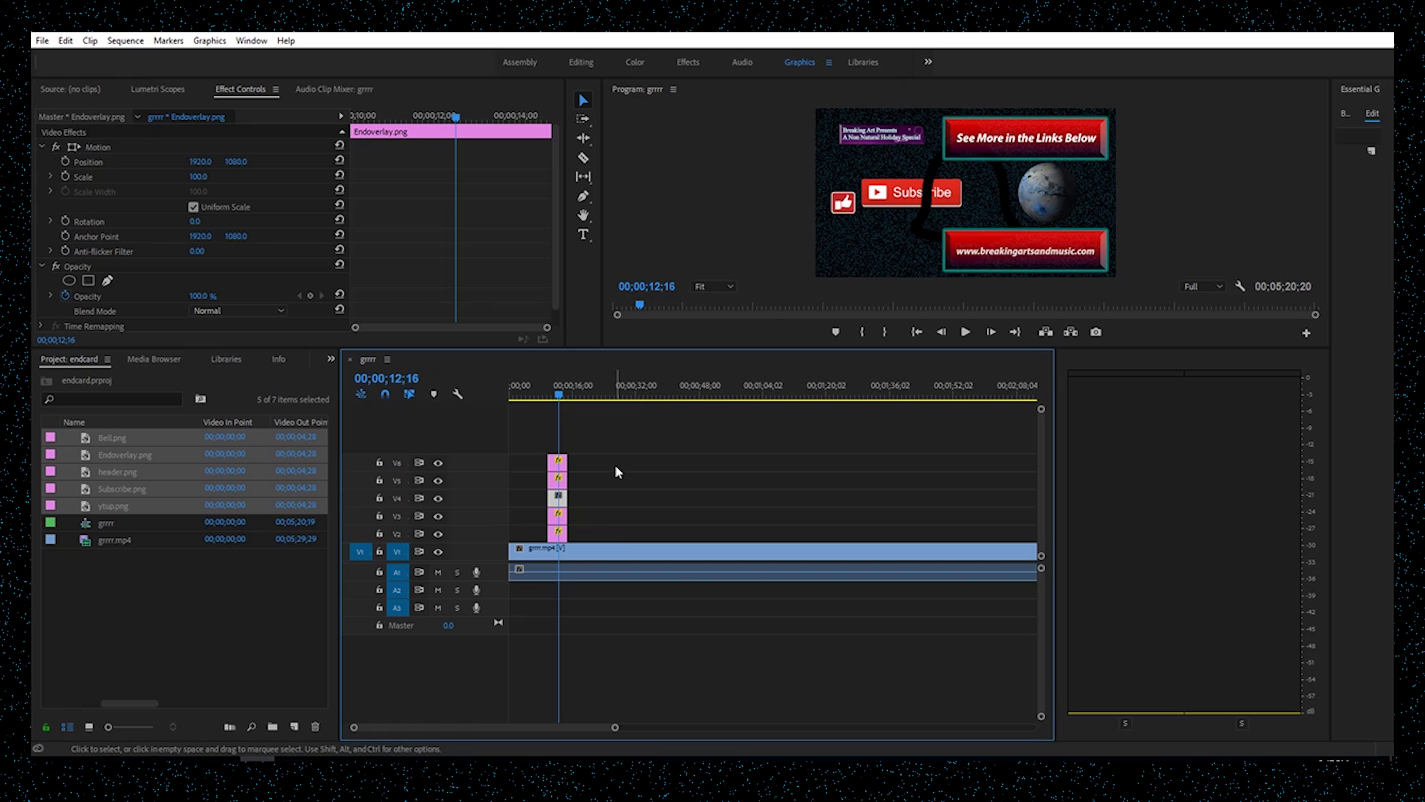
pyautogui.click(437, 499)
pyautogui.click(438, 499)
pyautogui.click(439, 516)
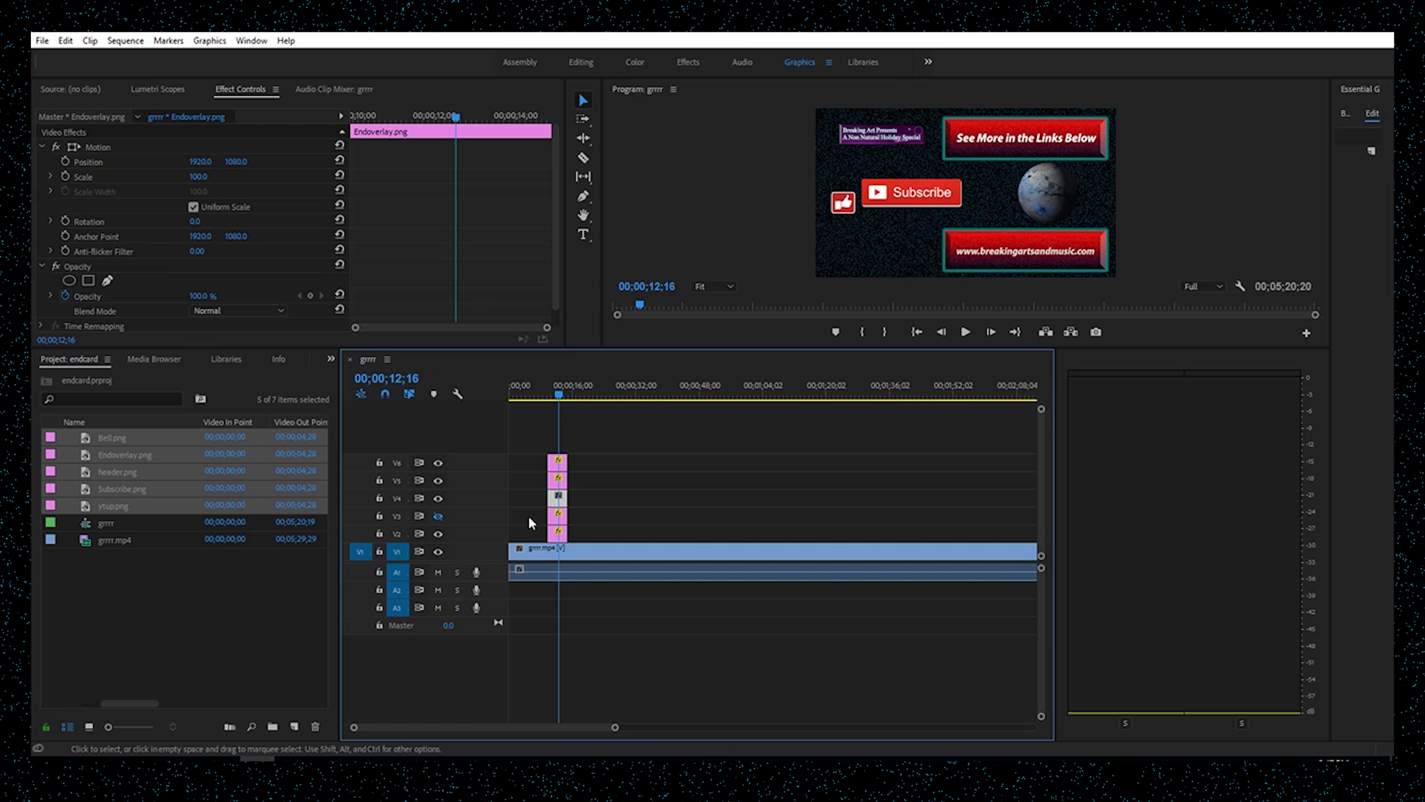
# - Delete the Bell.png clip from V3, undoing an accidental move of the V4–V6 clips
pyautogui.click(559, 519)
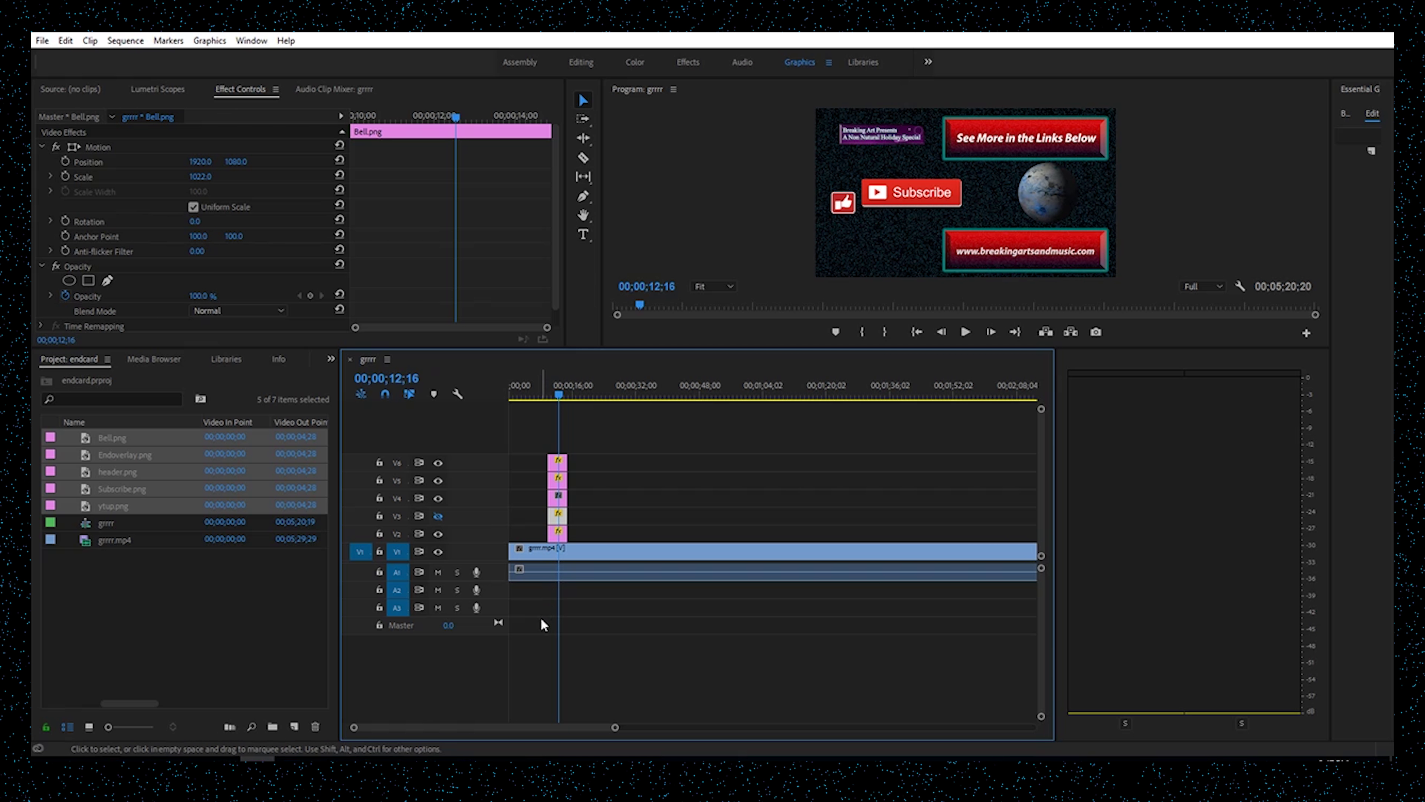
pyautogui.press('Delete')
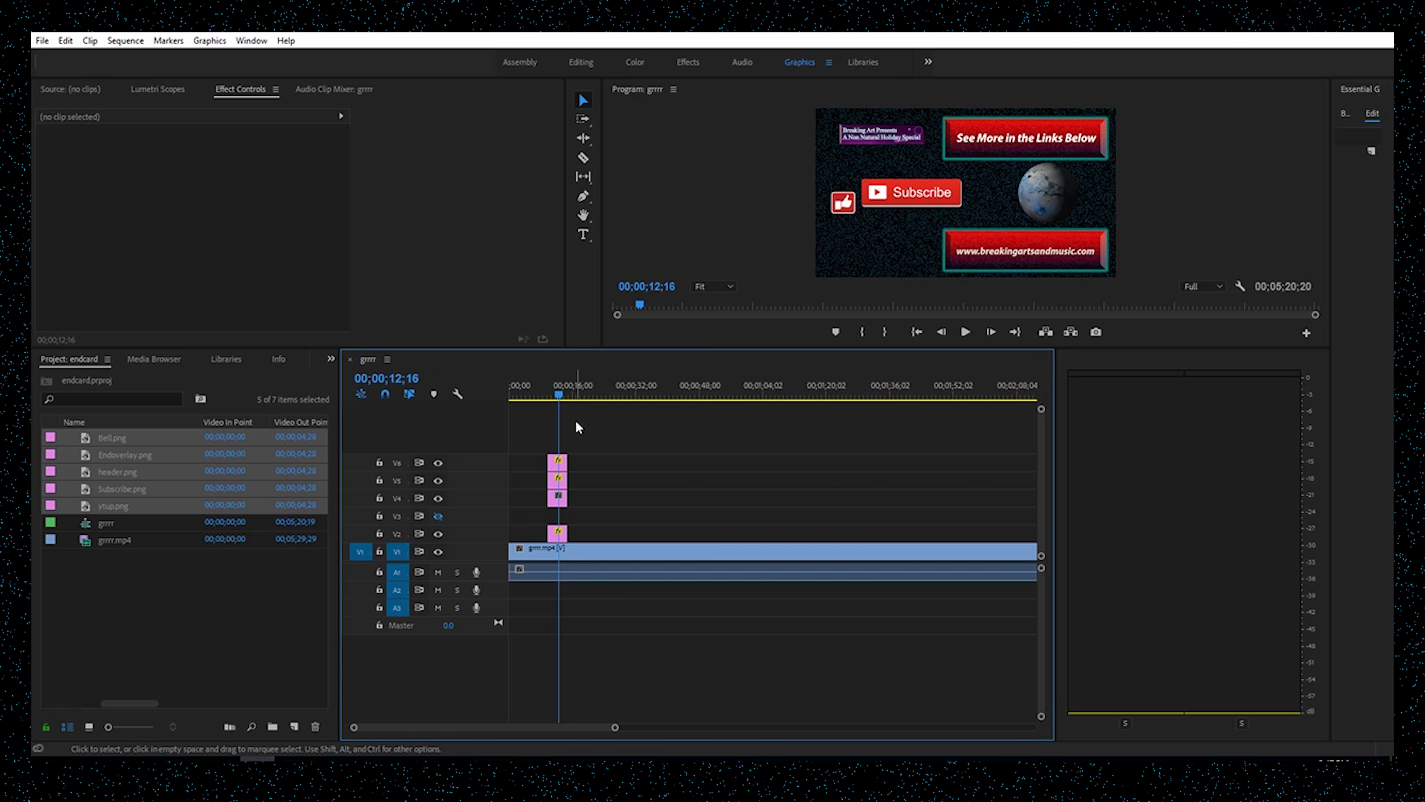
pyautogui.moveTo(585, 455); pyautogui.dragTo(556, 512)
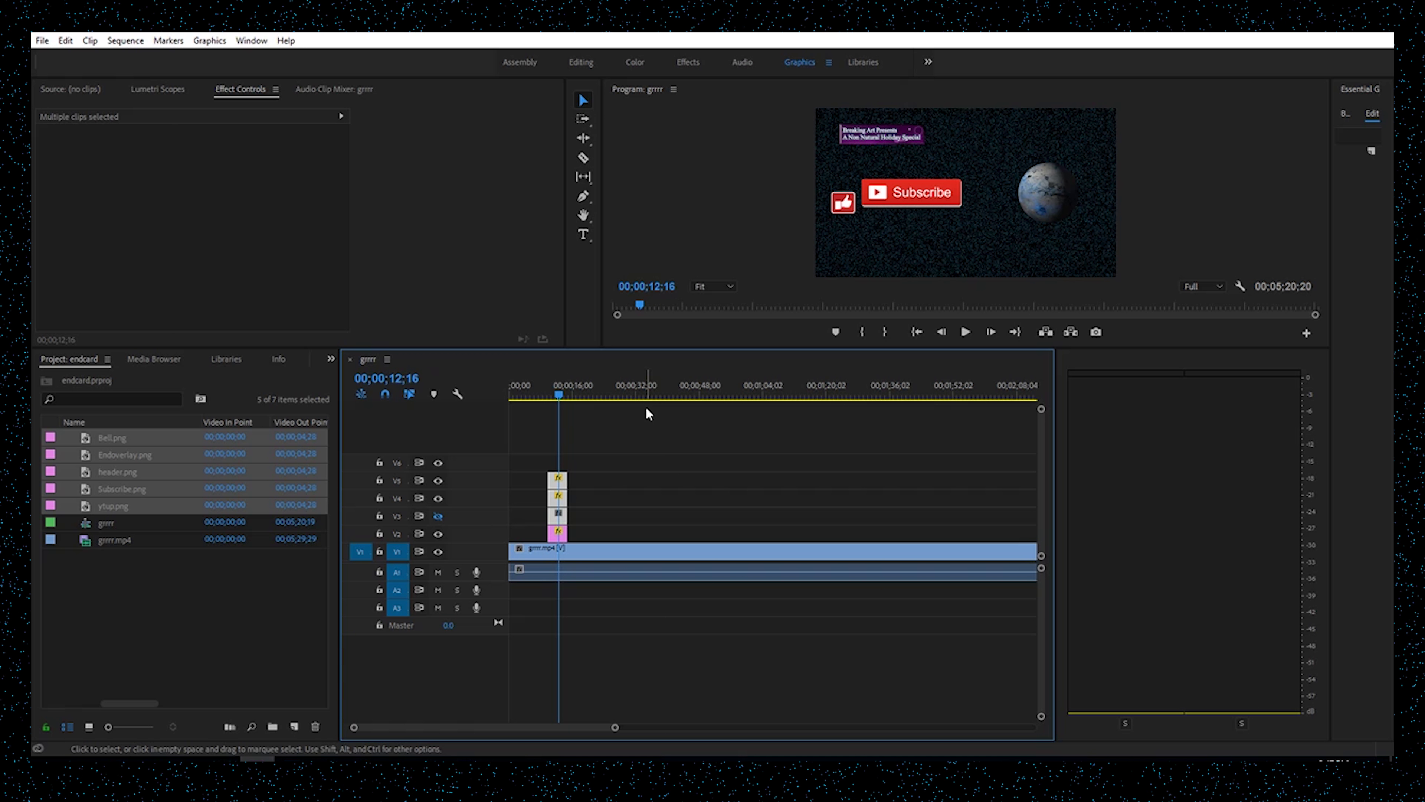
pyautogui.hotkey('ctrl', 'z')
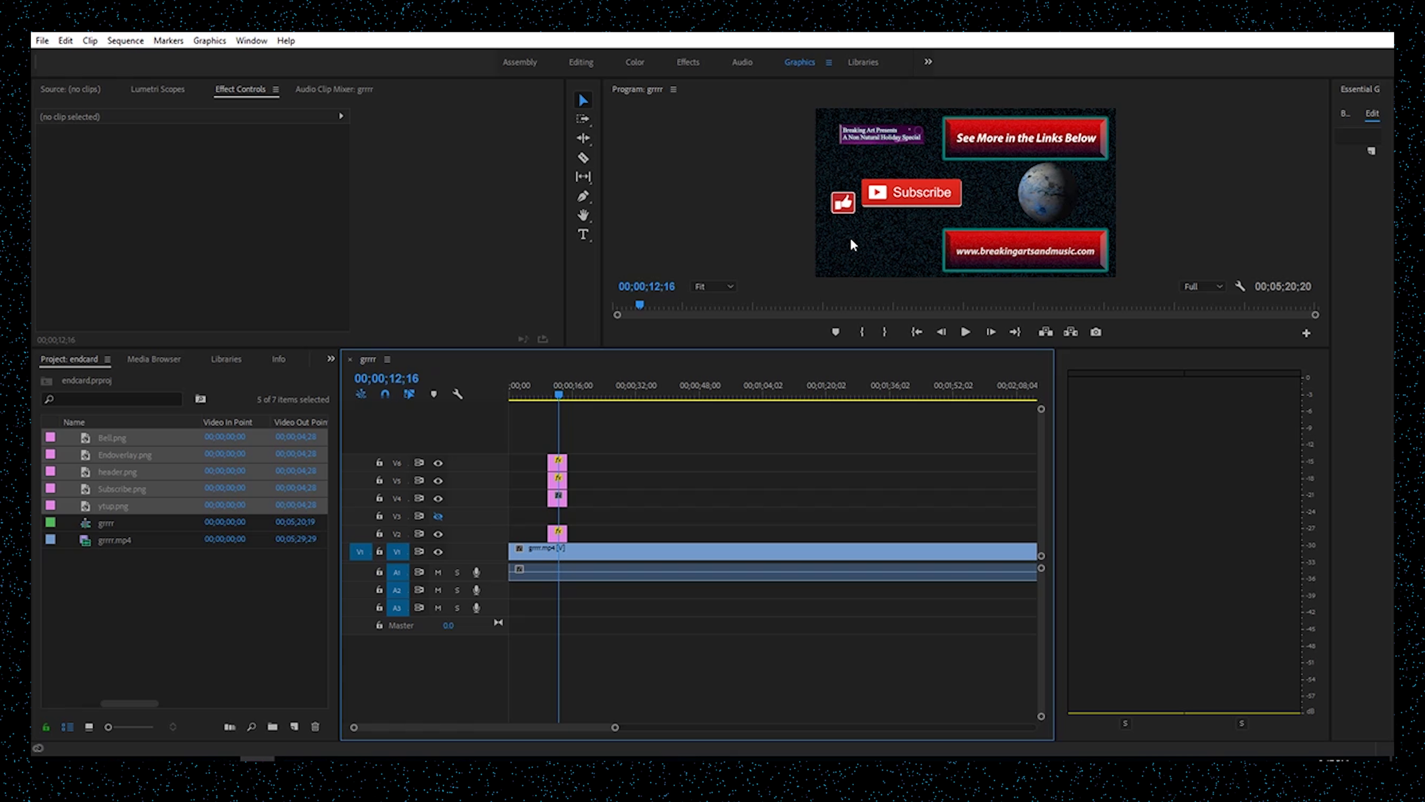
pyautogui.click(42, 40)
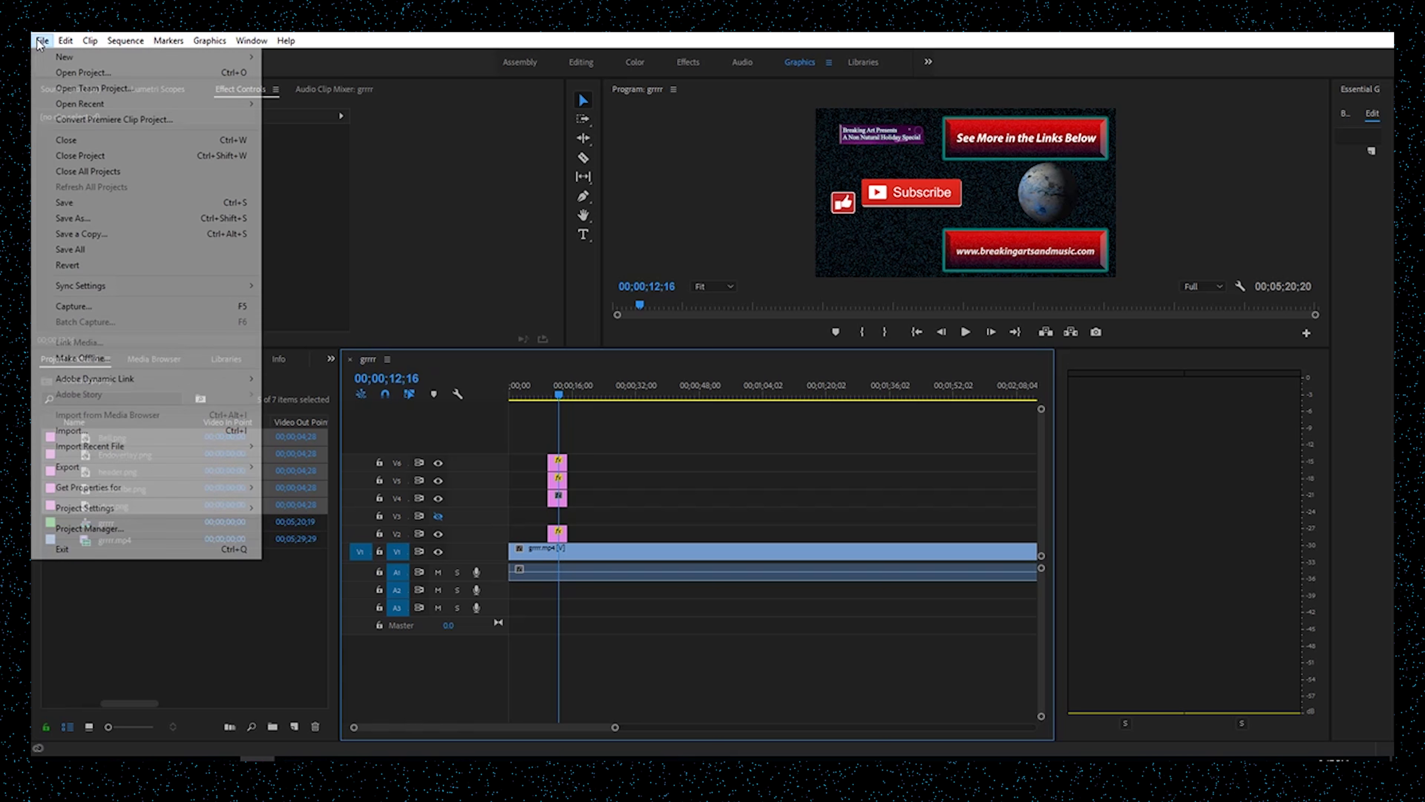
# - Import Non Neutral Holiday Overwatch Special YA and Cave of Fluness Digital Sketchbook from Desktop > Vlogs
pyautogui.click(95, 432)
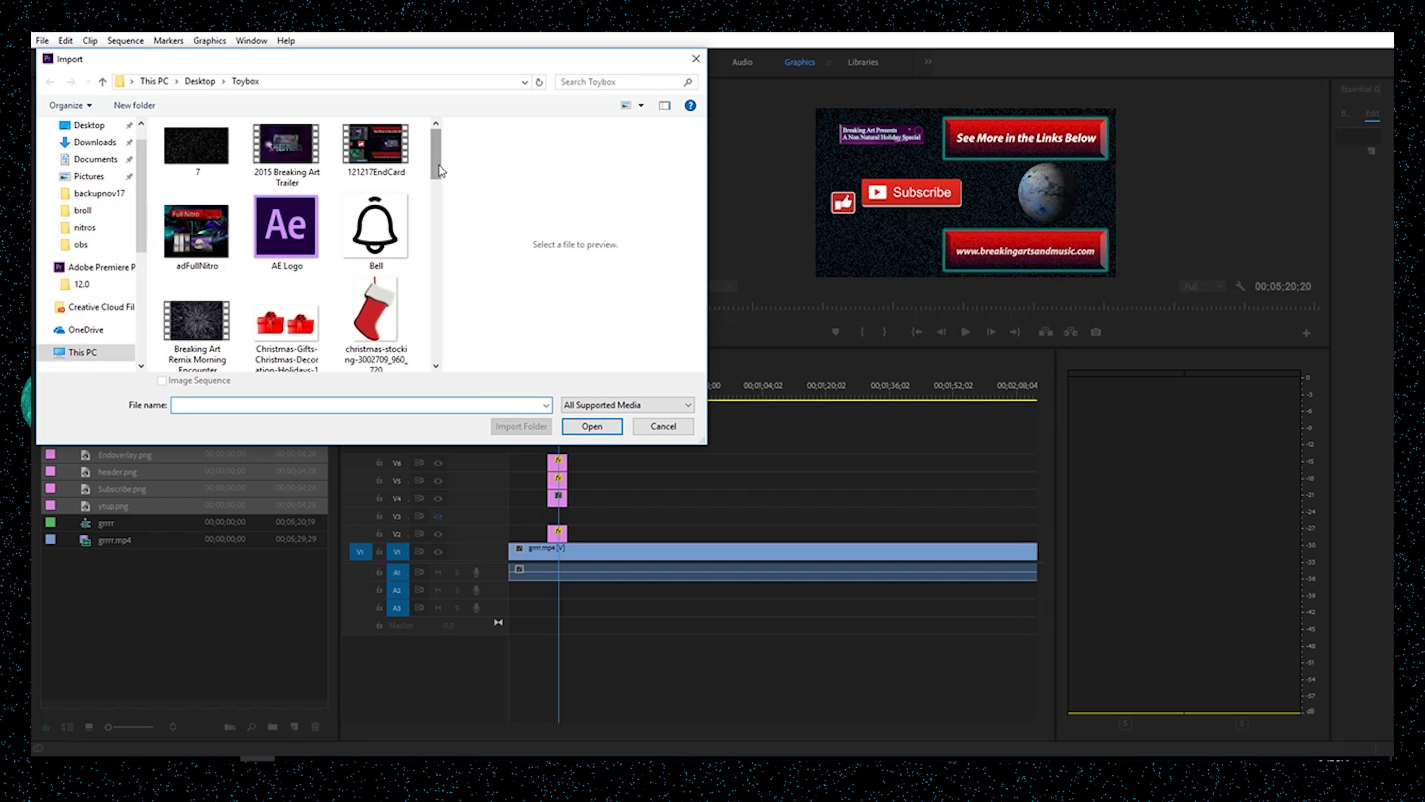
pyautogui.moveTo(435, 168)
pyautogui.mouseDown()
pyautogui.moveTo(436, 351)
pyautogui.moveTo(450, 170)
pyautogui.moveTo(482, 119)
pyautogui.mouseUp()
pyautogui.moveTo(434, 163)
pyautogui.mouseDown()
pyautogui.moveTo(434, 217)
pyautogui.moveTo(435, 143)
pyautogui.mouseUp()
pyautogui.click(103, 83)
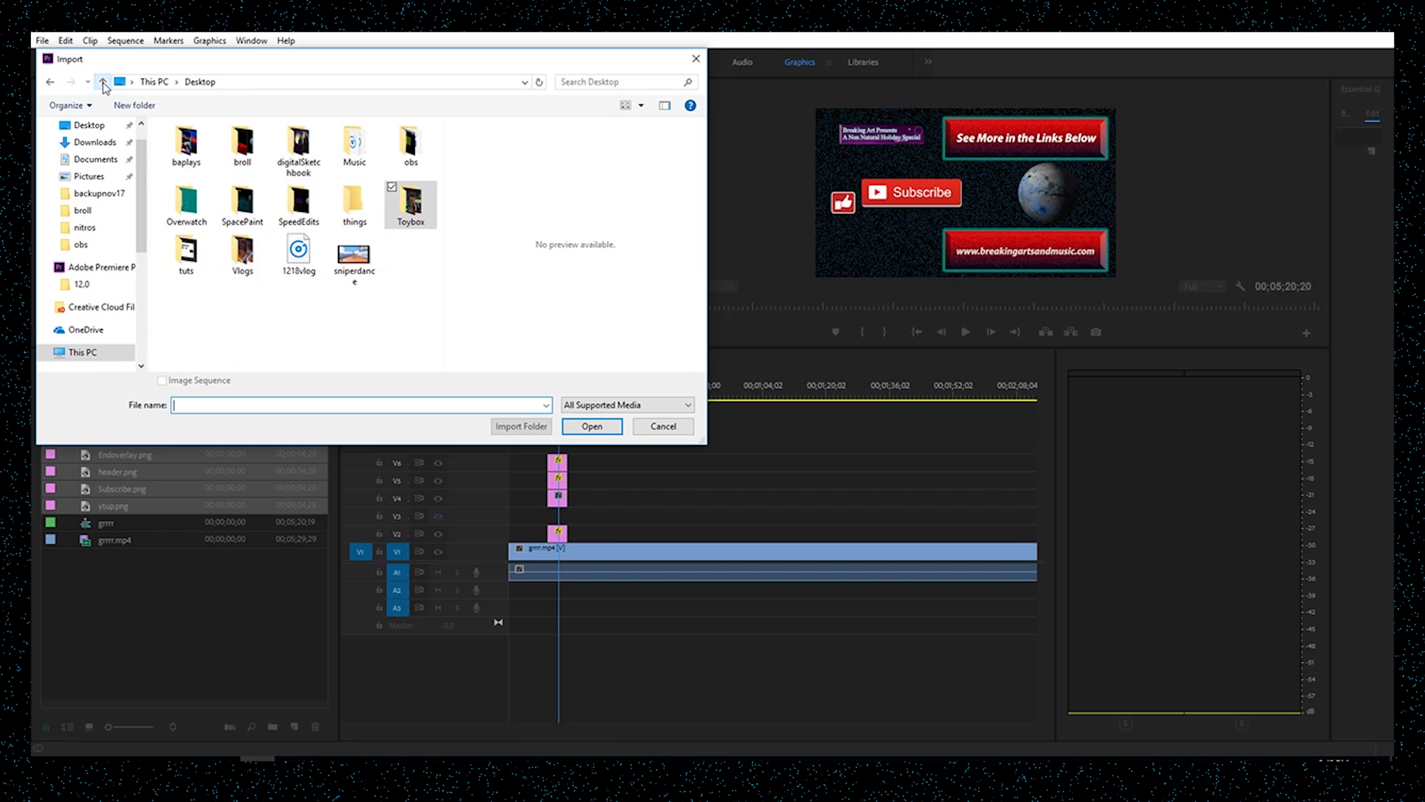
pyautogui.doubleClick(241, 256)
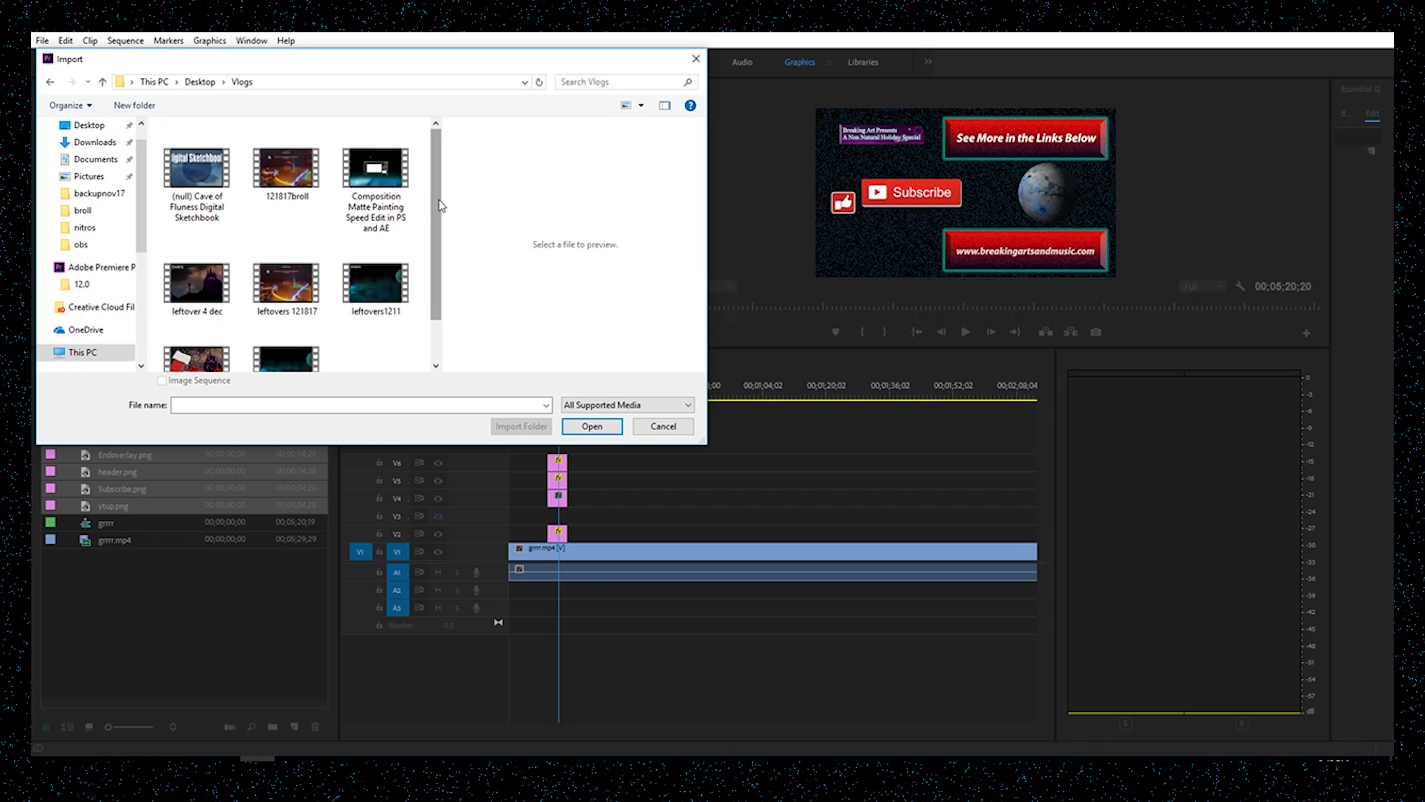
pyautogui.moveTo(439, 201); pyautogui.dragTo(438, 253)
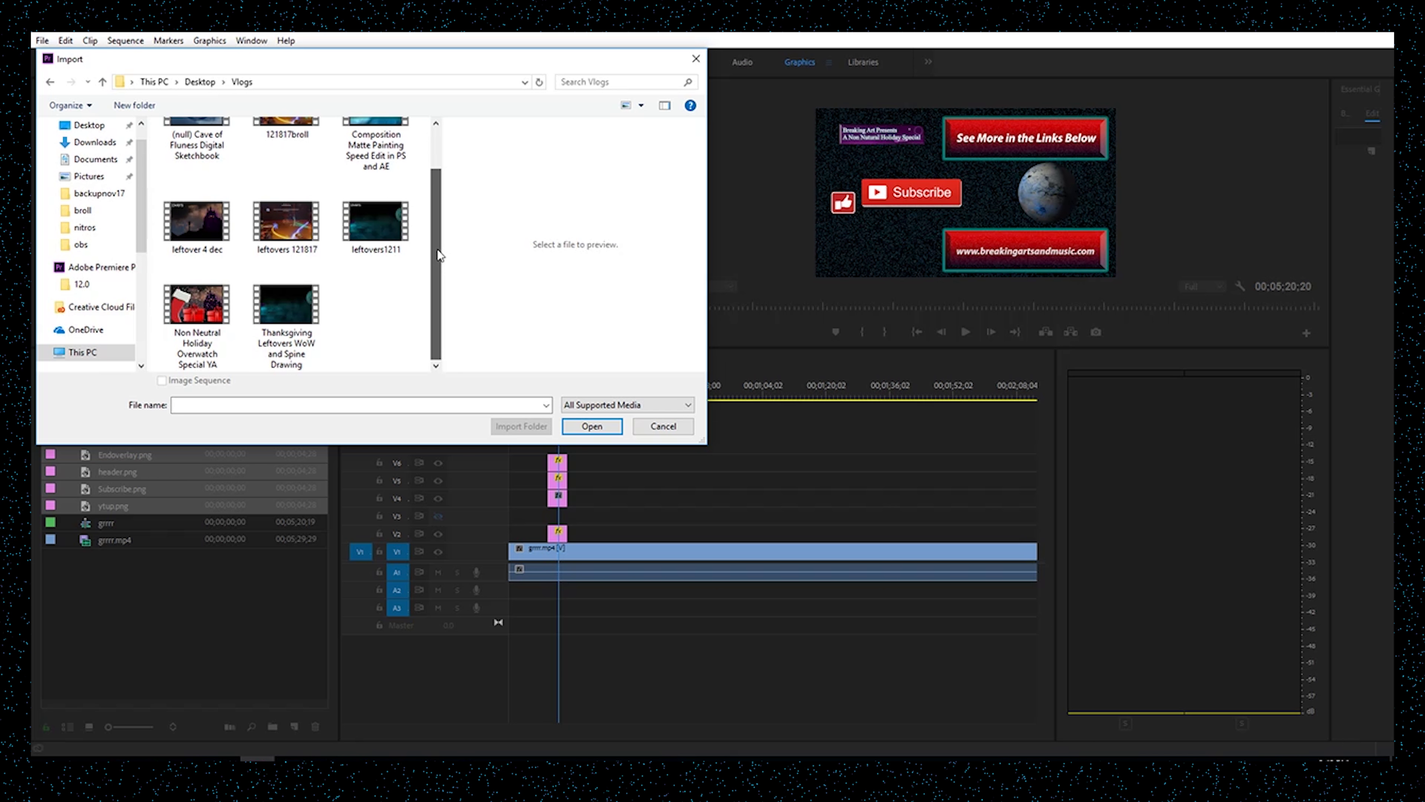
pyautogui.click(191, 313)
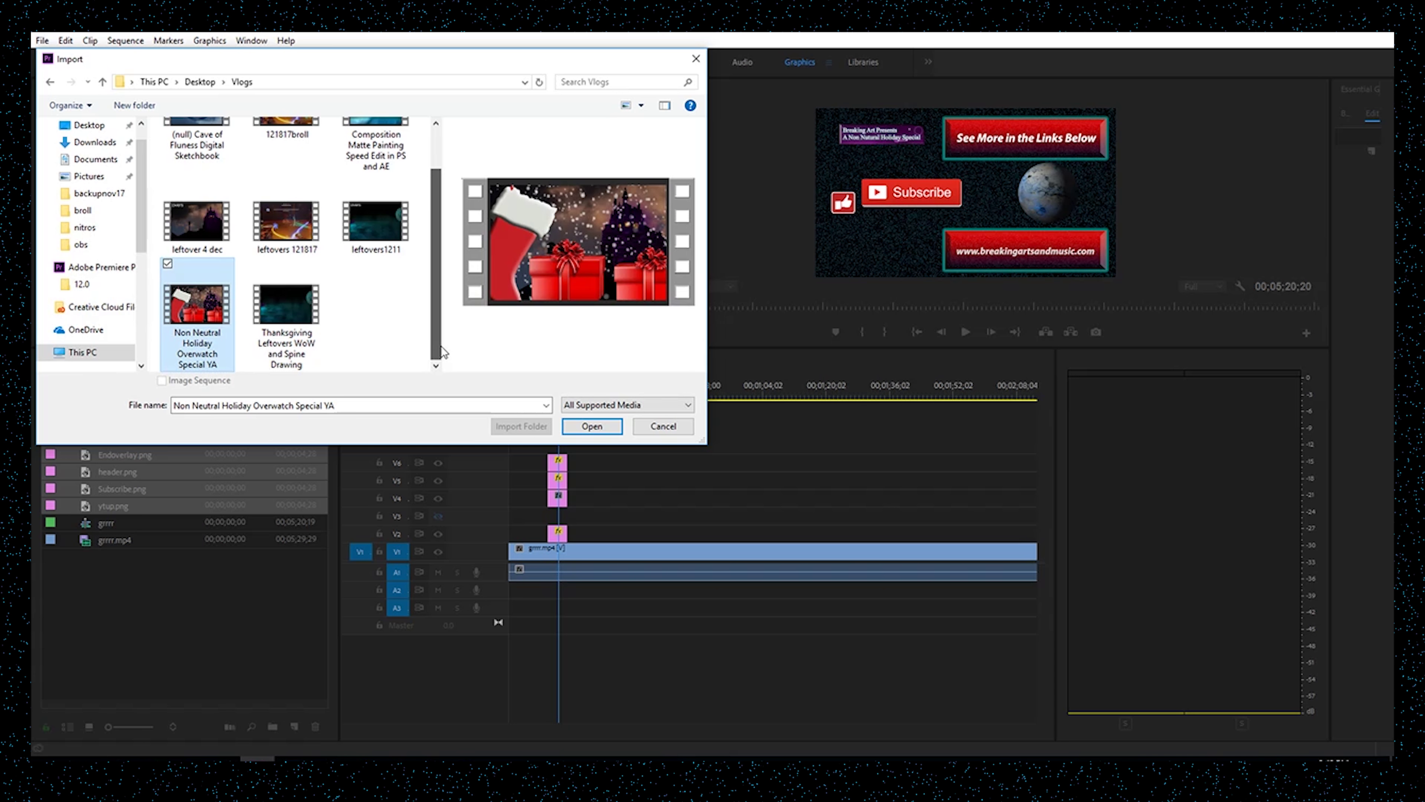
pyautogui.moveTo(441, 346); pyautogui.dragTo(442, 296)
pyautogui.keyDown('ctrl'); pyautogui.click(202, 180); pyautogui.keyUp('ctrl')
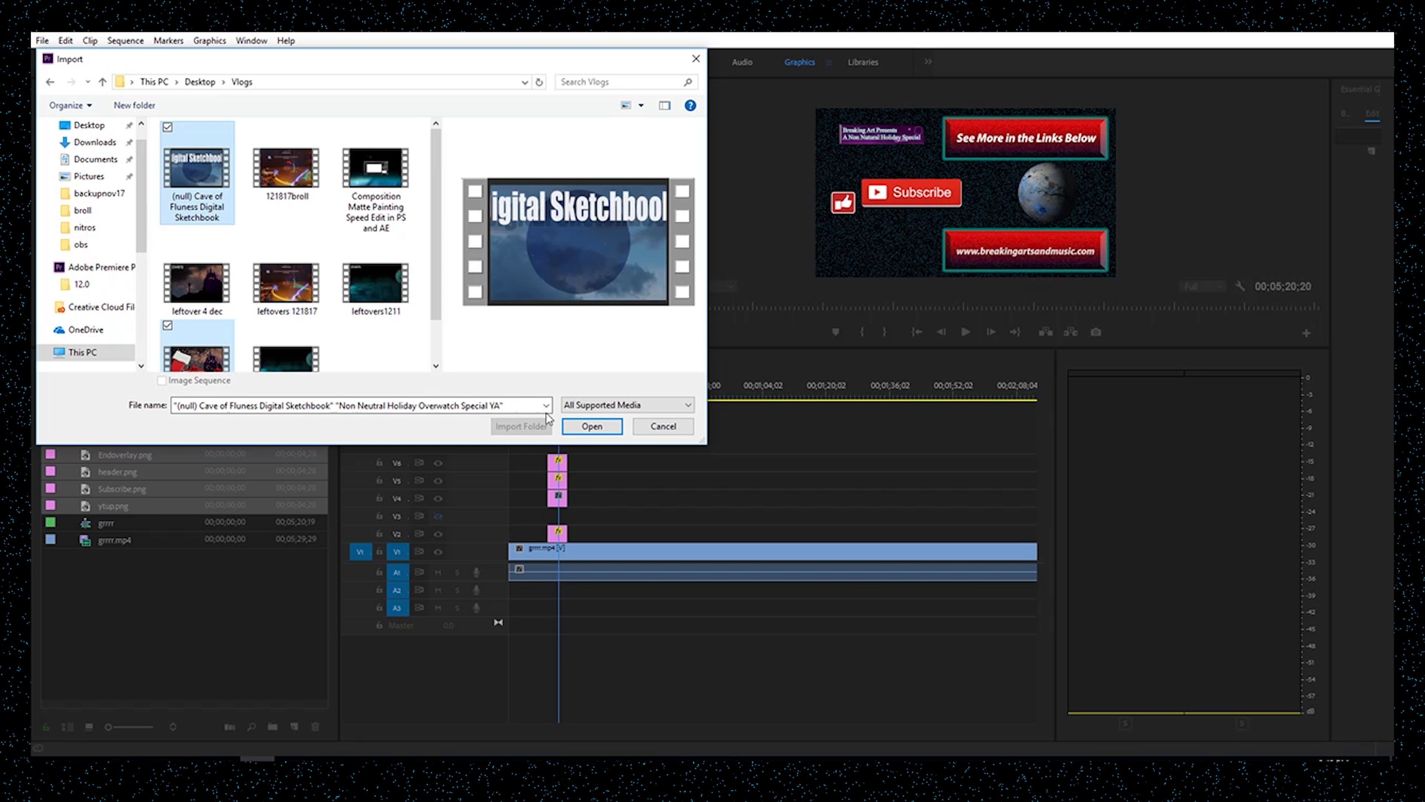
pyautogui.click(590, 430)
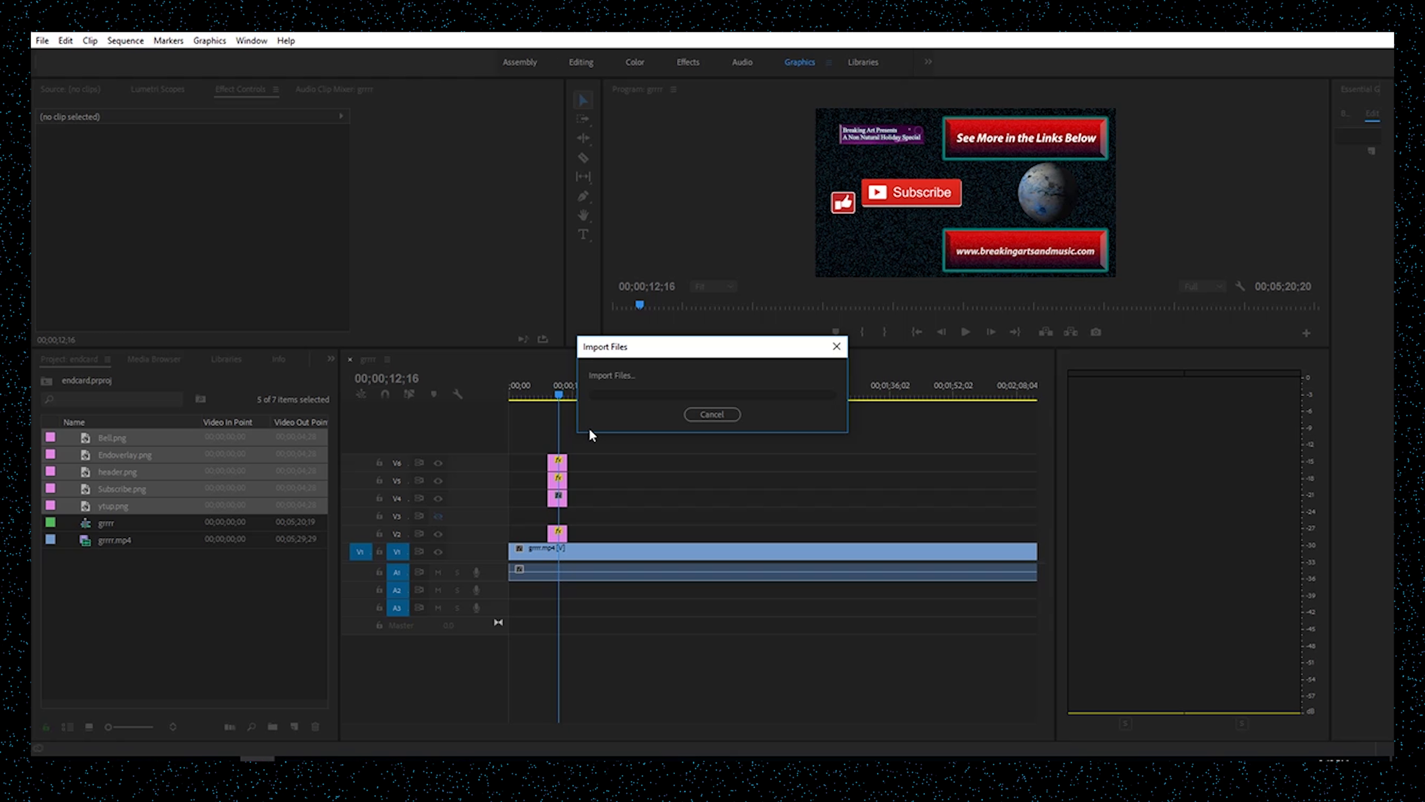
# - Add the Non Neutral Holiday Overwatch Special YA clip to the sequence and lift its video onto new track V7
pyautogui.click(139, 618)
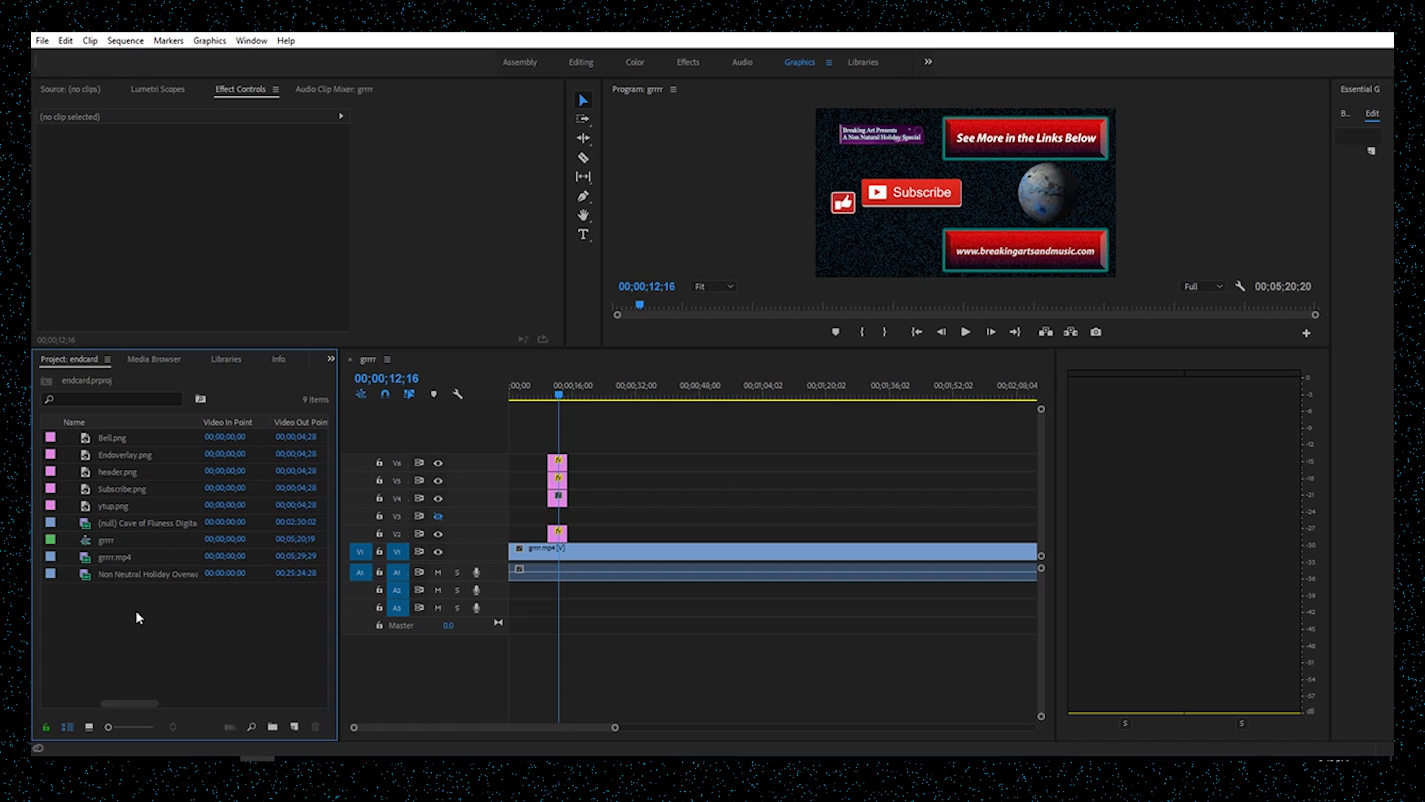
pyautogui.moveTo(118, 576); pyautogui.dragTo(600, 516)
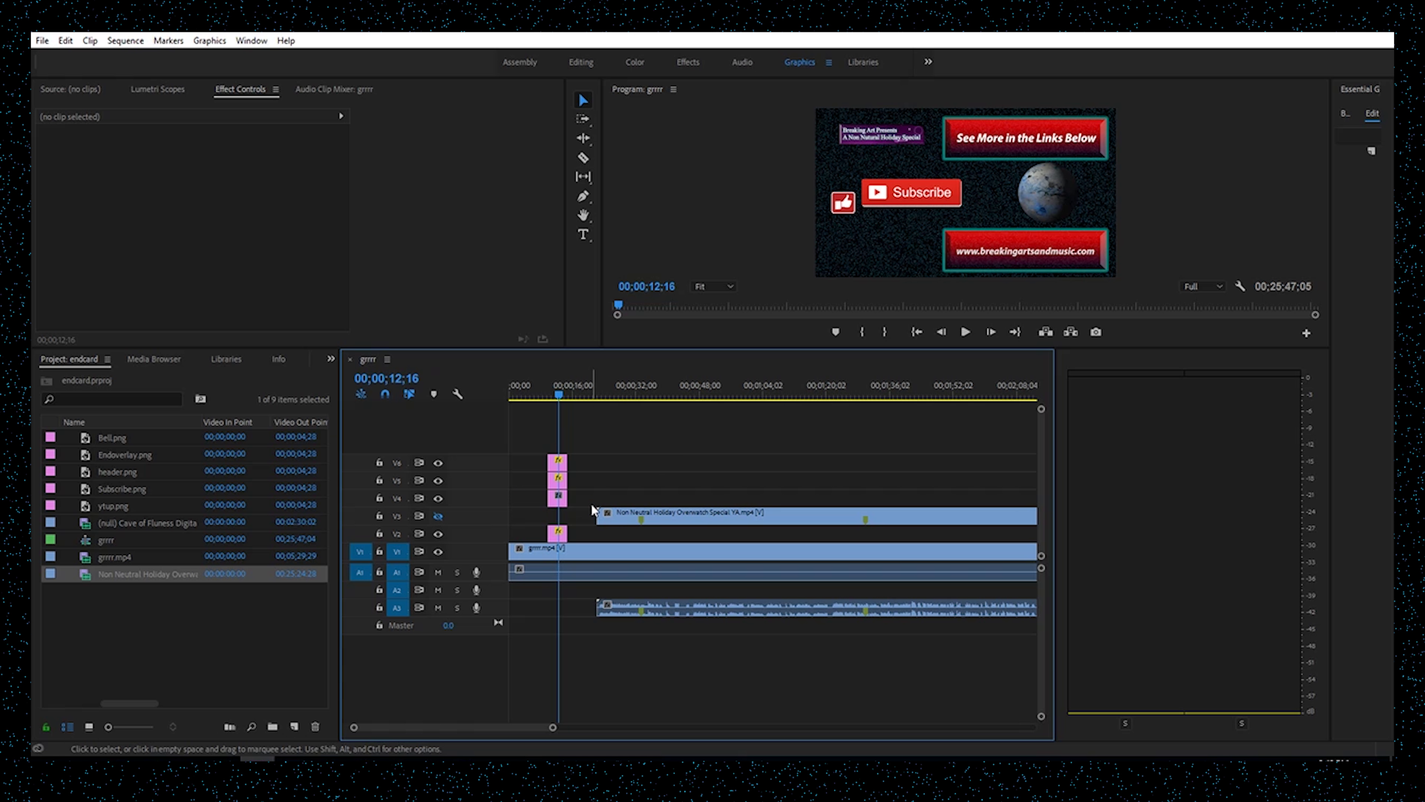
pyautogui.moveTo(682, 517)
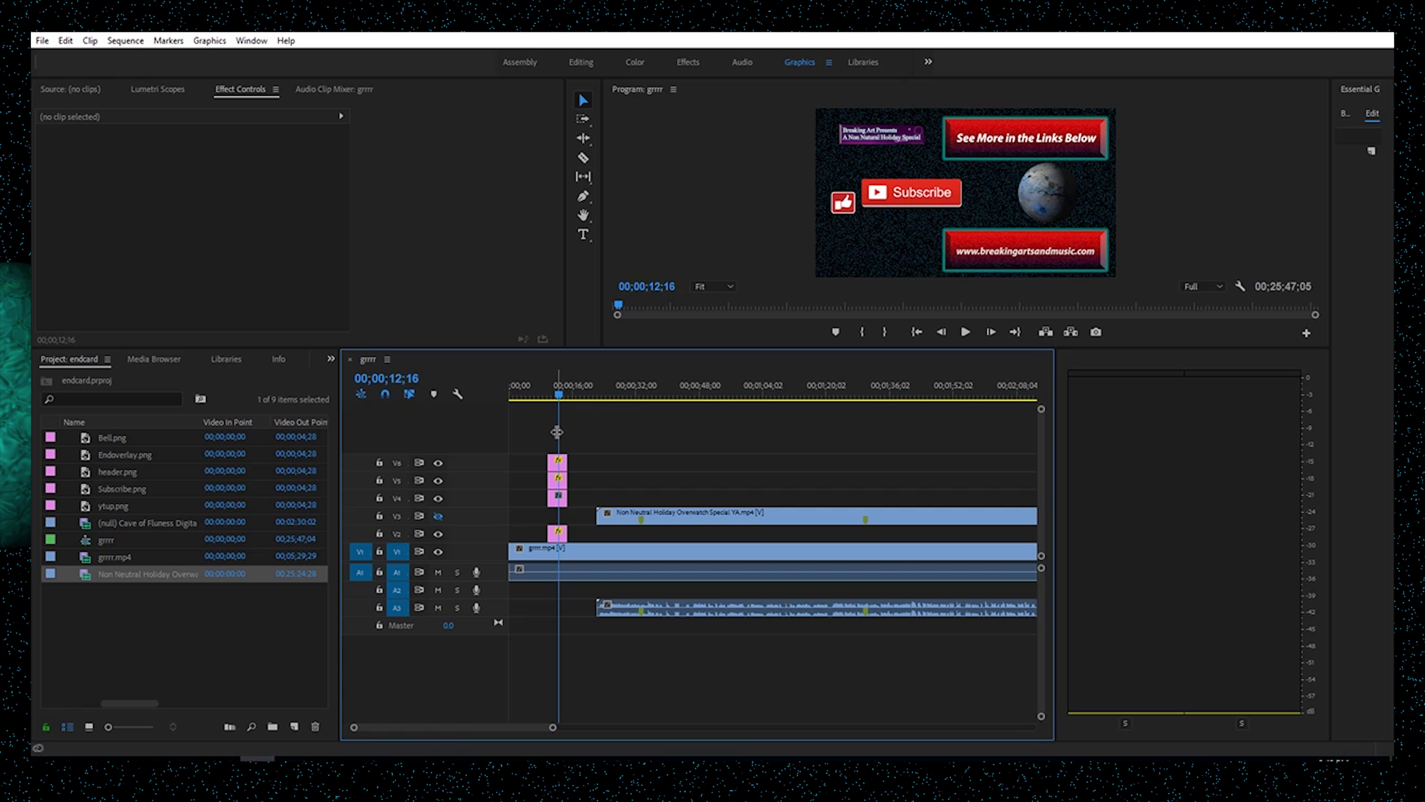
pyautogui.click(673, 515)
pyautogui.moveTo(673, 514); pyautogui.dragTo(673, 444)
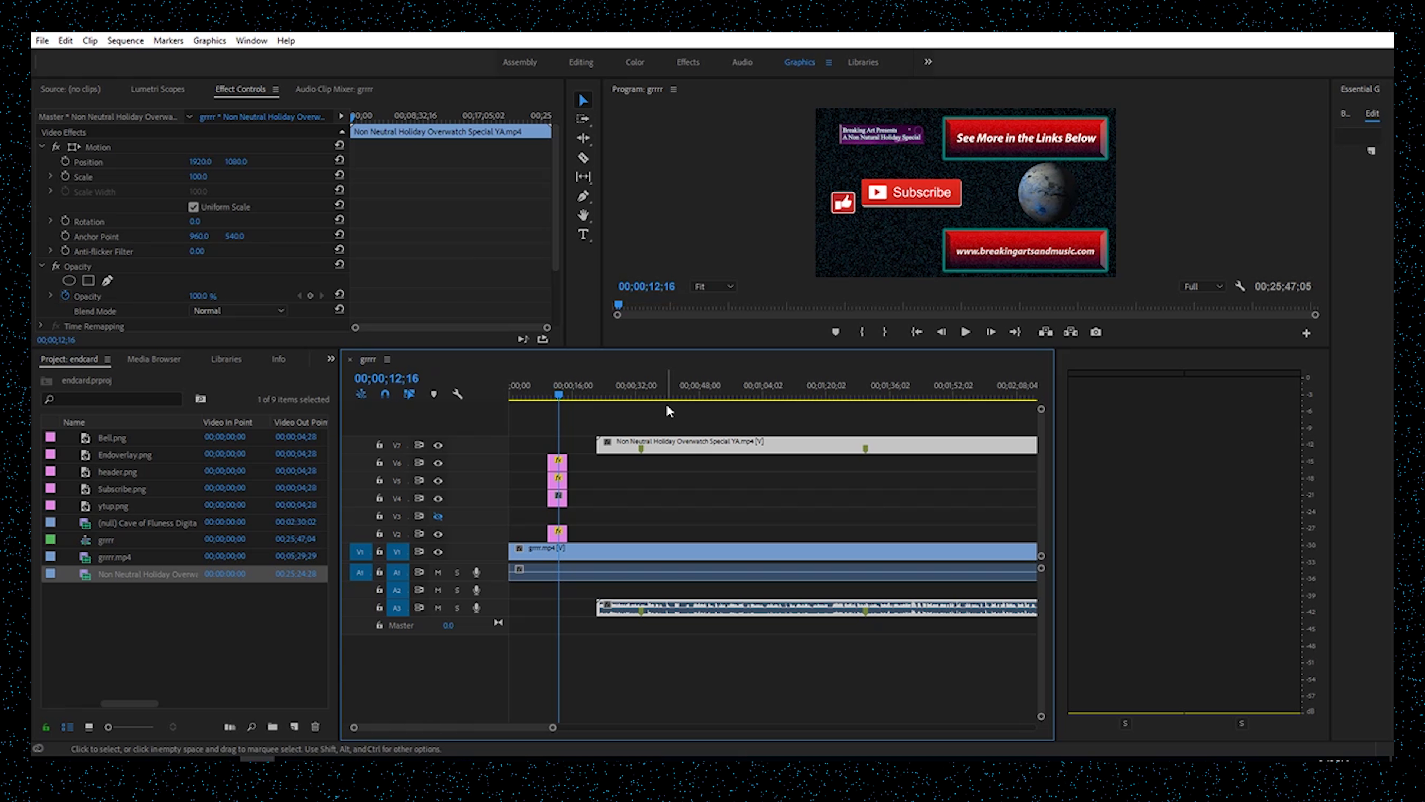
# - Move the Overwatch audio to A4, then slide and trim the clip to the sequence start
pyautogui.moveTo(661, 615); pyautogui.dragTo(662, 663)
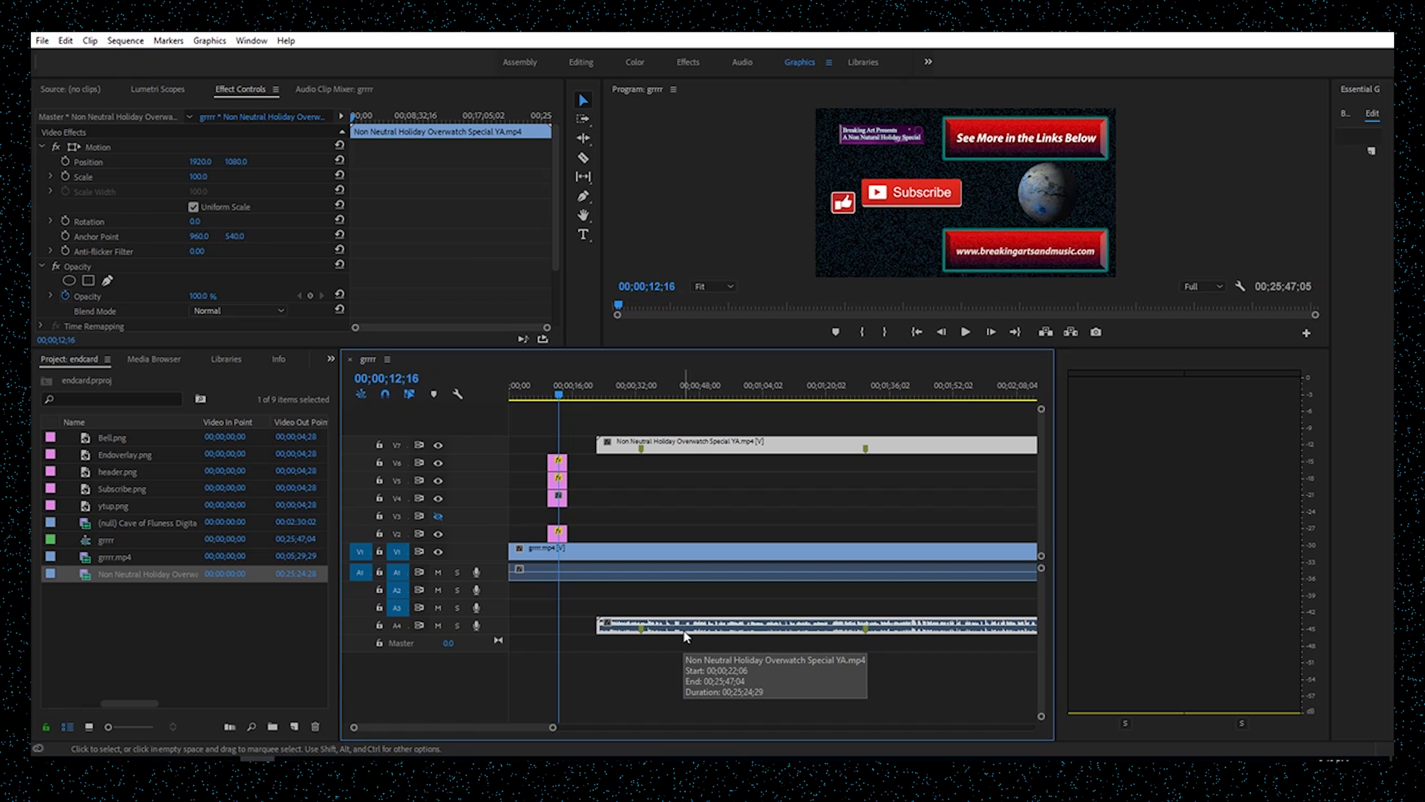
pyautogui.moveTo(720, 631); pyautogui.dragTo(614, 632)
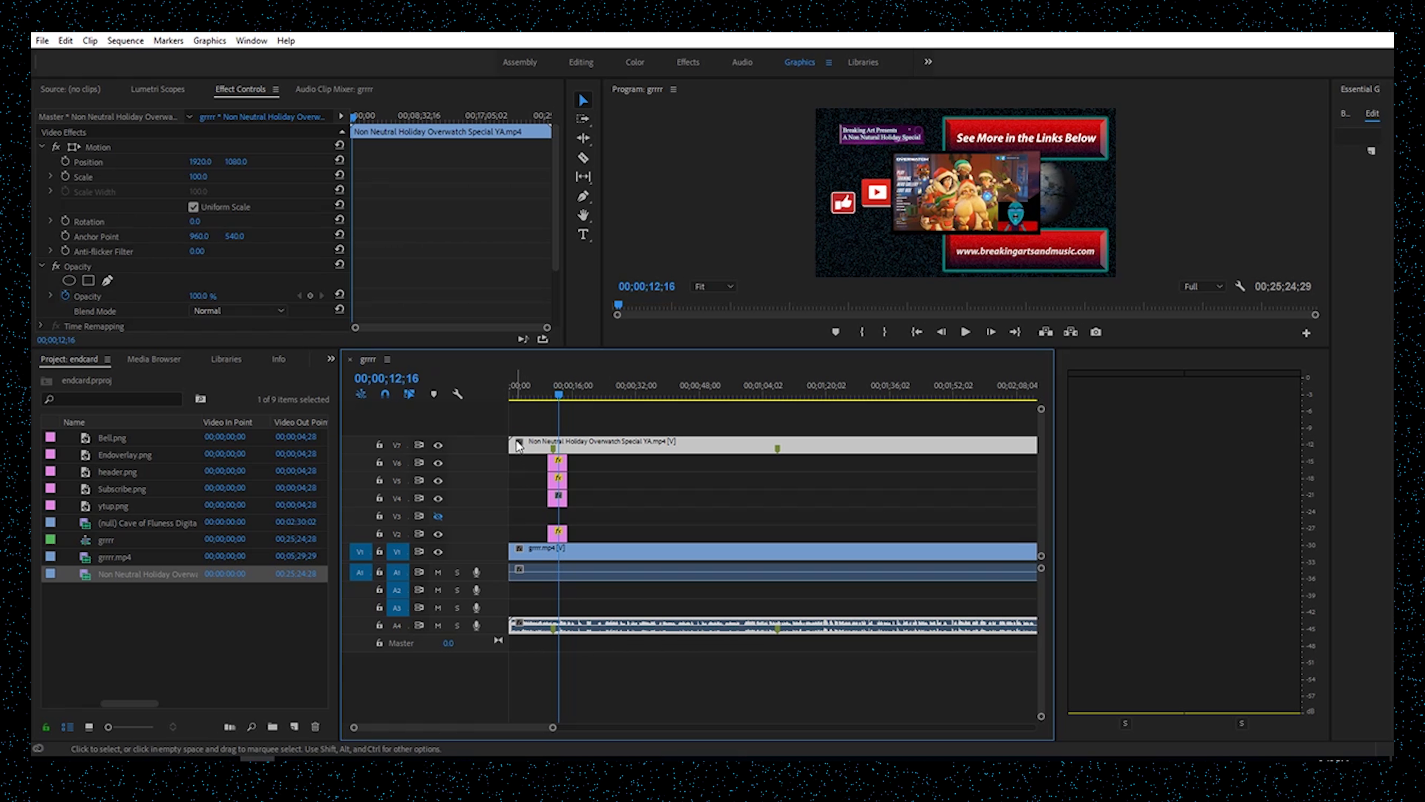
pyautogui.moveTo(511, 444); pyautogui.dragTo(548, 458)
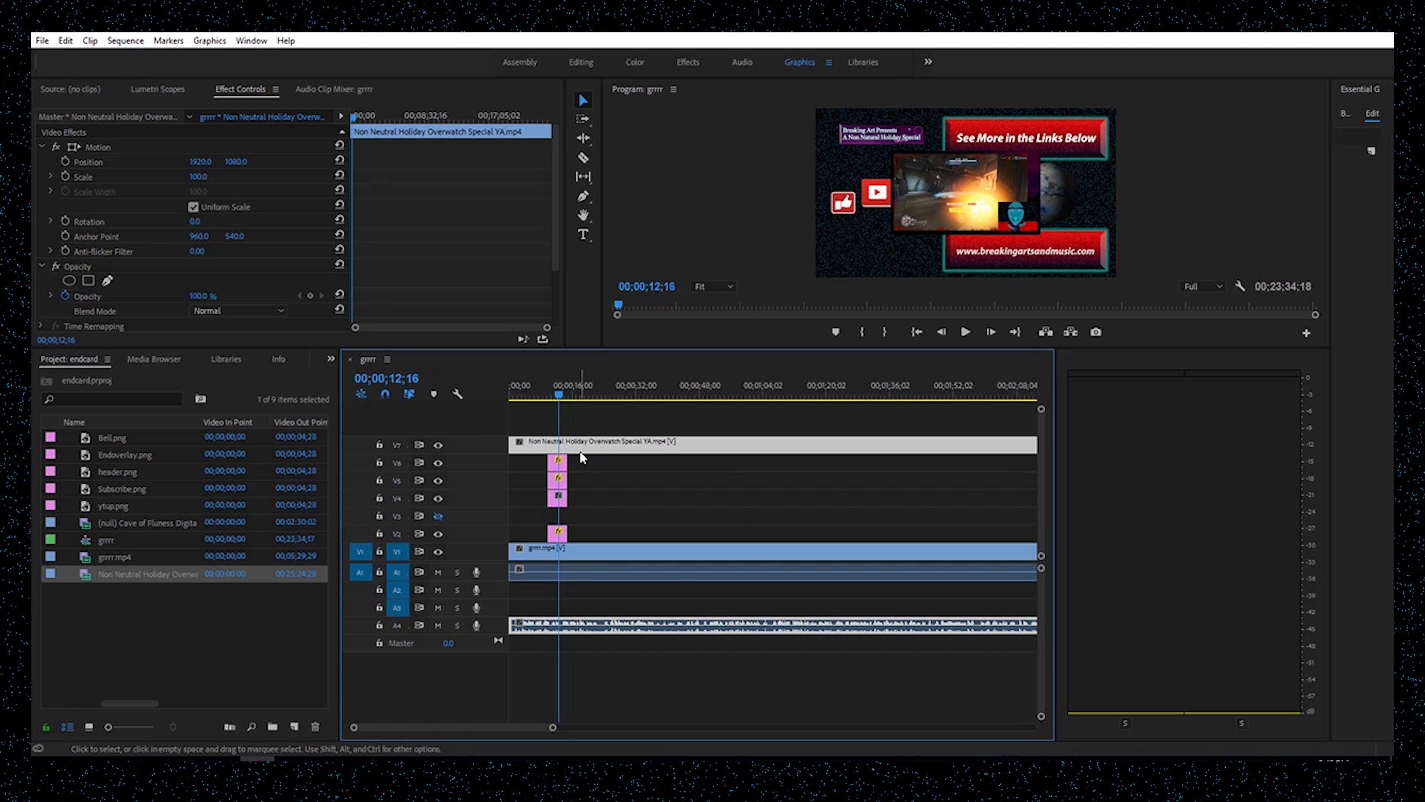
# - Scale the Overwatch video to 63 and position it at 853, 425
pyautogui.click(73, 179)
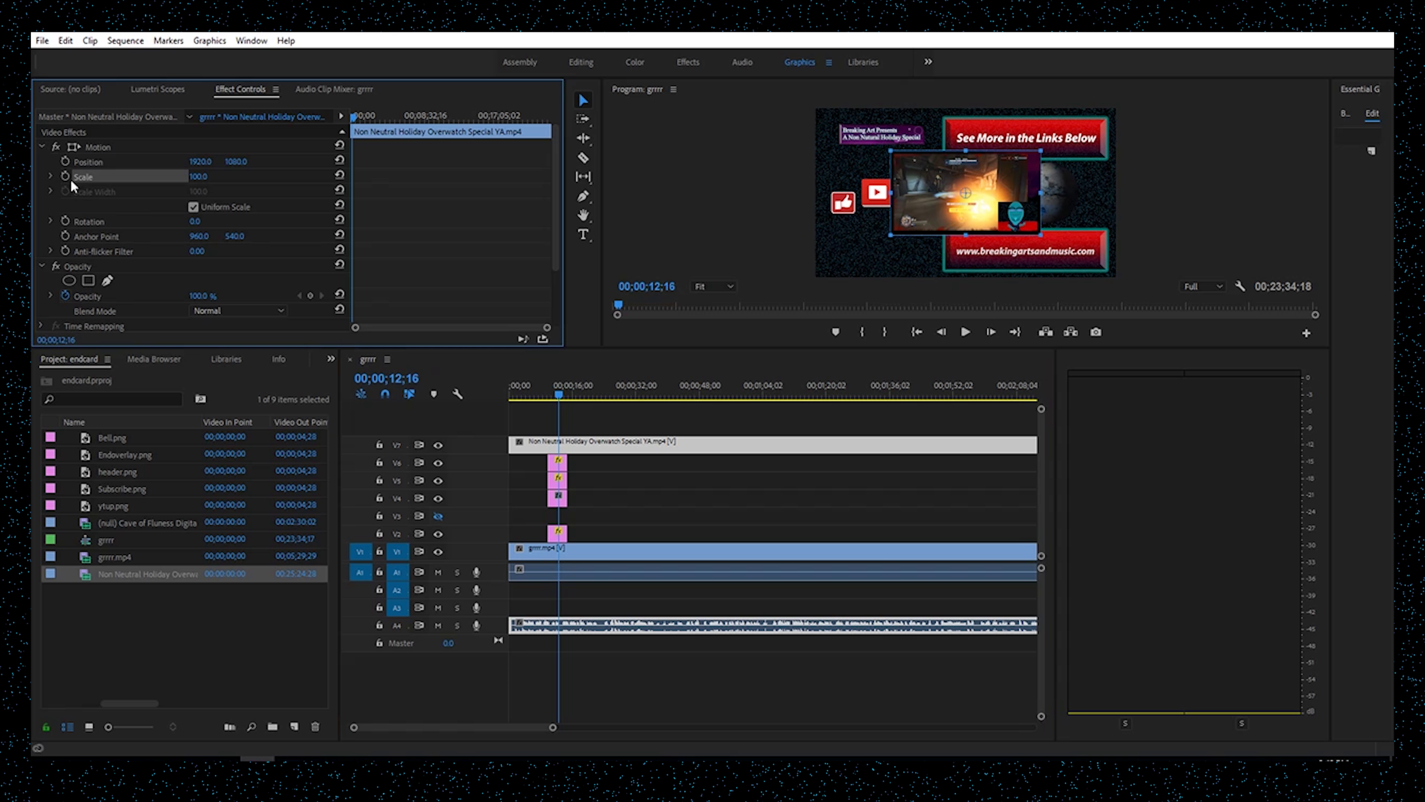
pyautogui.click(638, 422)
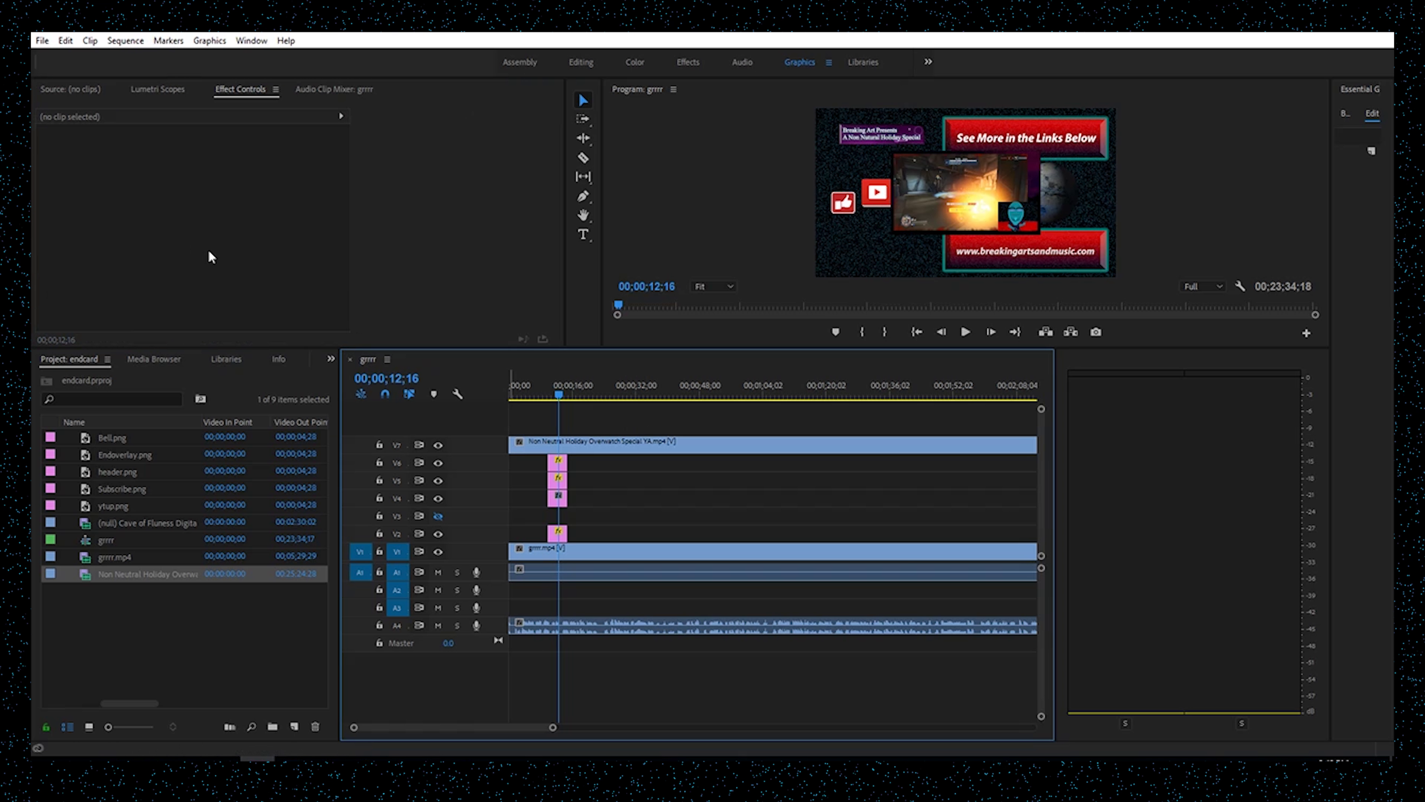
pyautogui.click(552, 445)
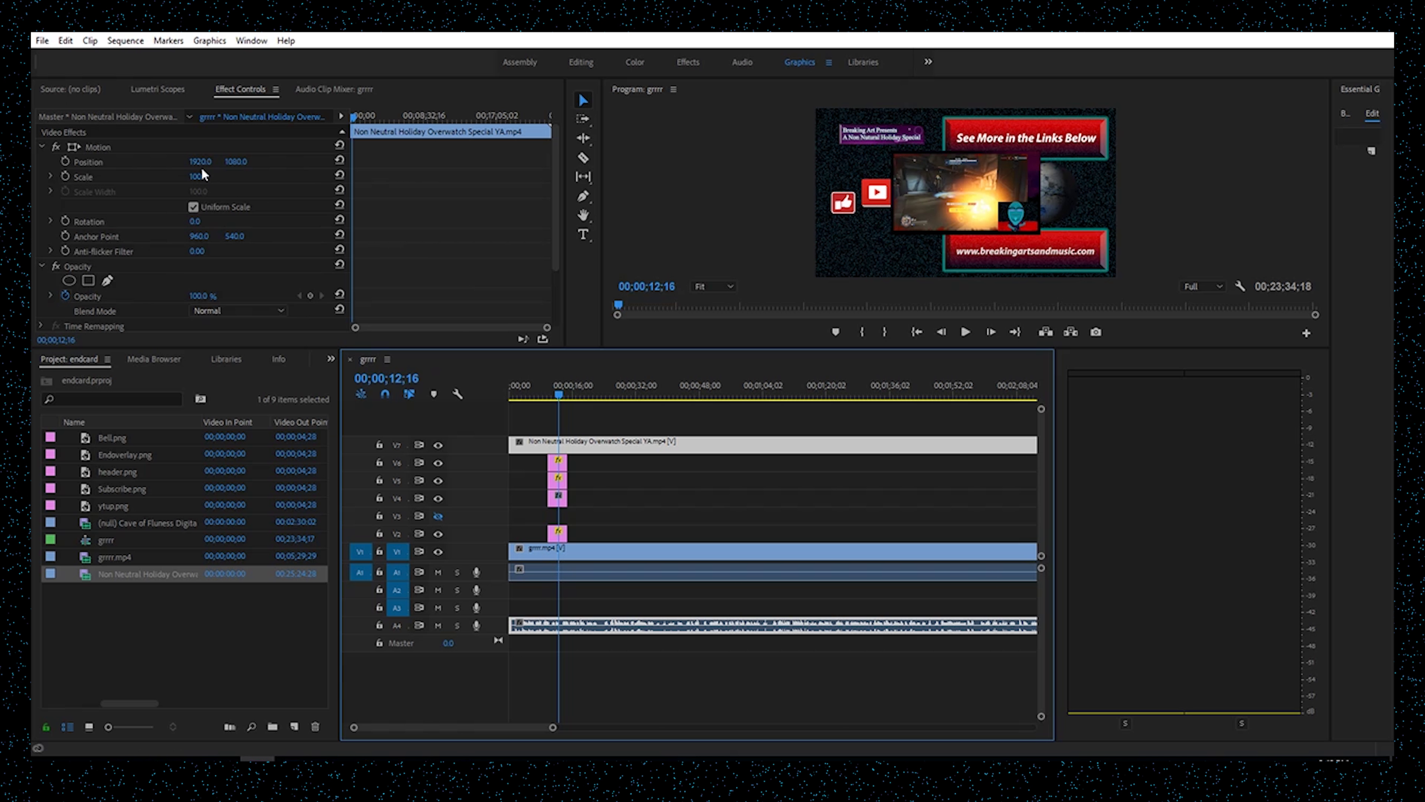
pyautogui.moveTo(198, 176); pyautogui.dragTo(178, 176)
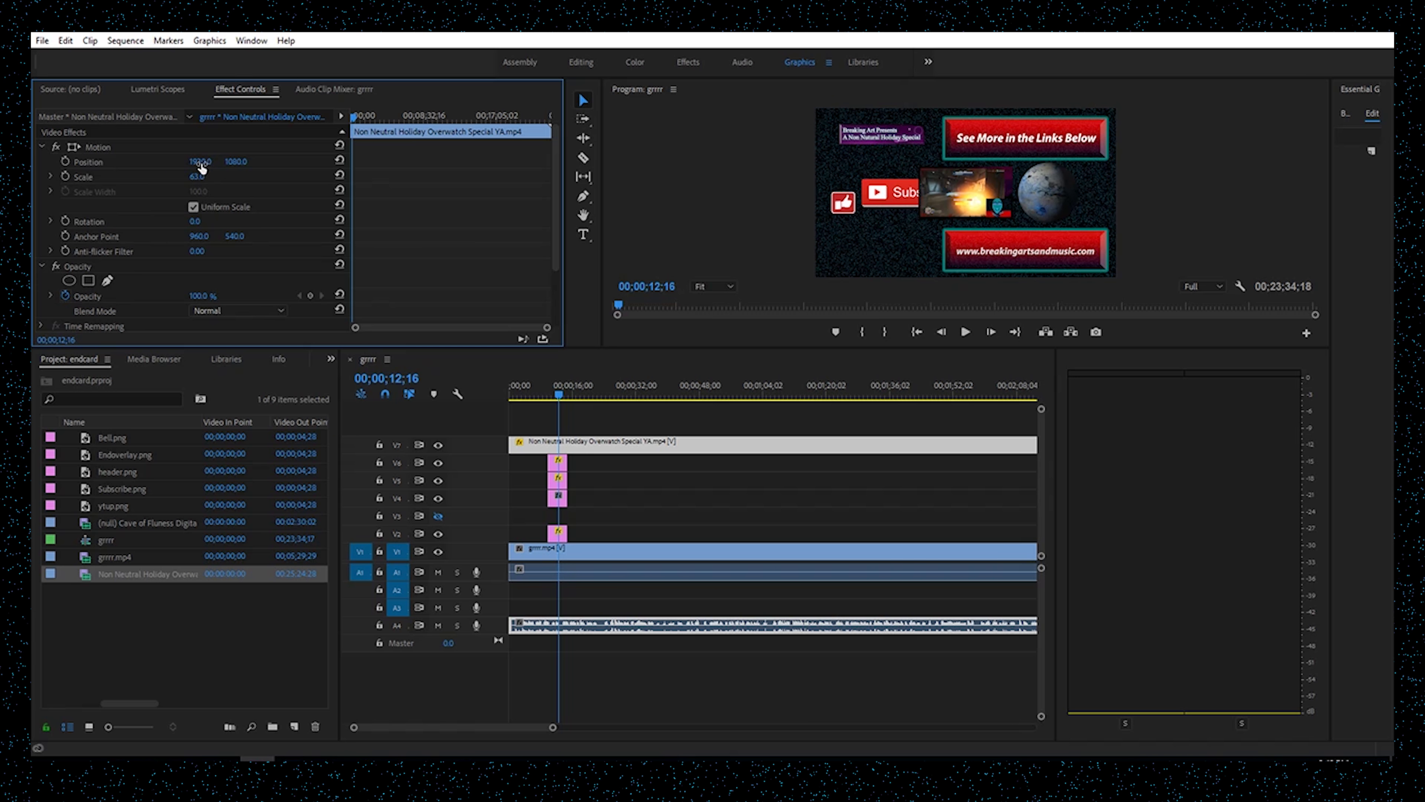
pyautogui.moveTo(202, 162); pyautogui.dragTo(288, 178)
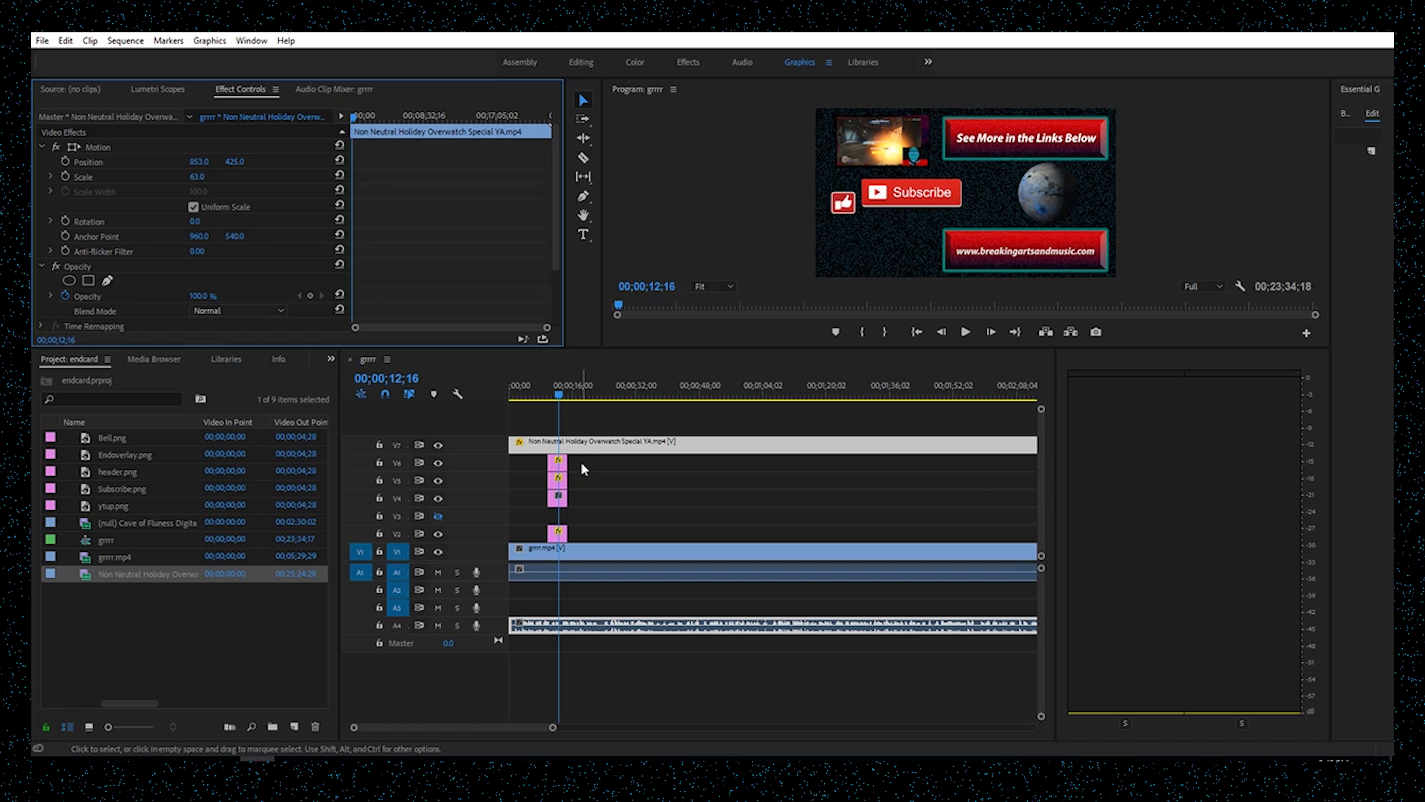
# - Move the Overwatch clip down to V3 and turn on V3's track output
pyautogui.moveTo(603, 449); pyautogui.dragTo(598, 519)
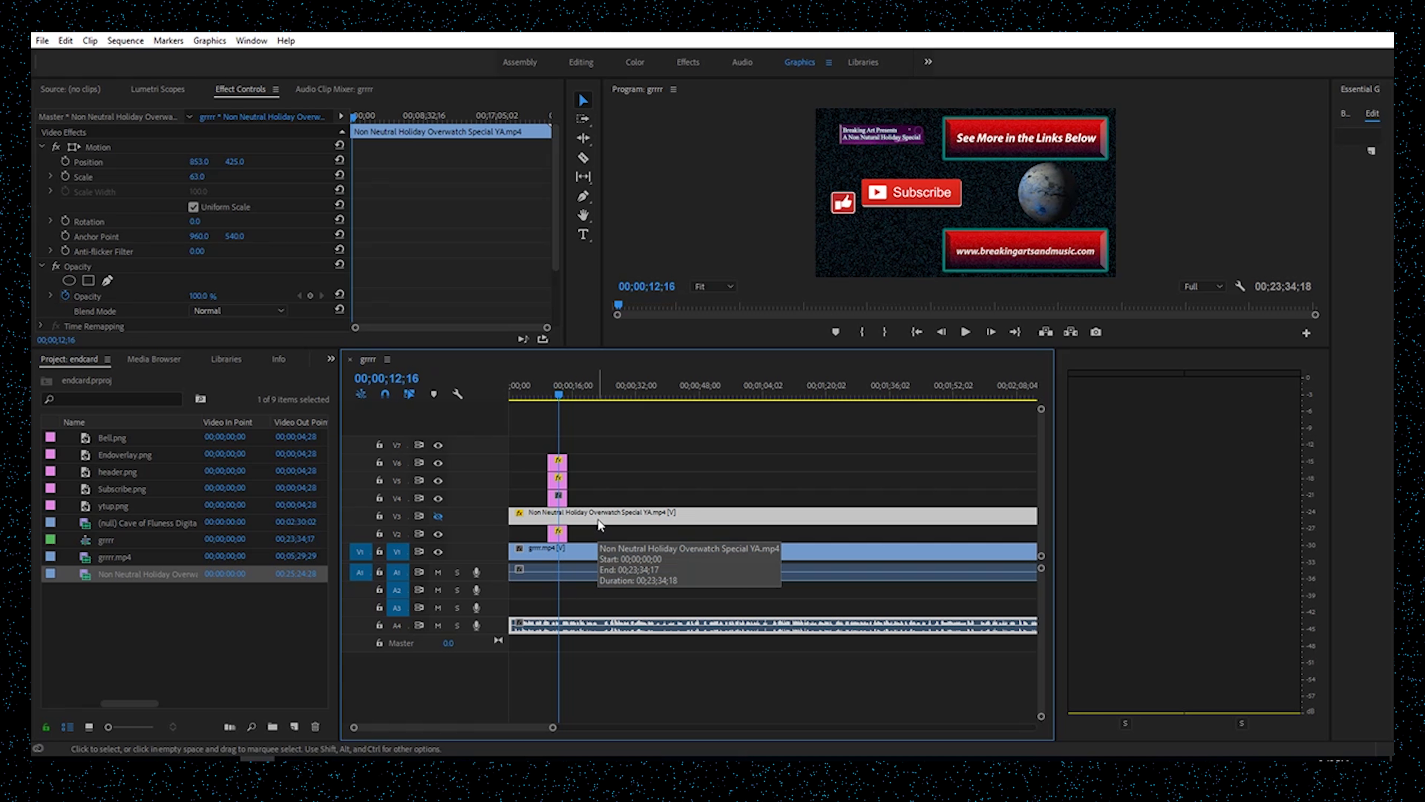
pyautogui.moveTo(551, 391); pyautogui.dragTo(554, 392)
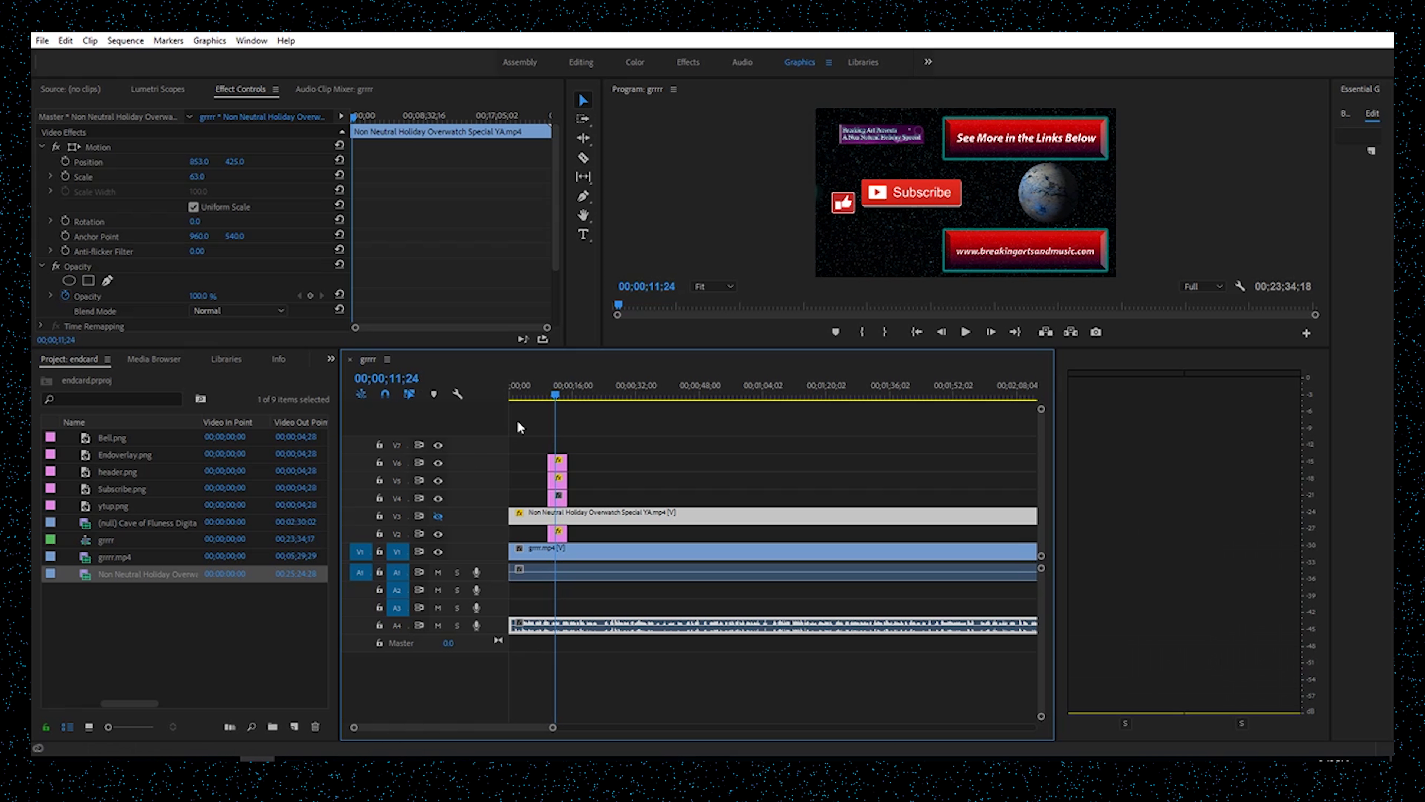
pyautogui.click(443, 519)
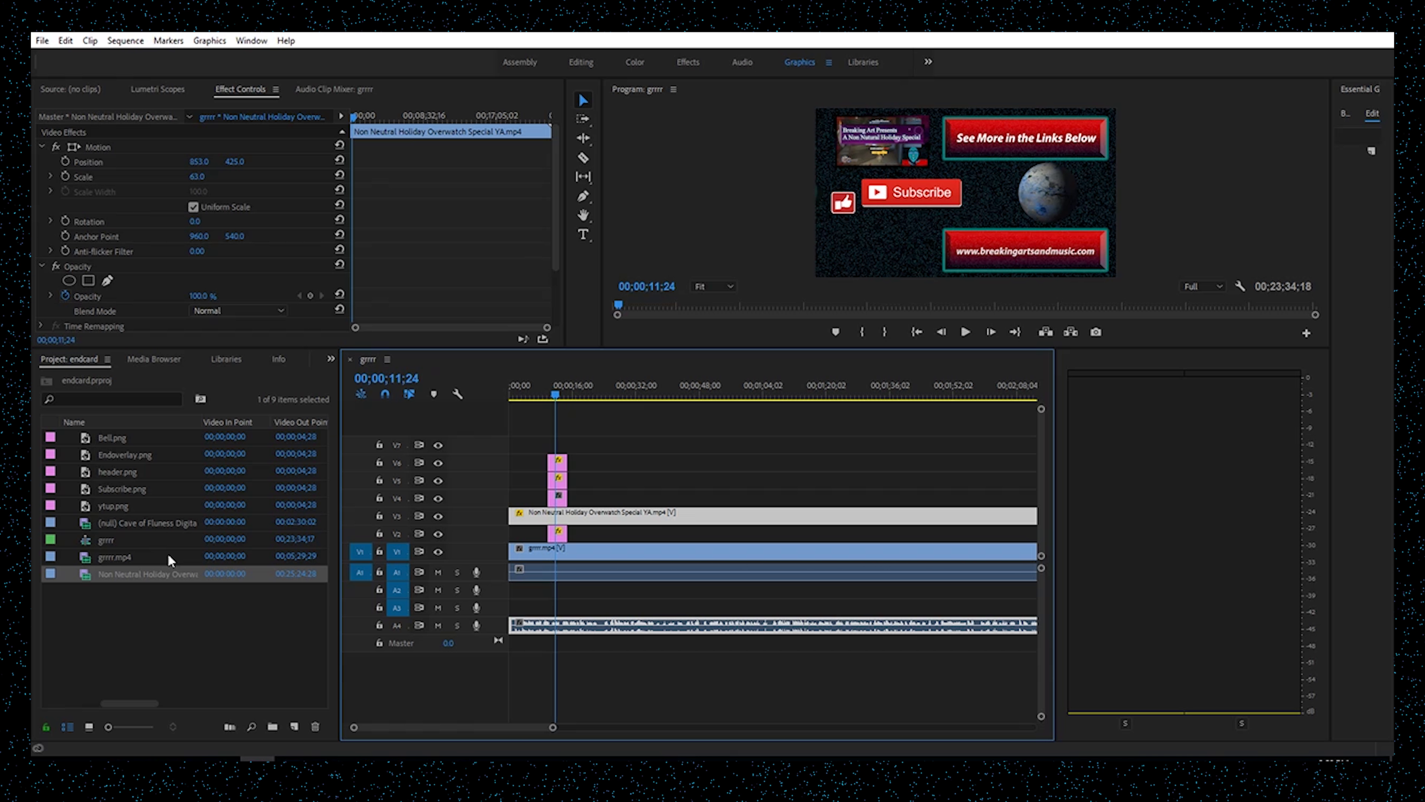
# - Add the Cave of Fluness Digital Sketchbook clip to track V7 at the sequence start
pyautogui.click(119, 525)
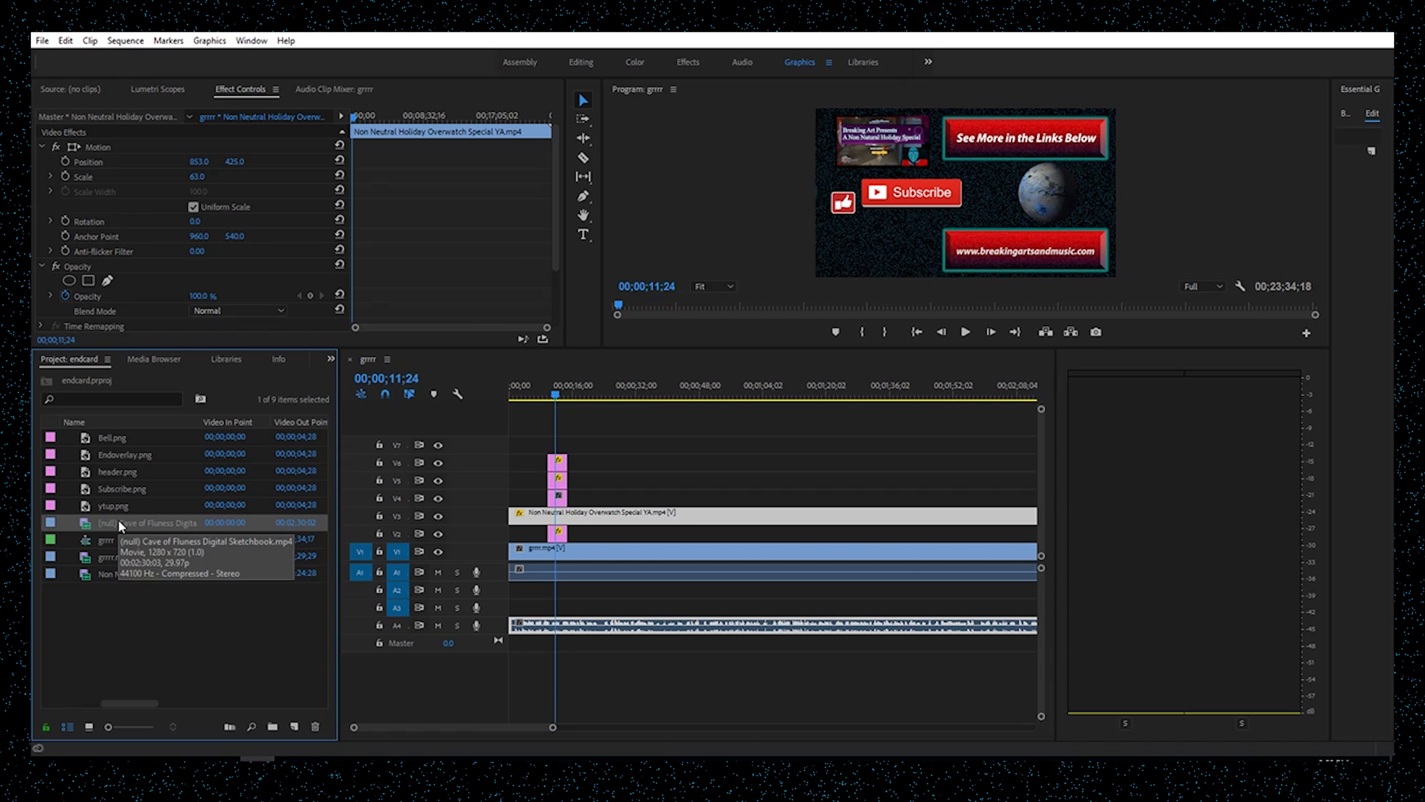
pyautogui.moveTo(119, 521); pyautogui.dragTo(564, 449)
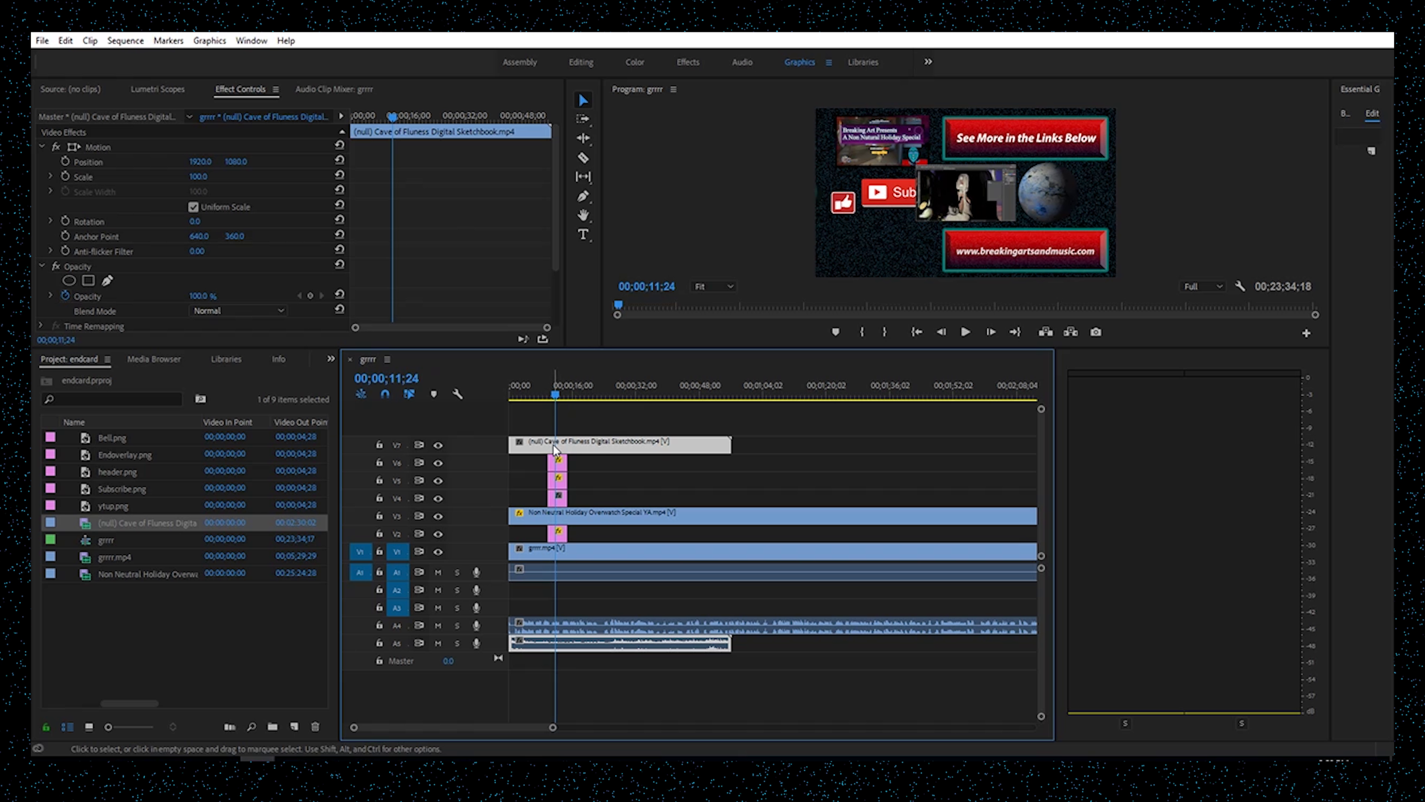
# - Position the Cave of Fluness video at 879, 1741 and scale it to 95
pyautogui.moveTo(199, 162); pyautogui.dragTo(270, 162)
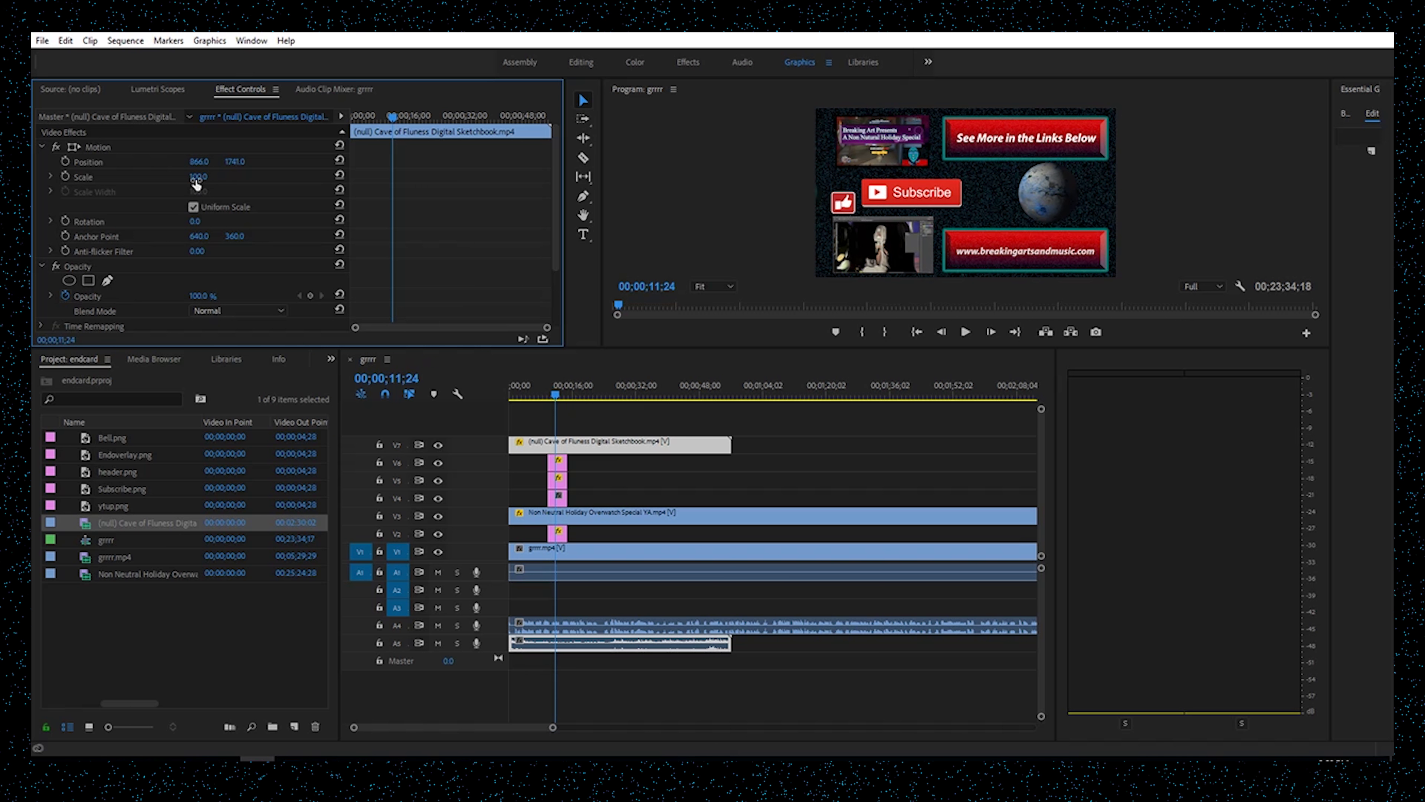
pyautogui.moveTo(198, 177)
pyautogui.mouseDown()
pyautogui.moveTo(192, 162)
pyautogui.moveTo(205, 163)
pyautogui.mouseUp()
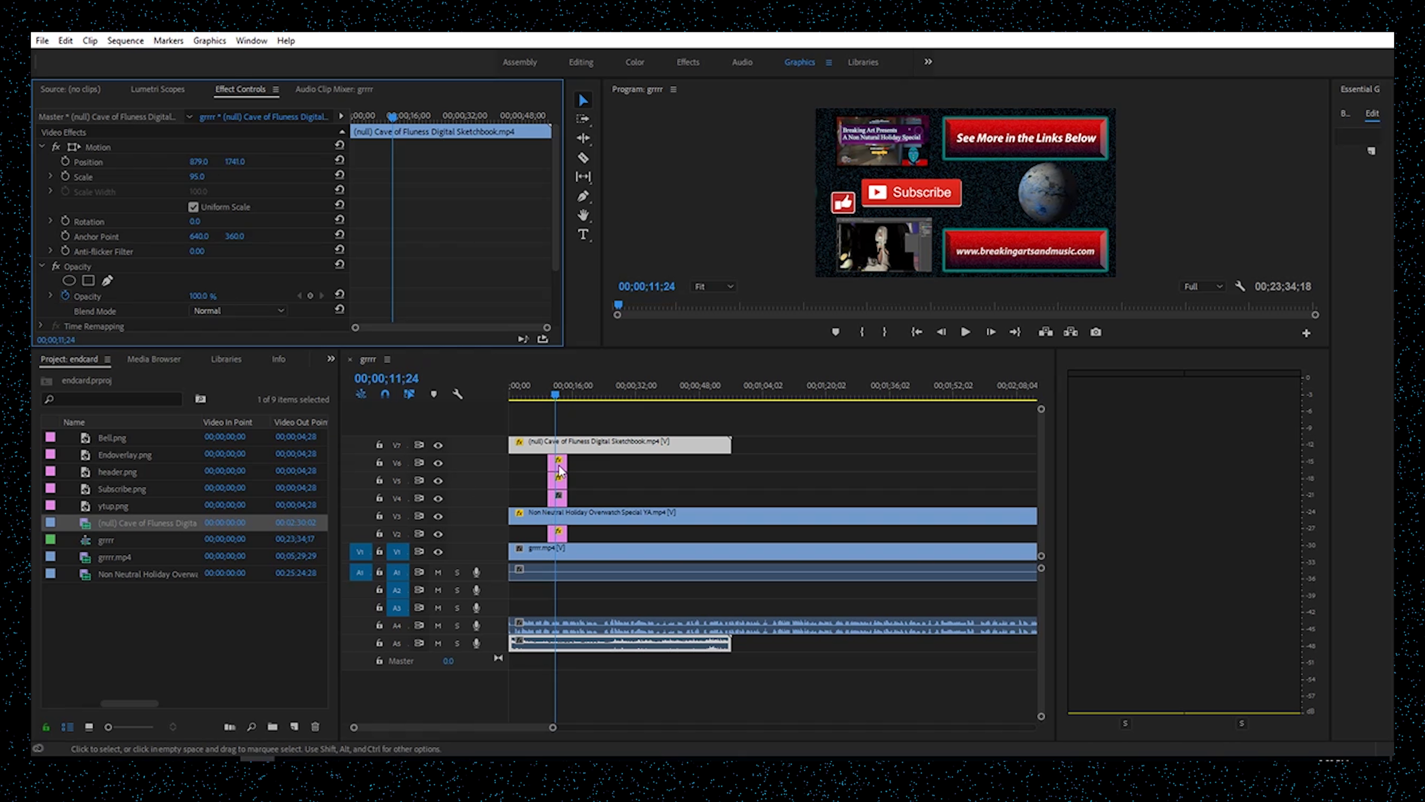
pyautogui.click(562, 503)
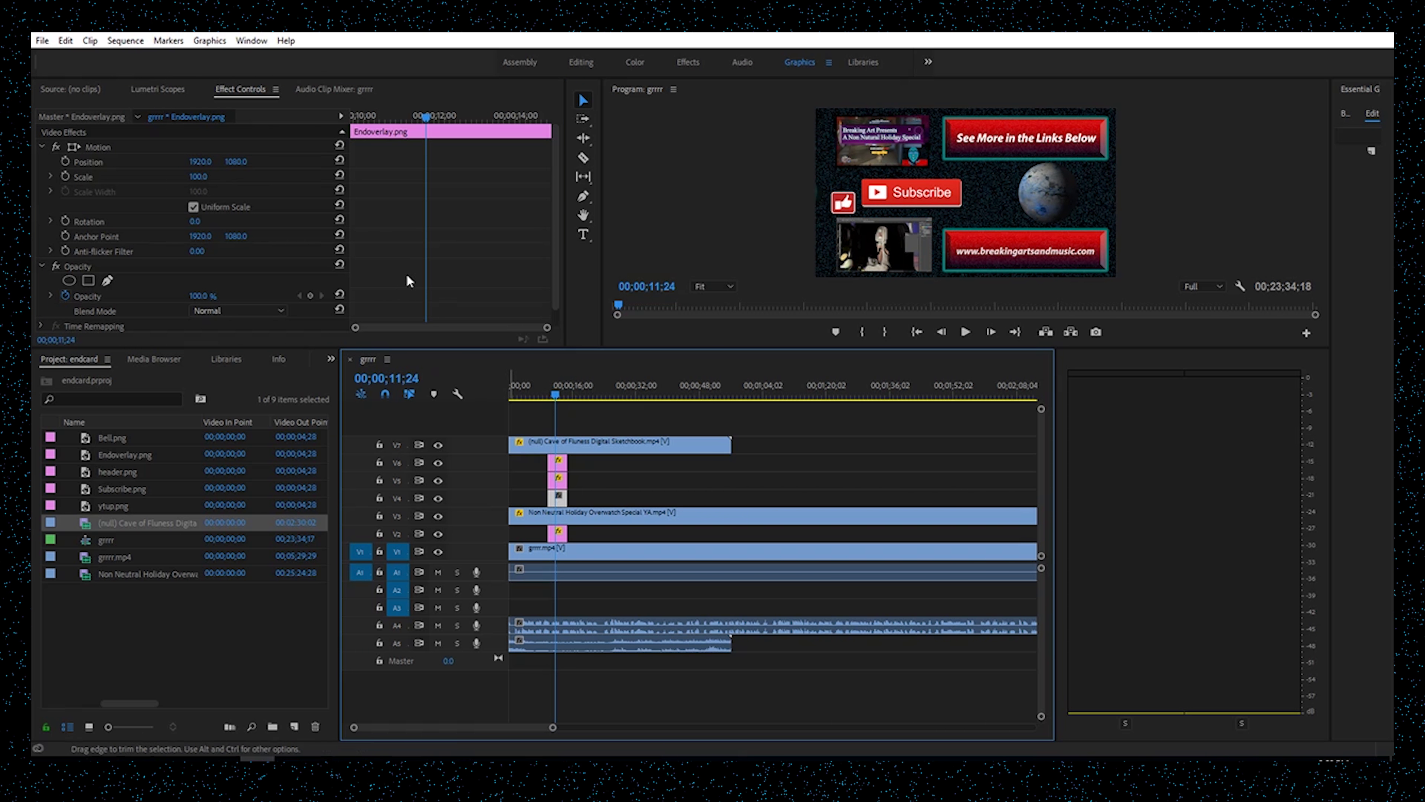
# - Nudge Endoverlay.png to X 1953 and move the ytup.png thumbs-up to 321, 1090
pyautogui.moveTo(198, 167)
pyautogui.mouseDown()
pyautogui.moveTo(218, 166)
pyautogui.moveTo(194, 167)
pyautogui.mouseUp()
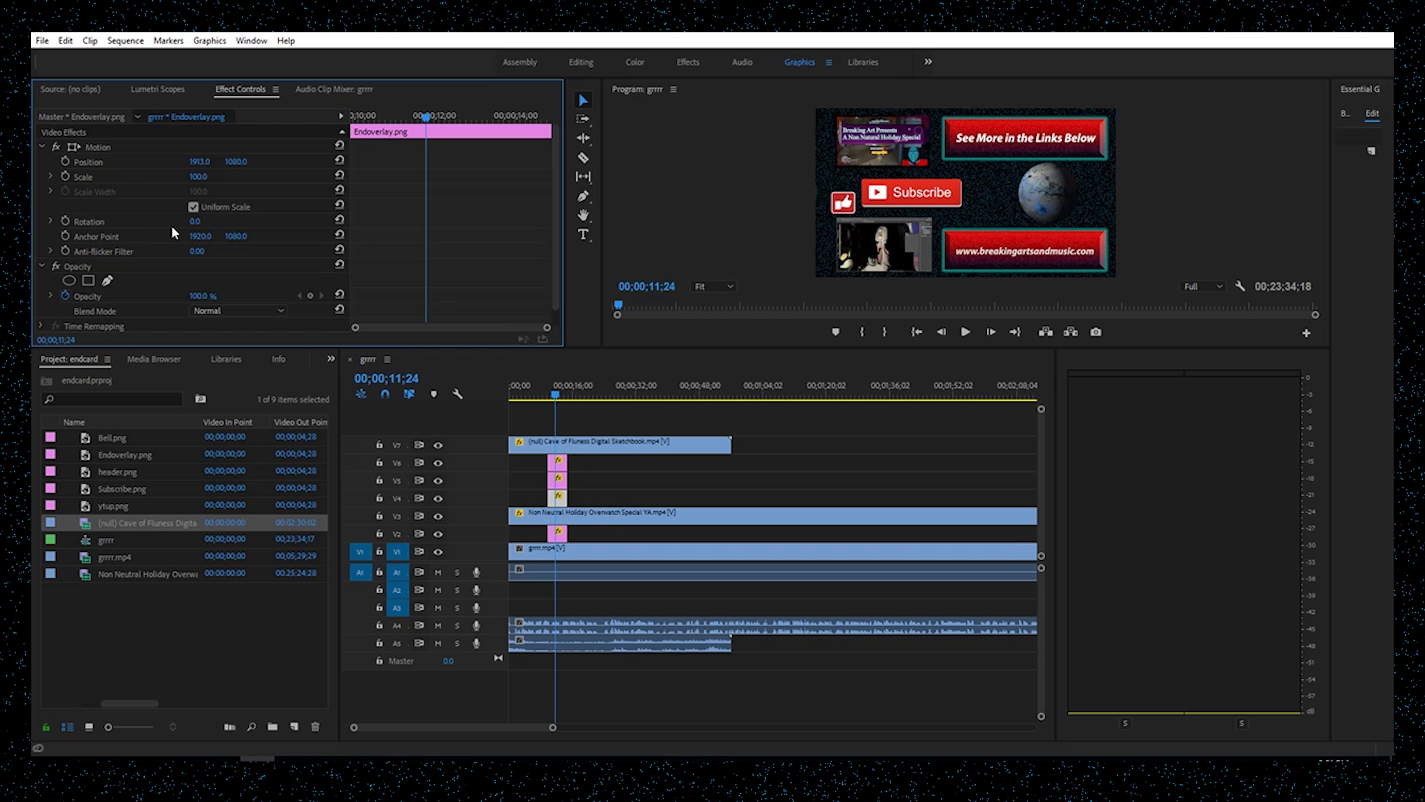
pyautogui.moveTo(194, 222)
pyautogui.mouseDown()
pyautogui.moveTo(137, 222)
pyautogui.moveTo(213, 223)
pyautogui.mouseUp()
pyautogui.click(561, 482)
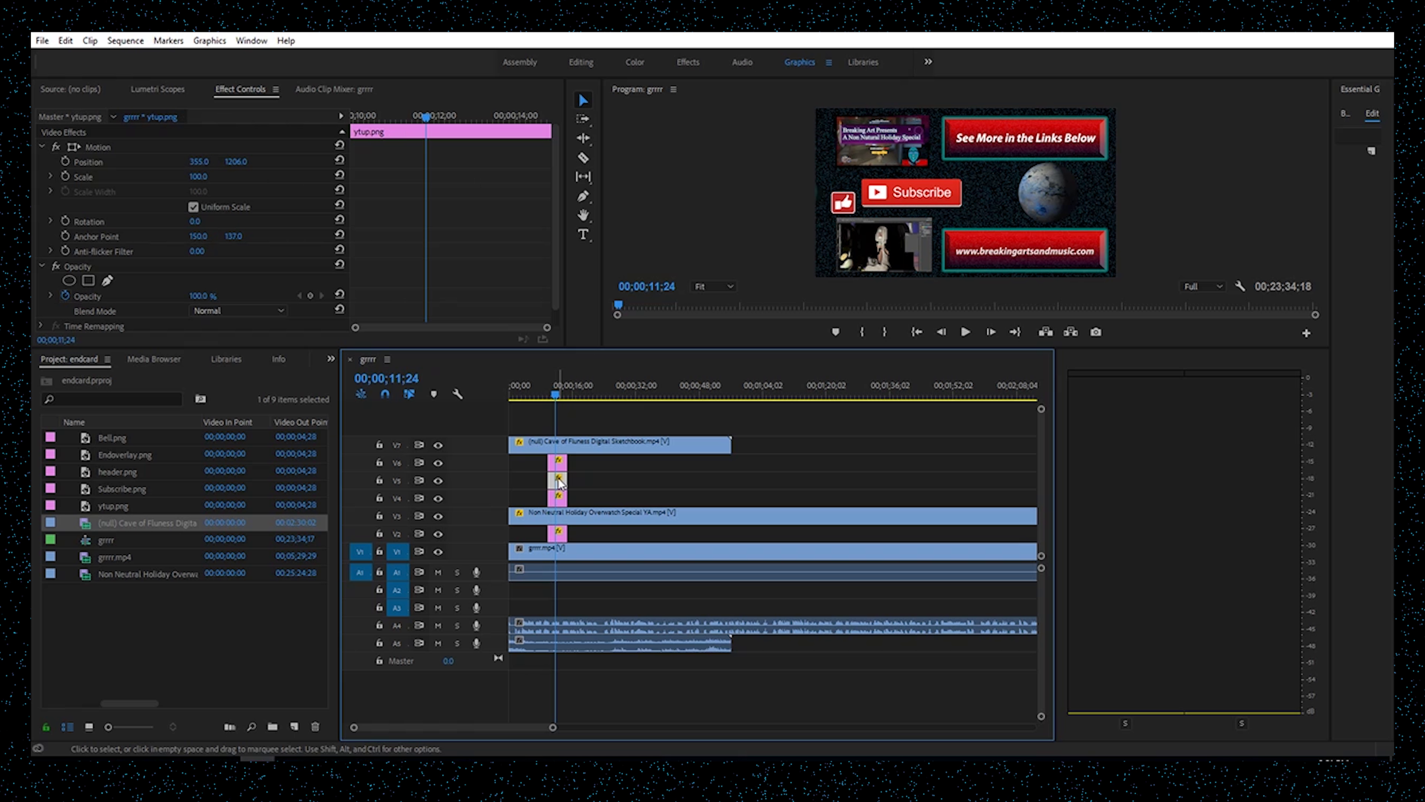
pyautogui.moveTo(199, 162); pyautogui.dragTo(227, 160)
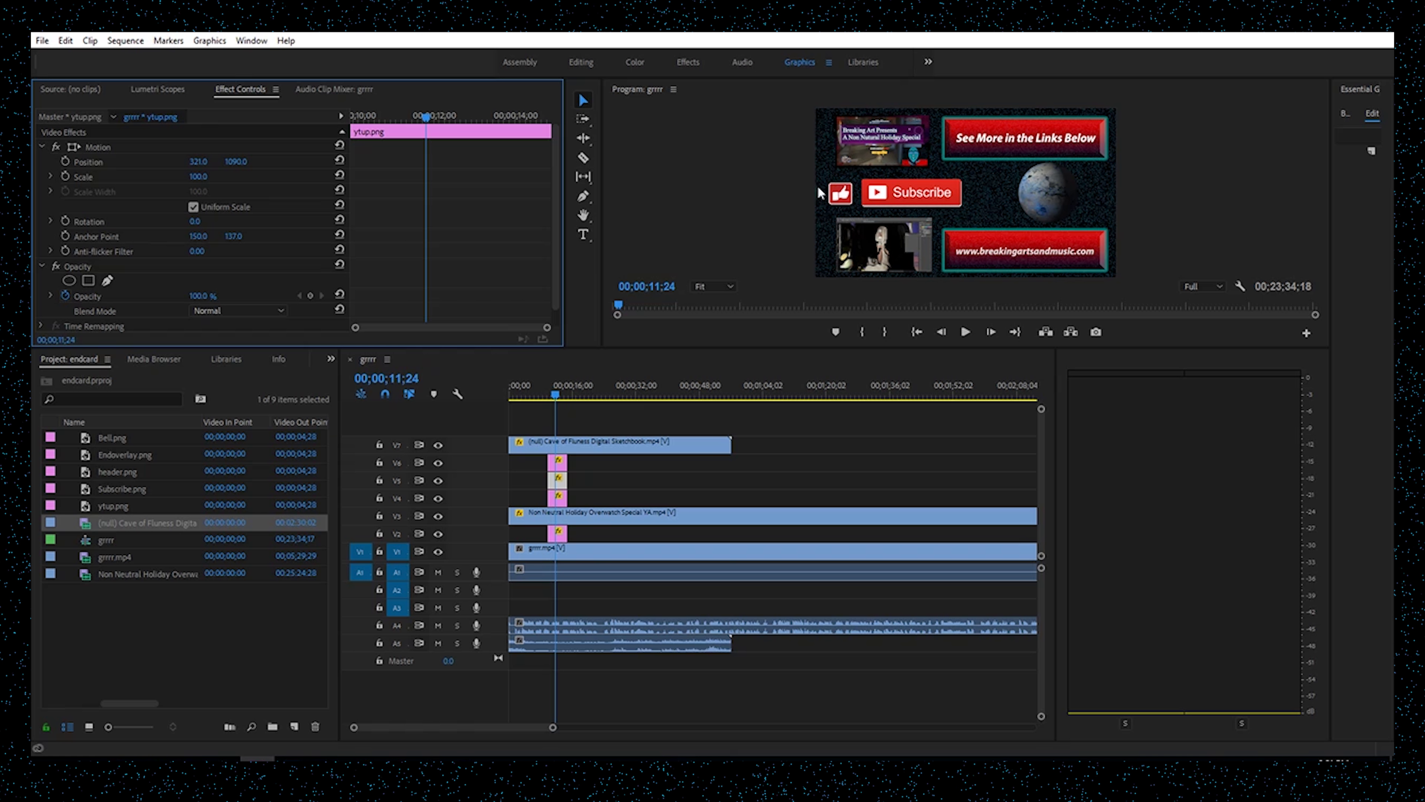
# - Open the Import dialog and browse the backupnov17 folder on the My Passport (F:) drive
pyautogui.click(44, 44)
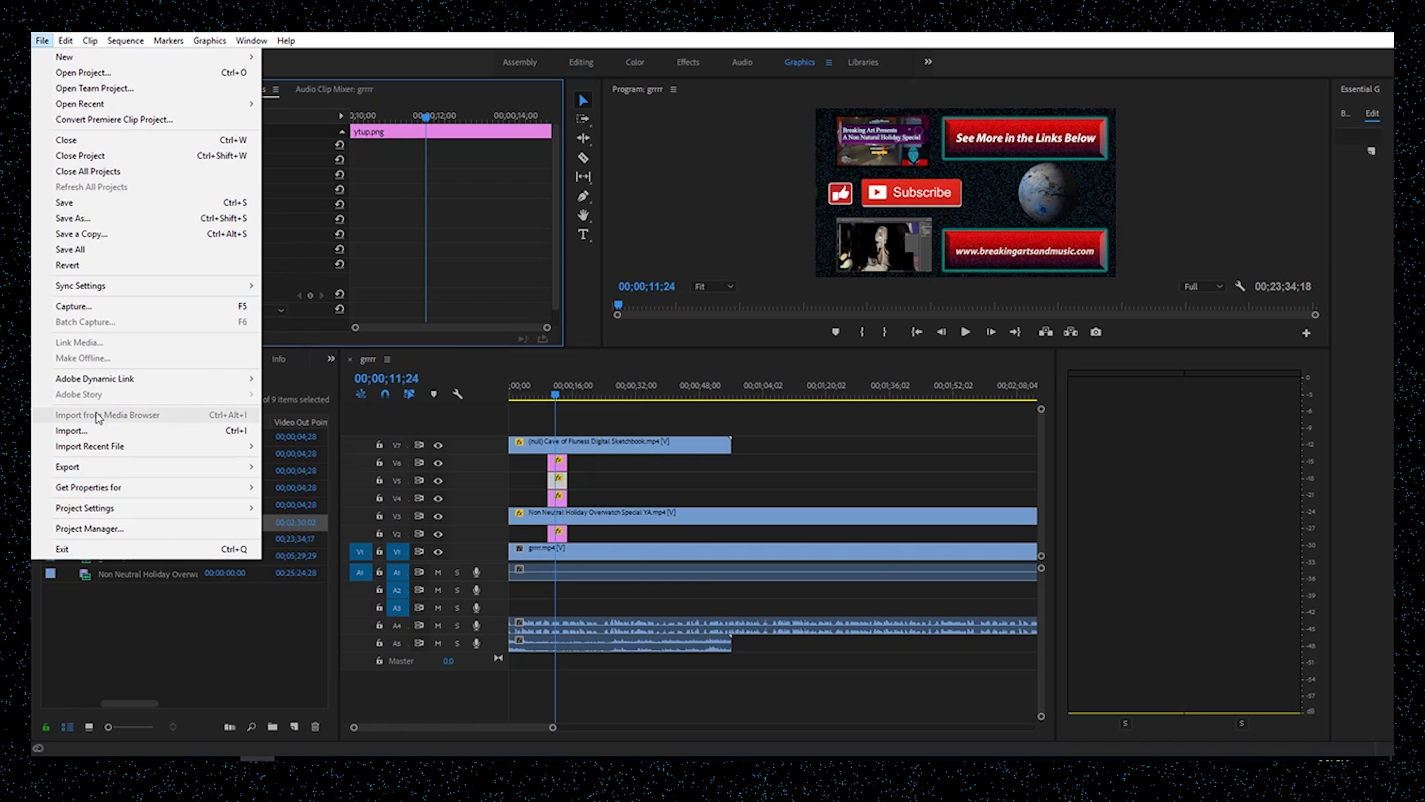
pyautogui.click(92, 430)
pyautogui.scroll(-3, 83, 243)
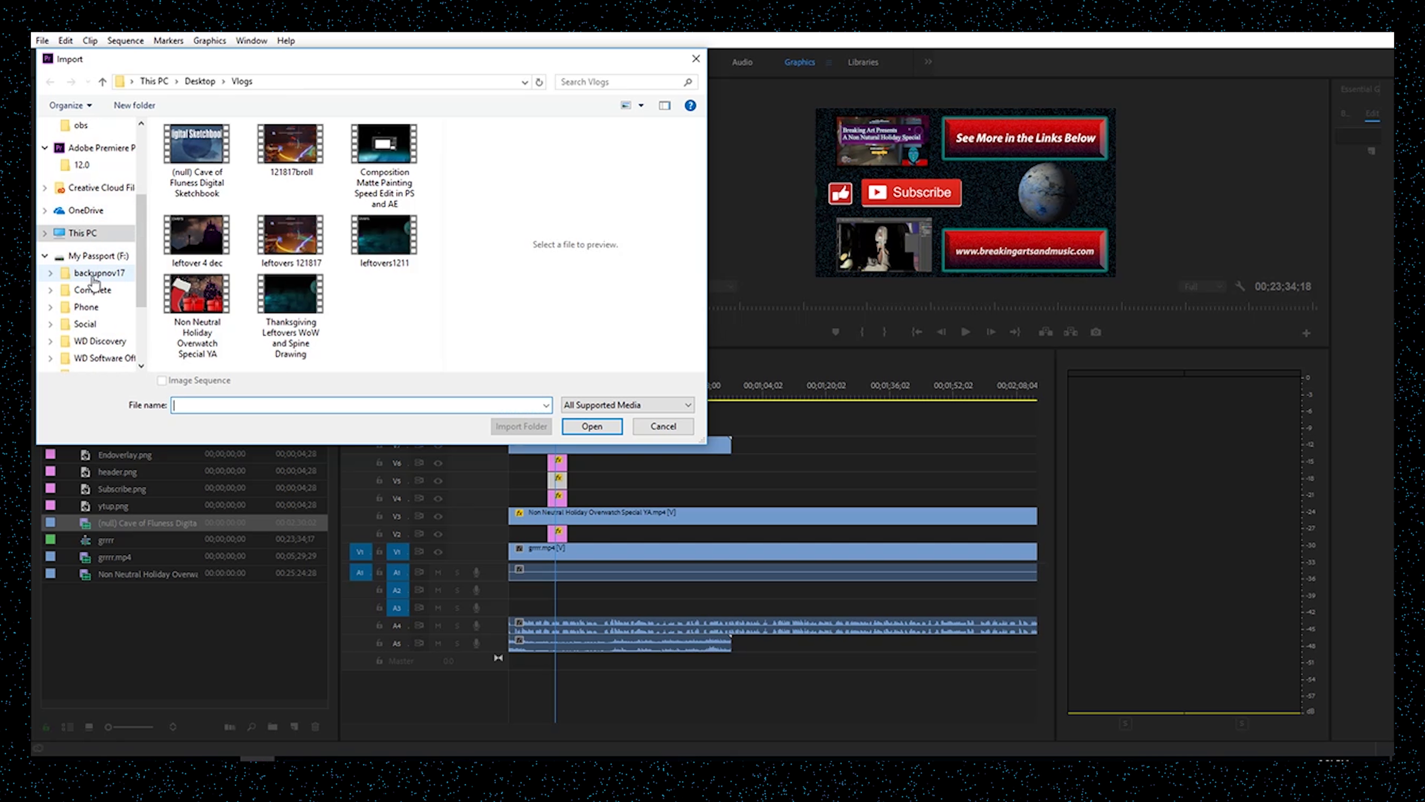
pyautogui.click(99, 272)
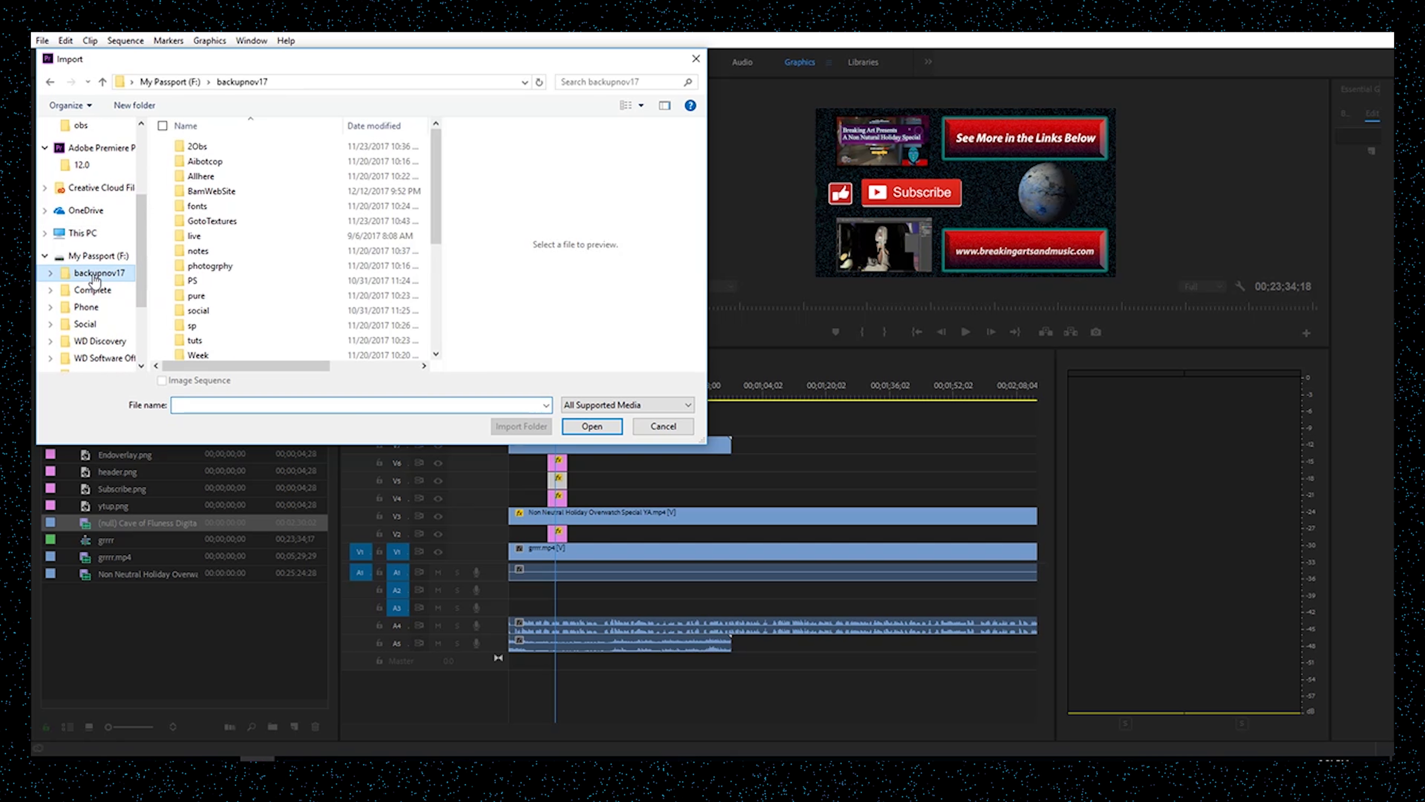
pyautogui.doubleClick(277, 191)
pyautogui.doubleClick(277, 191)
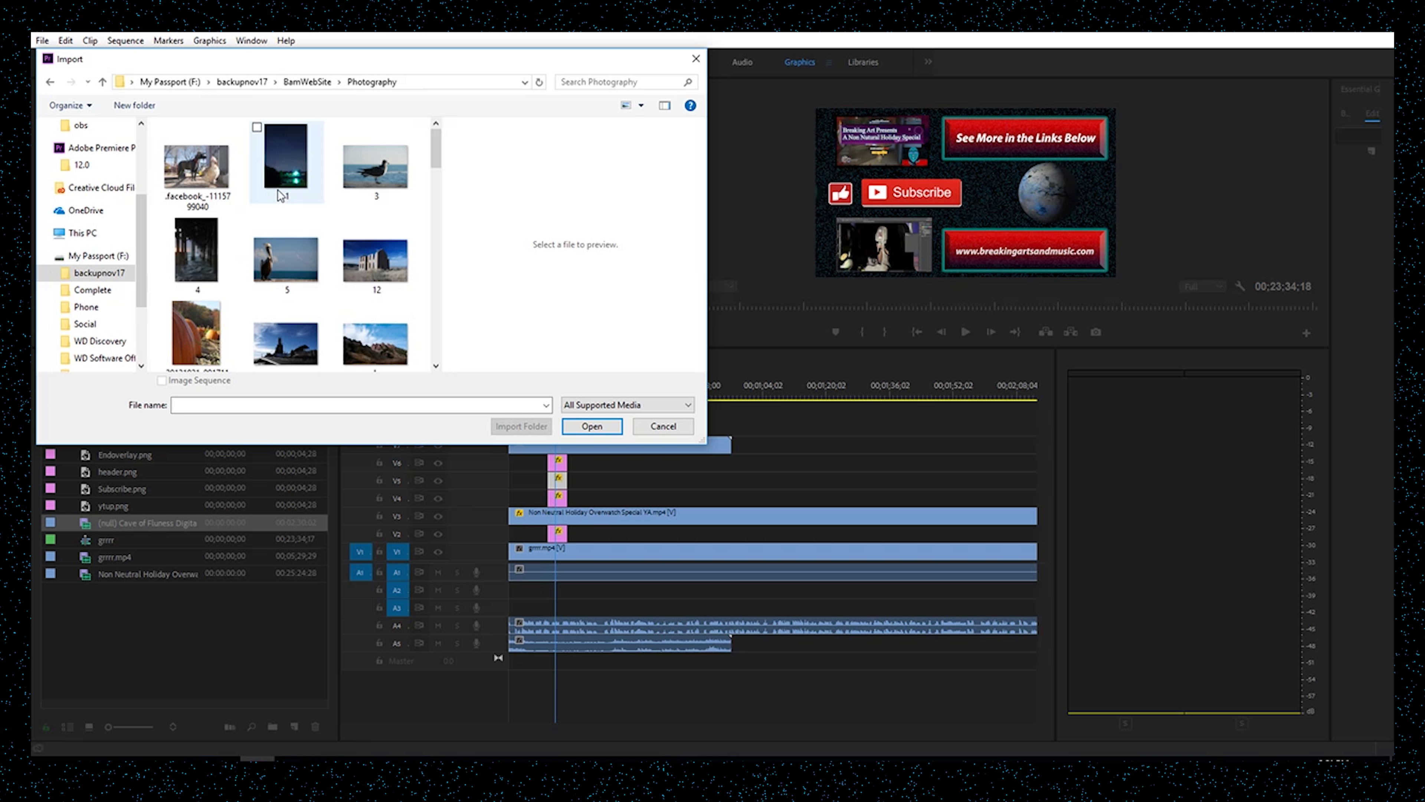
pyautogui.click(103, 82)
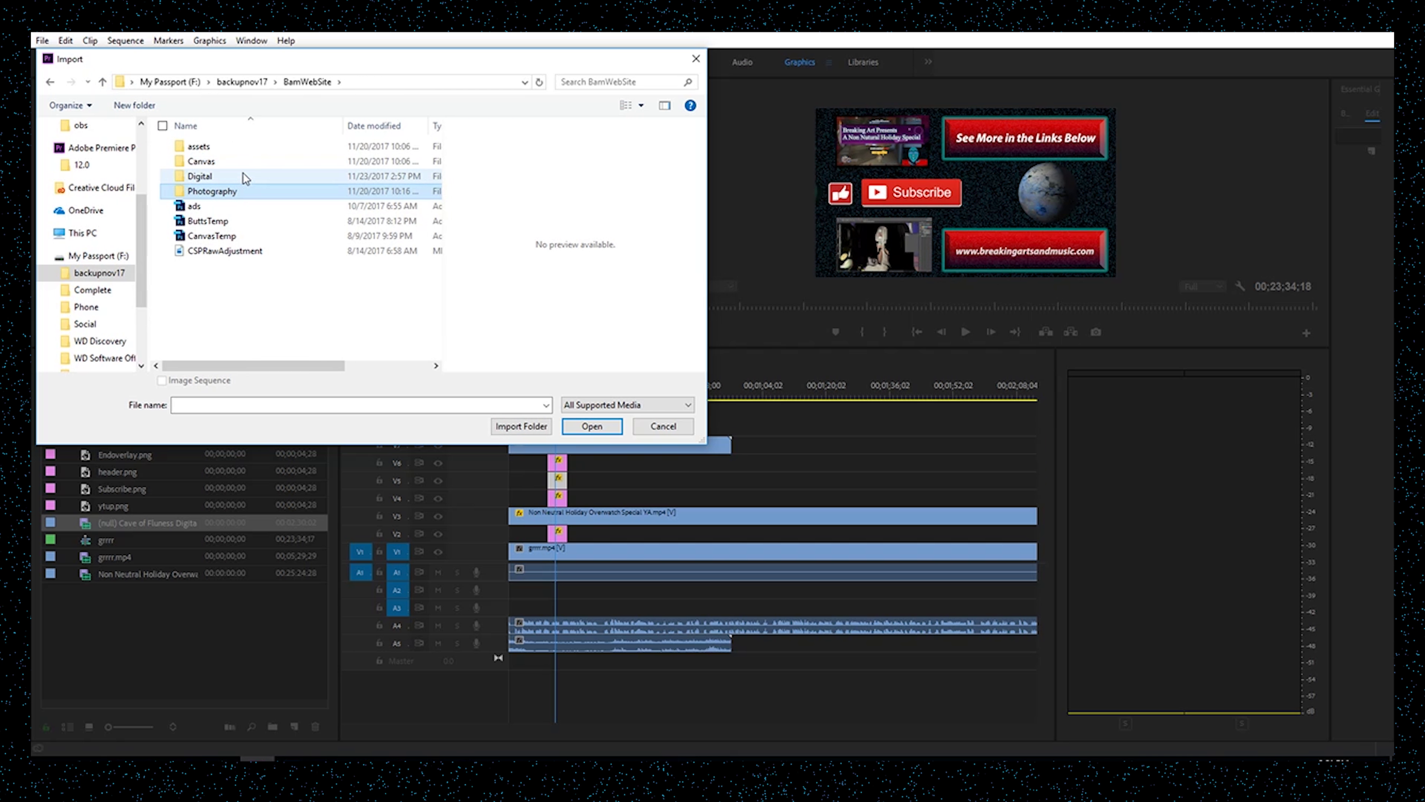
pyautogui.doubleClick(237, 147)
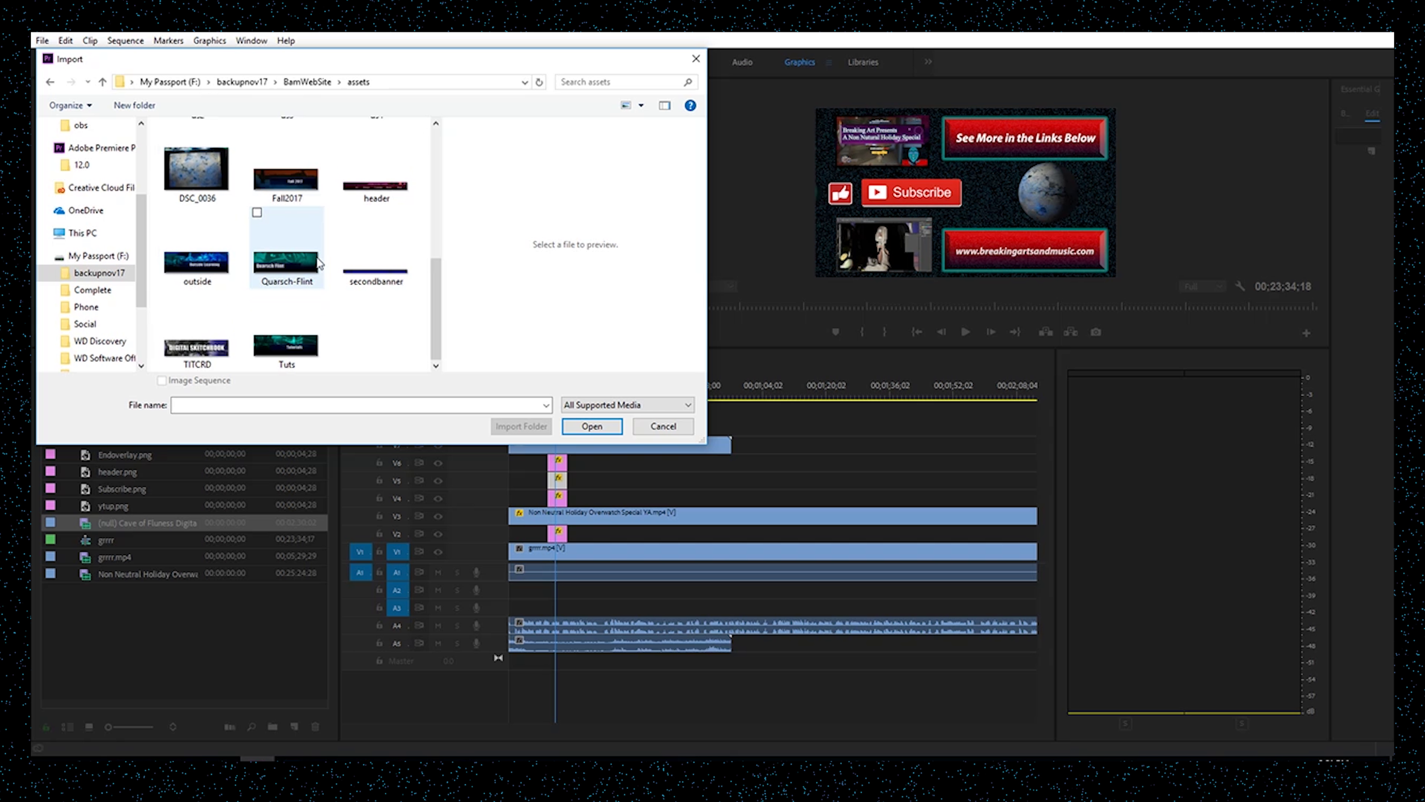
pyautogui.click(102, 83)
pyautogui.click(103, 82)
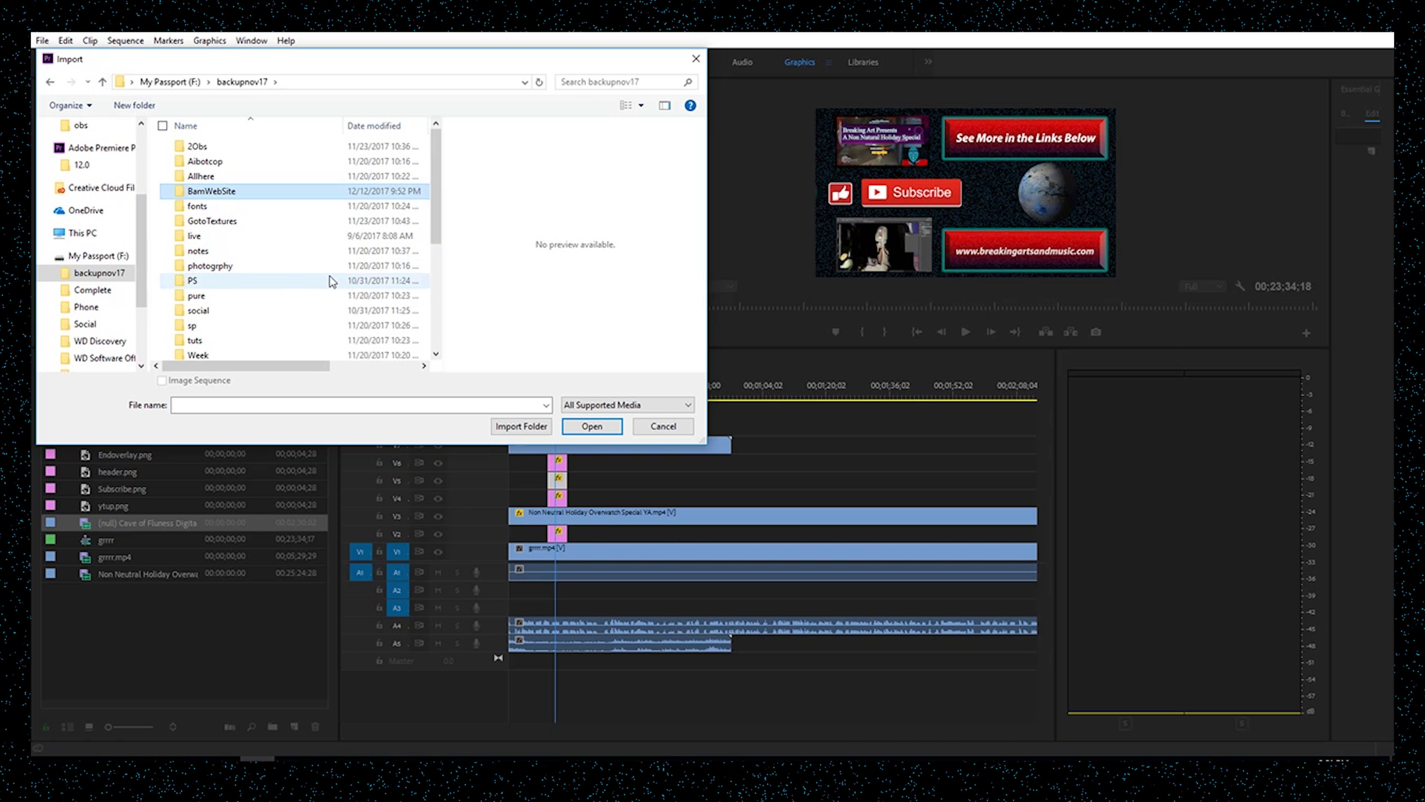
# - Find BAM_BANNER in Allhere > BaBrandAss and import it into the project
pyautogui.doubleClick(273, 179)
pyautogui.doubleClick(268, 148)
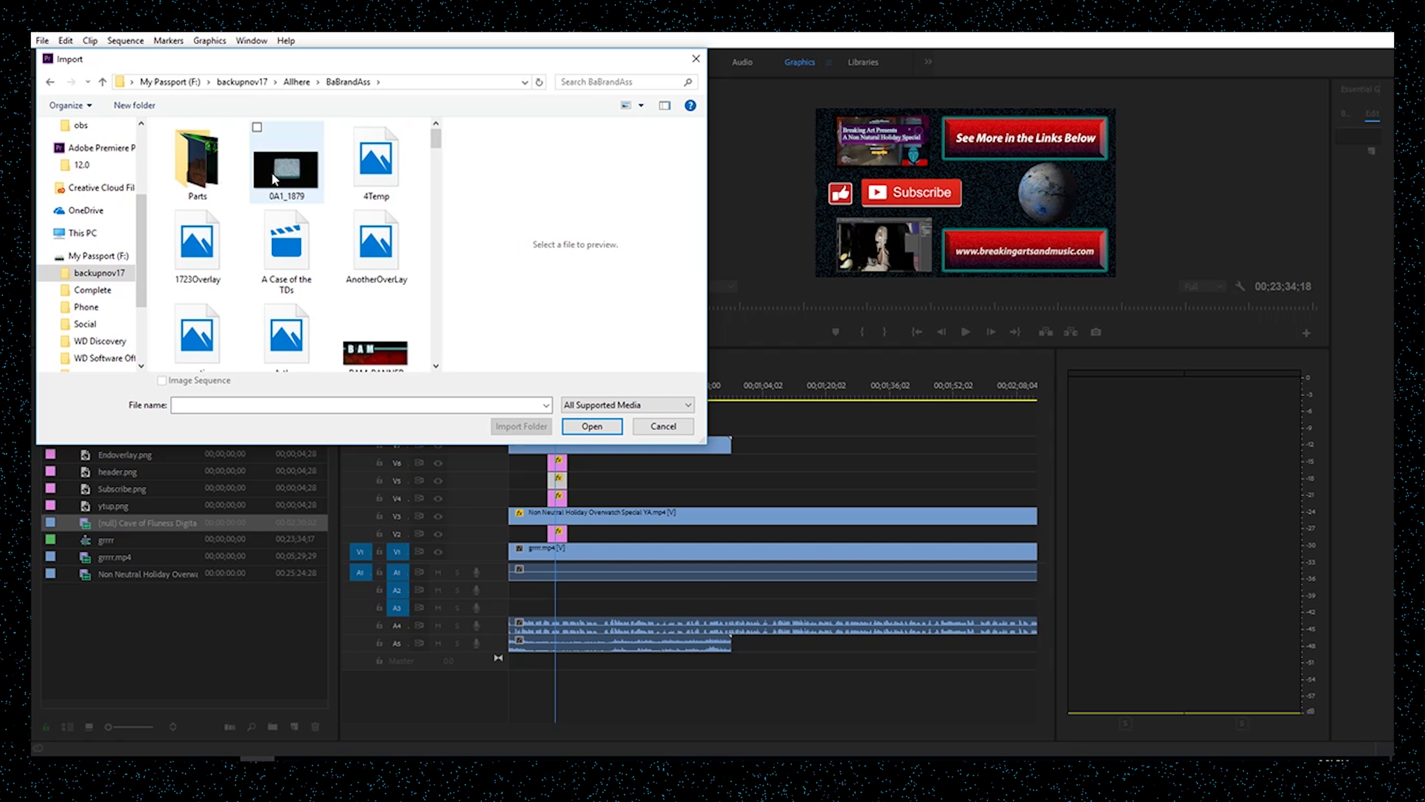
pyautogui.scroll(-5, 340, 312)
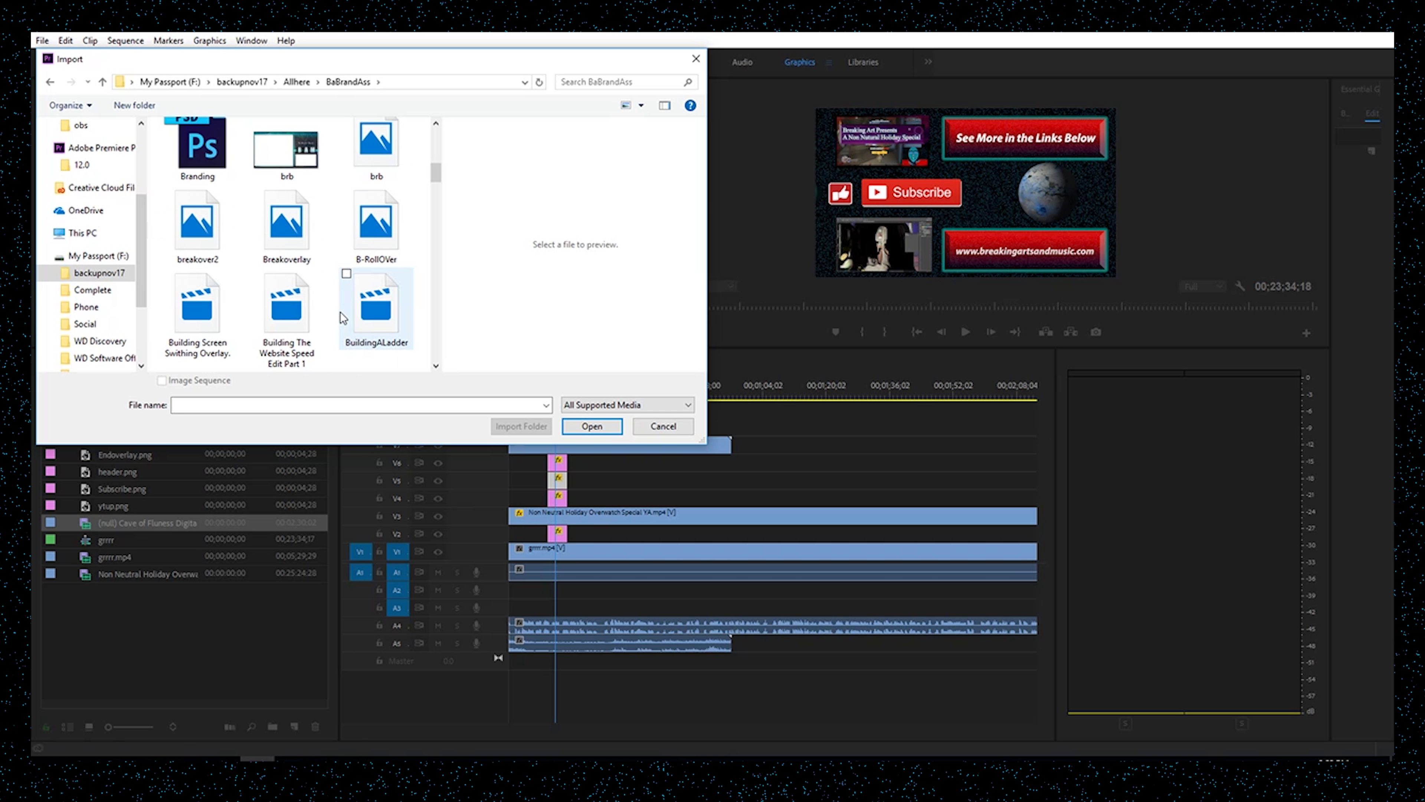
pyautogui.scroll(5, 341, 318)
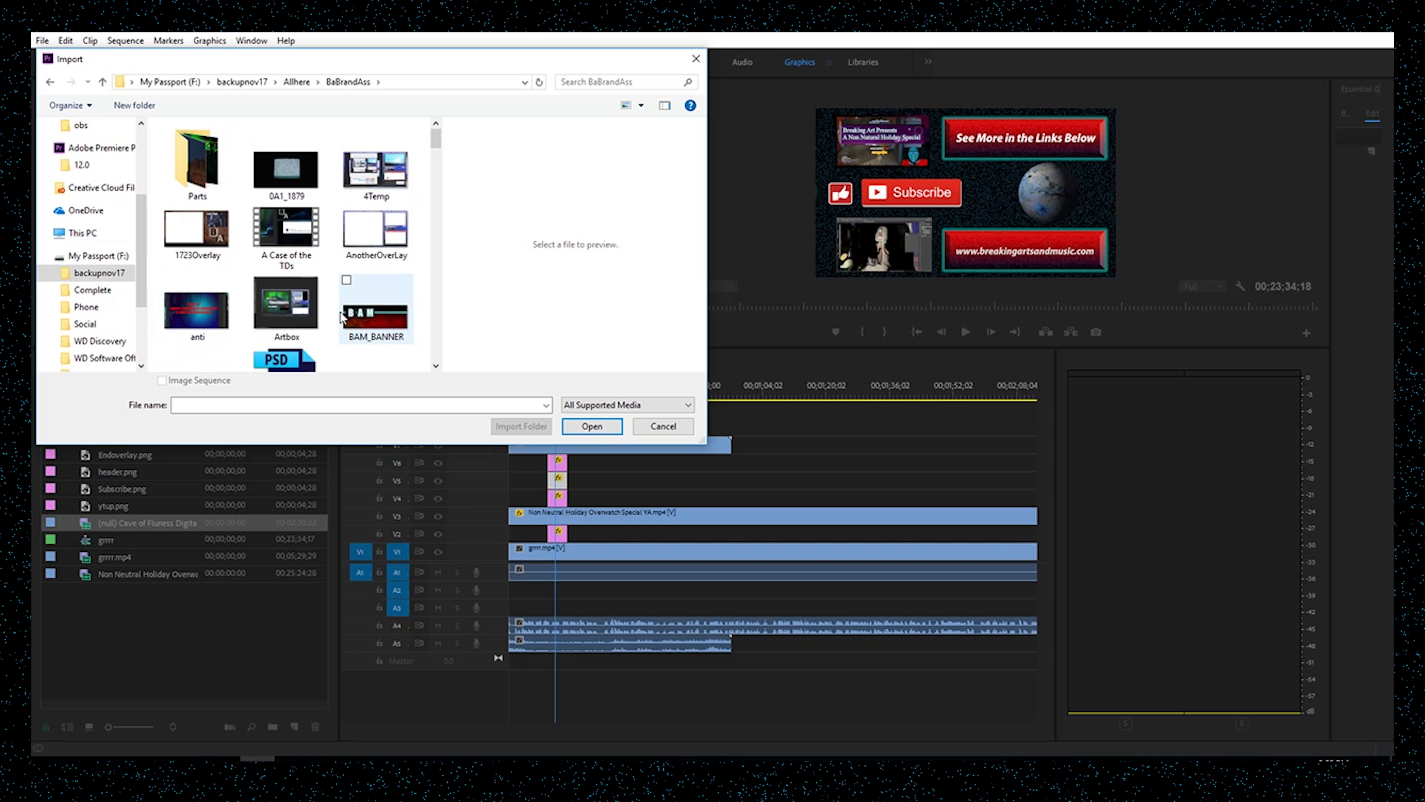
pyautogui.doubleClick(206, 163)
pyautogui.click(102, 83)
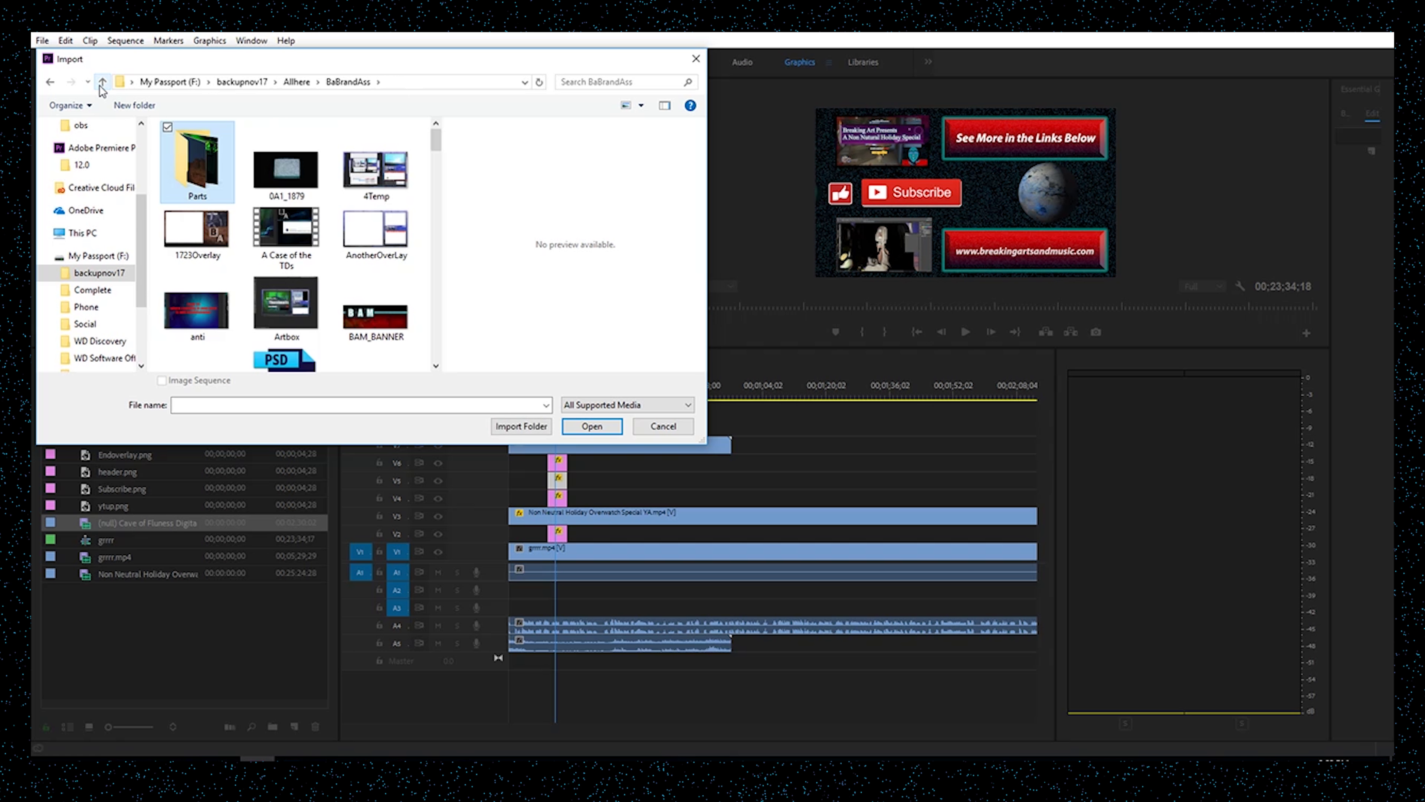
pyautogui.click(103, 83)
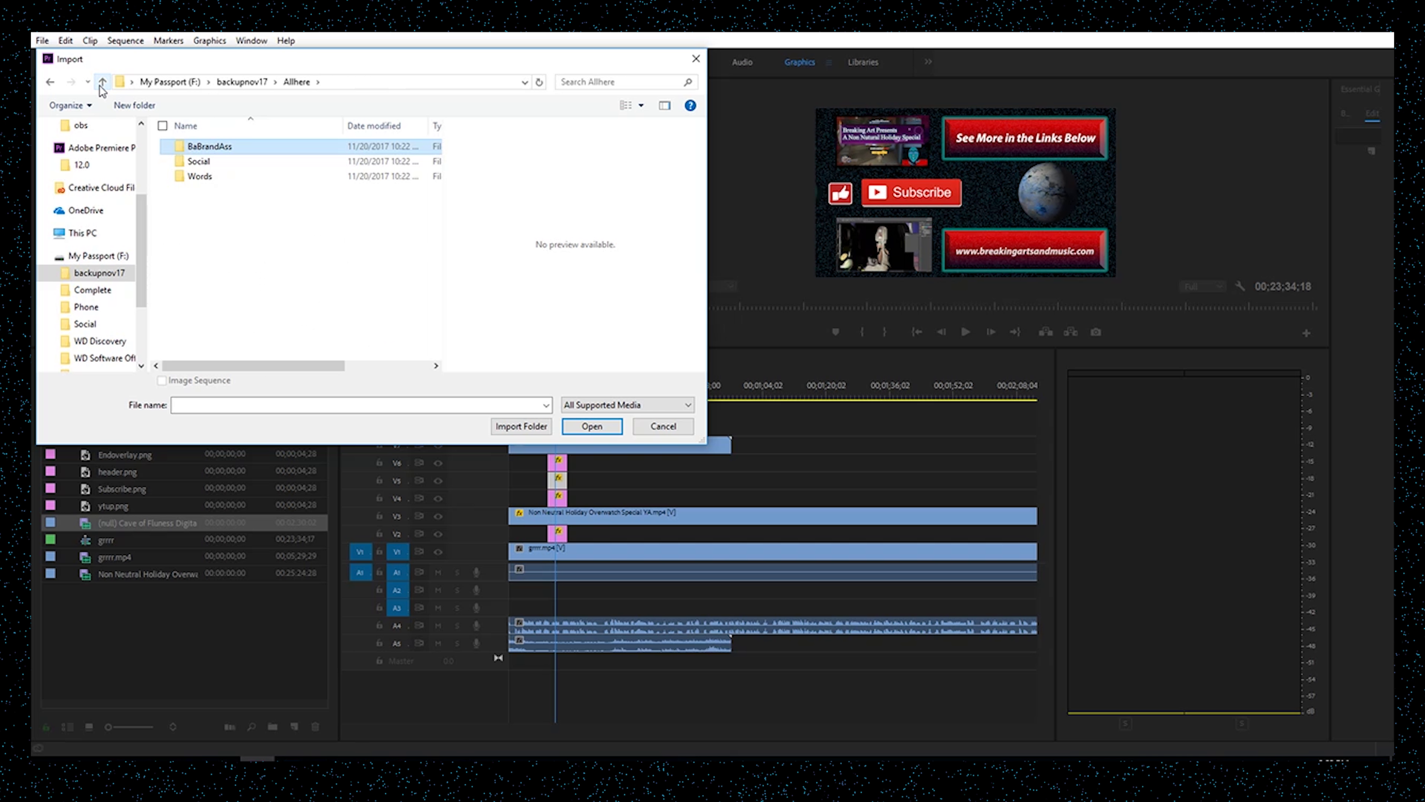
pyautogui.doubleClick(259, 161)
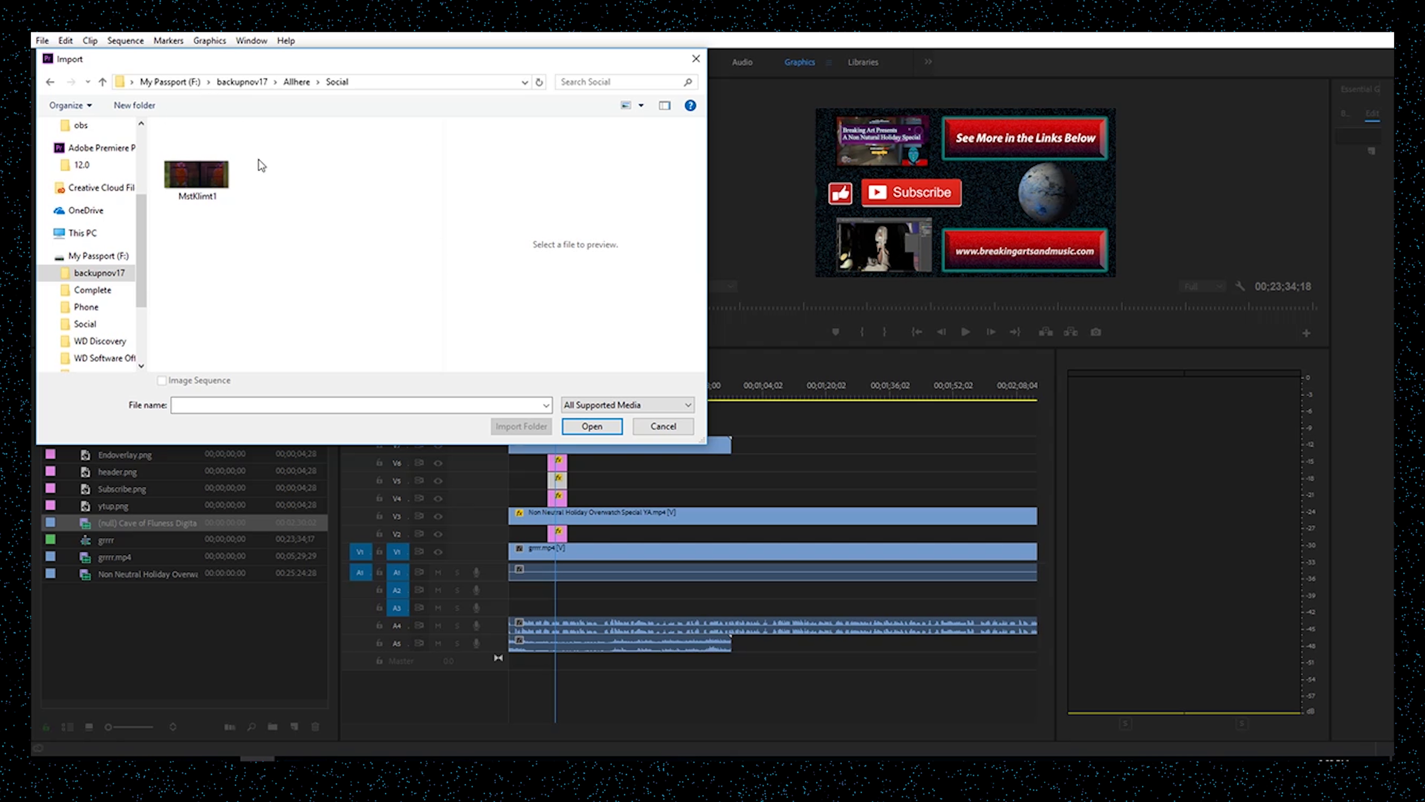
pyautogui.click(103, 83)
pyautogui.click(232, 145)
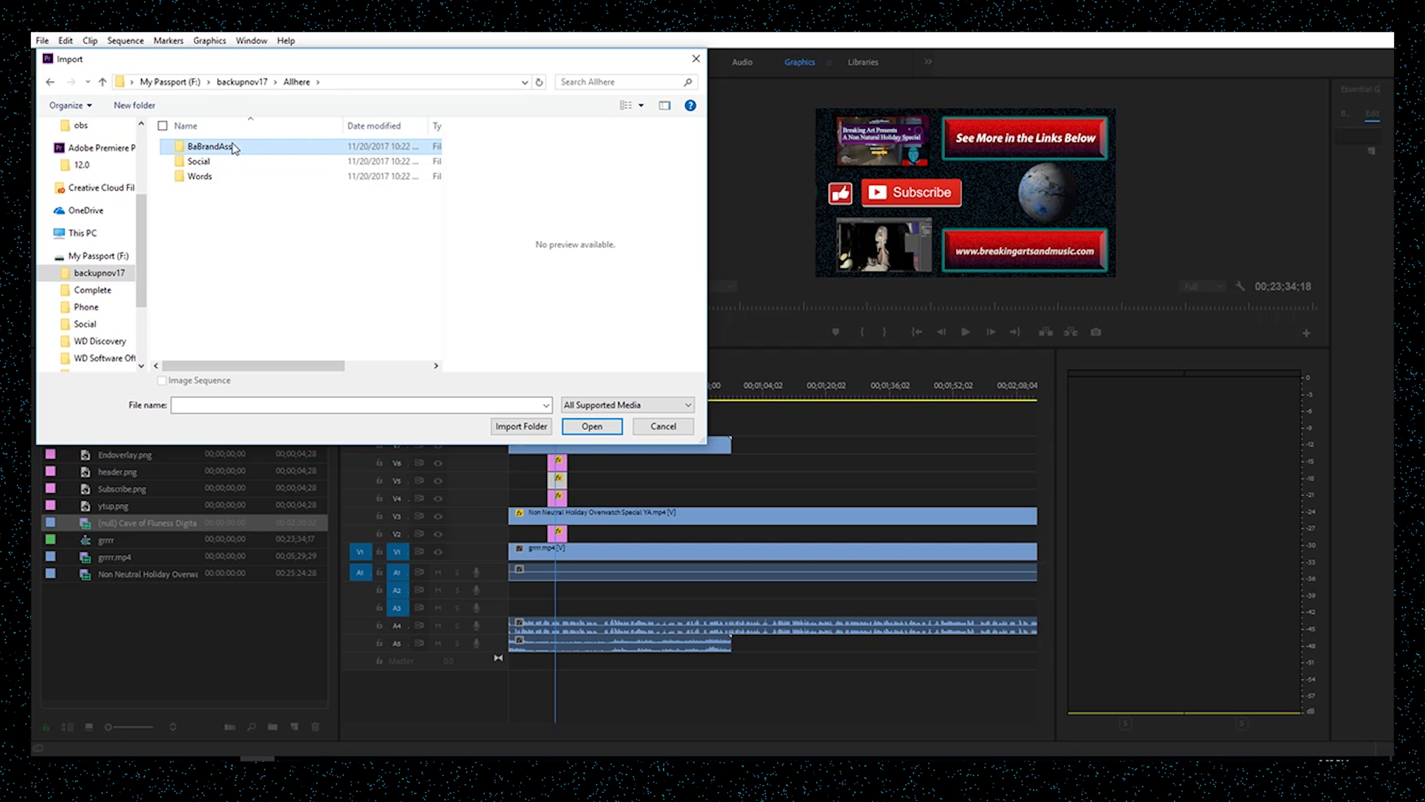
pyautogui.doubleClick(231, 145)
pyautogui.scroll(-5, 351, 352)
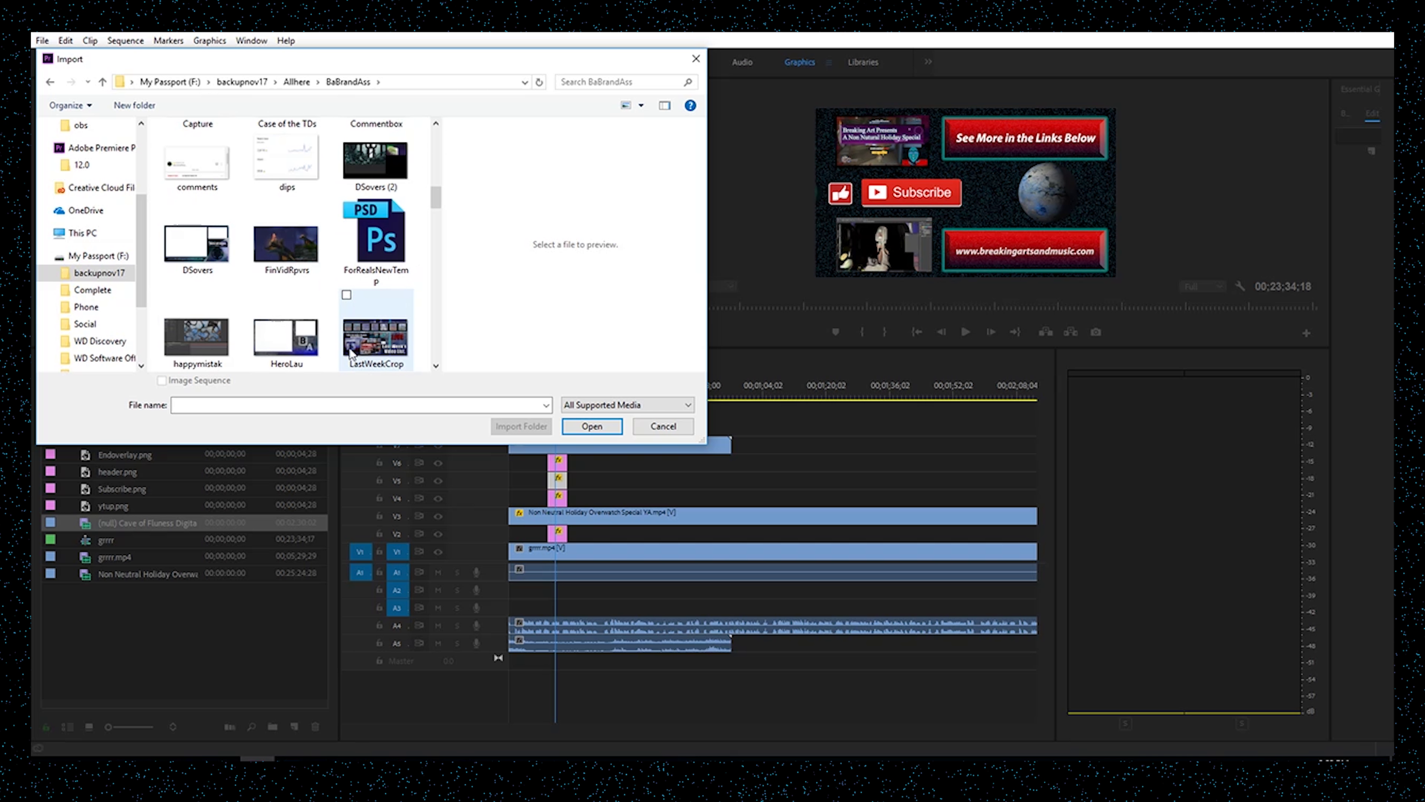
pyautogui.scroll(-5, 350, 353)
pyautogui.scroll(-5, 351, 353)
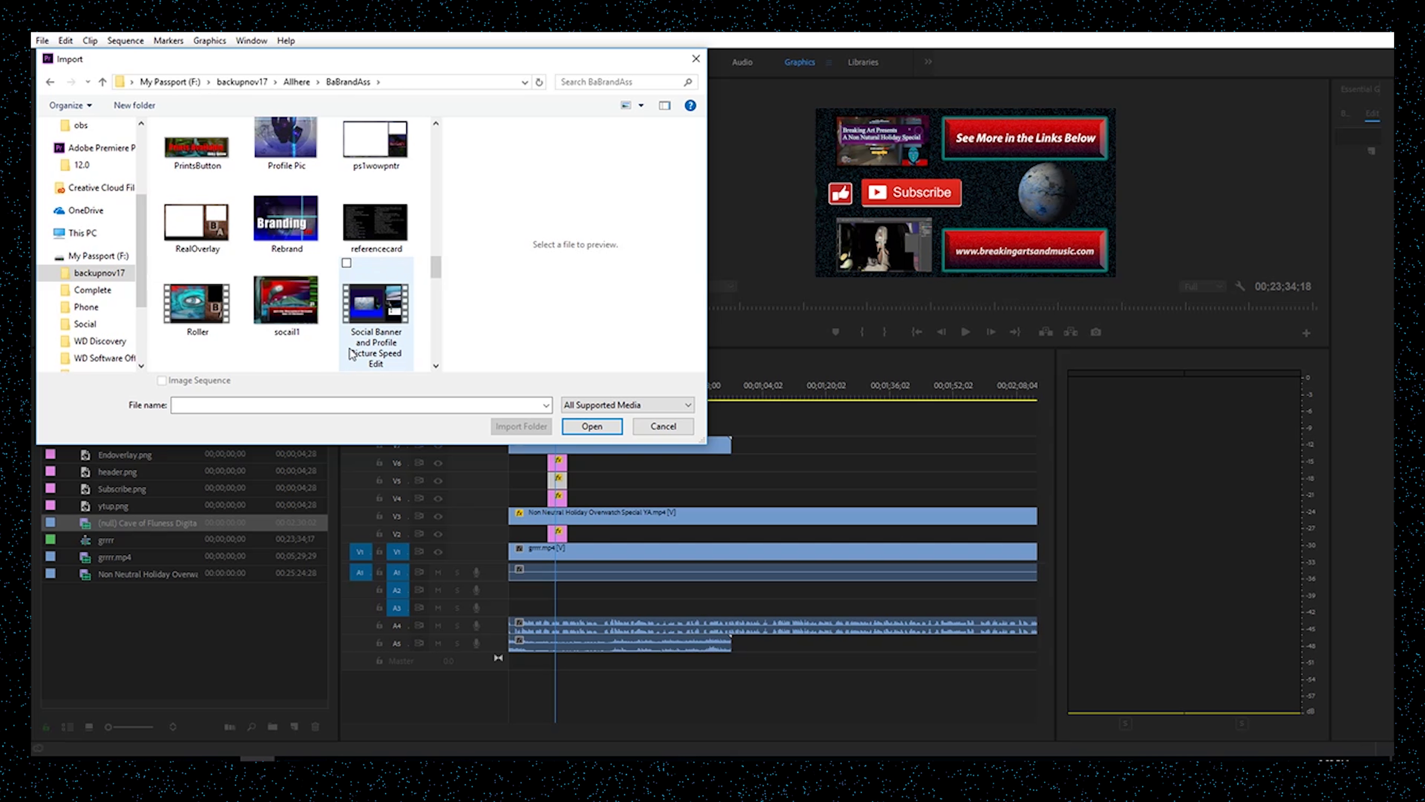
pyautogui.scroll(10, 350, 353)
pyautogui.click(375, 312)
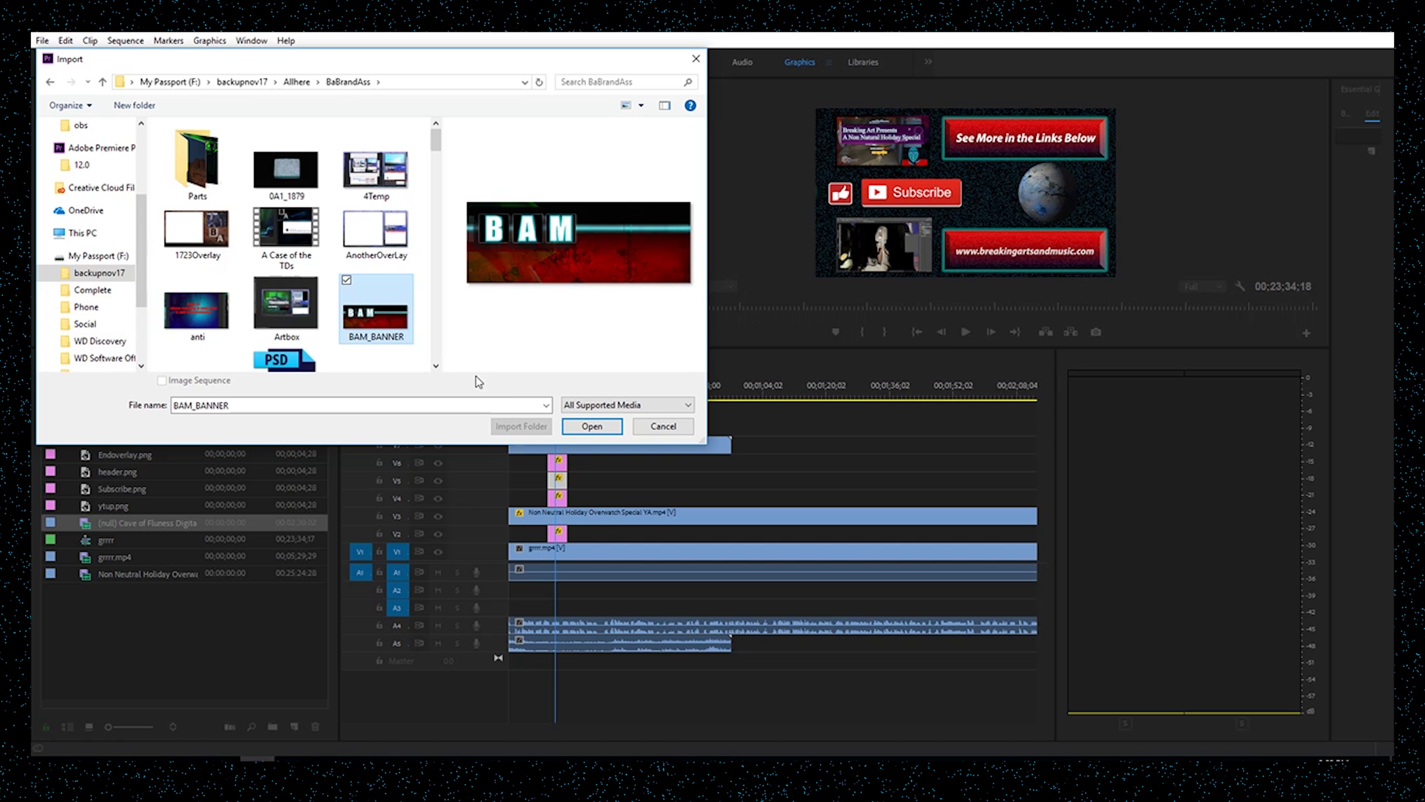
pyautogui.click(594, 430)
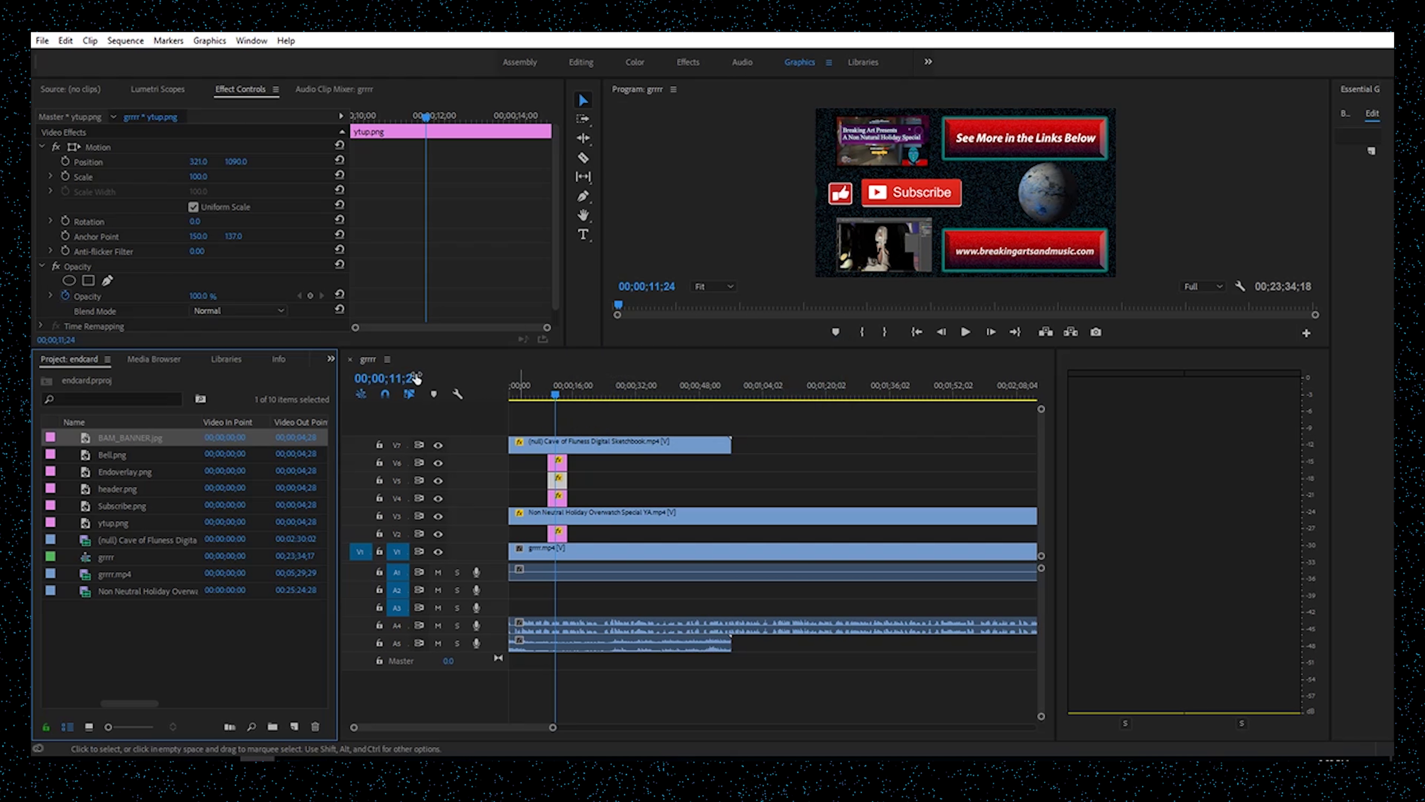
# - Place BAM_BANNER.jpg on new top track V8 and shift it right to 2677, 1080
pyautogui.moveTo(140, 442); pyautogui.dragTo(558, 428)
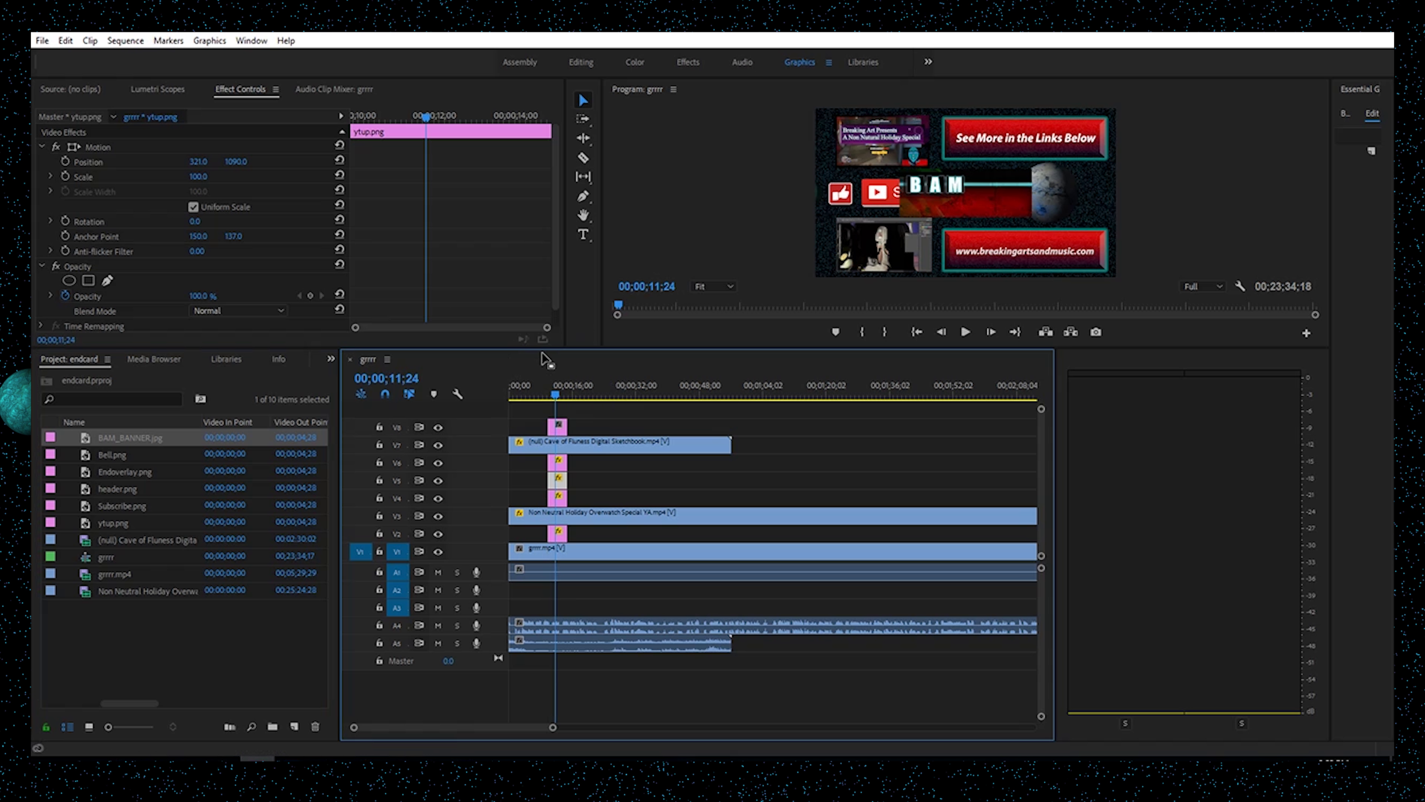
pyautogui.click(557, 428)
pyautogui.moveTo(193, 165); pyautogui.dragTo(399, 165)
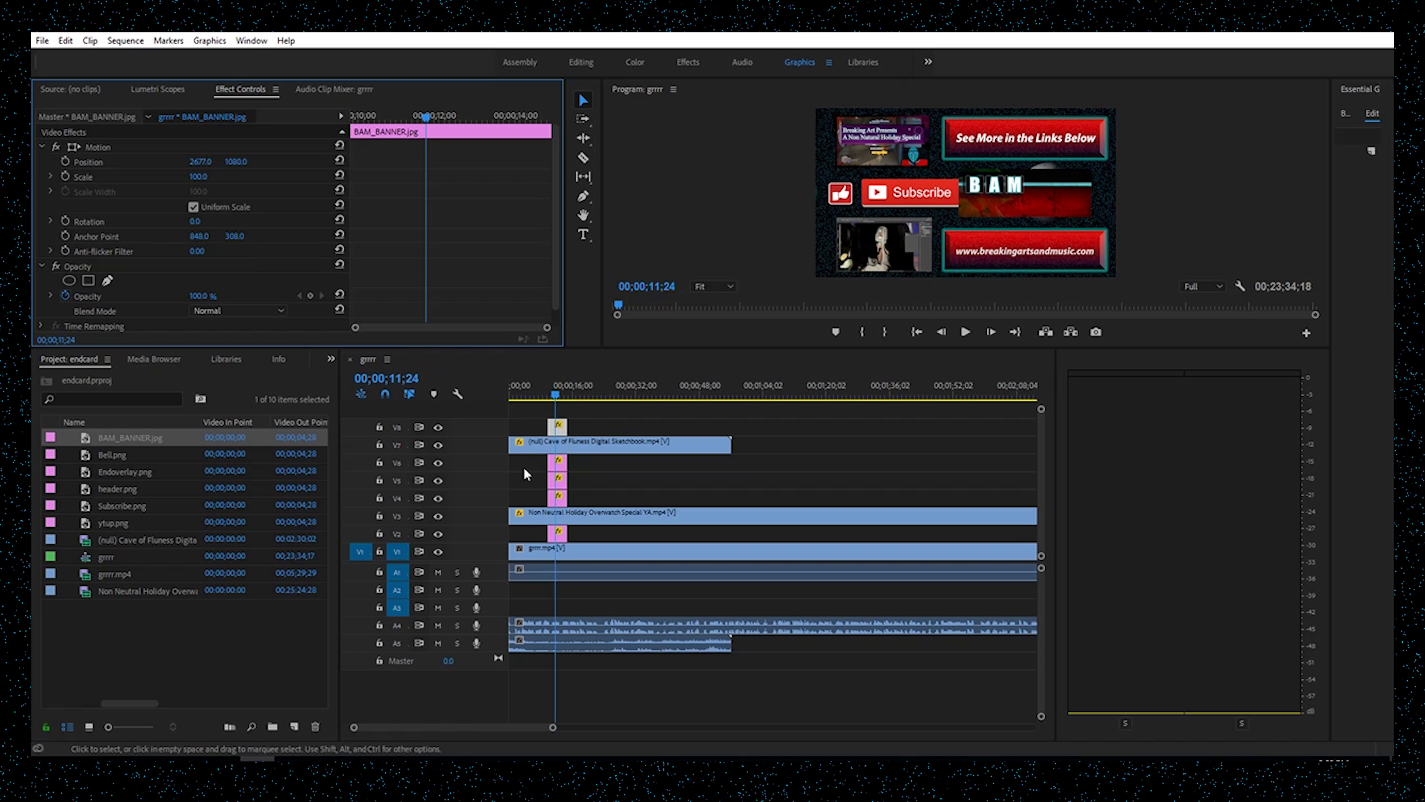
# - Toggle tracks V6, V5, V4 and V2 off and on to identify layers, then select Subscribe.png
pyautogui.click(437, 464)
pyautogui.click(438, 463)
pyautogui.click(438, 481)
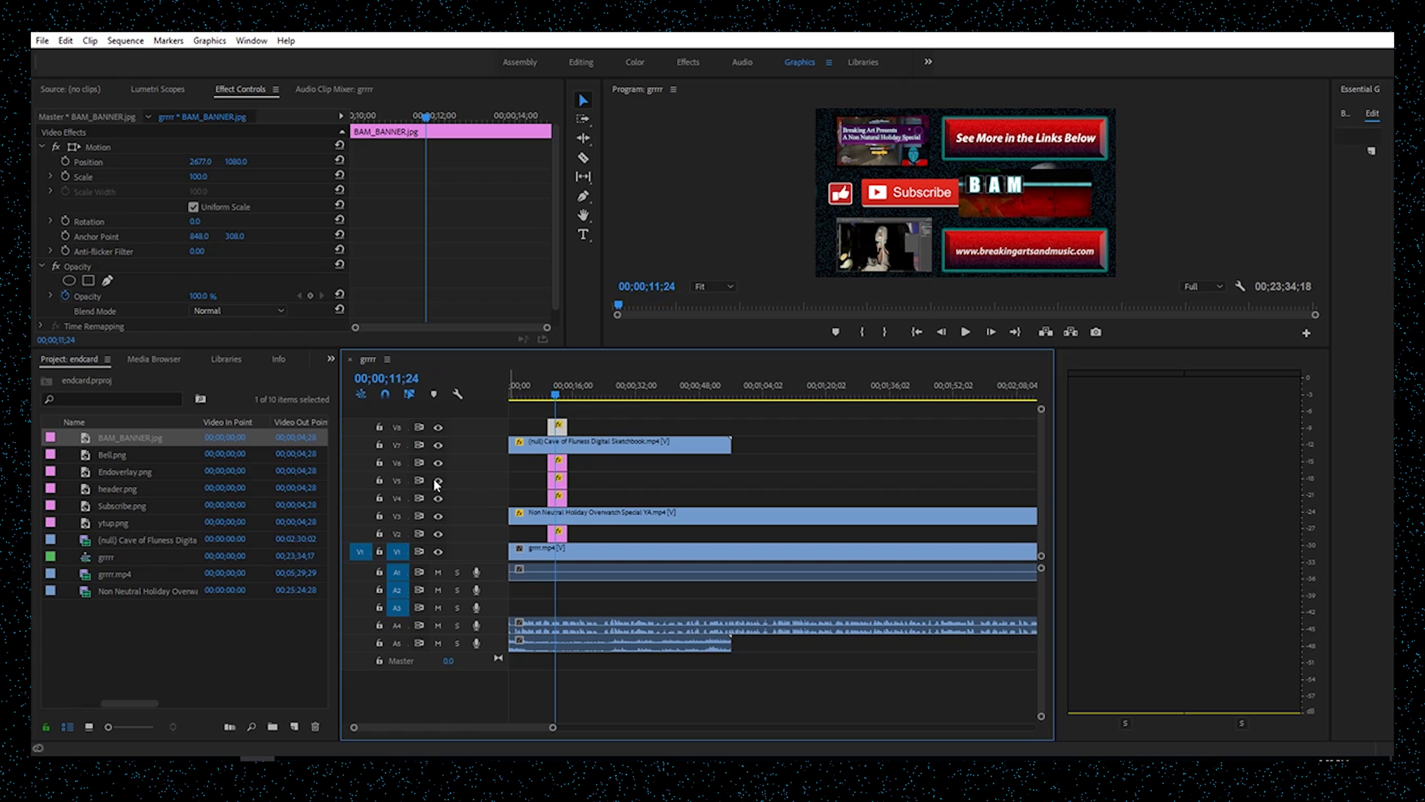
pyautogui.click(438, 498)
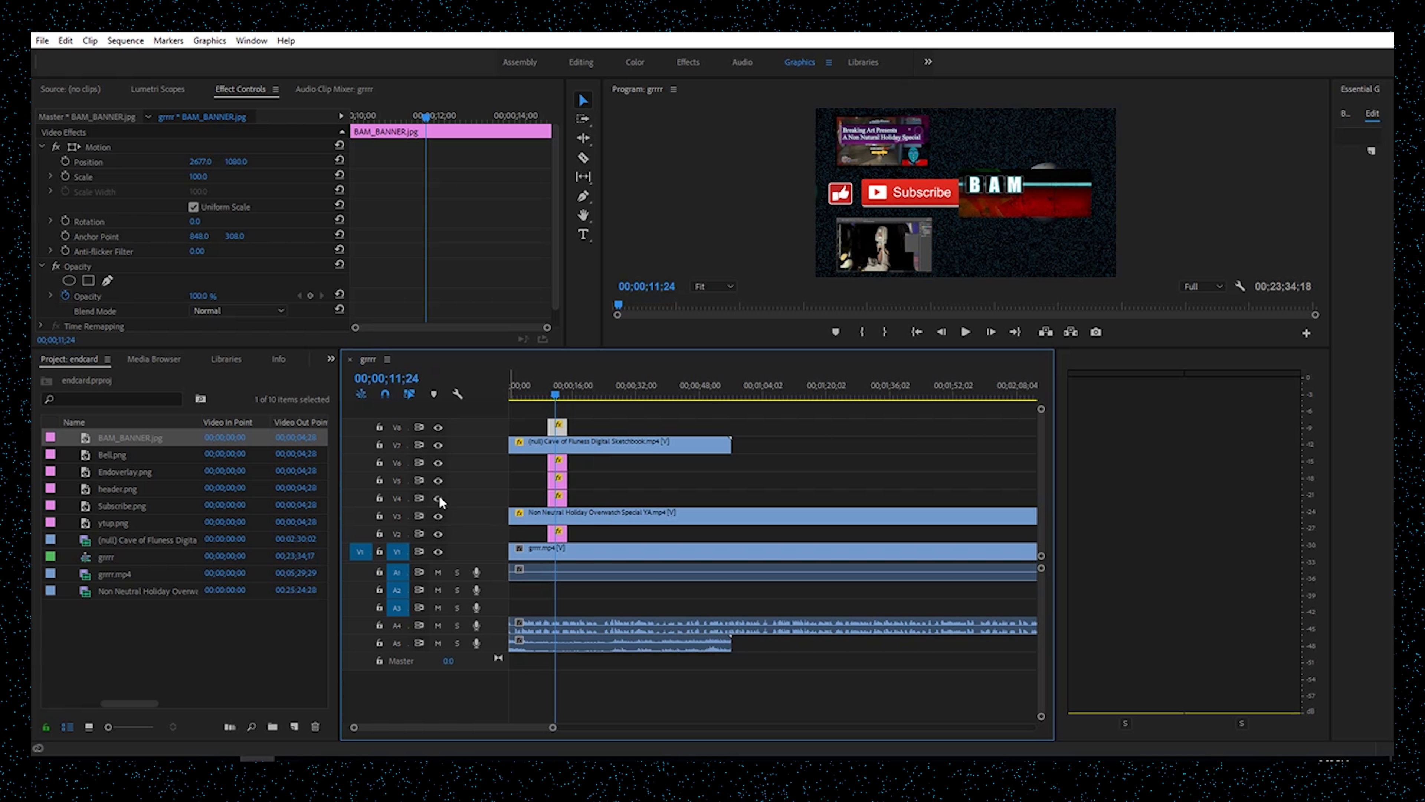
pyautogui.click(439, 498)
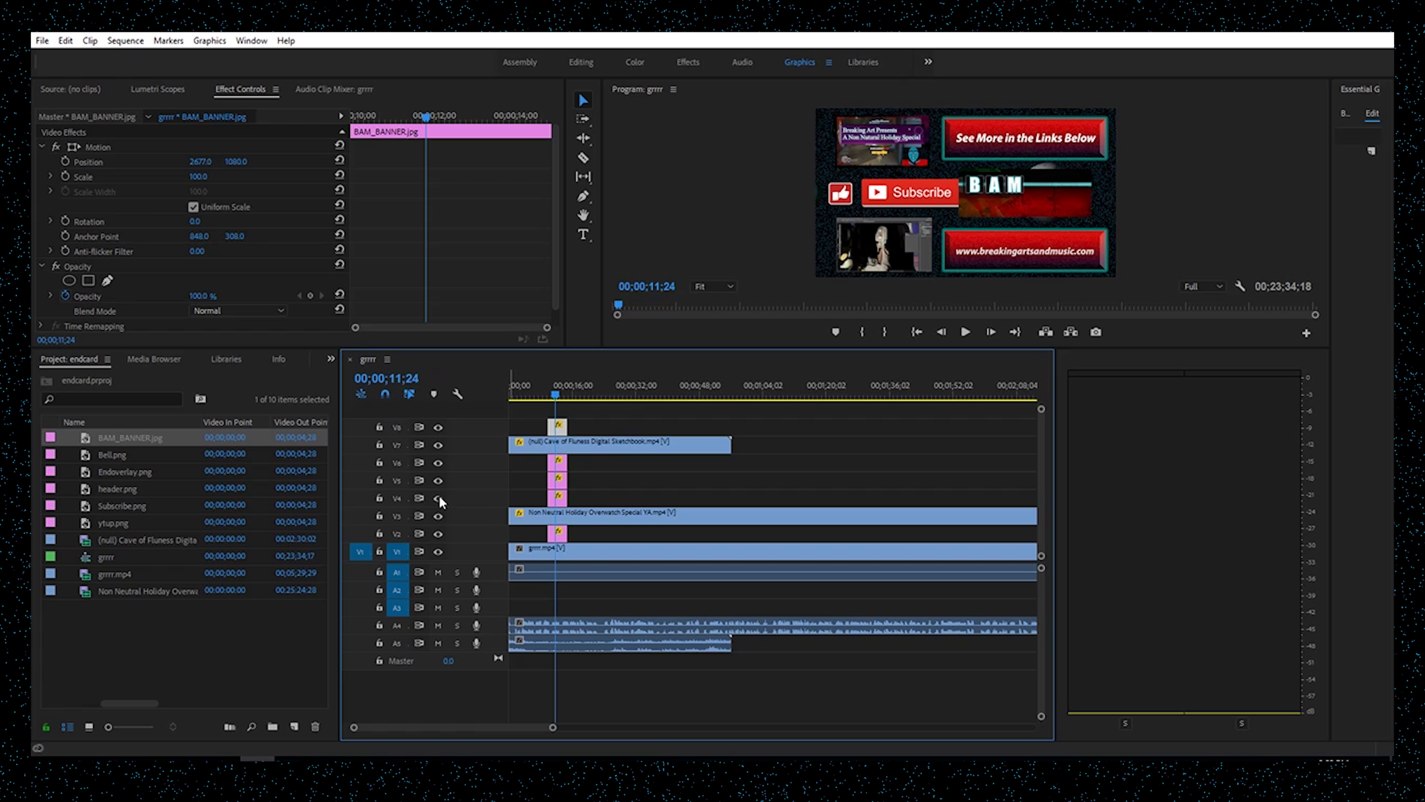
pyautogui.click(438, 534)
pyautogui.click(439, 534)
pyautogui.click(438, 534)
pyautogui.click(558, 533)
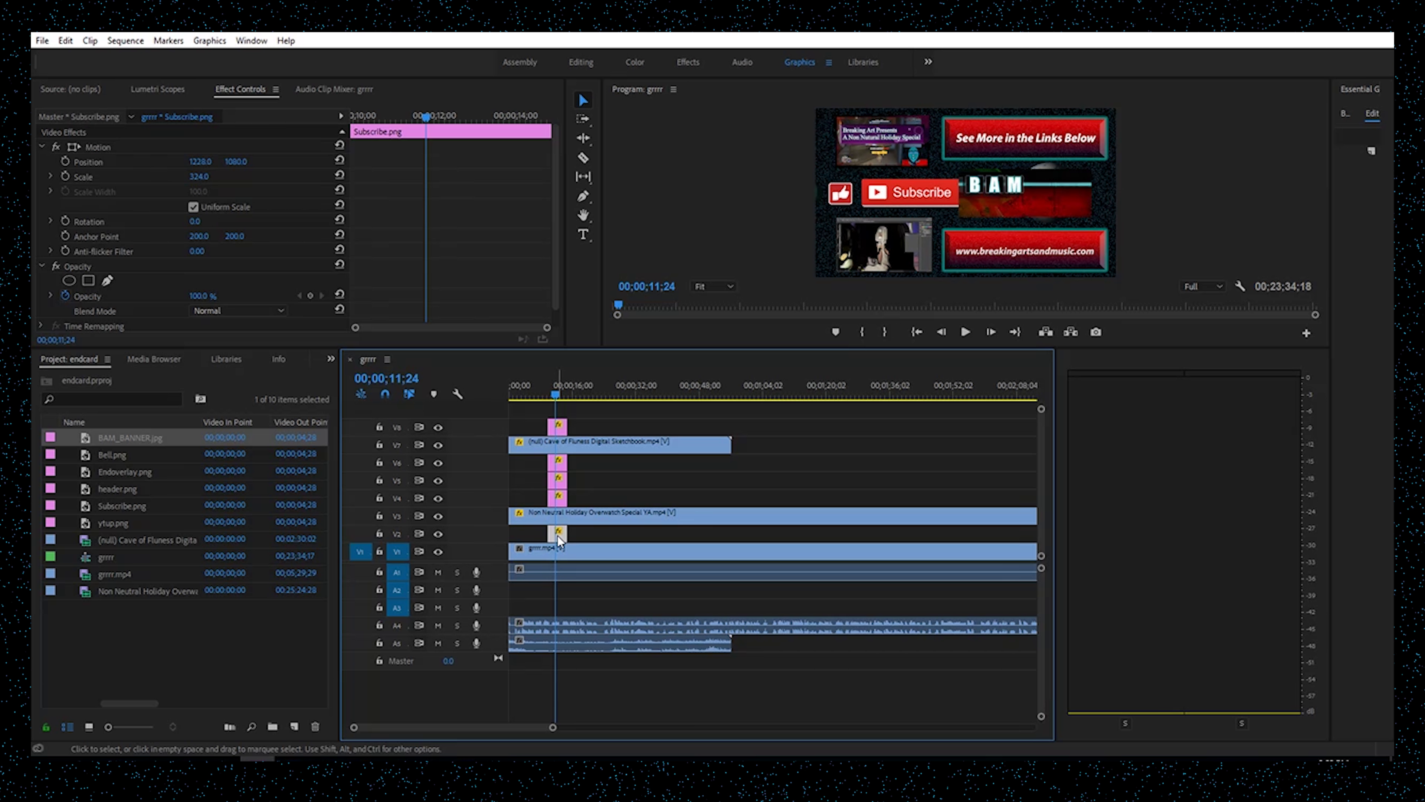
# - Move Subscribe.png to the top track at position 3006, 1303 with 33% opacity
pyautogui.moveTo(558, 536); pyautogui.dragTo(559, 412)
pyautogui.moveTo(191, 163); pyautogui.dragTo(314, 163)
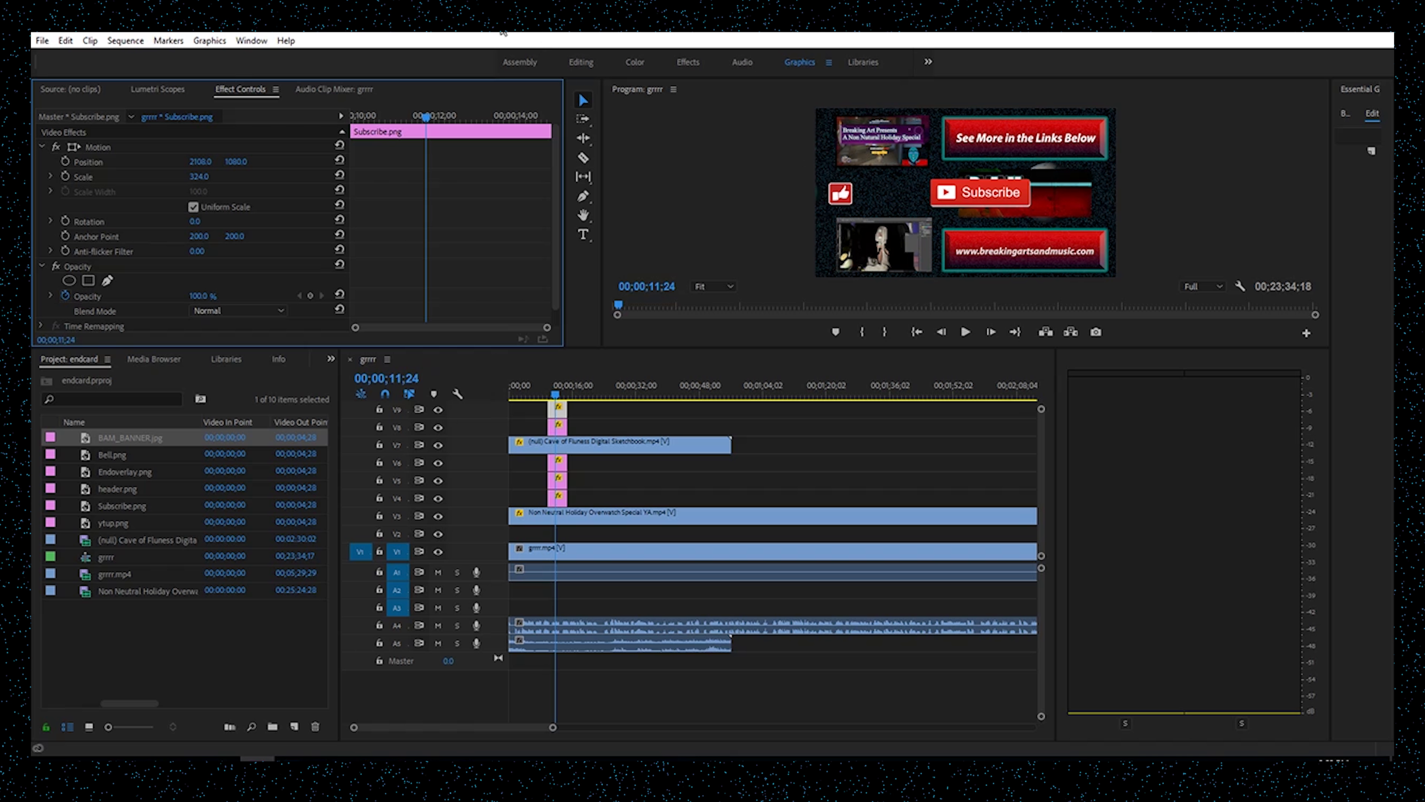
pyautogui.click(250, 40)
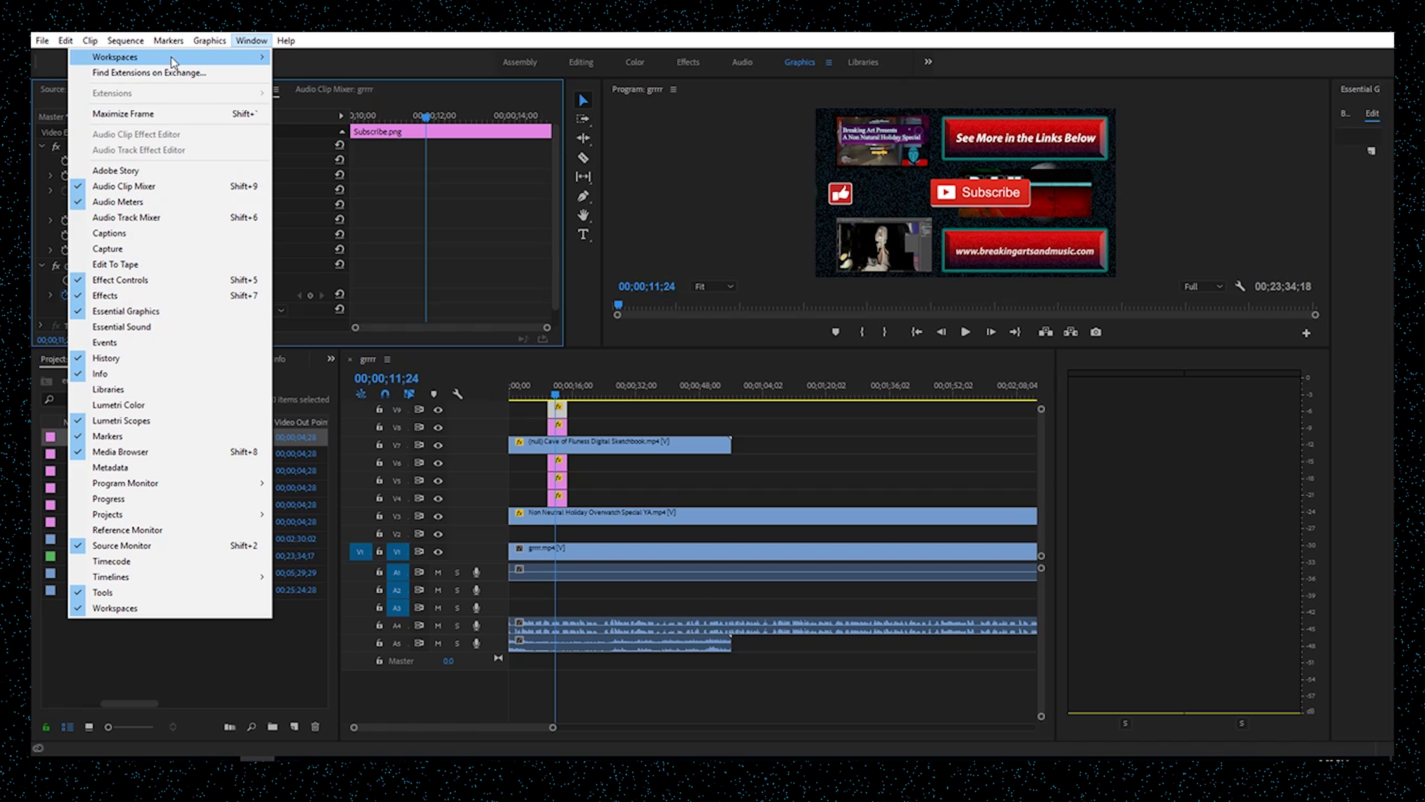
pyautogui.moveTo(175, 58)
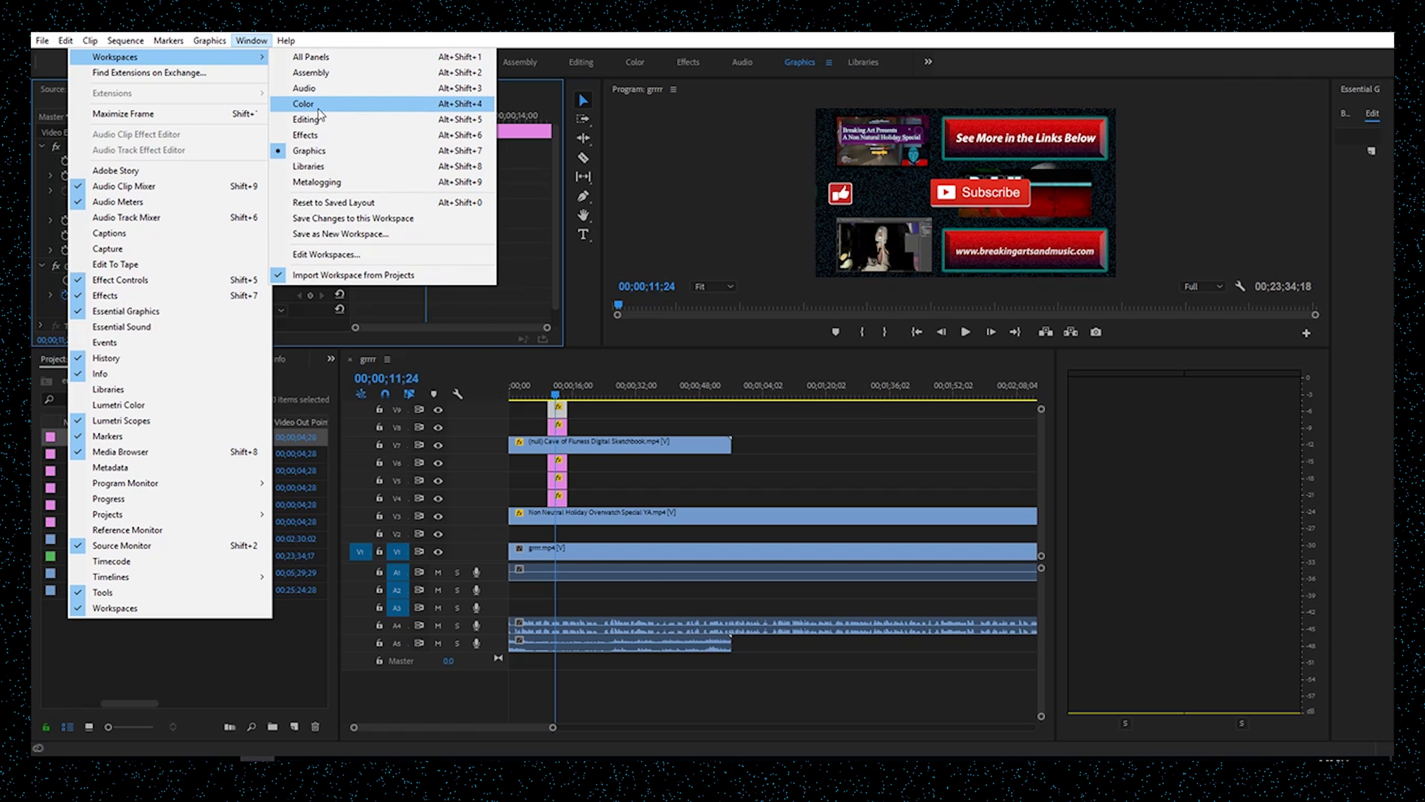
pyautogui.click(760, 220)
pyautogui.moveTo(197, 162); pyautogui.dragTo(252, 162)
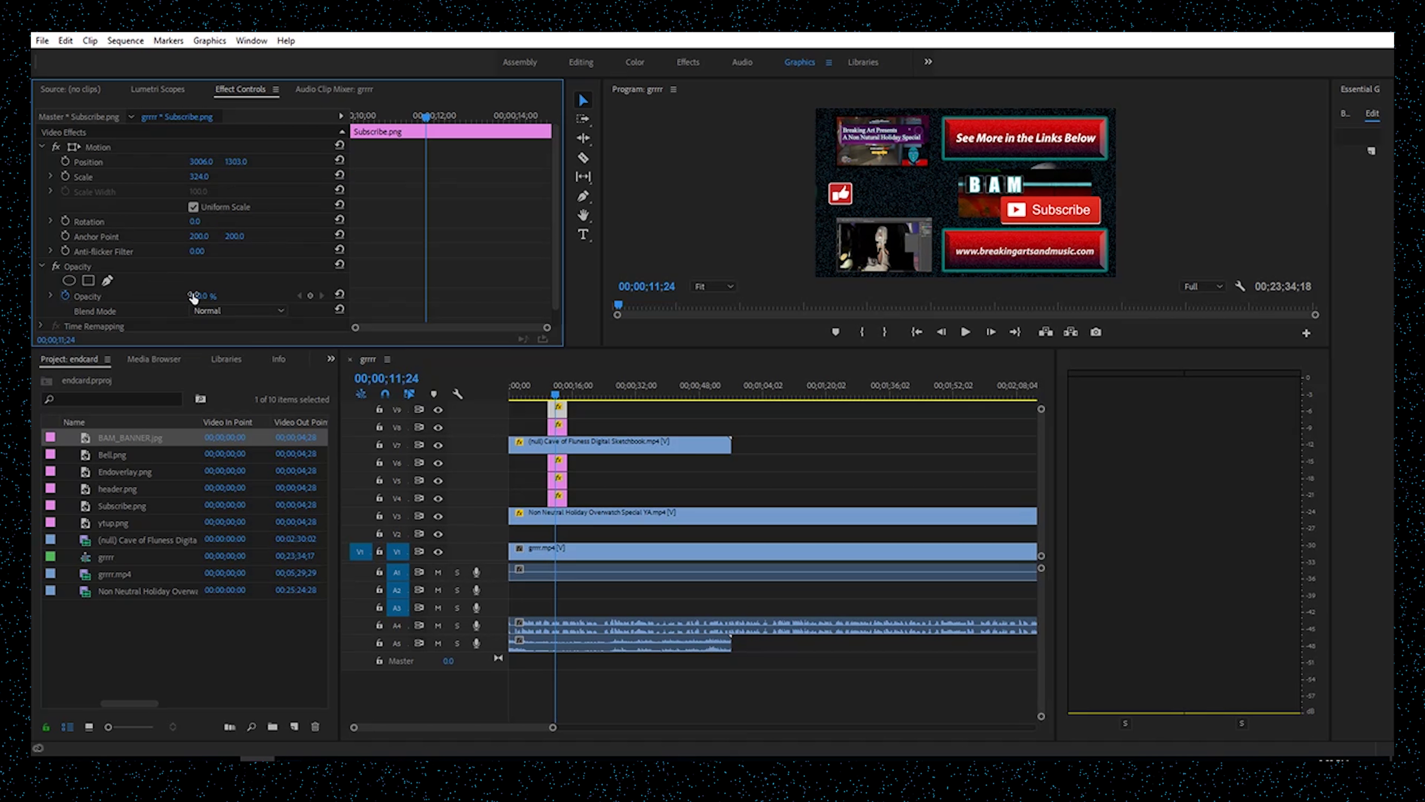
pyautogui.moveTo(193, 297); pyautogui.dragTo(163, 296)
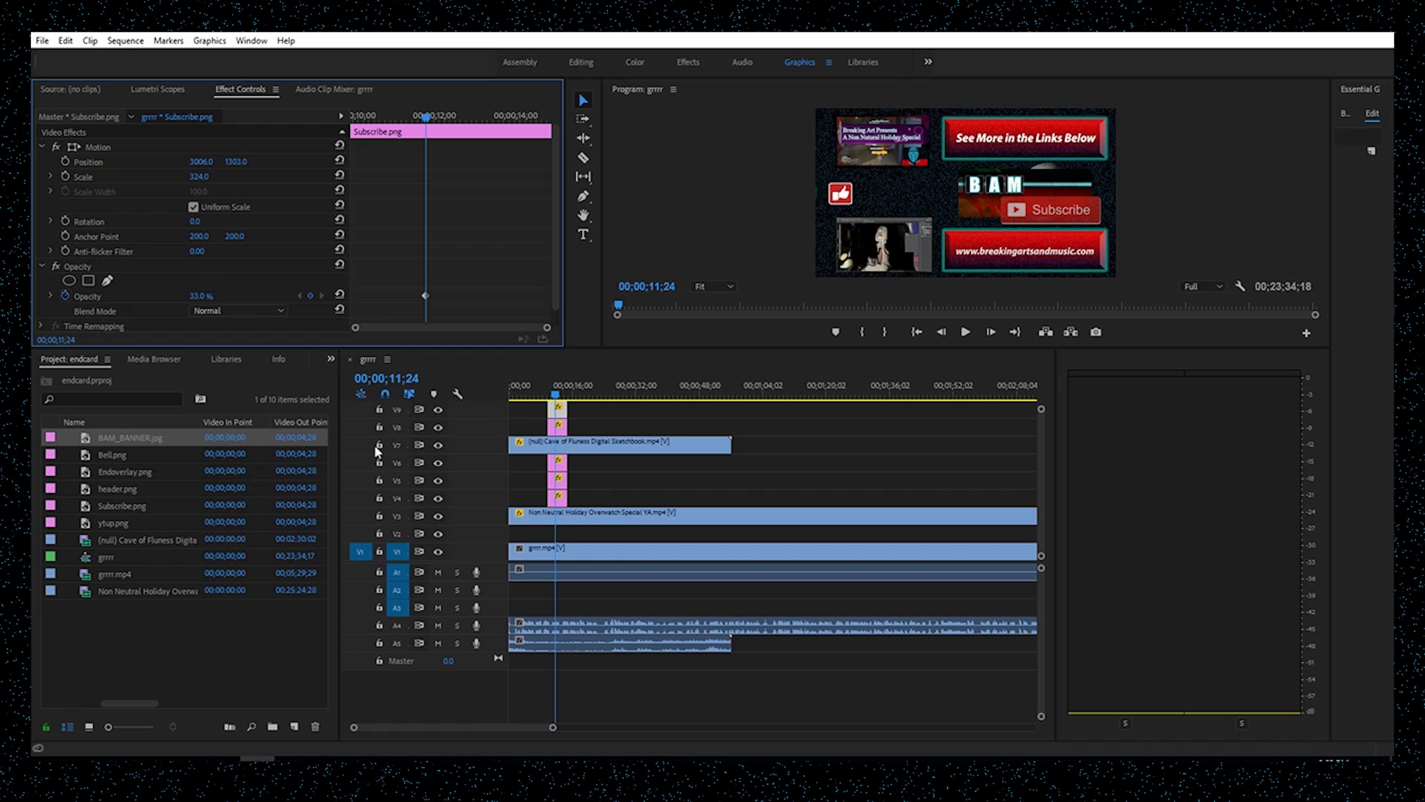
# - Toggle the top, V6 and V5 tracks to check their contents, then select the ytup.png clip
pyautogui.click(438, 428)
pyautogui.click(438, 428)
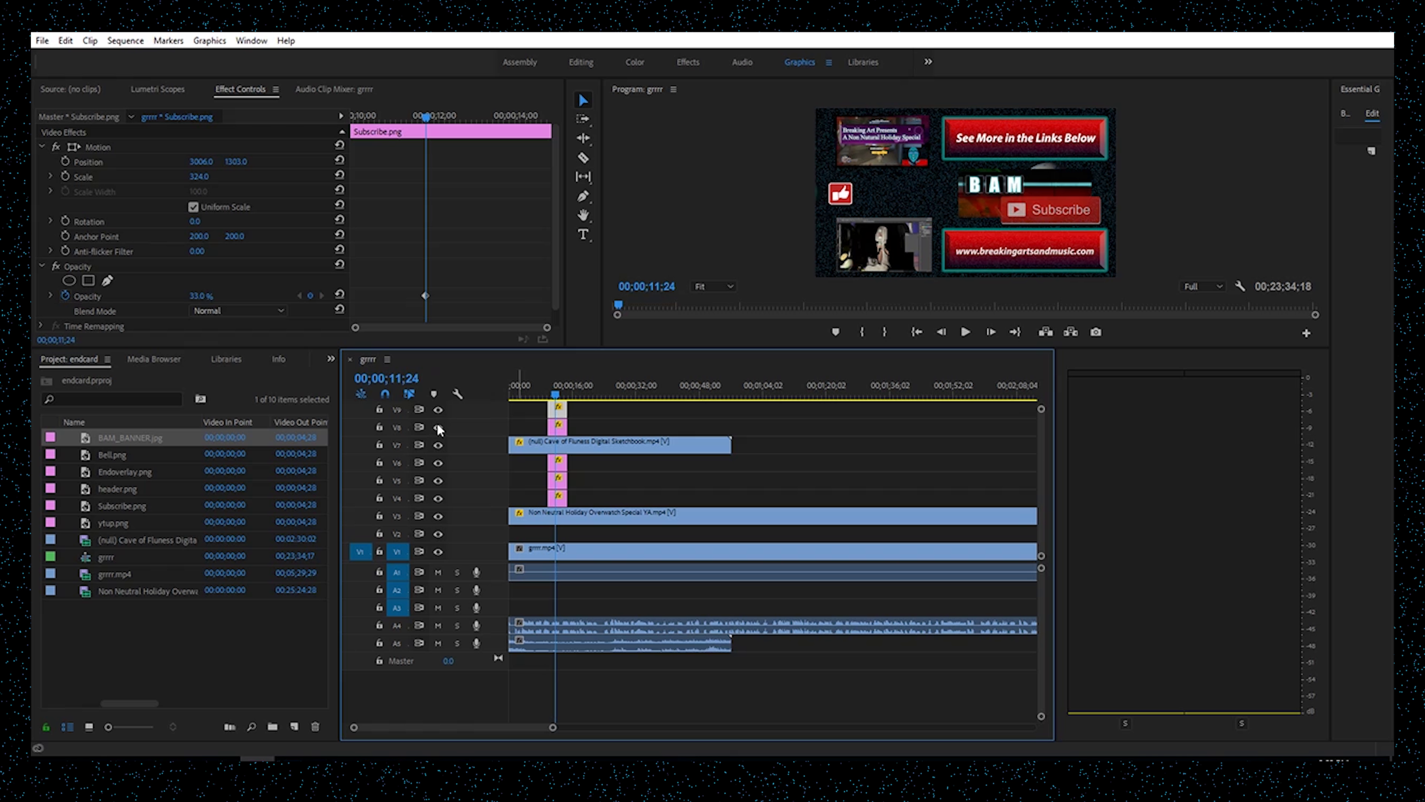
pyautogui.click(438, 463)
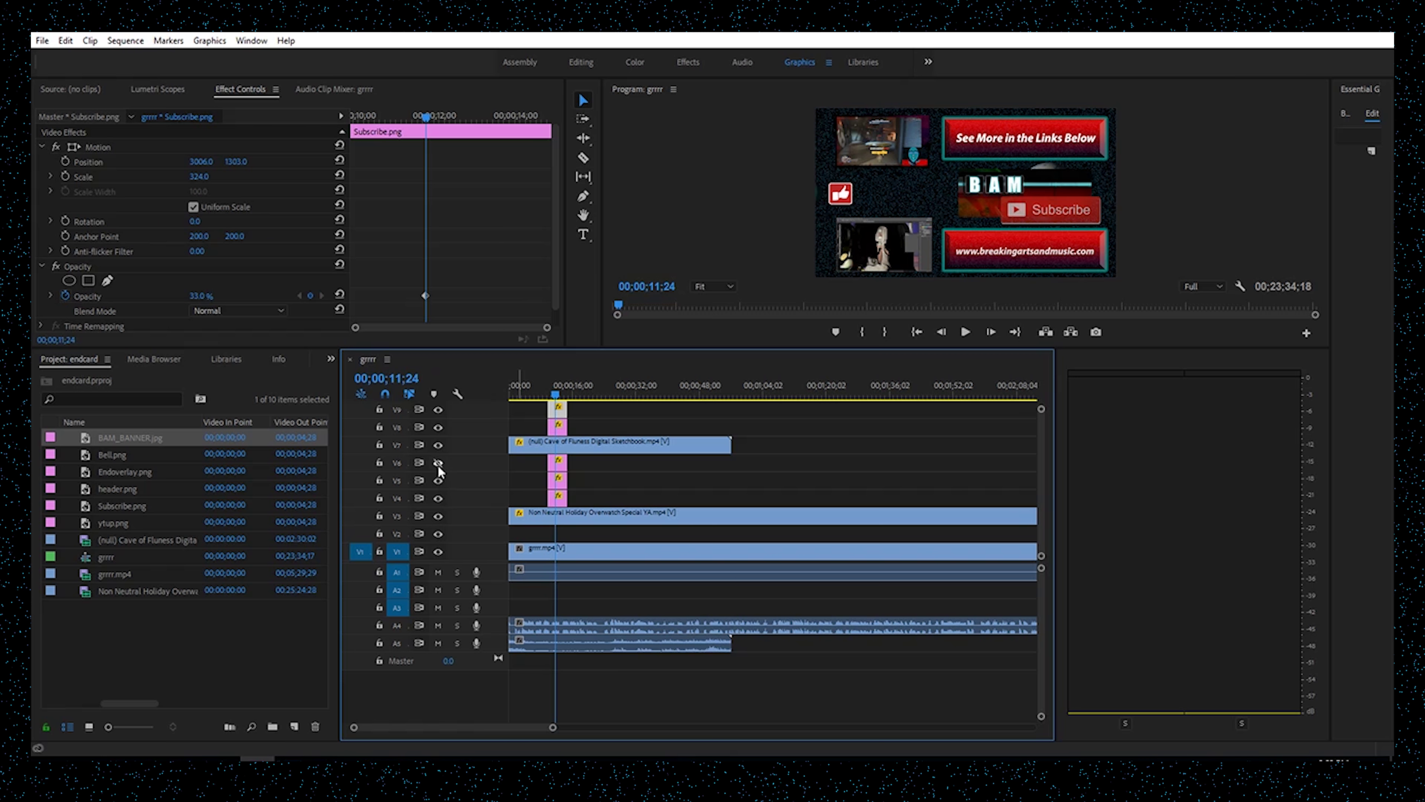
pyautogui.click(438, 465)
pyautogui.click(438, 481)
pyautogui.click(439, 481)
pyautogui.click(559, 482)
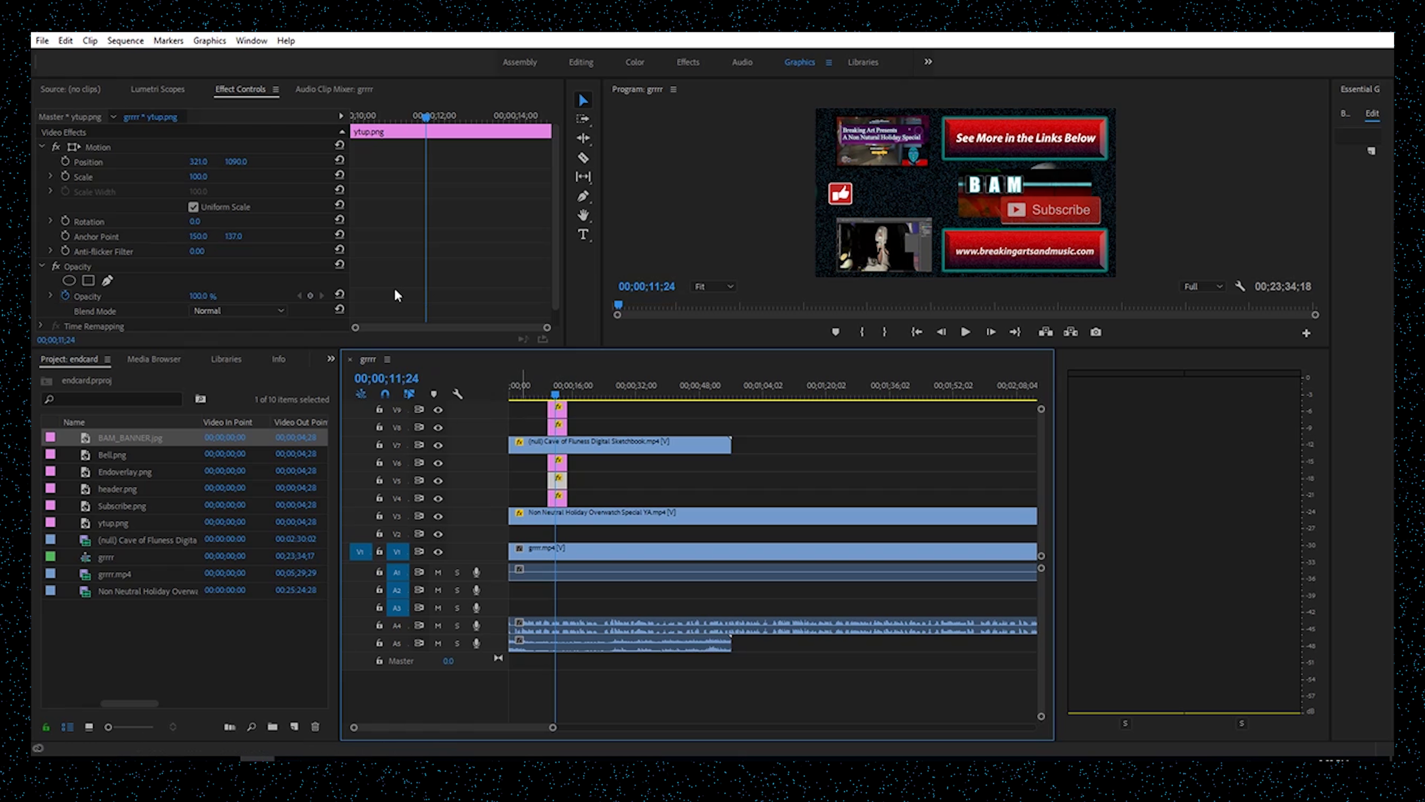
# - Enlarge the ytup thumbs-up to scale 157 at position 904, 1045 and zoom the timeline in
pyautogui.moveTo(202, 182); pyautogui.dragTo(259, 162)
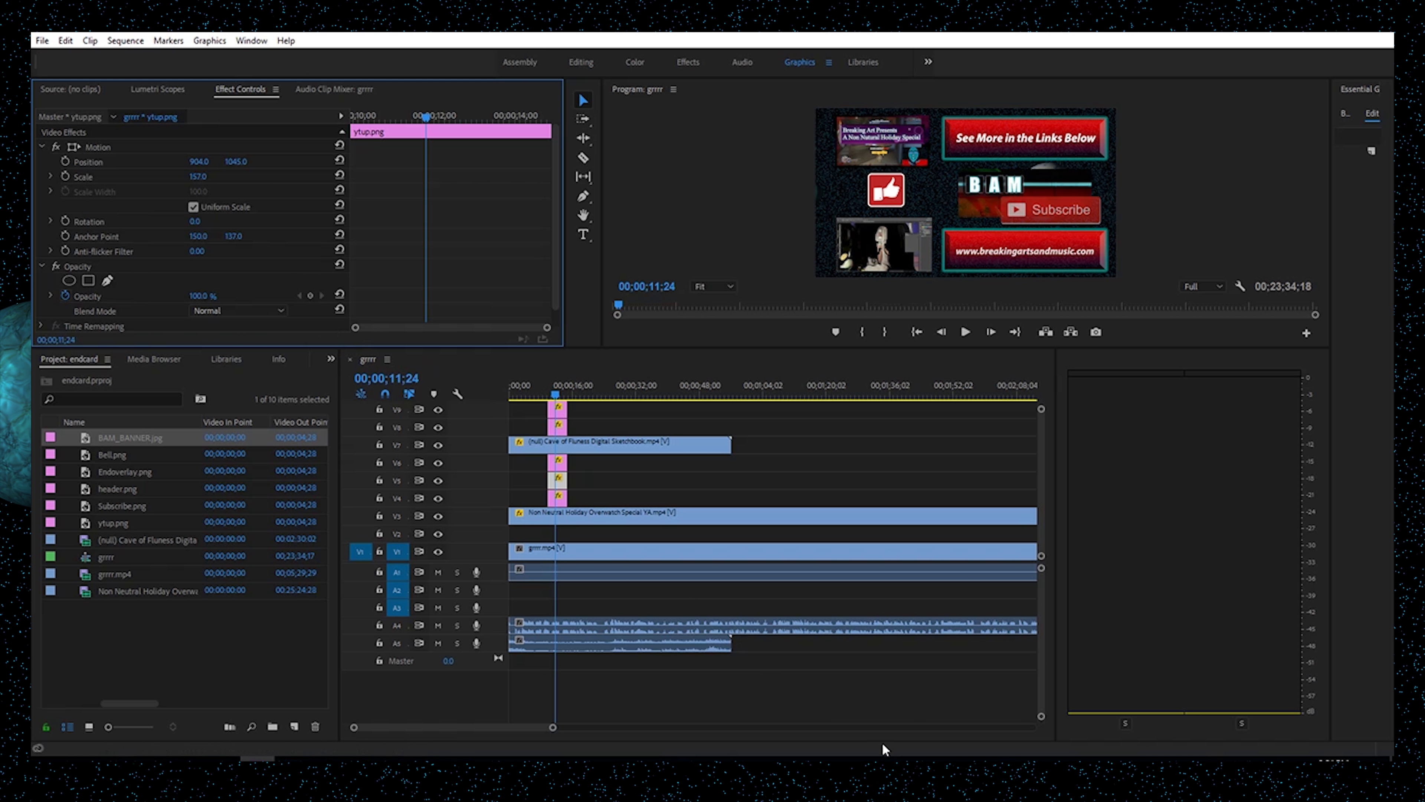
pyautogui.moveTo(561, 728); pyautogui.dragTo(503, 729)
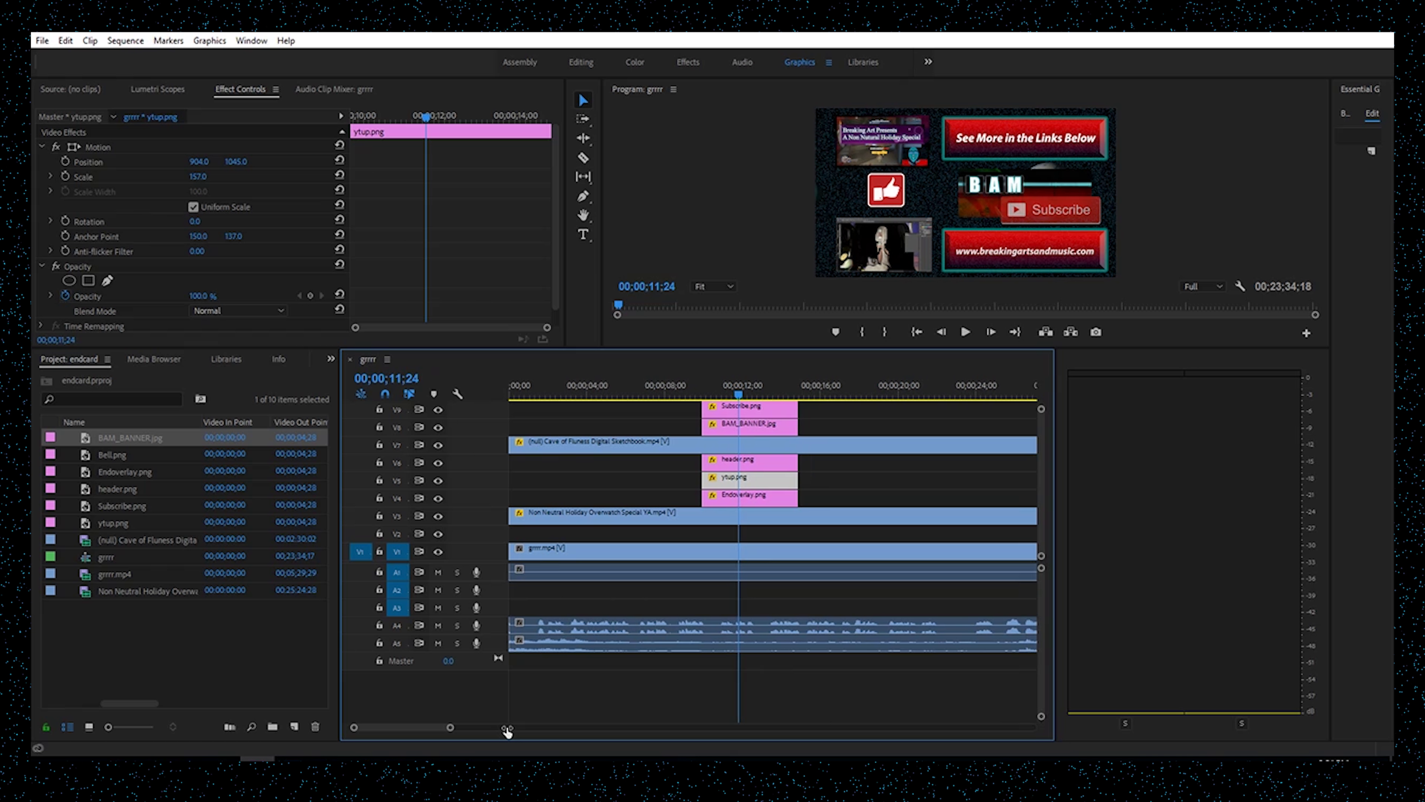
# - Extend Subscribe, header, ytup and Endoverlay image clips back to 00;00;00;00
pyautogui.moveTo(705, 408); pyautogui.dragTo(510, 428)
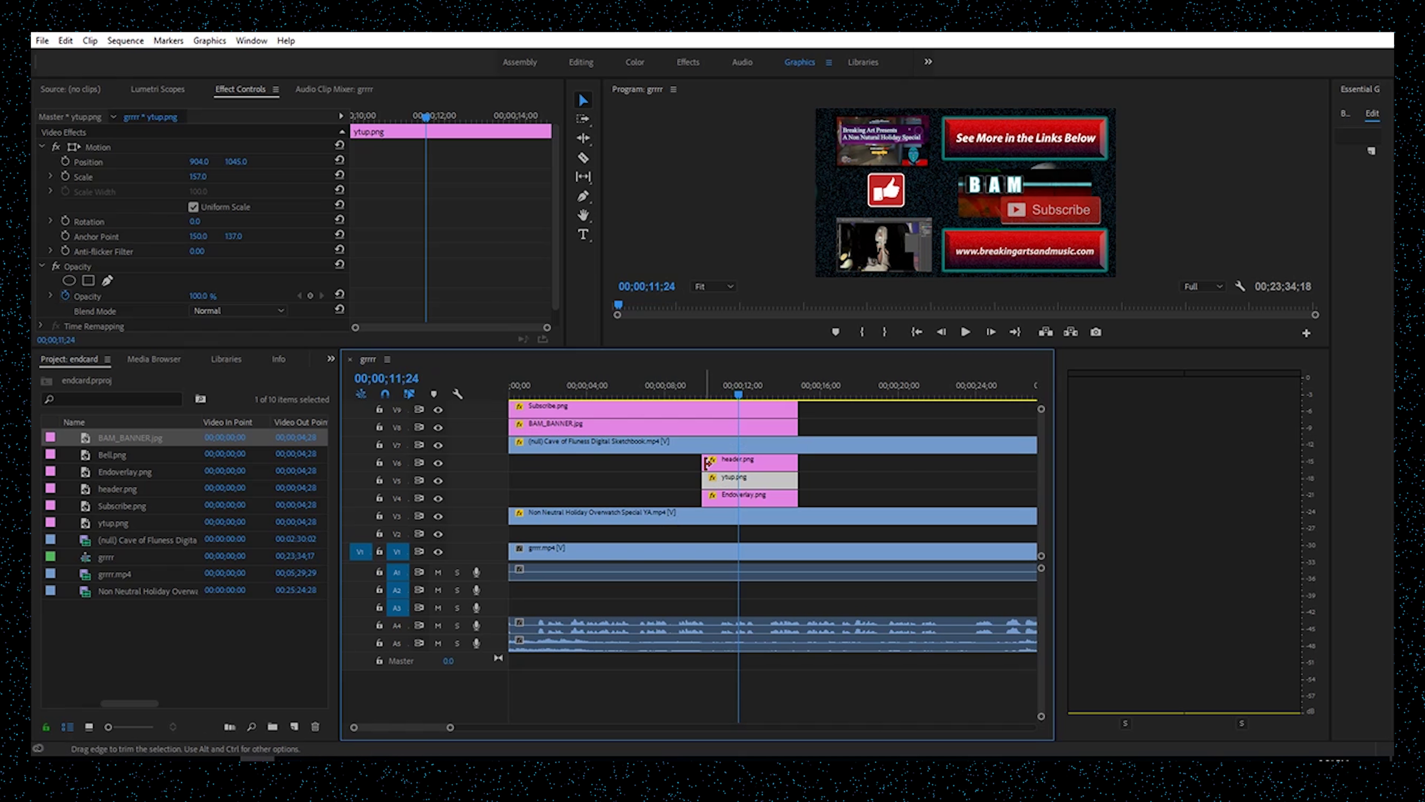
pyautogui.moveTo(705, 460); pyautogui.dragTo(510, 461)
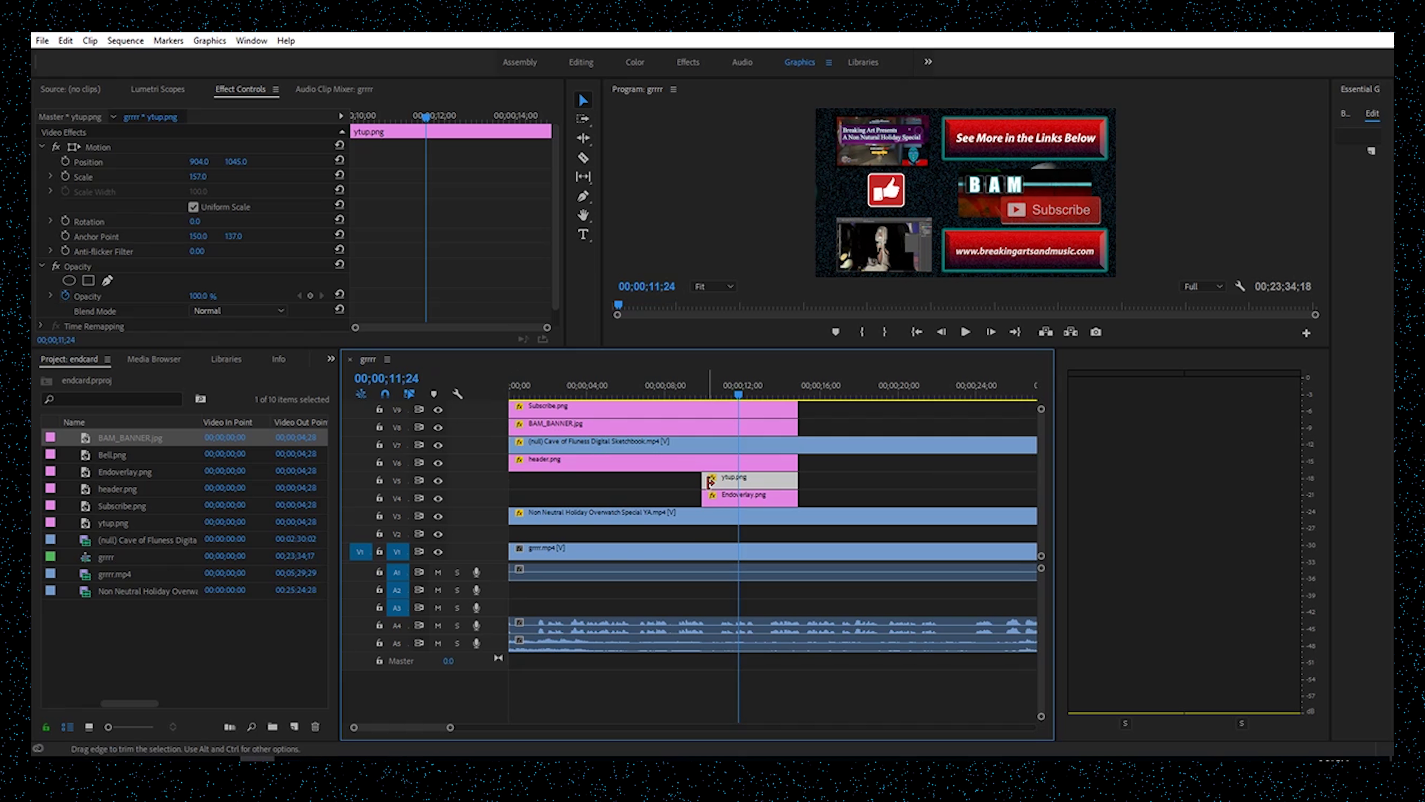
pyautogui.moveTo(704, 481); pyautogui.dragTo(510, 481)
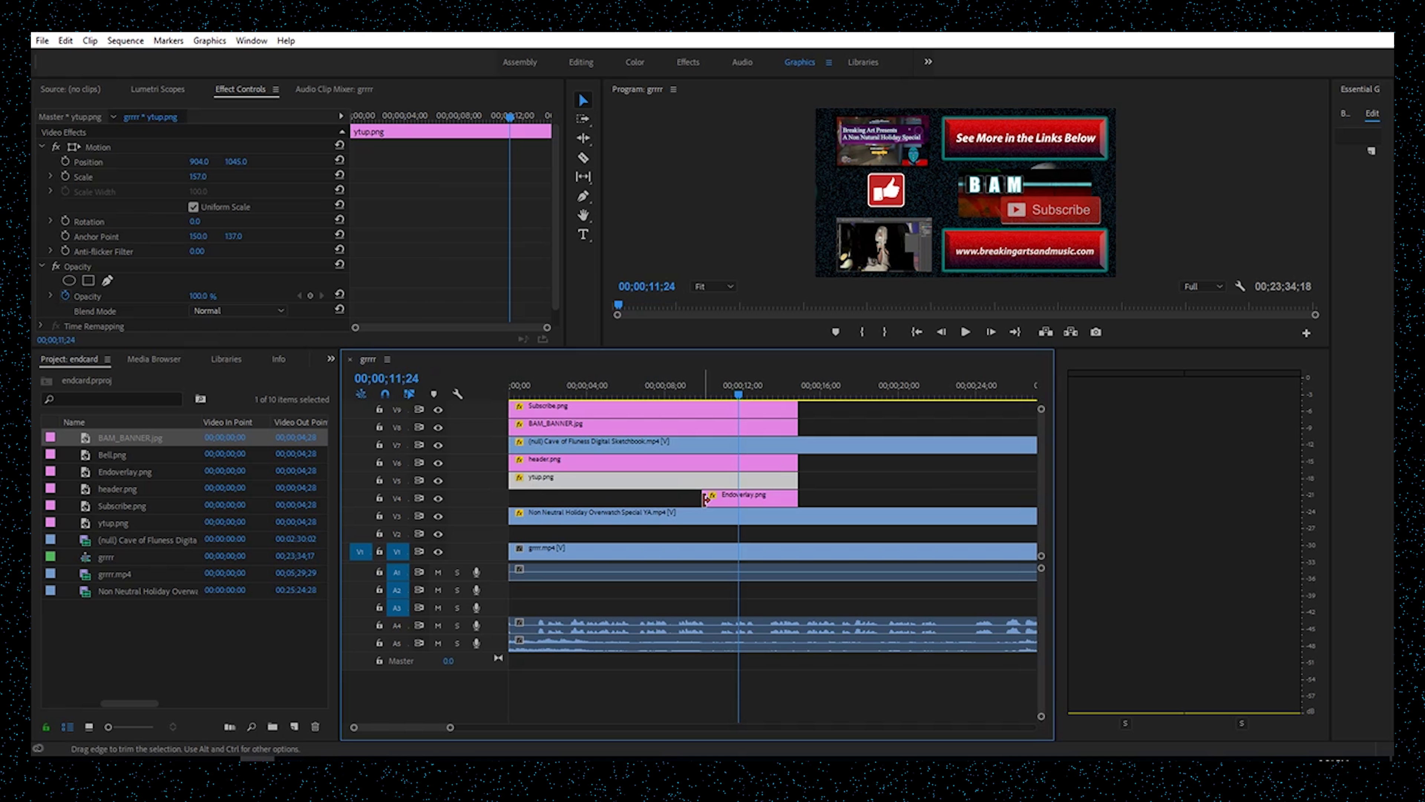
pyautogui.moveTo(706, 498); pyautogui.dragTo(477, 500)
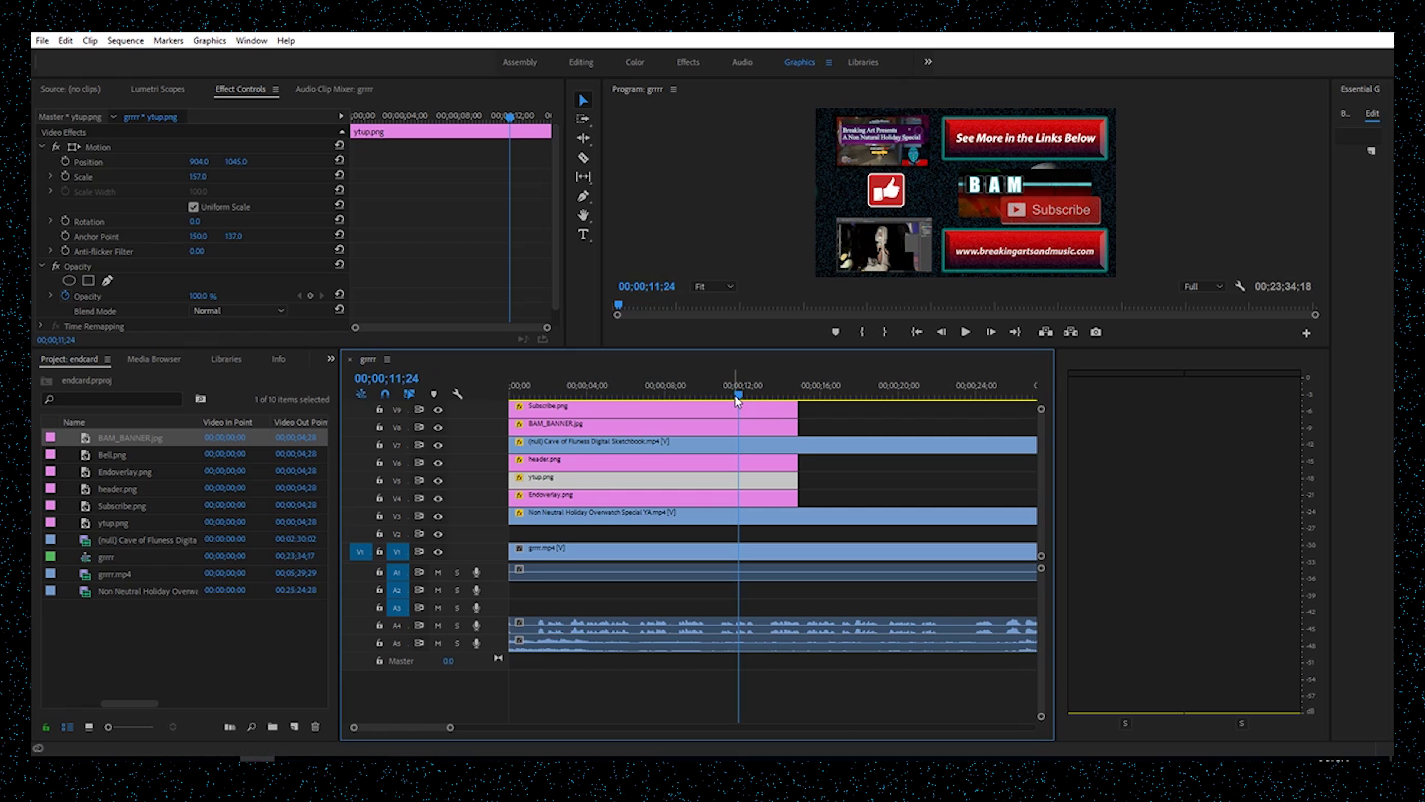
# - Trim the Subscribe and header clips to end at the 00;00;12;07 playhead
pyautogui.click(749, 391)
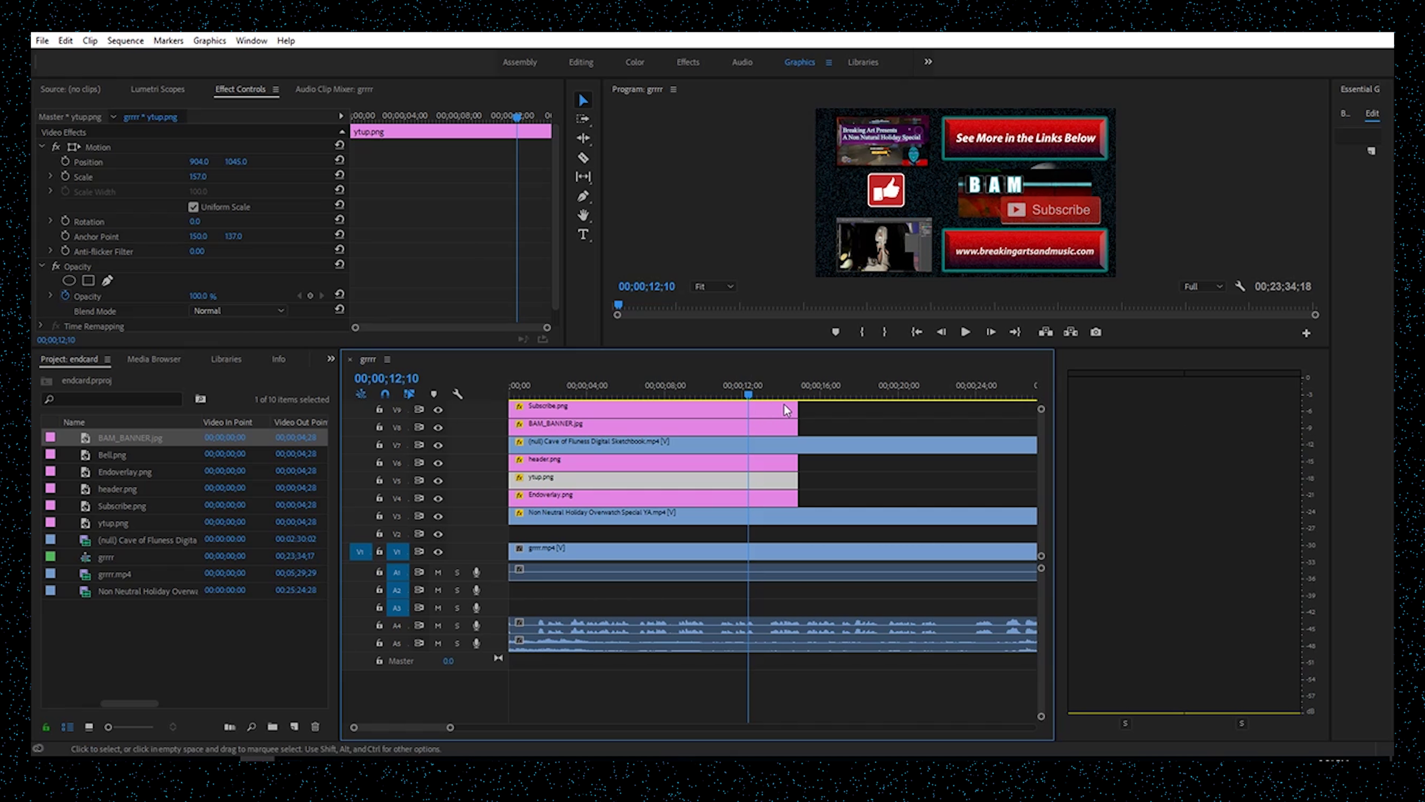
pyautogui.moveTo(792, 406); pyautogui.dragTo(749, 425)
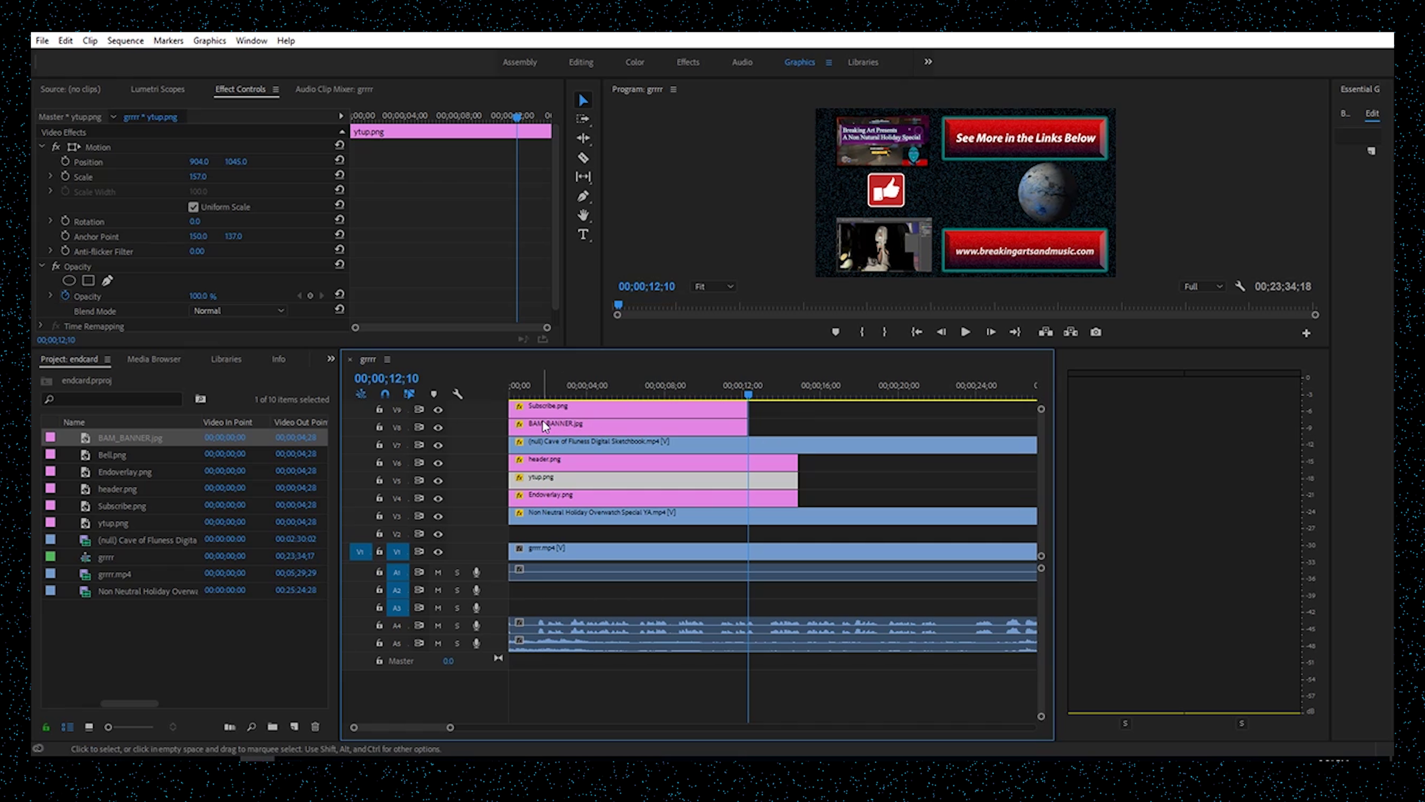
pyautogui.click(749, 396)
pyautogui.moveTo(749, 396); pyautogui.dragTo(747, 397)
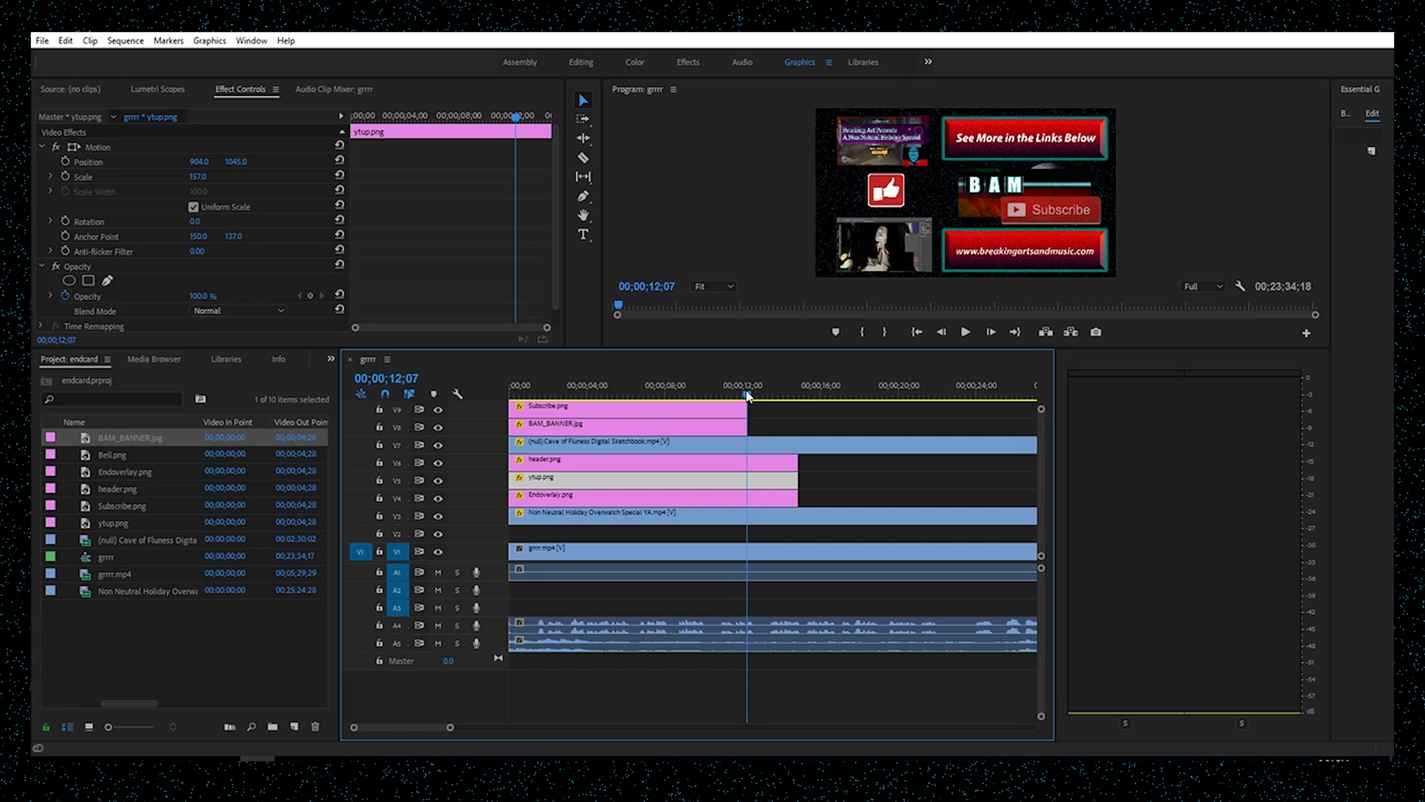
pyautogui.moveTo(776, 457); pyautogui.dragTo(747, 494)
pyautogui.press('c')
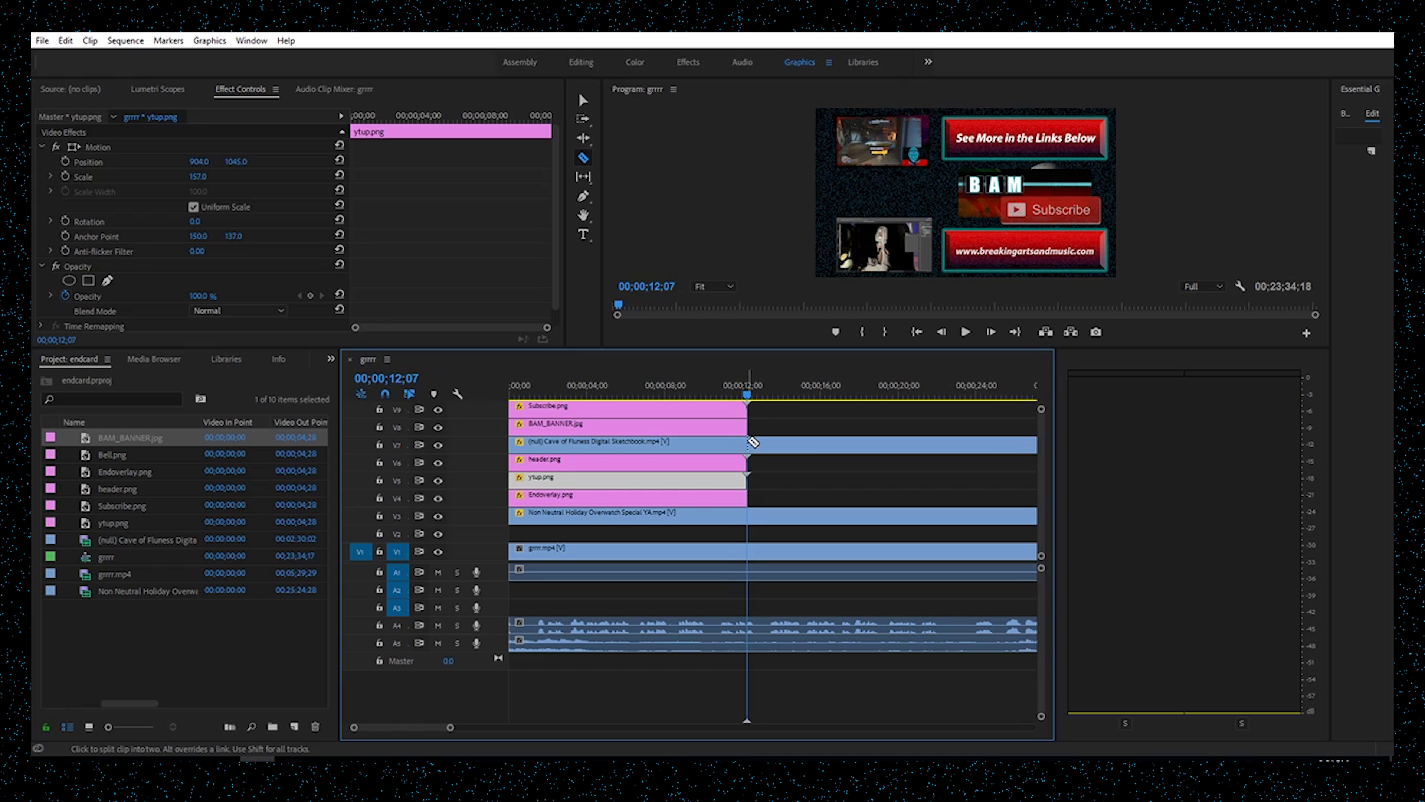
# - Razor-cut the Cave, Non Neutral and grrr.mp4 clips at 00;00;12;07 and delete everything after
pyautogui.click(749, 442)
pyautogui.click(749, 515)
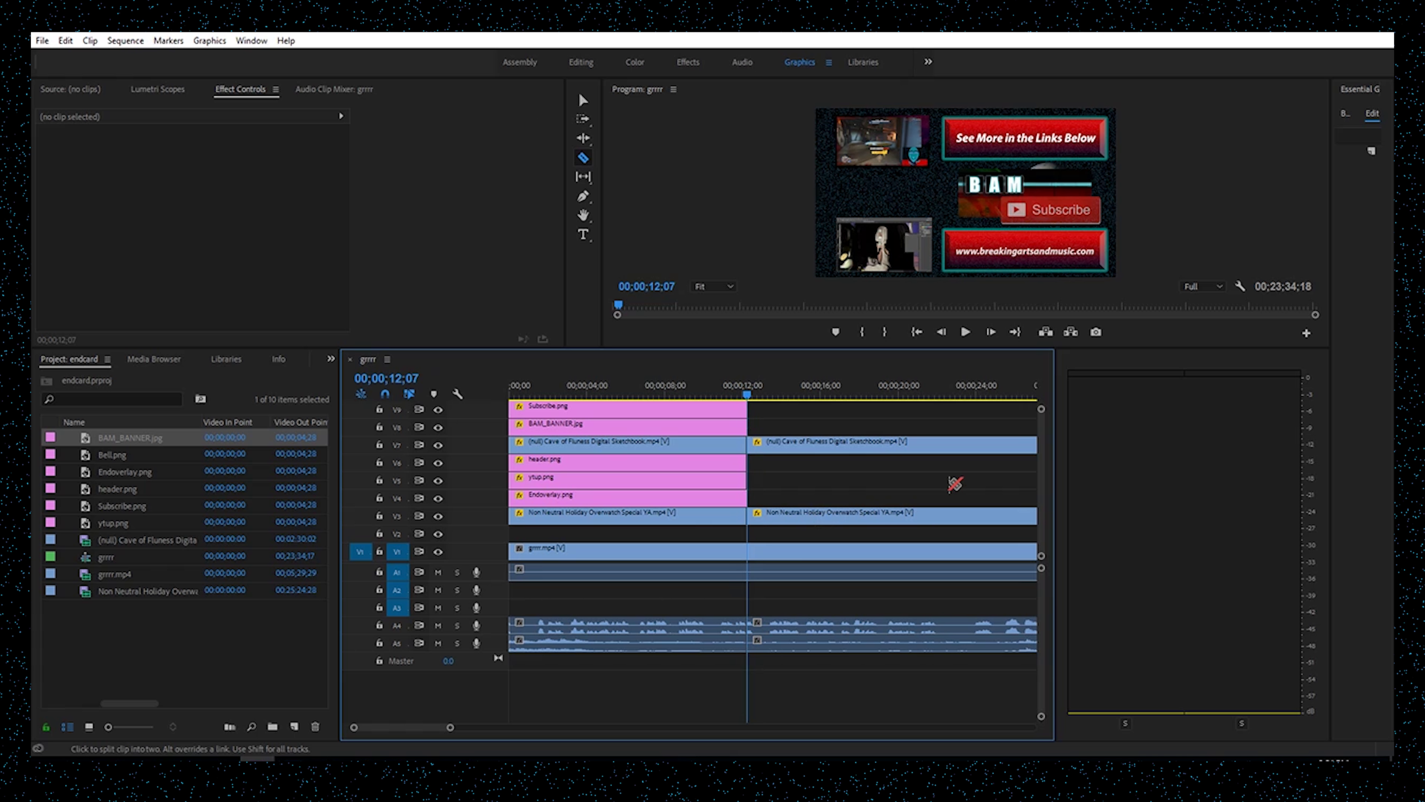
pyautogui.click(749, 551)
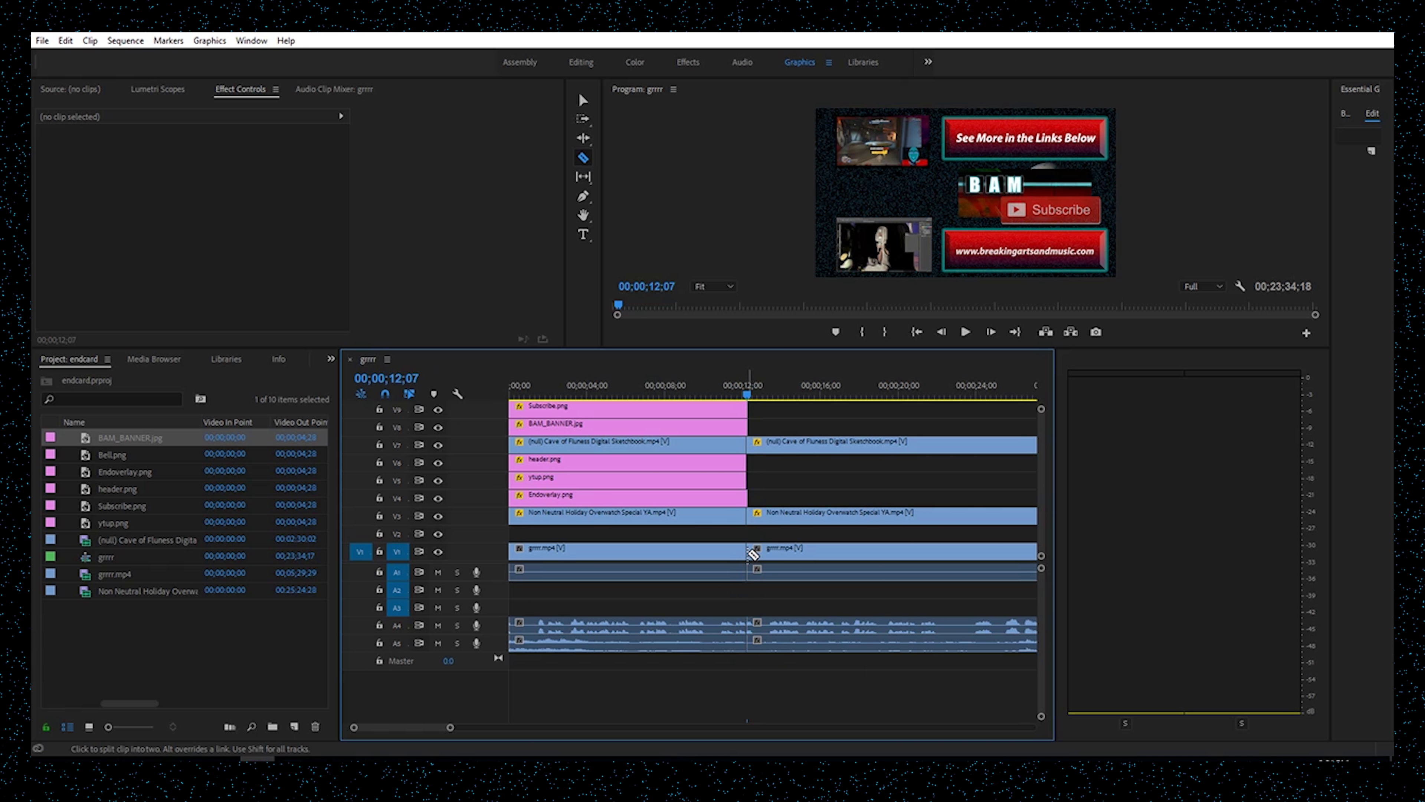
pyautogui.press('v')
pyautogui.moveTo(777, 404); pyautogui.dragTo(953, 710)
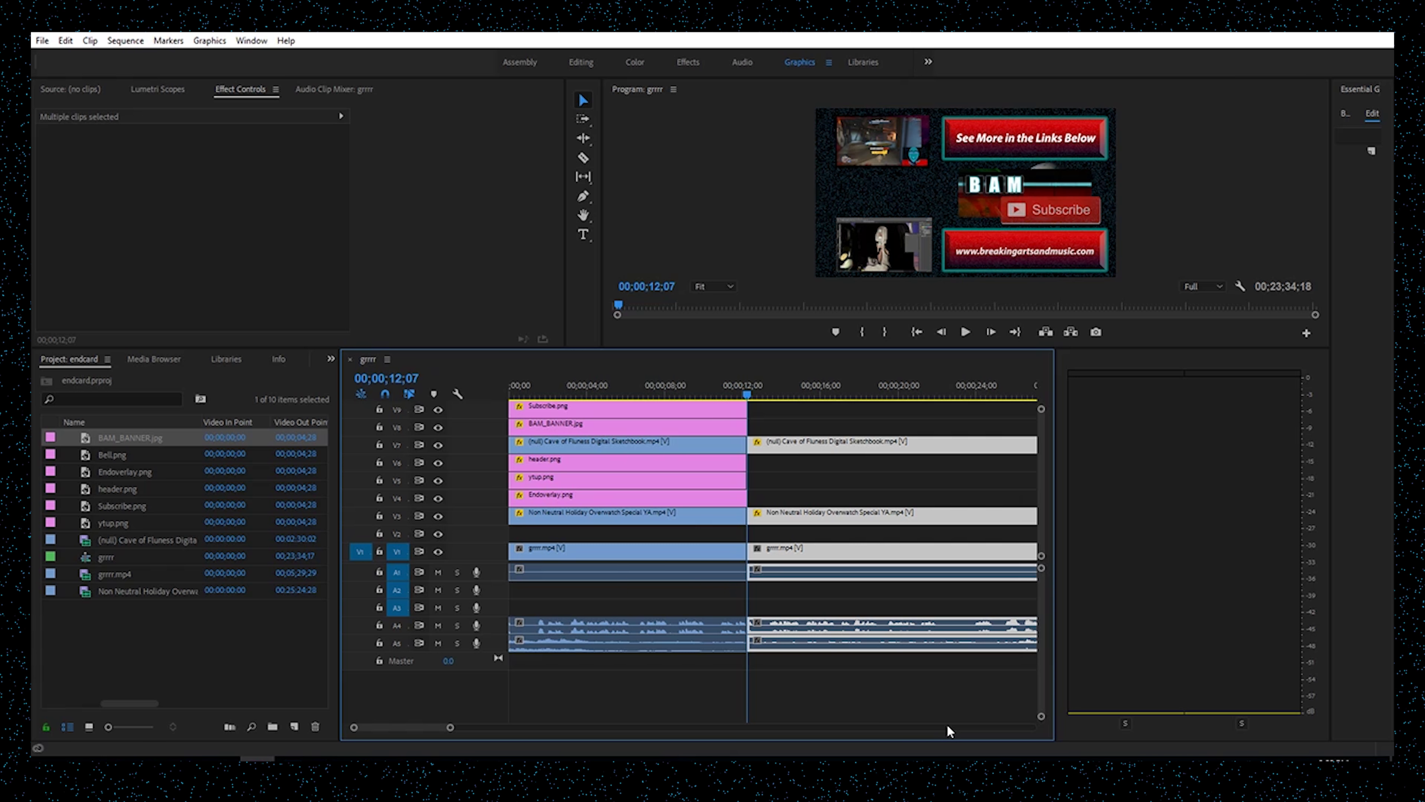
pyautogui.press('Delete')
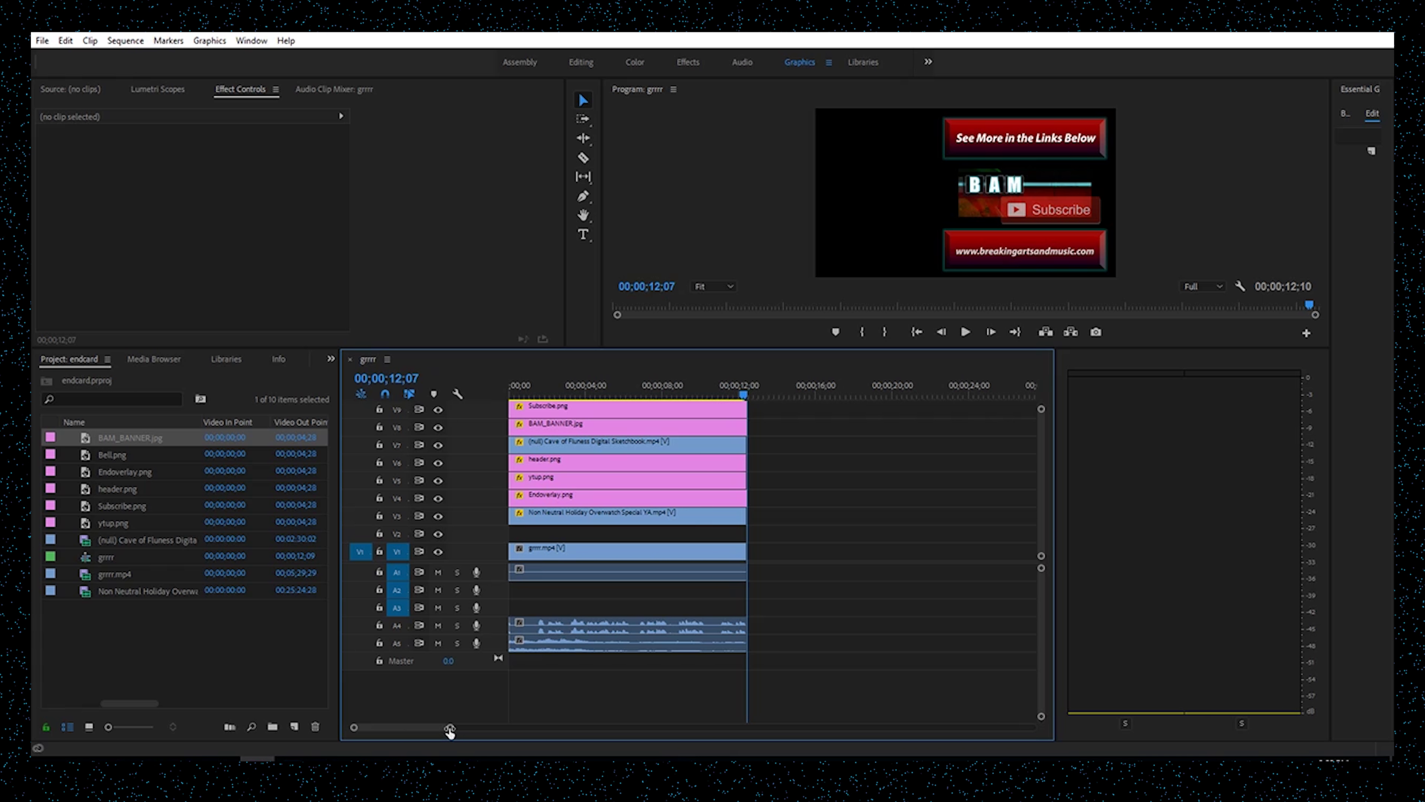
# - Delete all audio clips on tracks A1–A5 and park the playhead near one second
pyautogui.moveTo(450, 728); pyautogui.dragTo(485, 728)
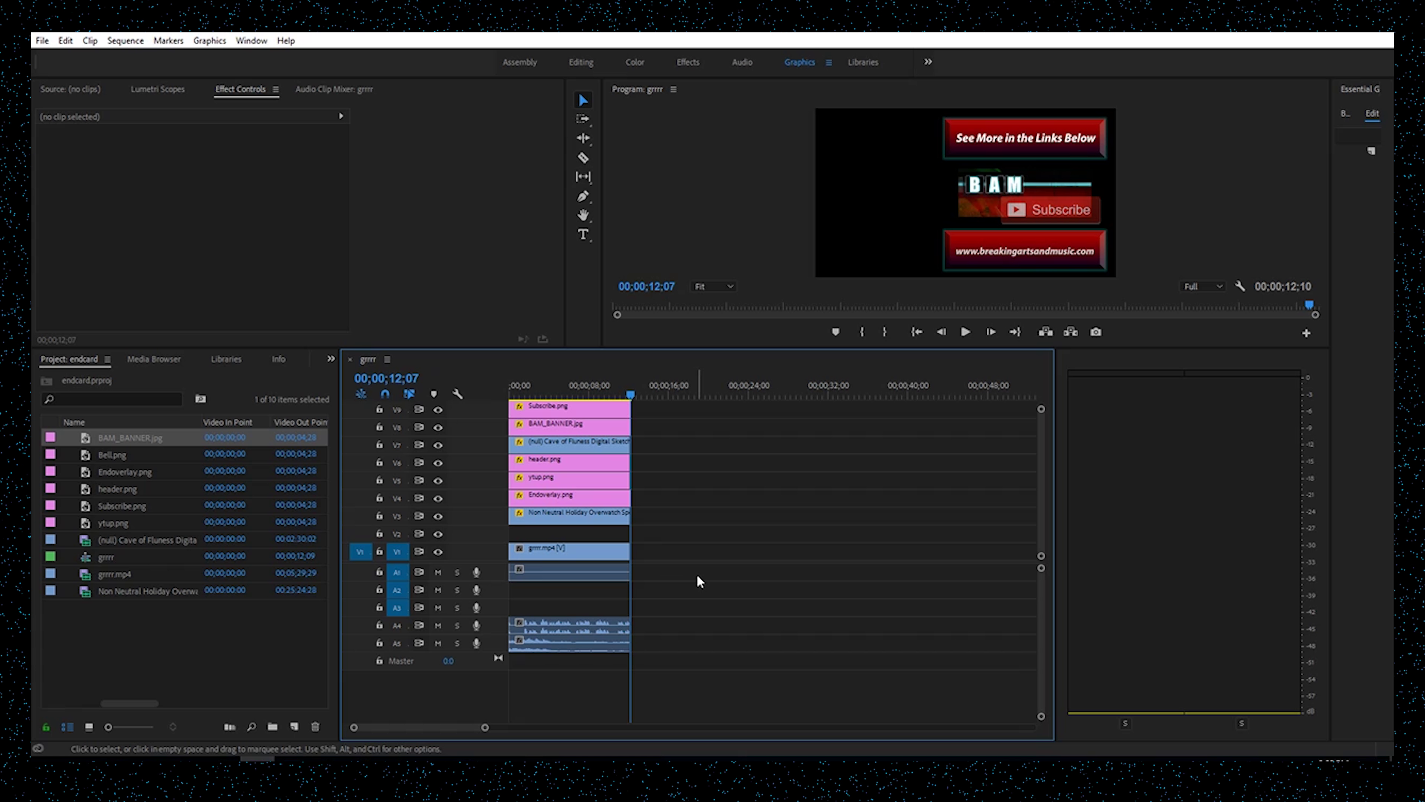
pyautogui.moveTo(694, 566); pyautogui.dragTo(508, 663)
pyautogui.press('Delete')
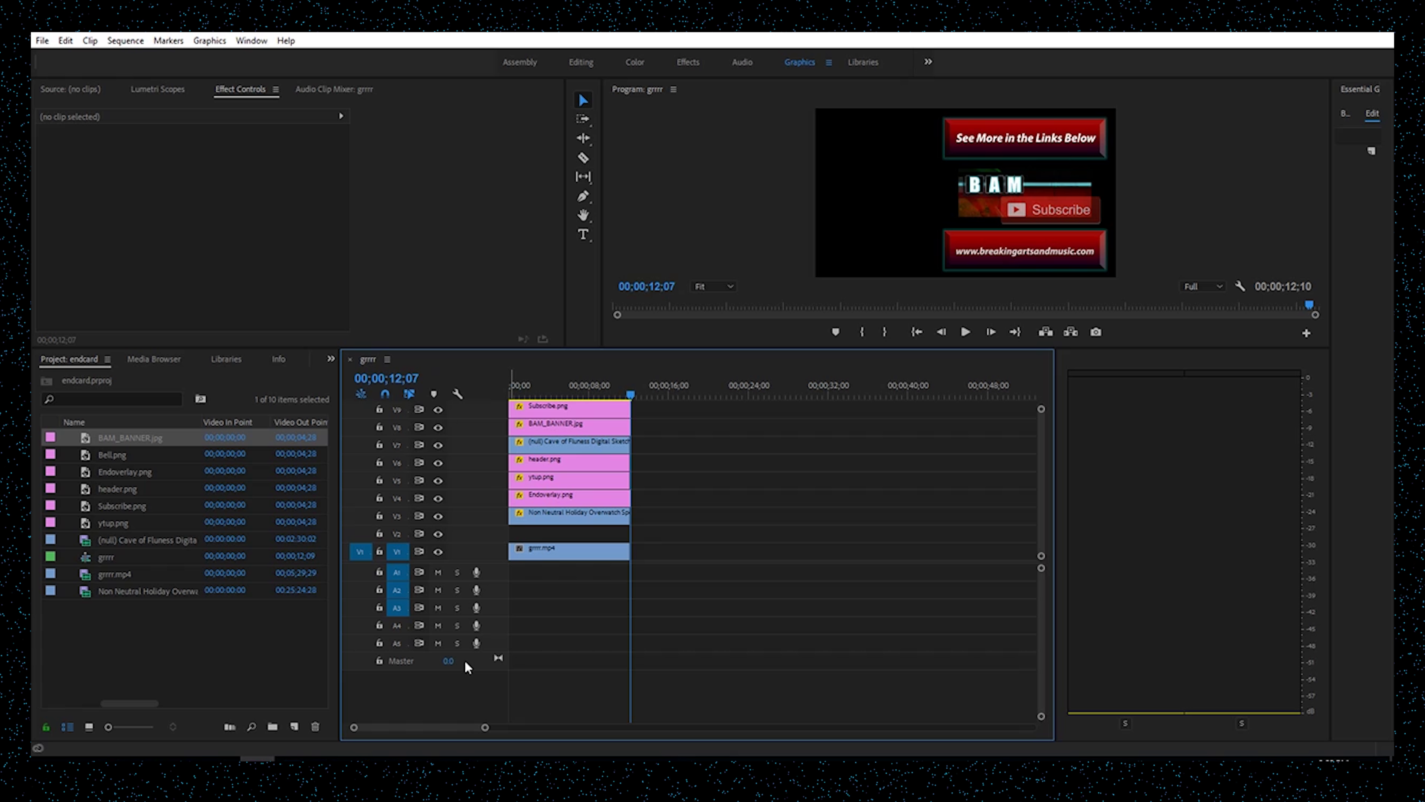
pyautogui.click(524, 393)
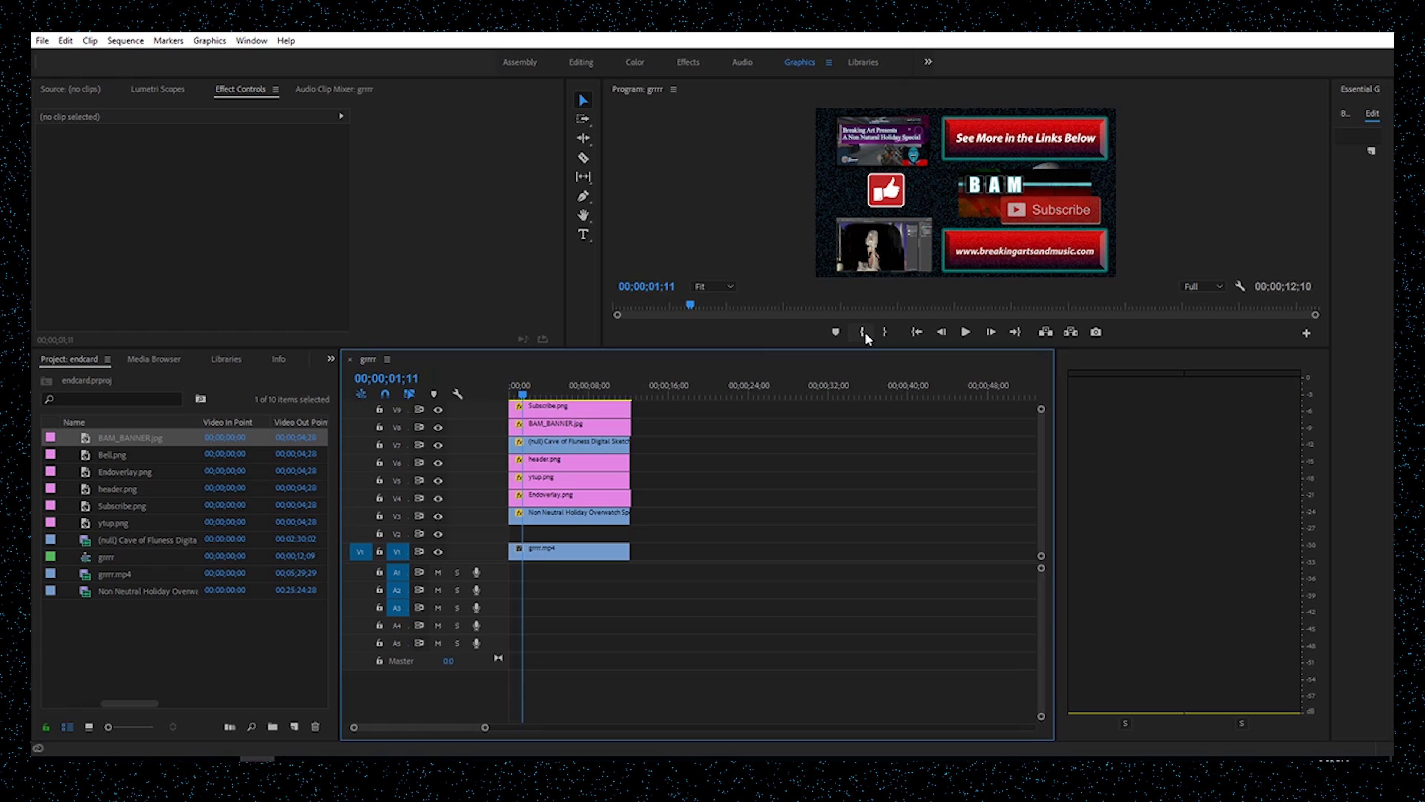
# - Play the sequence from the start and stop at 00;00;10;26
pyautogui.click(915, 332)
pyautogui.press('space')
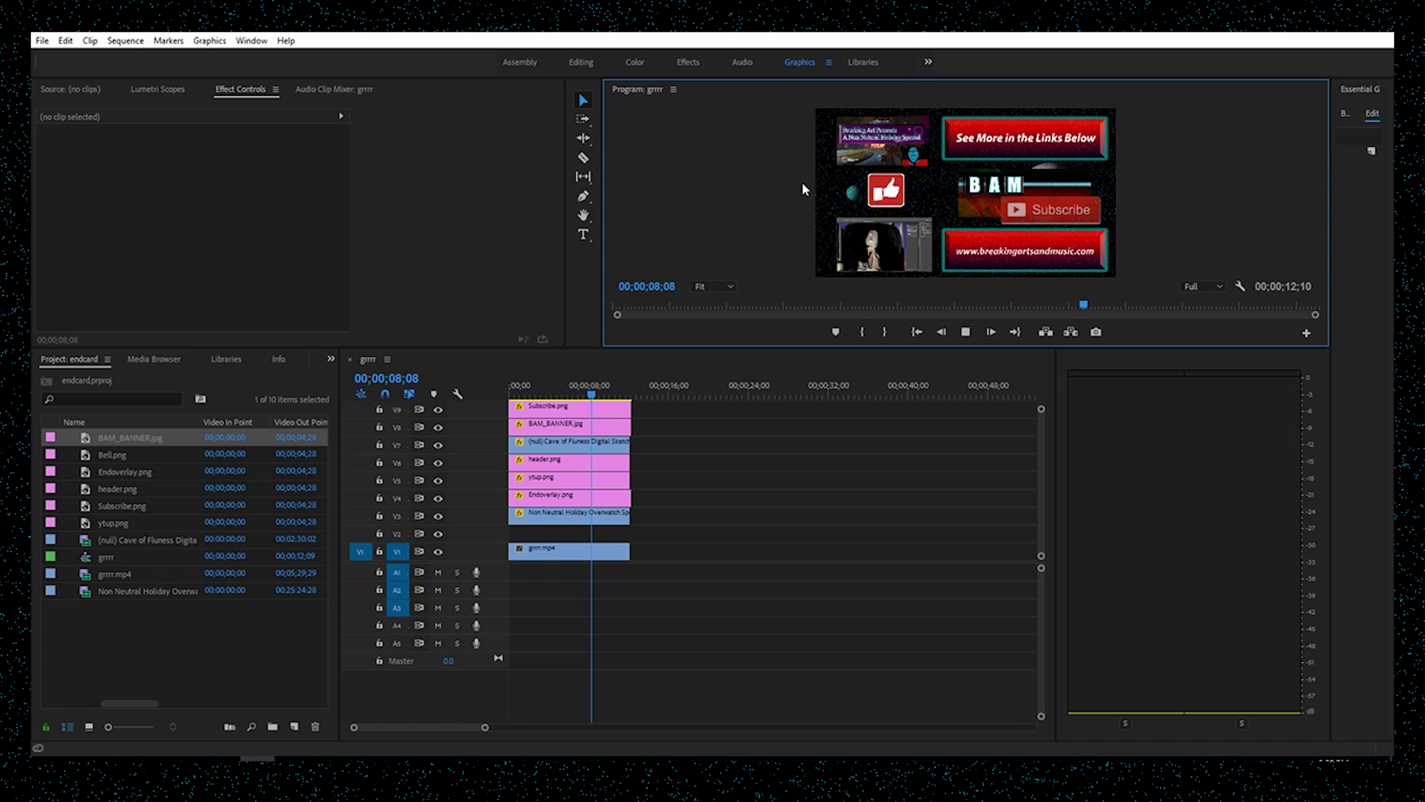
pyautogui.click(966, 332)
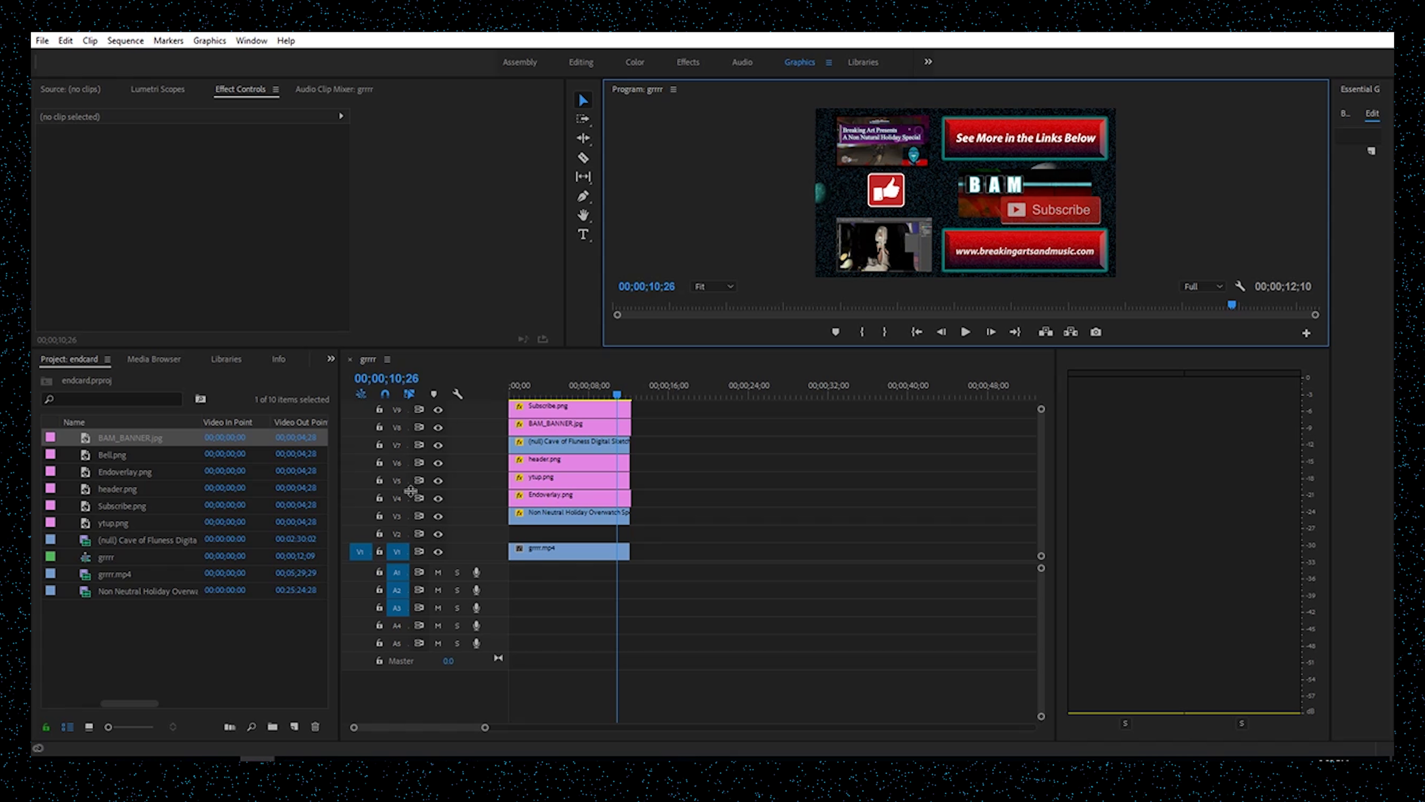
# - Toggle the V5 thumbs-up track off and on, then select the ytup.png clip
pyautogui.click(434, 481)
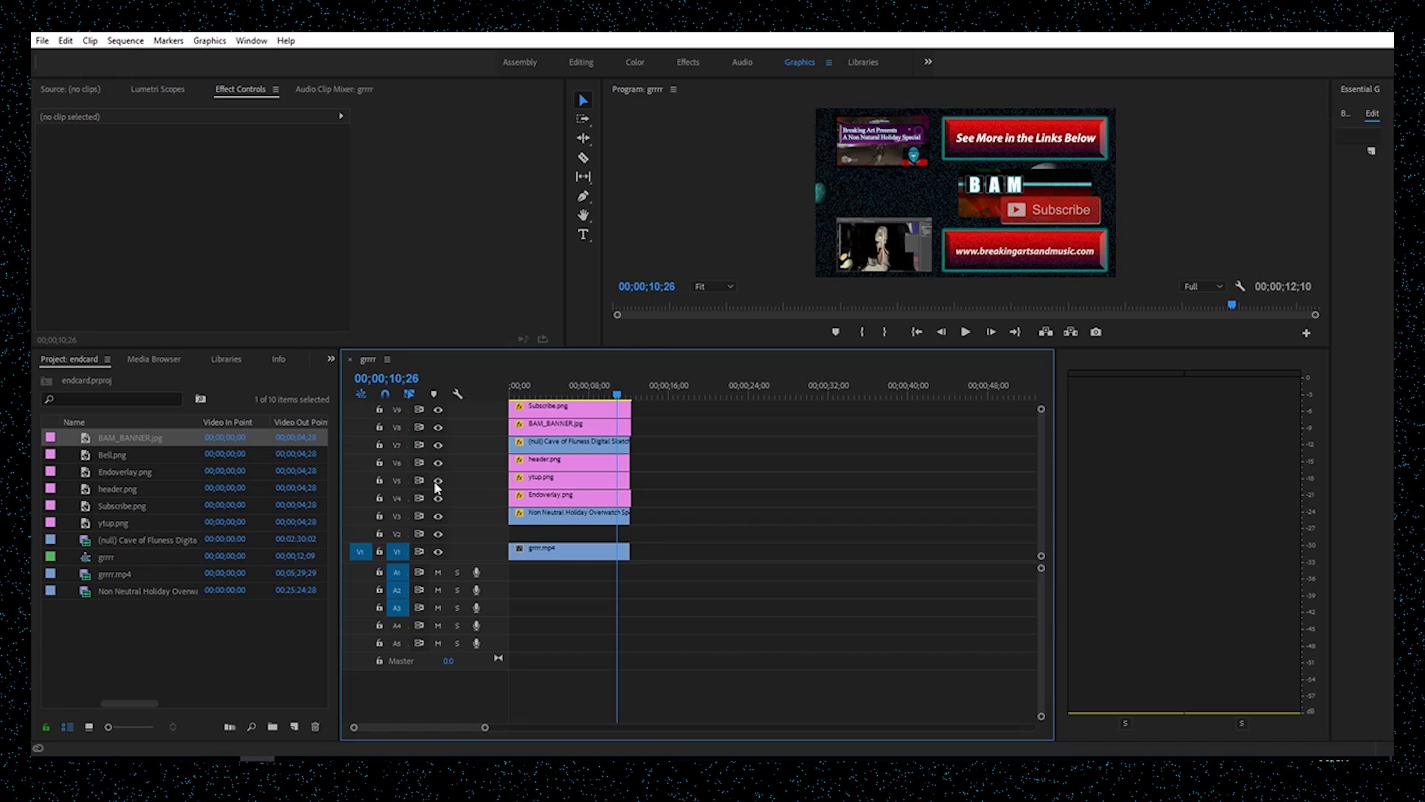
pyautogui.click(435, 481)
pyautogui.click(568, 477)
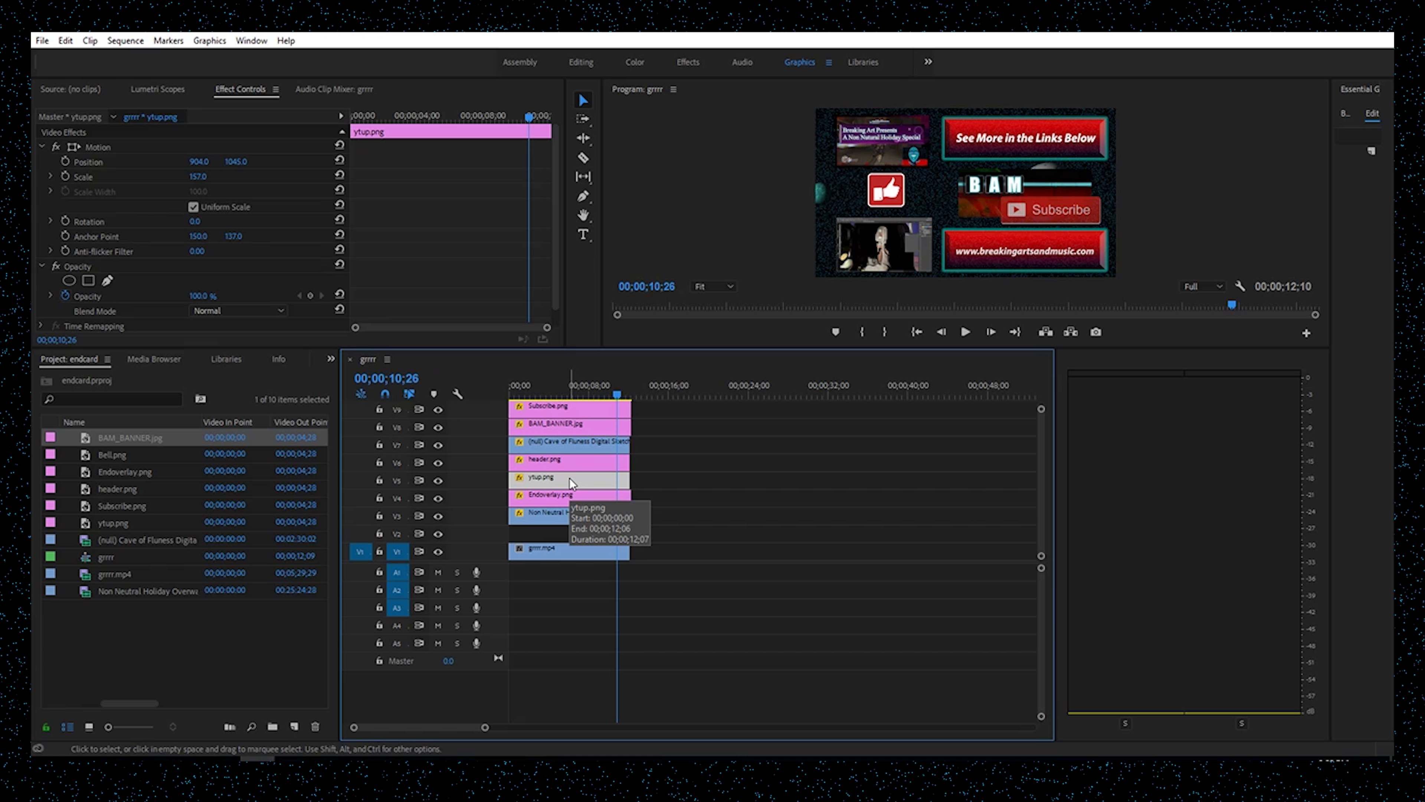
# - Keyframe the thumbs-up opacity at 0%, 100%, 27% and 100%, bunched near the clip start
pyautogui.moveTo(201, 296); pyautogui.dragTo(141, 296)
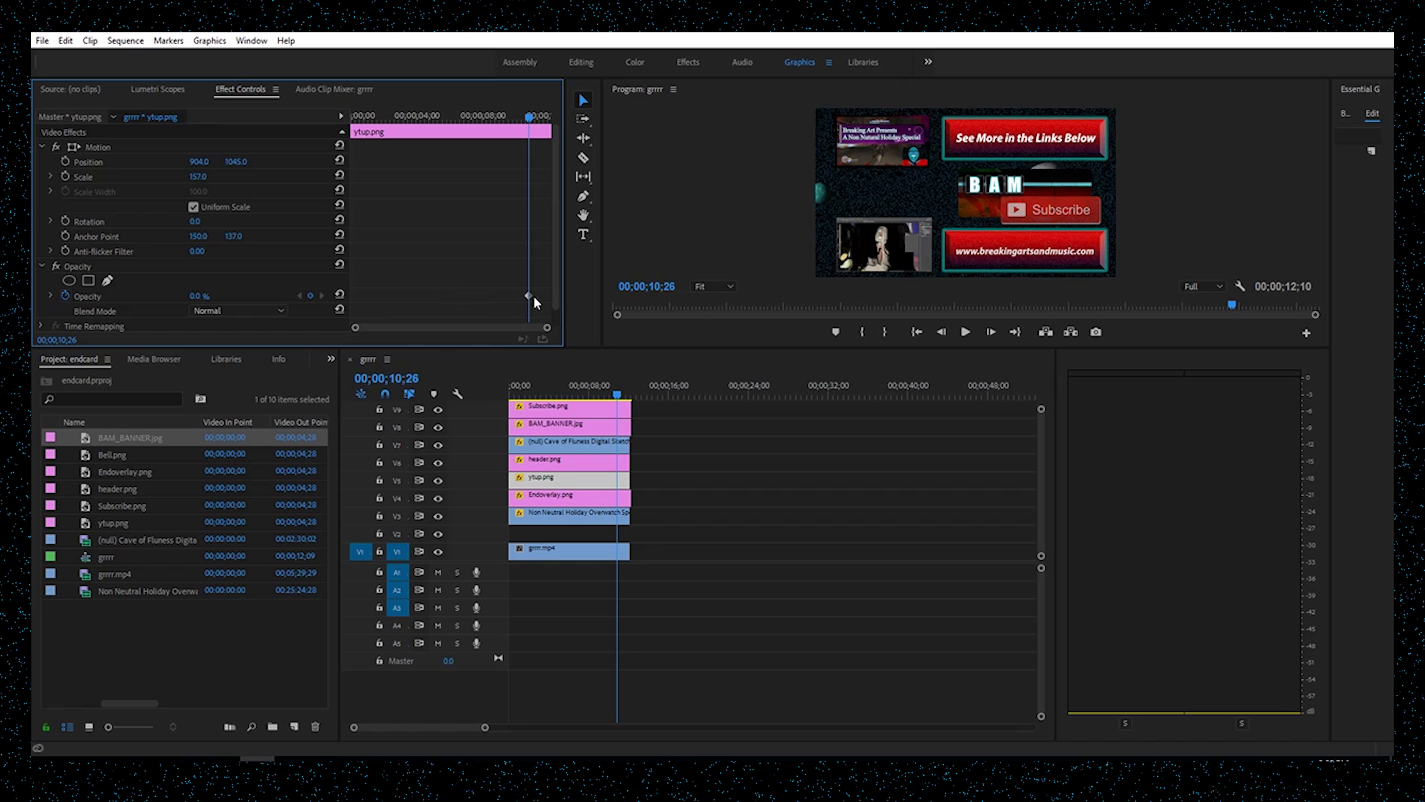
pyautogui.moveTo(528, 295); pyautogui.dragTo(352, 295)
pyautogui.moveTo(195, 298); pyautogui.dragTo(363, 297)
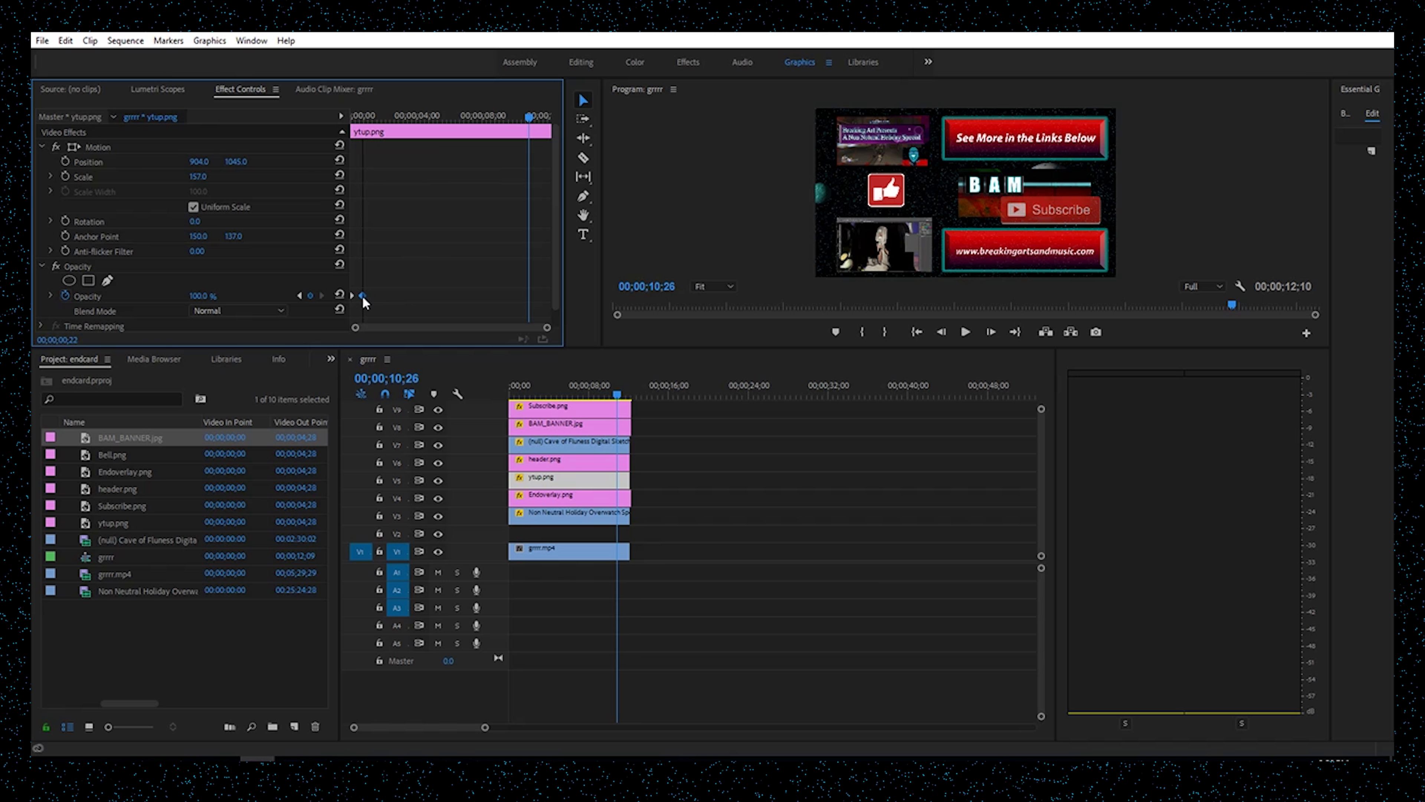
pyautogui.moveTo(198, 296); pyautogui.dragTo(149, 297)
pyautogui.moveTo(527, 295); pyautogui.dragTo(373, 303)
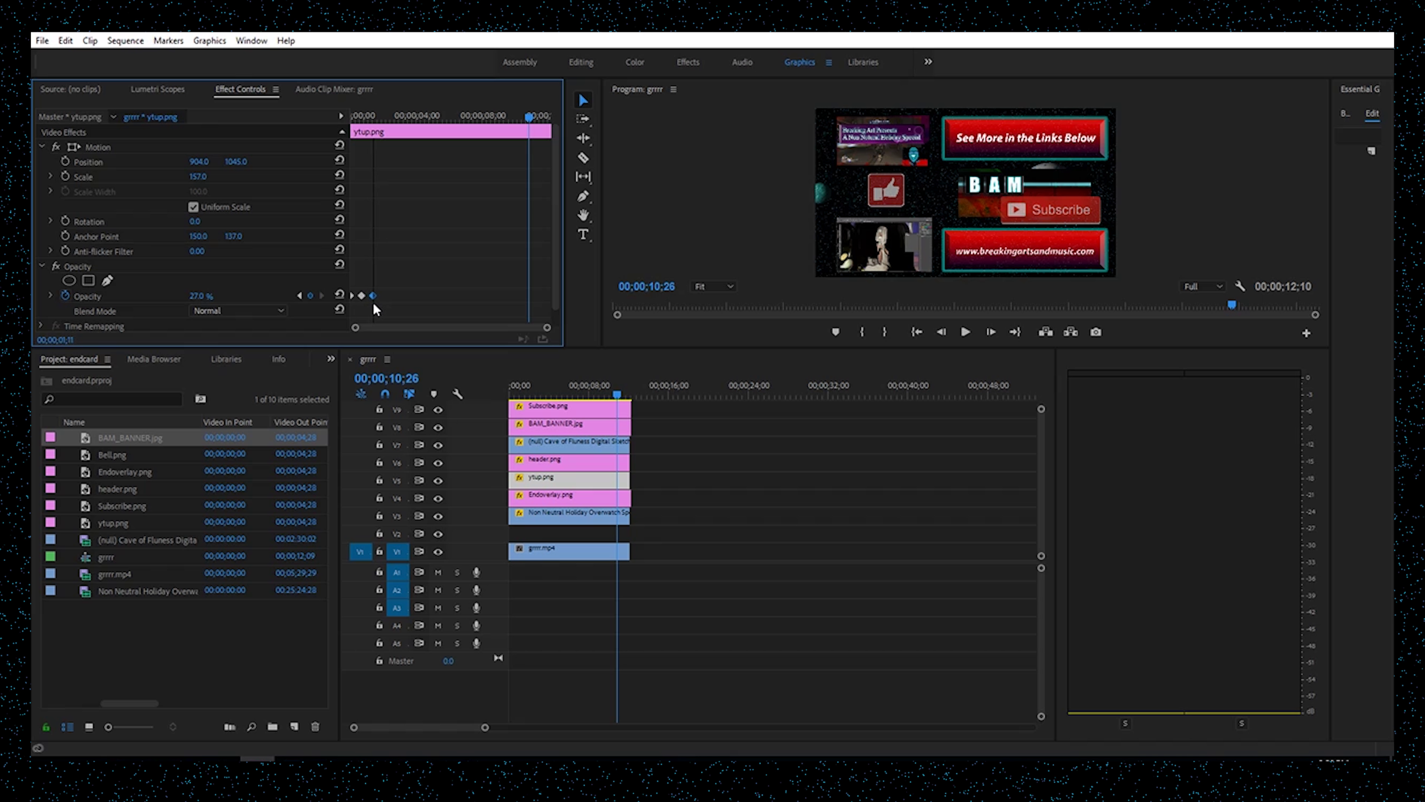
pyautogui.moveTo(200, 296); pyautogui.dragTo(258, 296)
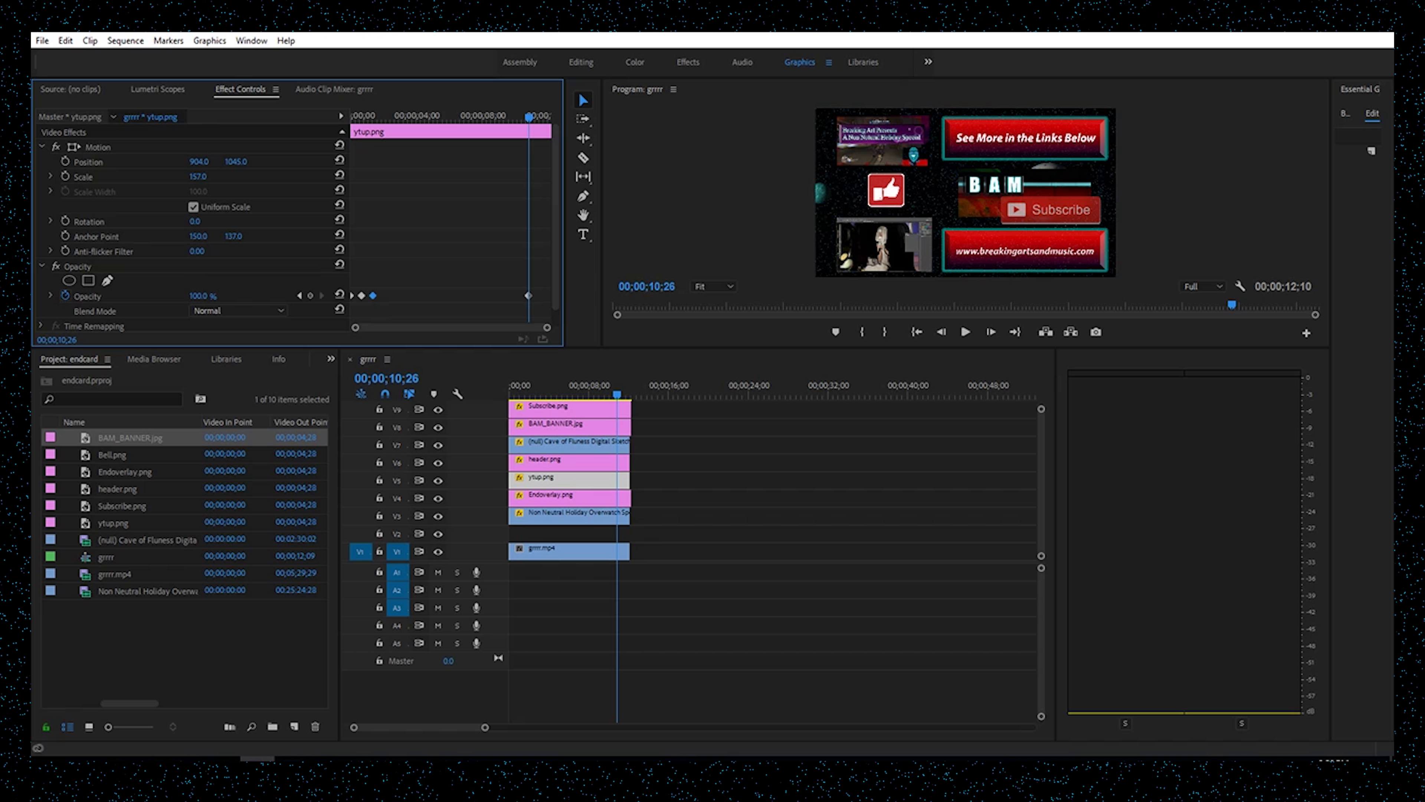
pyautogui.click(458, 115)
pyautogui.moveTo(462, 295); pyautogui.dragTo(428, 301)
# - Paste two more copies of the opacity keyframes further along the thumbs-up clip
pyautogui.hotkey('ctrl', 'v')
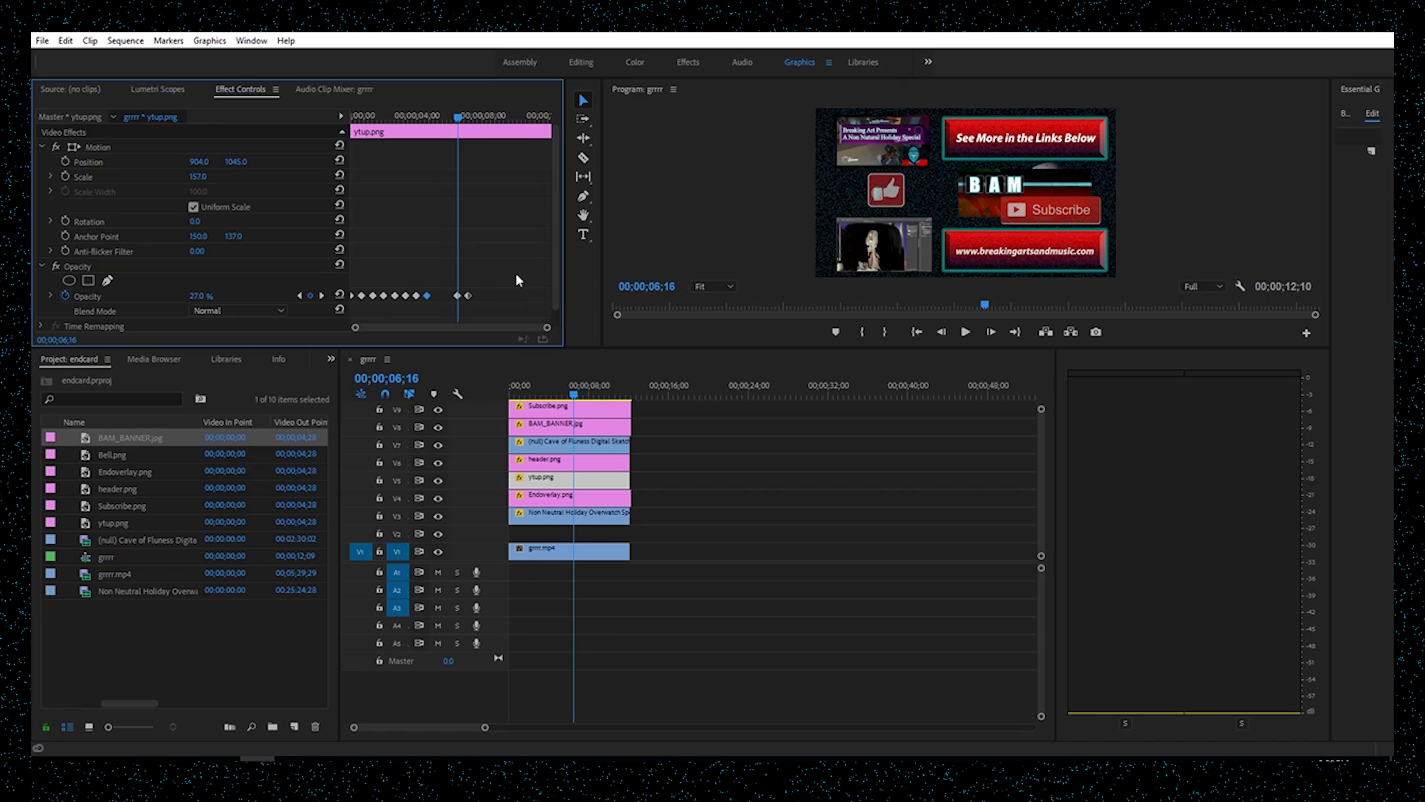
pyautogui.moveTo(461, 297); pyautogui.dragTo(372, 310)
pyautogui.click(483, 272)
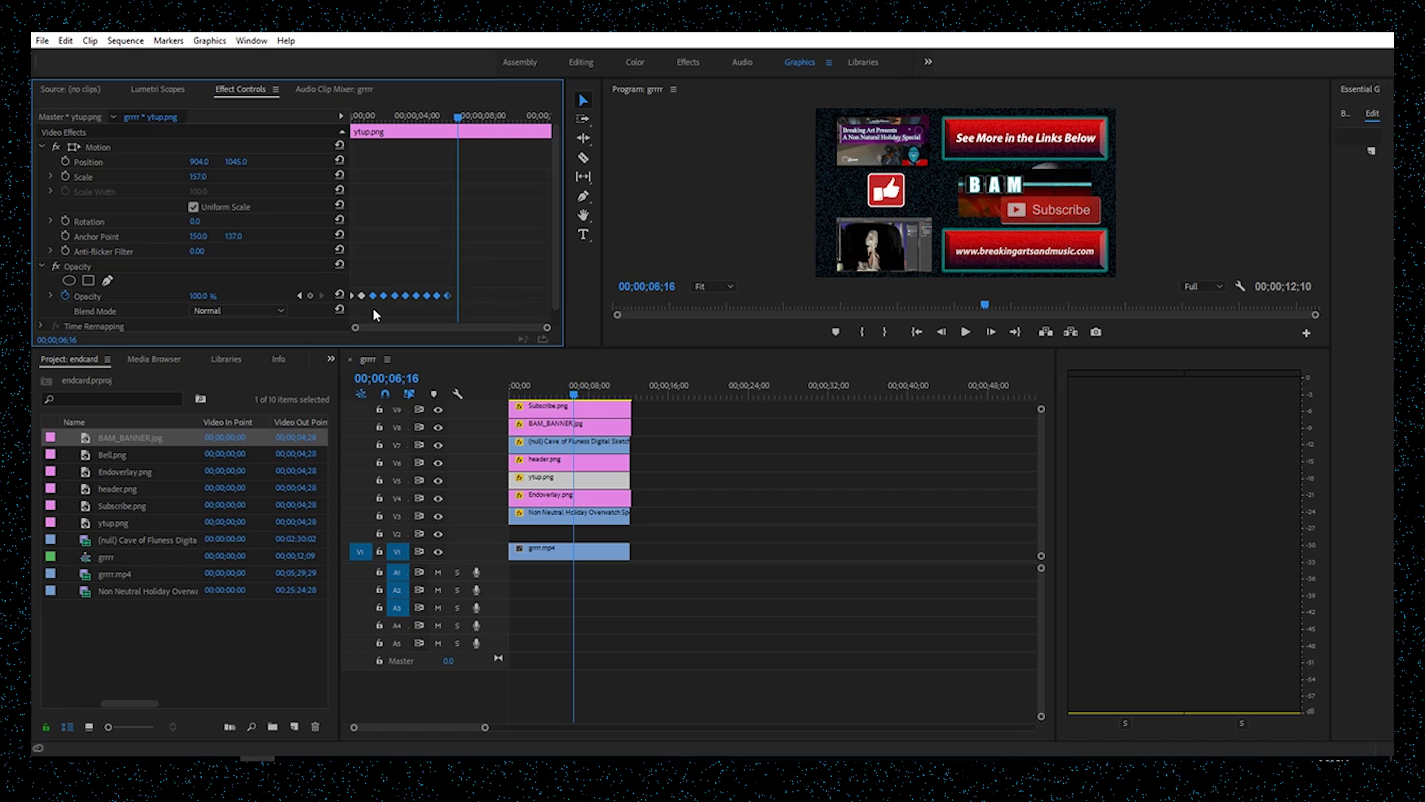
pyautogui.hotkey('ctrl', 'v')
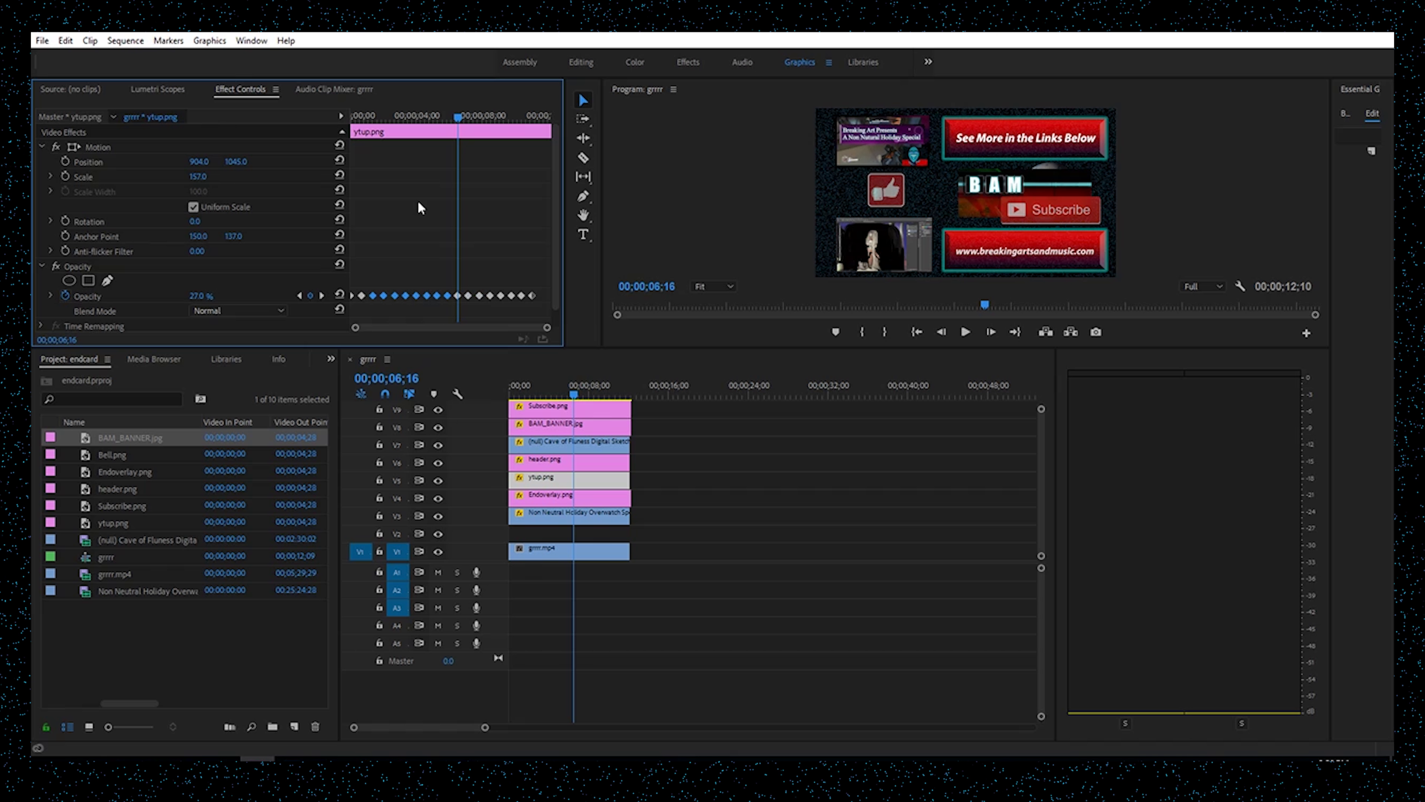
# - Preview around 00;00;10;06 and 00;00;06;19, then paste a 27% opacity keyframe near 00;00;11;18
pyautogui.moveTo(538, 117); pyautogui.dragTo(508, 131)
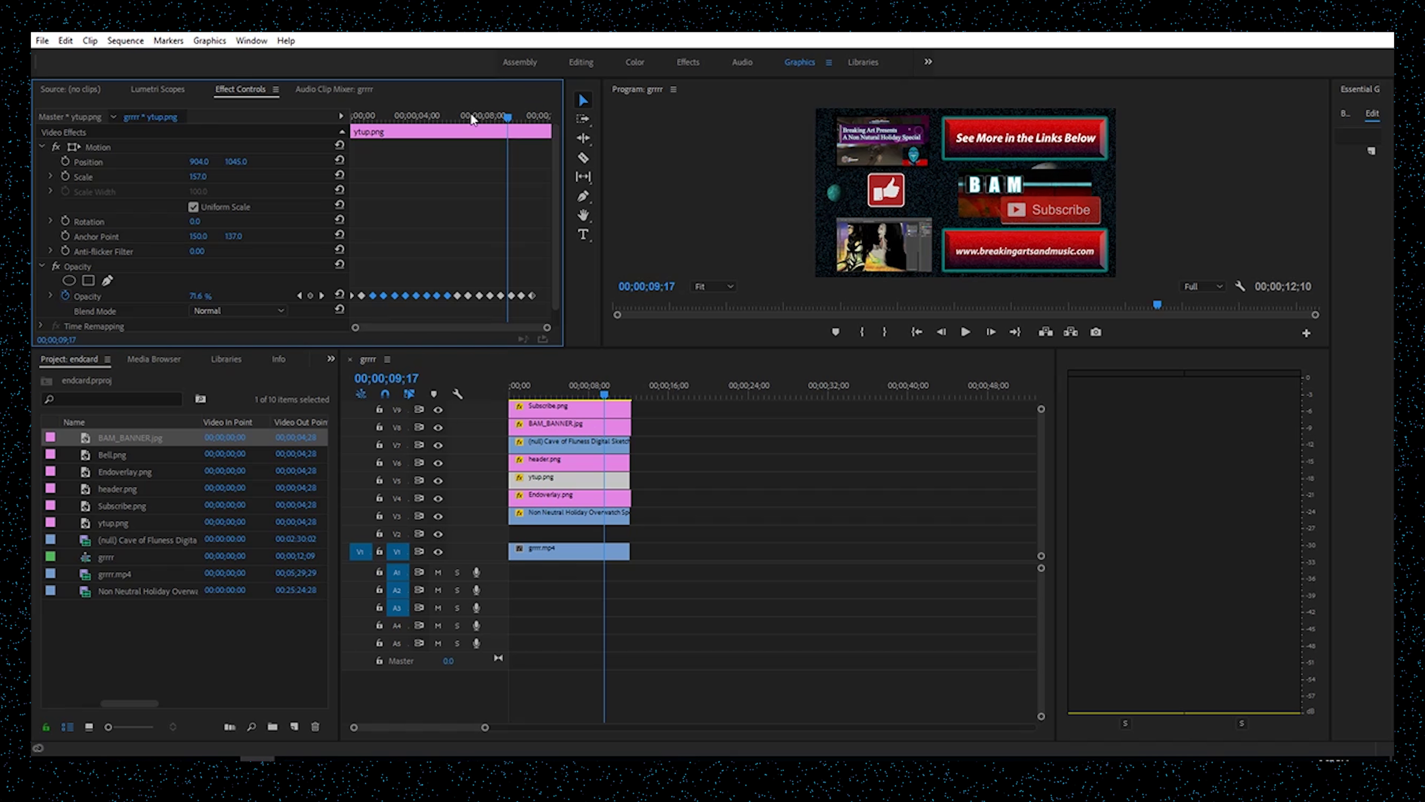
pyautogui.moveTo(609, 393)
pyautogui.mouseDown()
pyautogui.moveTo(576, 395)
pyautogui.moveTo(628, 388)
pyautogui.mouseUp()
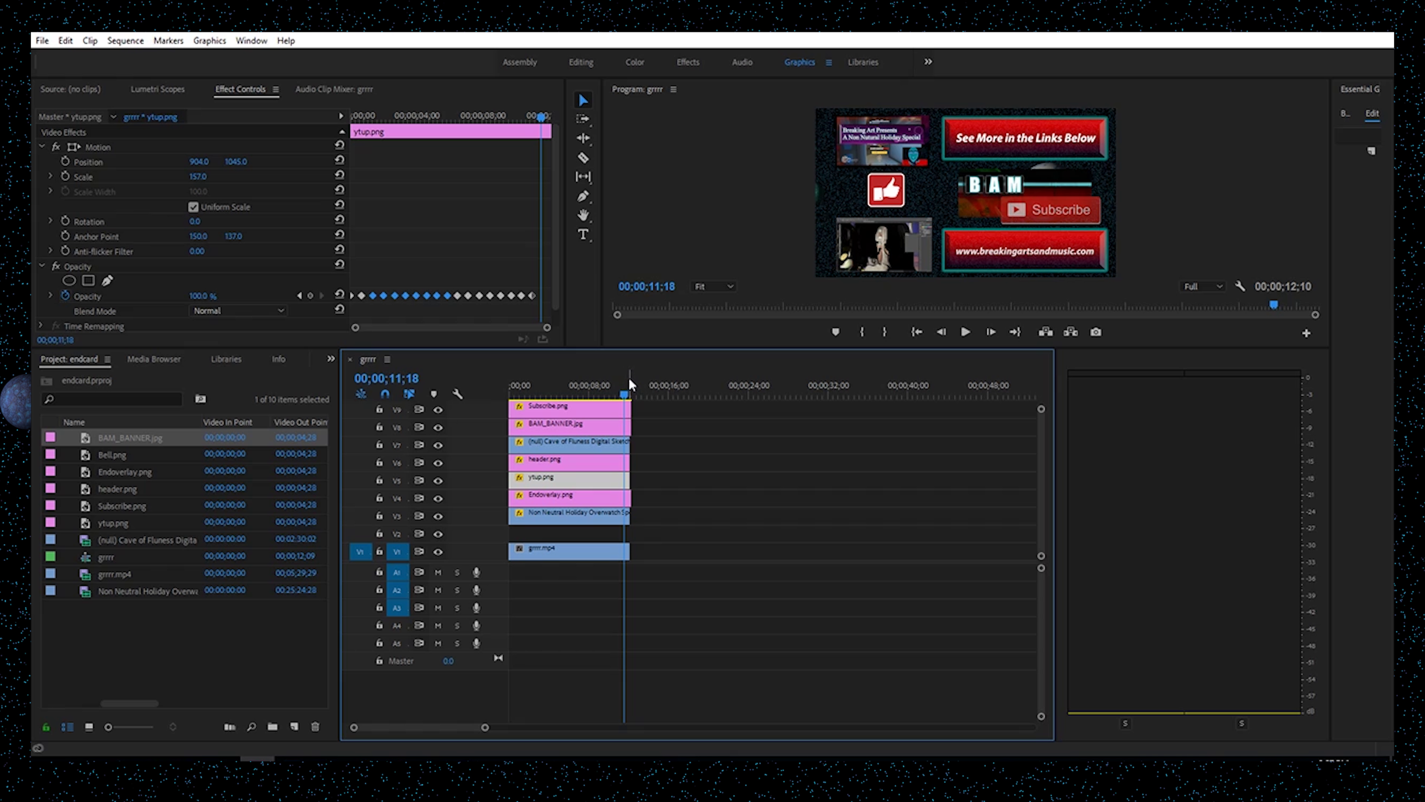
pyautogui.click(543, 301)
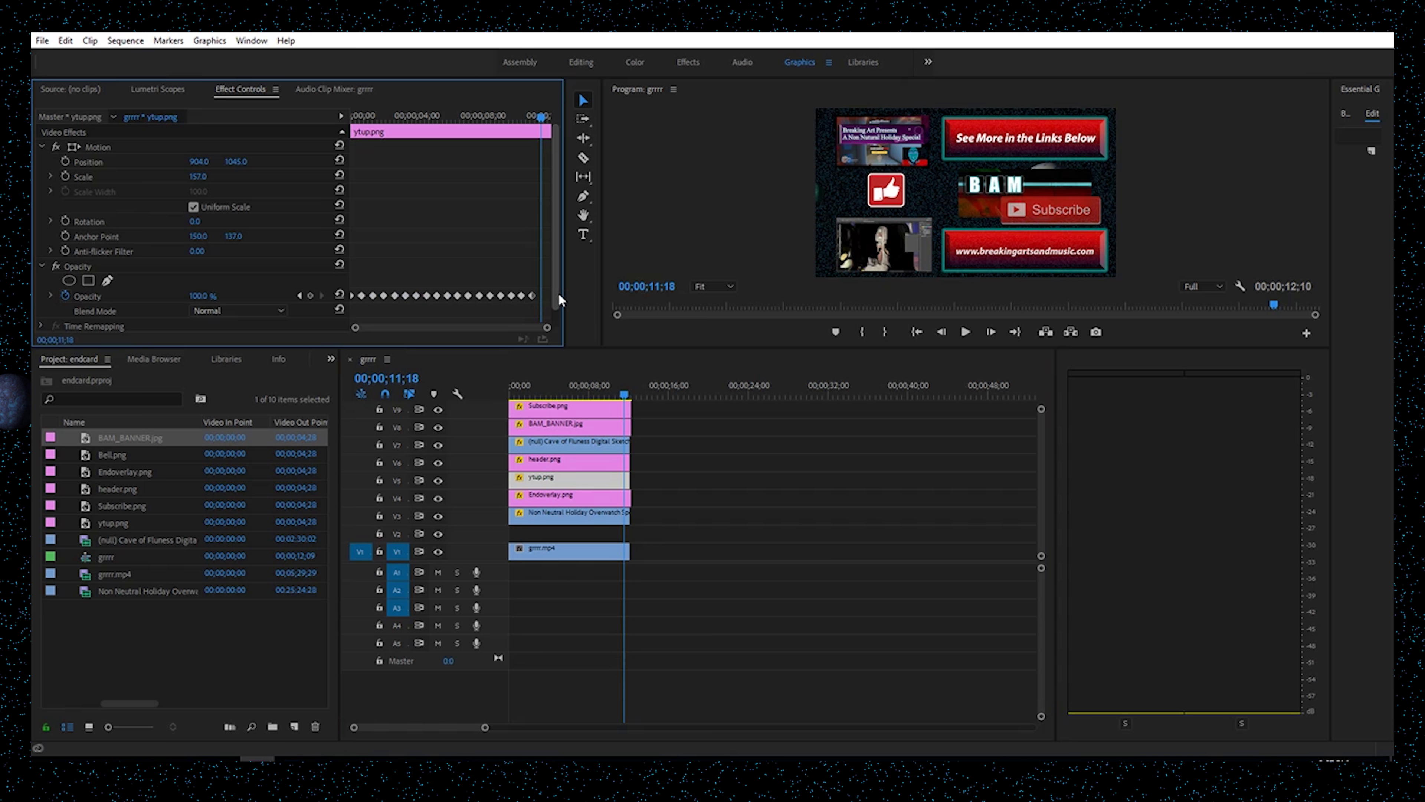
pyautogui.hotkey('ctrl', 'v')
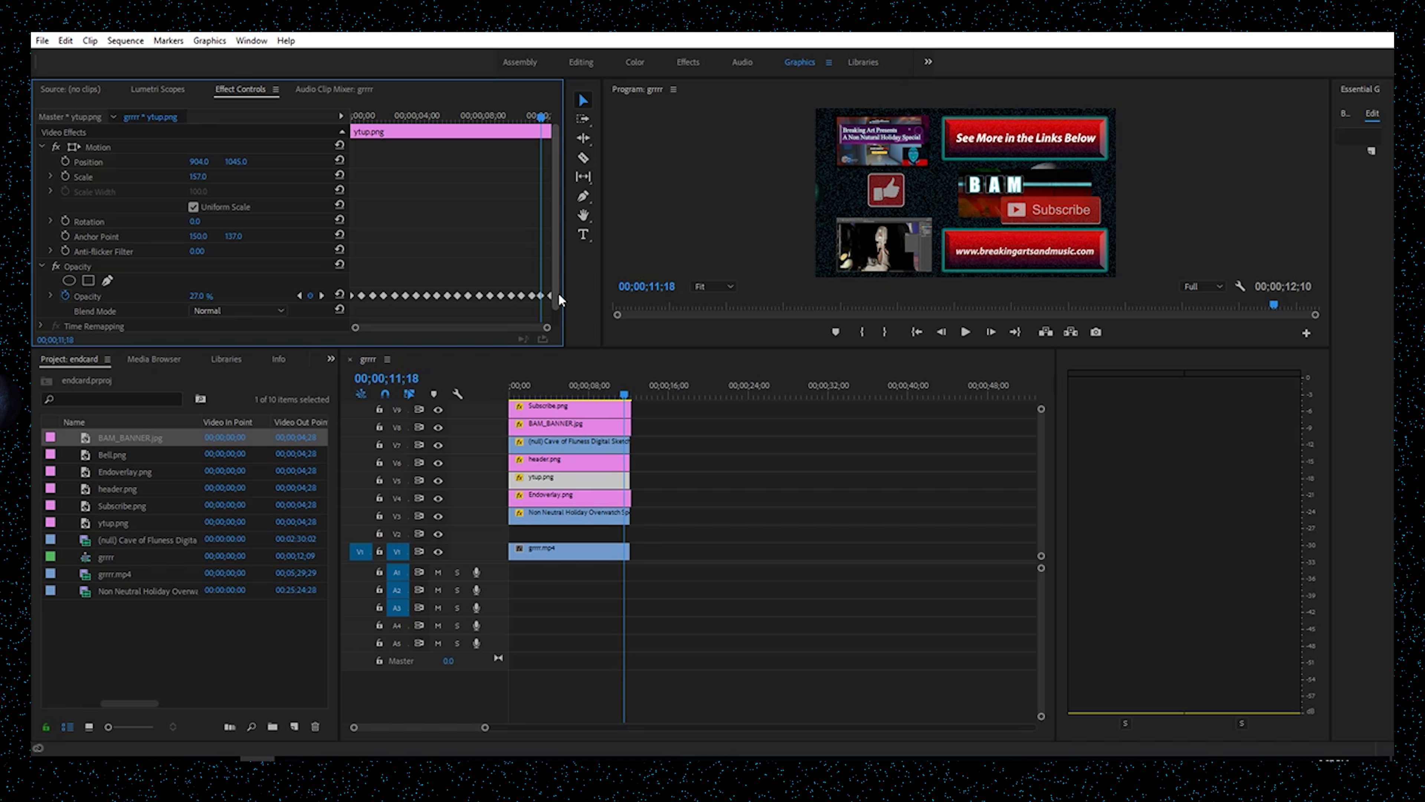
pyautogui.click(916, 332)
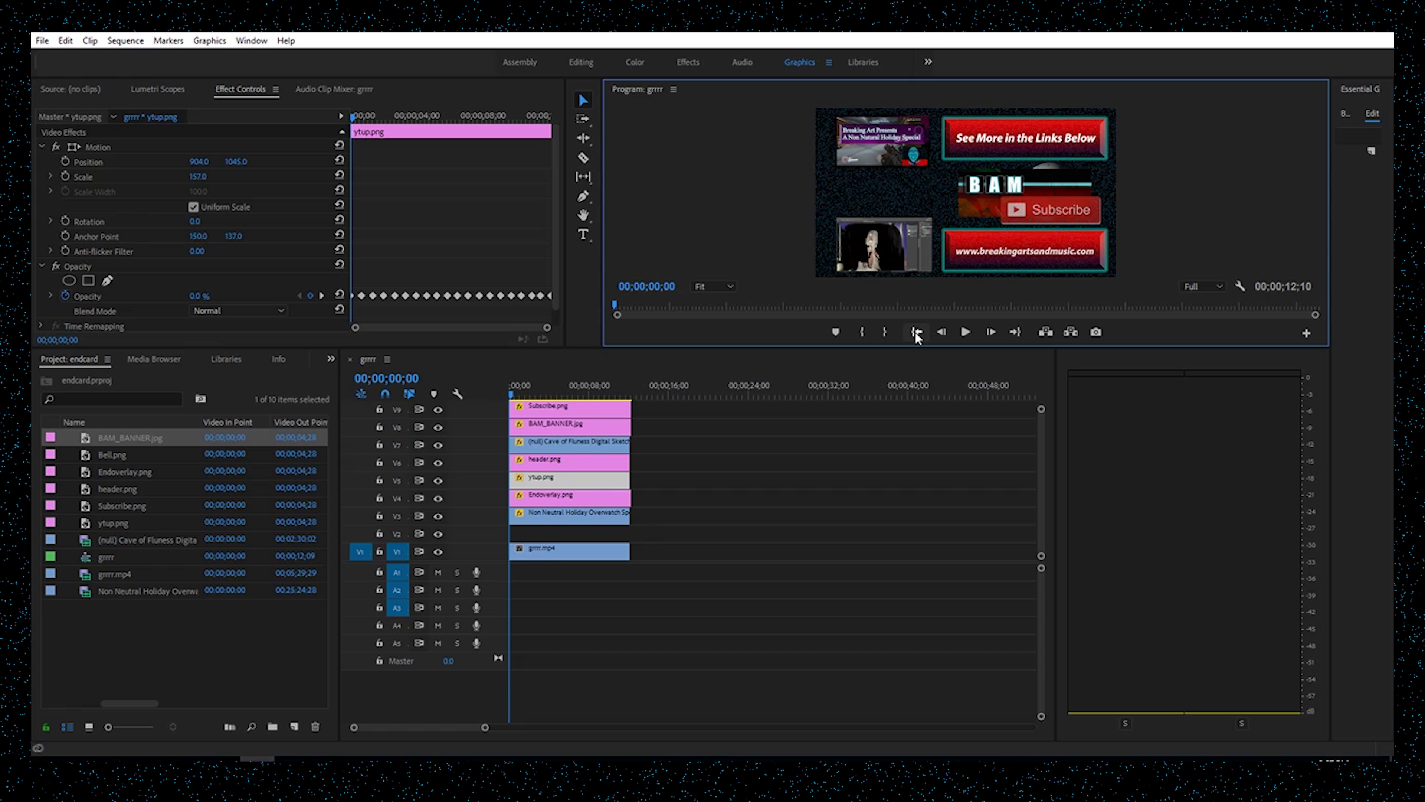
pyautogui.click(965, 332)
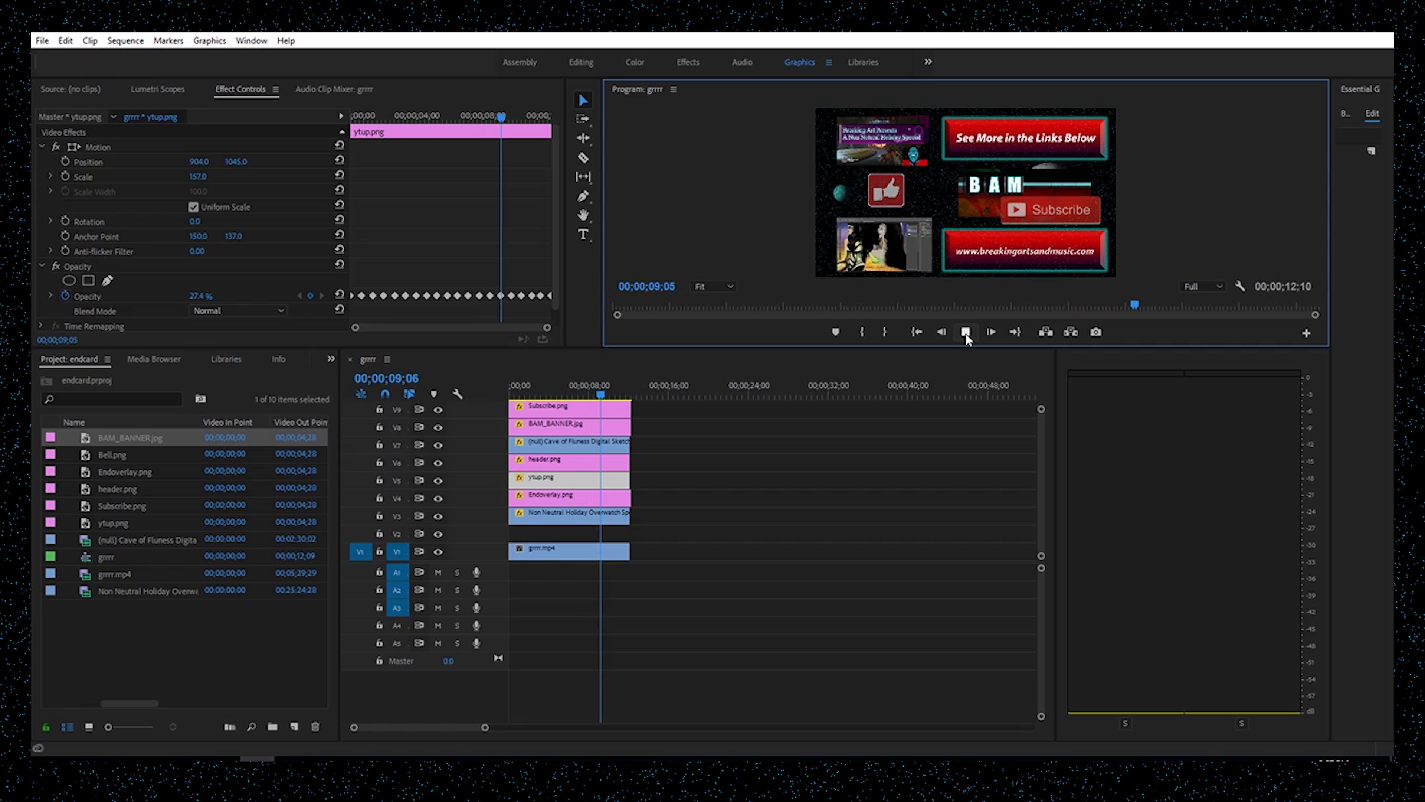
pyautogui.click(966, 333)
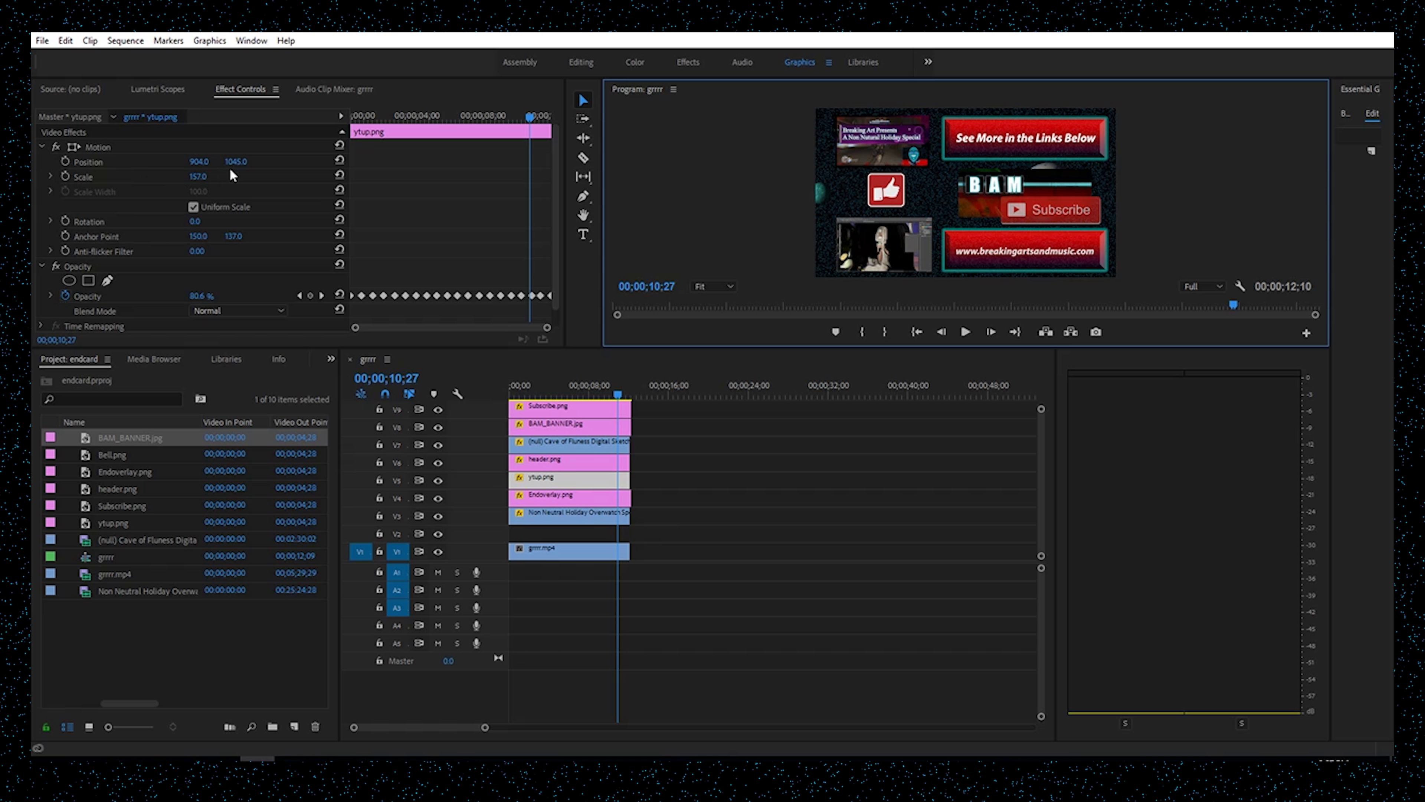
# - Keyframe the thumbs-up scale from 157 at the clip start to 215 near its end
pyautogui.click(65, 176)
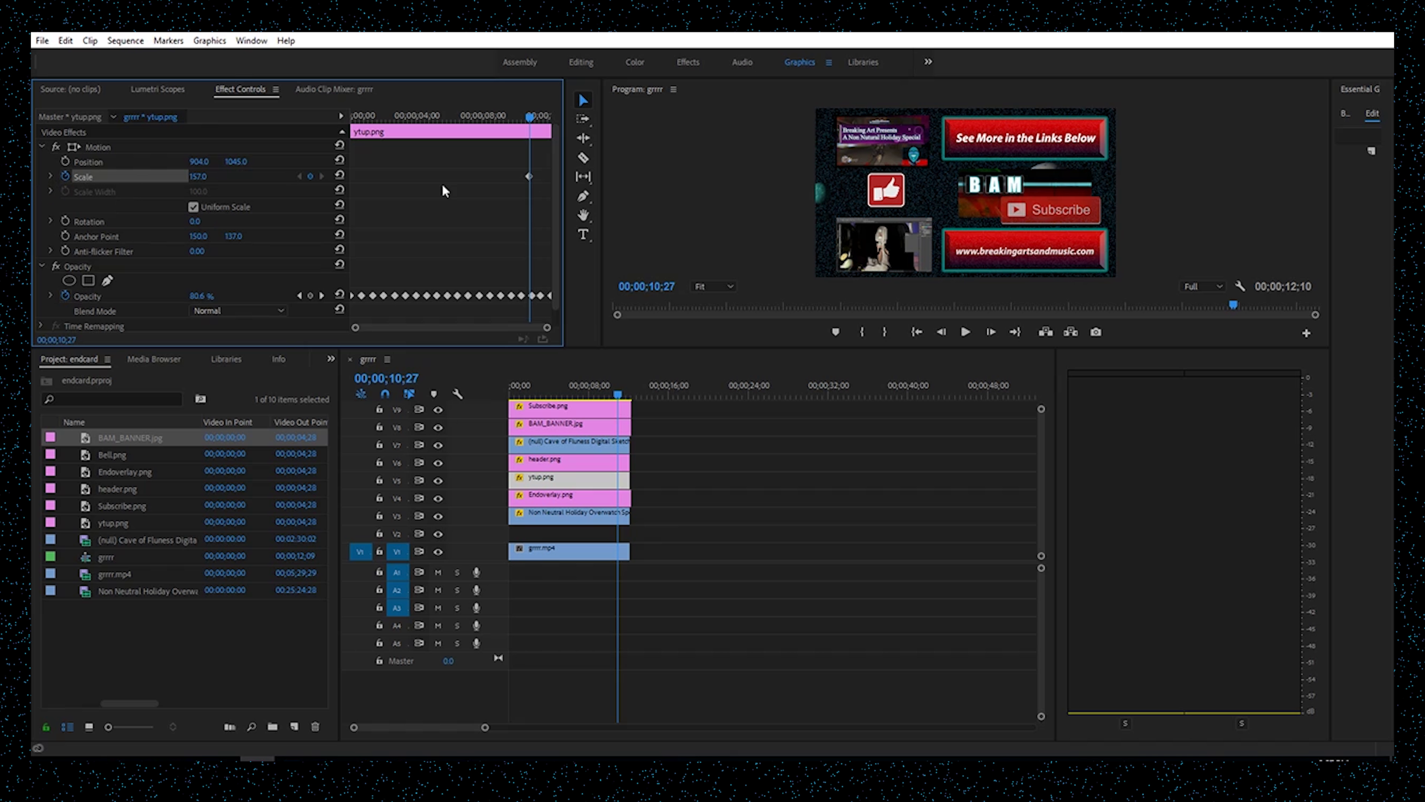
pyautogui.moveTo(528, 176); pyautogui.dragTo(230, 177)
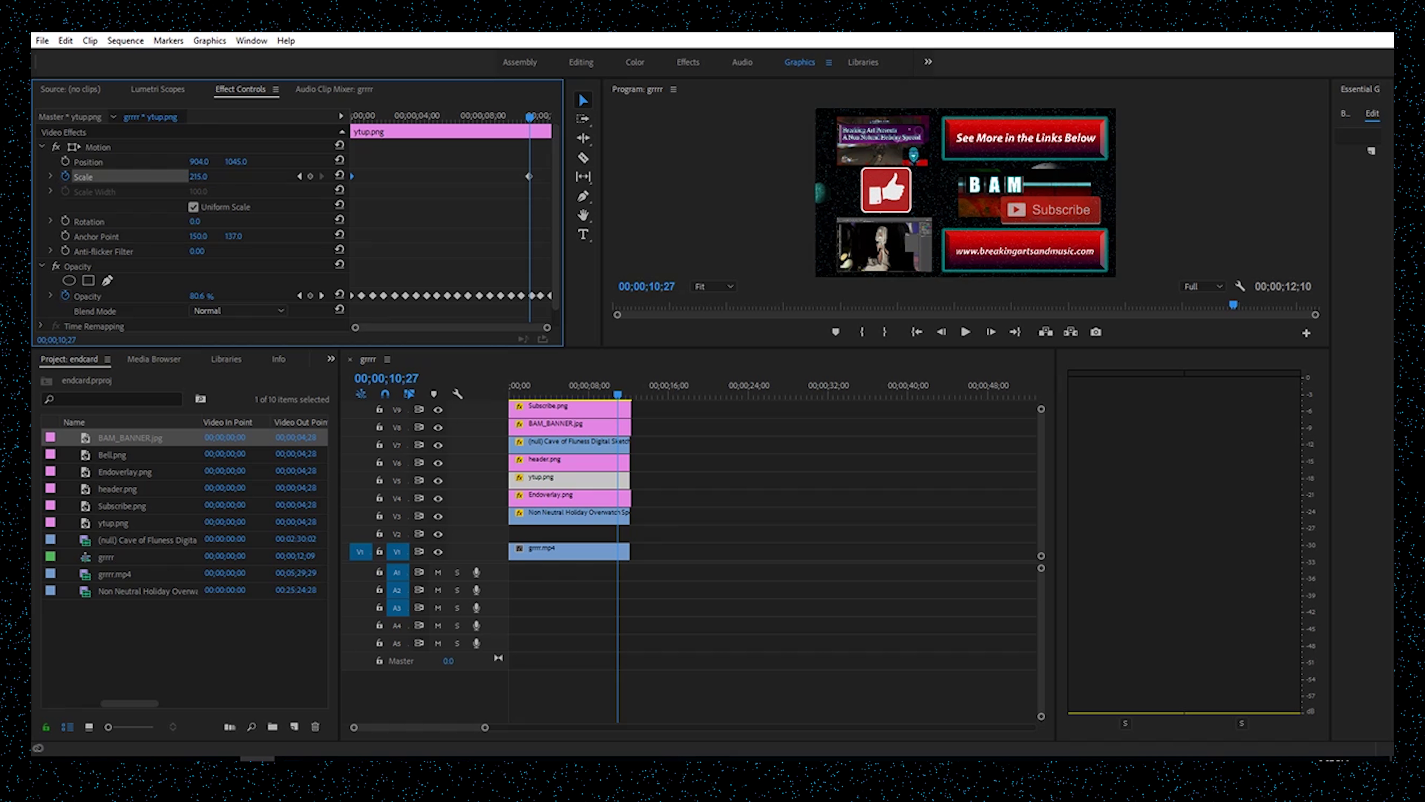
pyautogui.moveTo(529, 176); pyautogui.dragTo(576, 180)
# - Play the sequence from the start to preview, then select the Subscribe.png clip
pyautogui.click(965, 332)
pyautogui.click(916, 332)
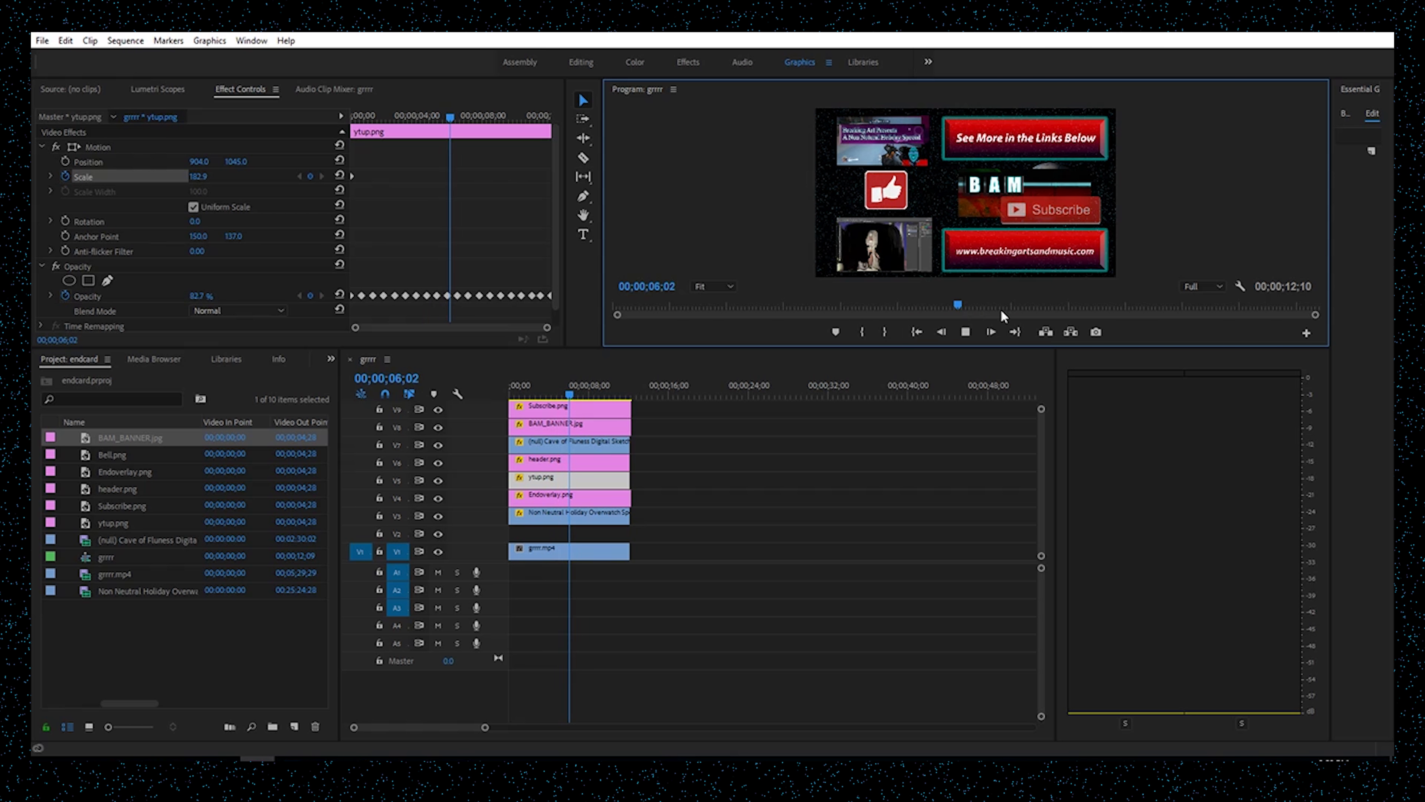
pyautogui.press('space')
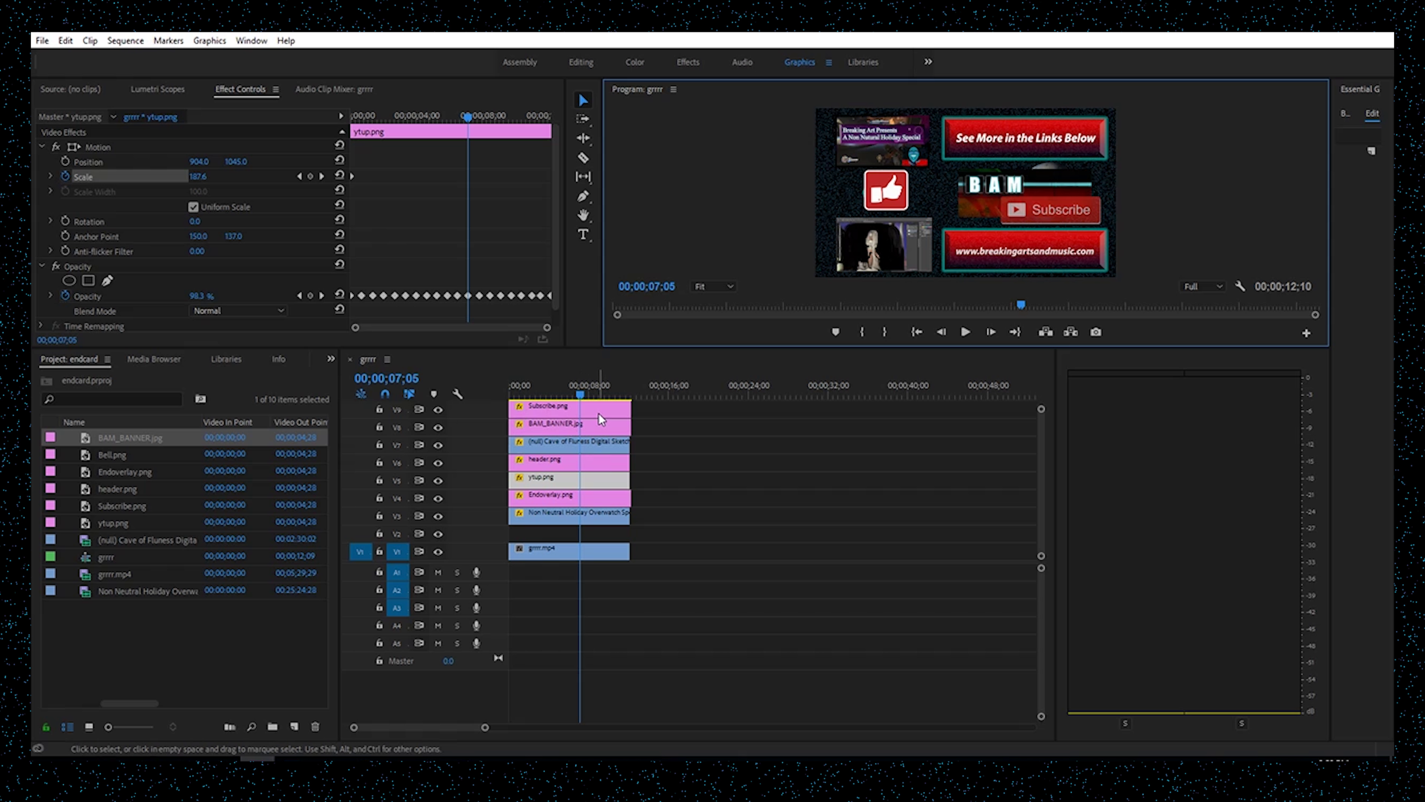
pyautogui.click(585, 406)
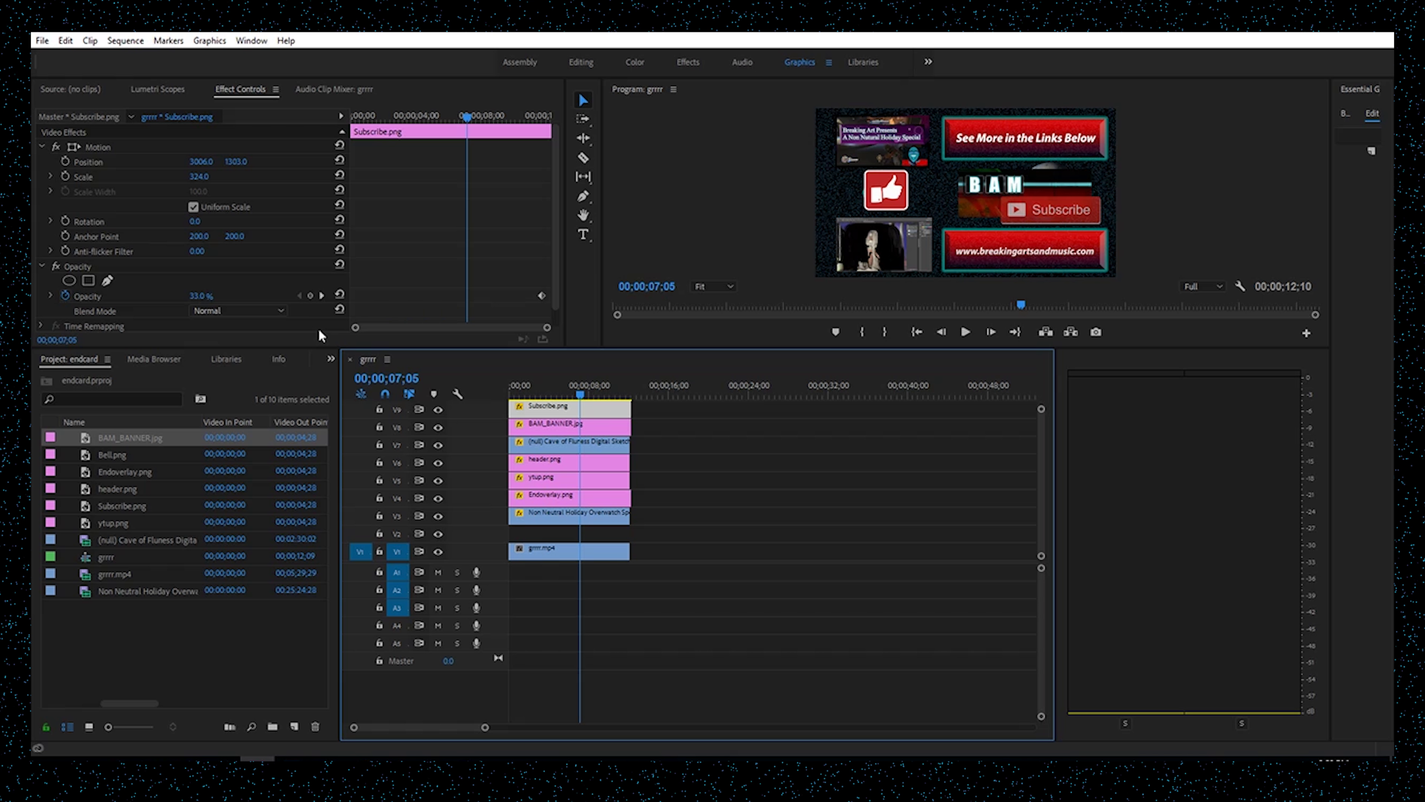
# - Keyframe Subscribe.png's opacity to fade up from 0% near the clip start
pyautogui.click(548, 298)
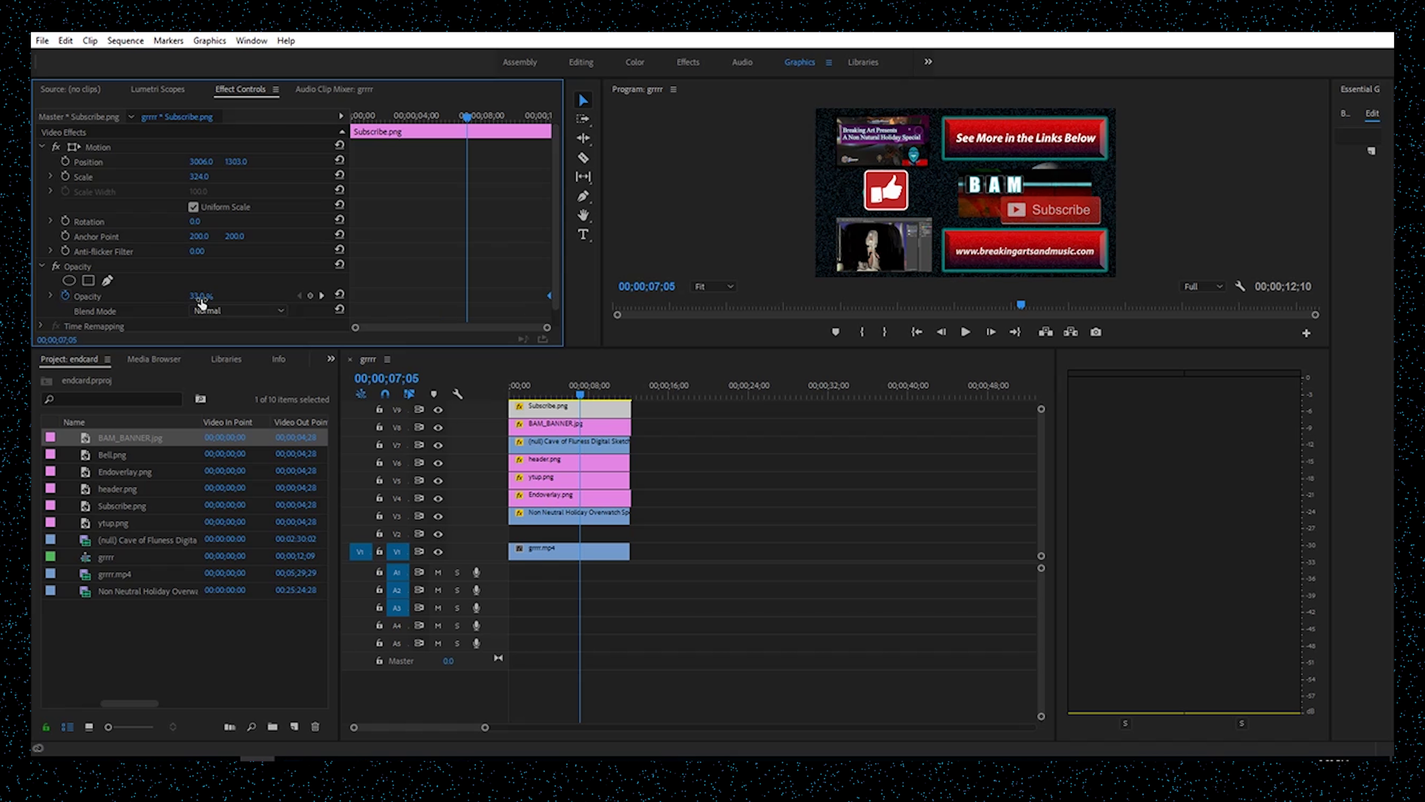
pyautogui.moveTo(190, 301); pyautogui.dragTo(112, 300)
pyautogui.moveTo(467, 295); pyautogui.dragTo(352, 301)
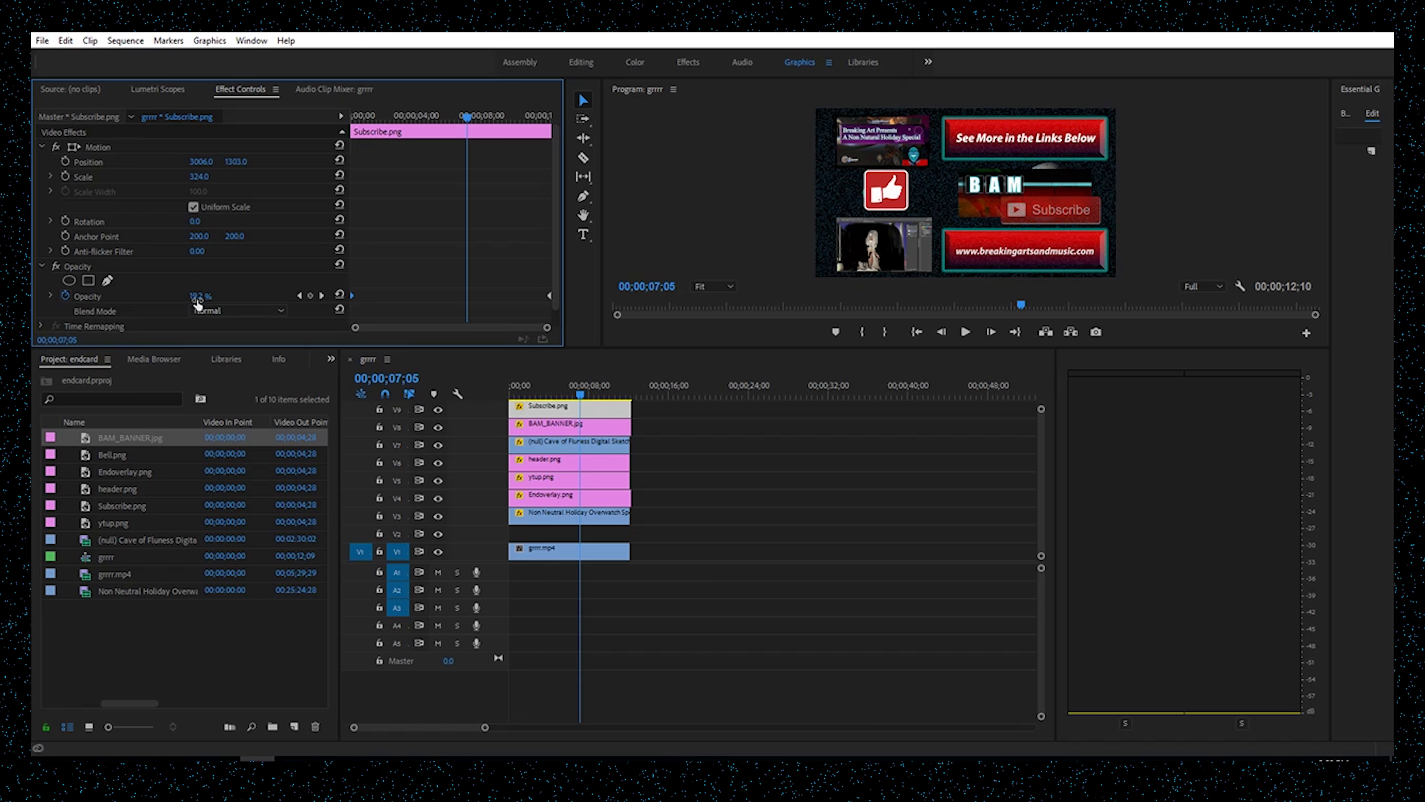
pyautogui.moveTo(200, 296); pyautogui.dragTo(224, 295)
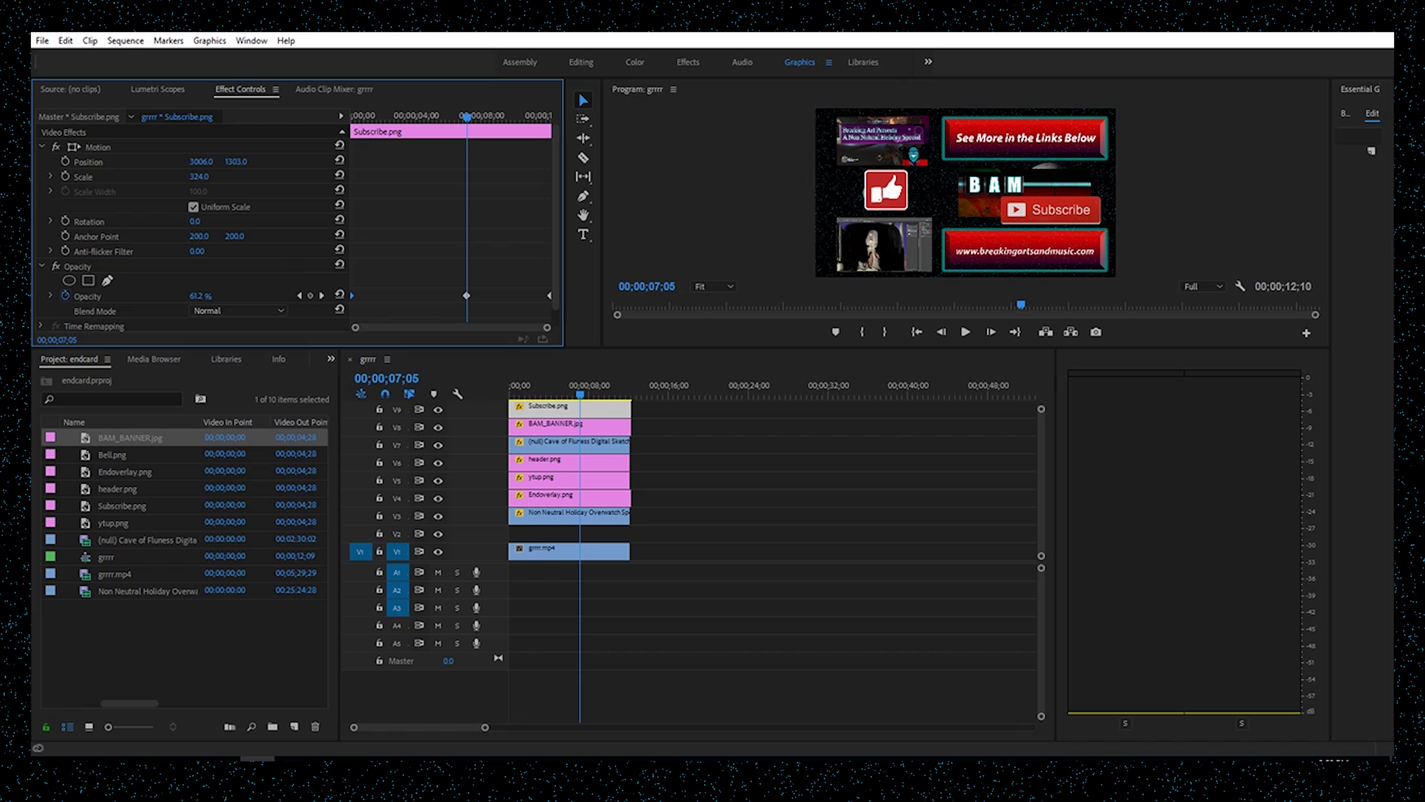
pyautogui.moveTo(466, 296); pyautogui.dragTo(374, 302)
pyautogui.moveTo(549, 295); pyautogui.dragTo(382, 305)
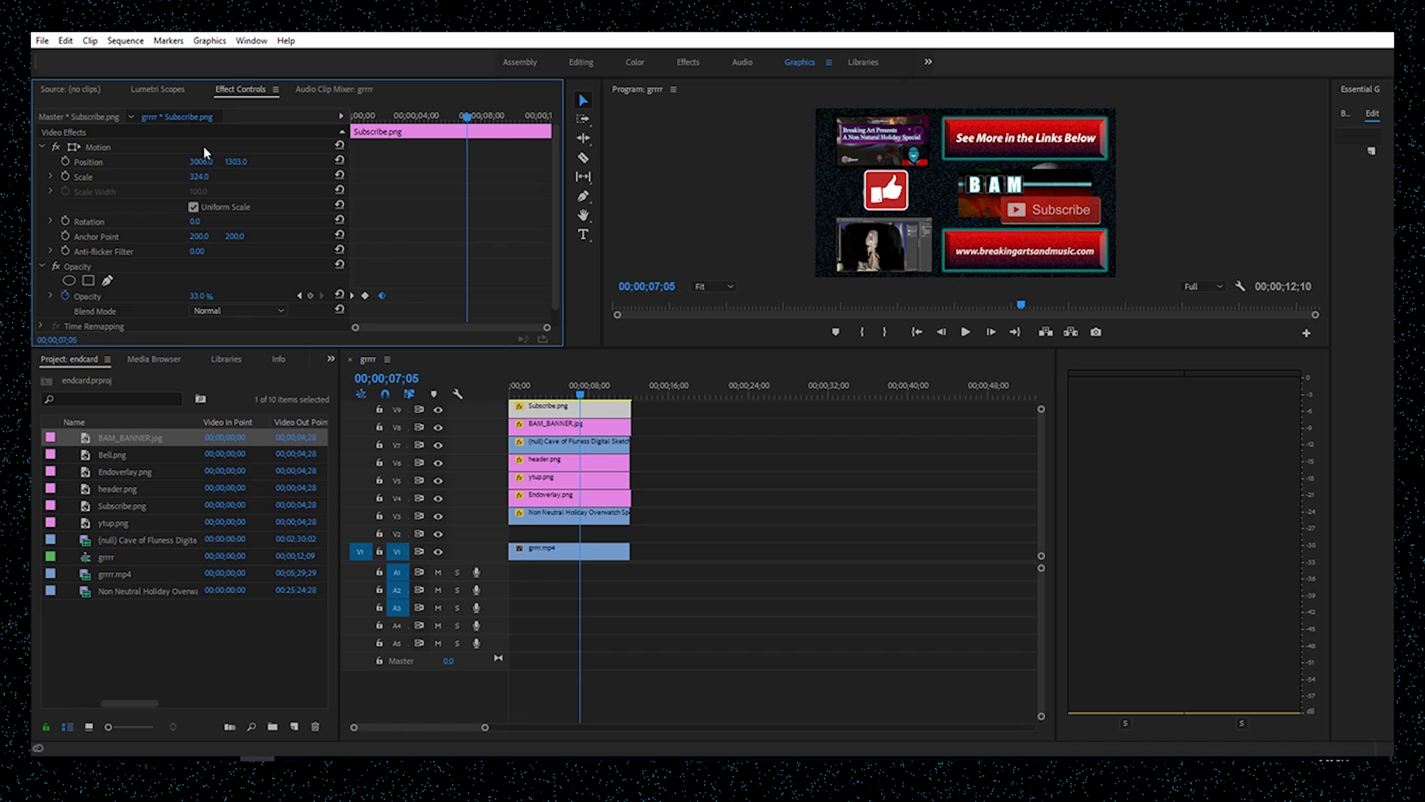
# - Add a scale pulse to the Subscribe button: 346 then 318 near the clip start
pyautogui.click(65, 175)
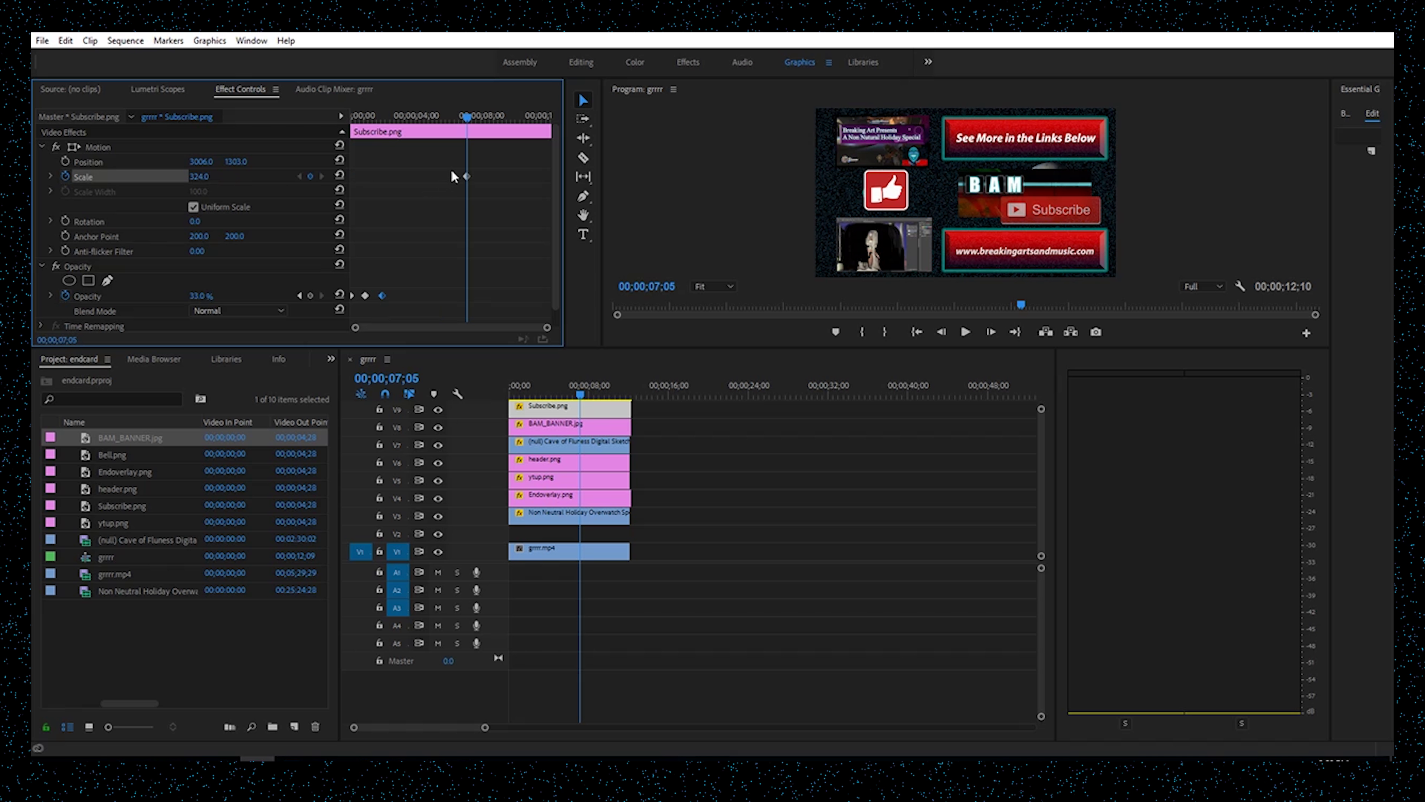
pyautogui.moveTo(200, 176); pyautogui.dragTo(210, 176)
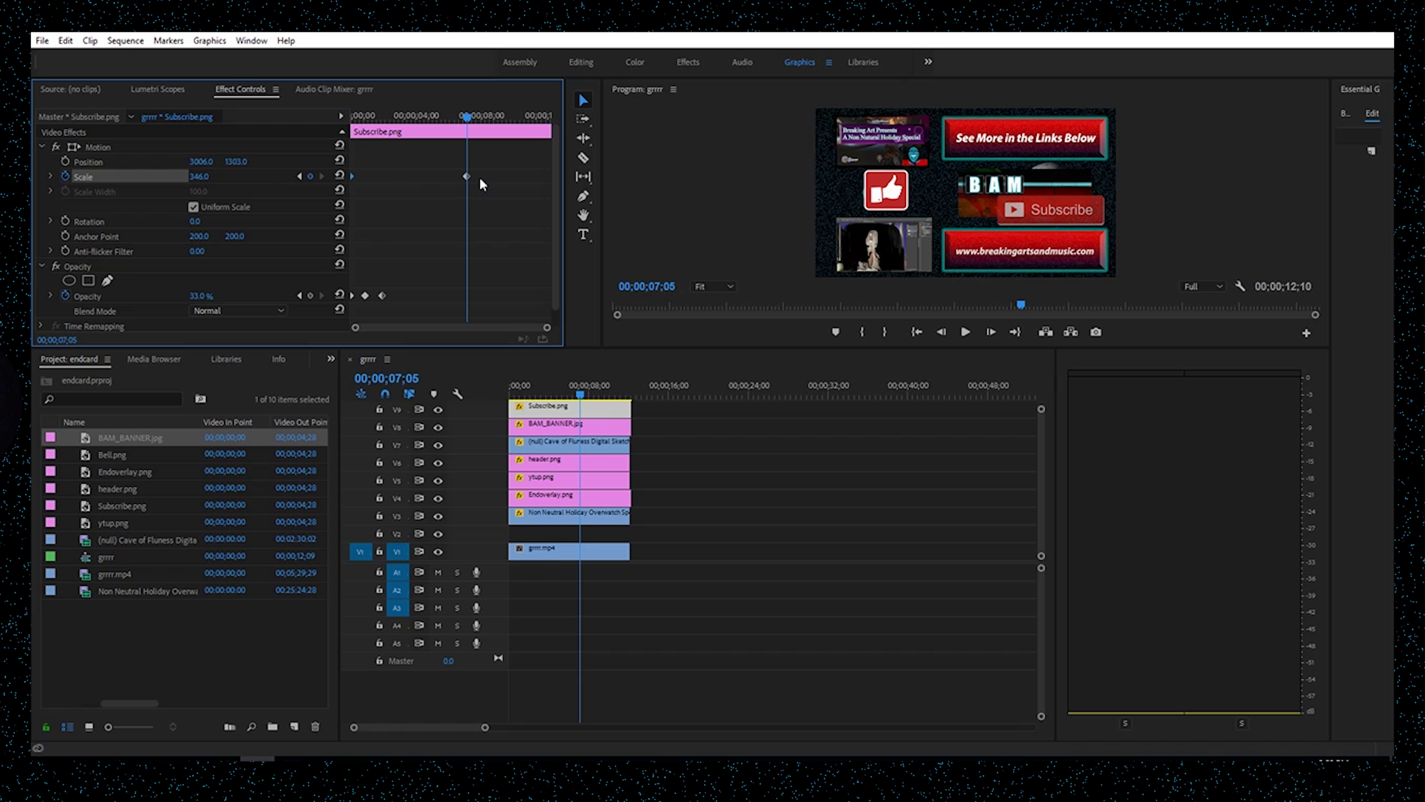
pyautogui.moveTo(465, 174); pyautogui.dragTo(364, 178)
pyautogui.moveTo(205, 176); pyautogui.dragTo(190, 176)
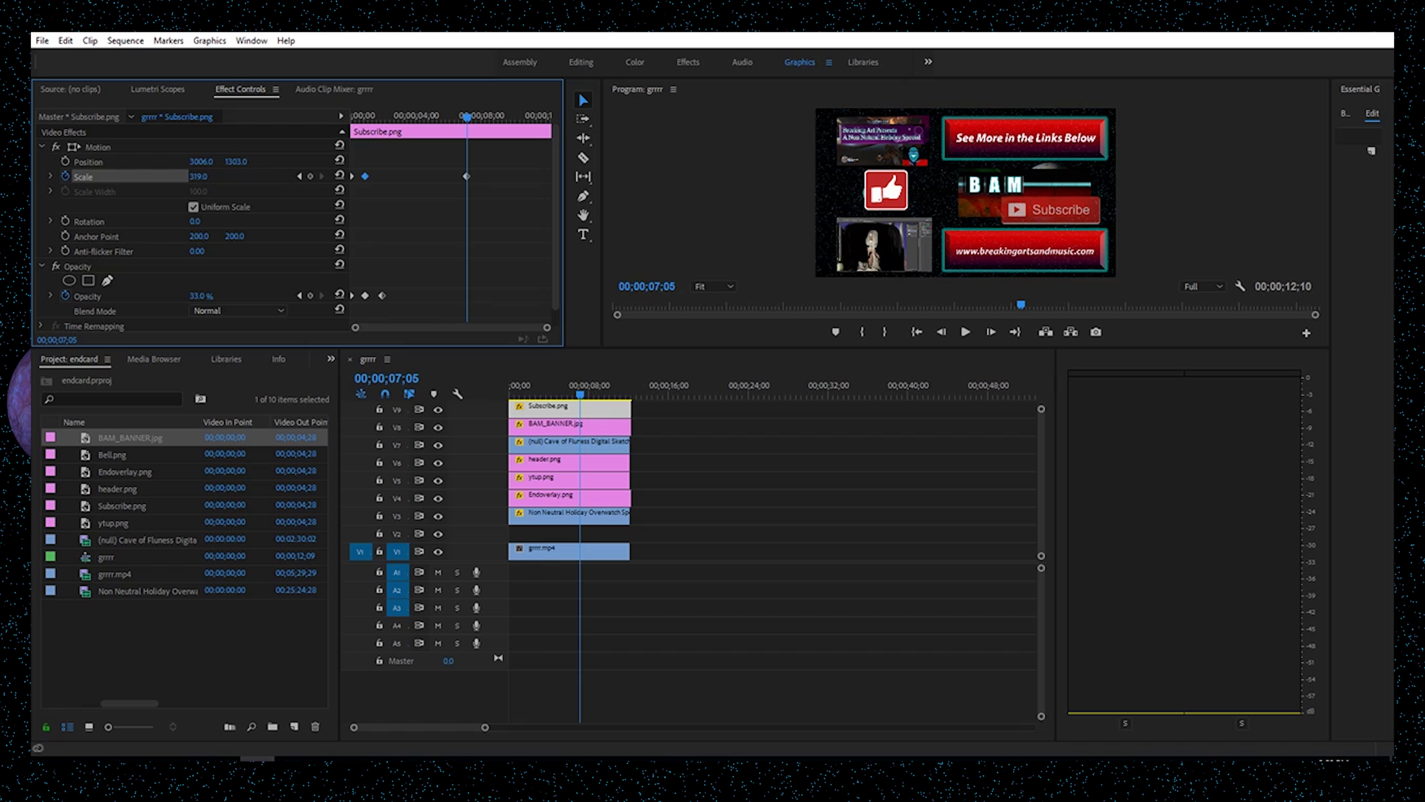
pyautogui.moveTo(467, 176); pyautogui.dragTo(354, 196)
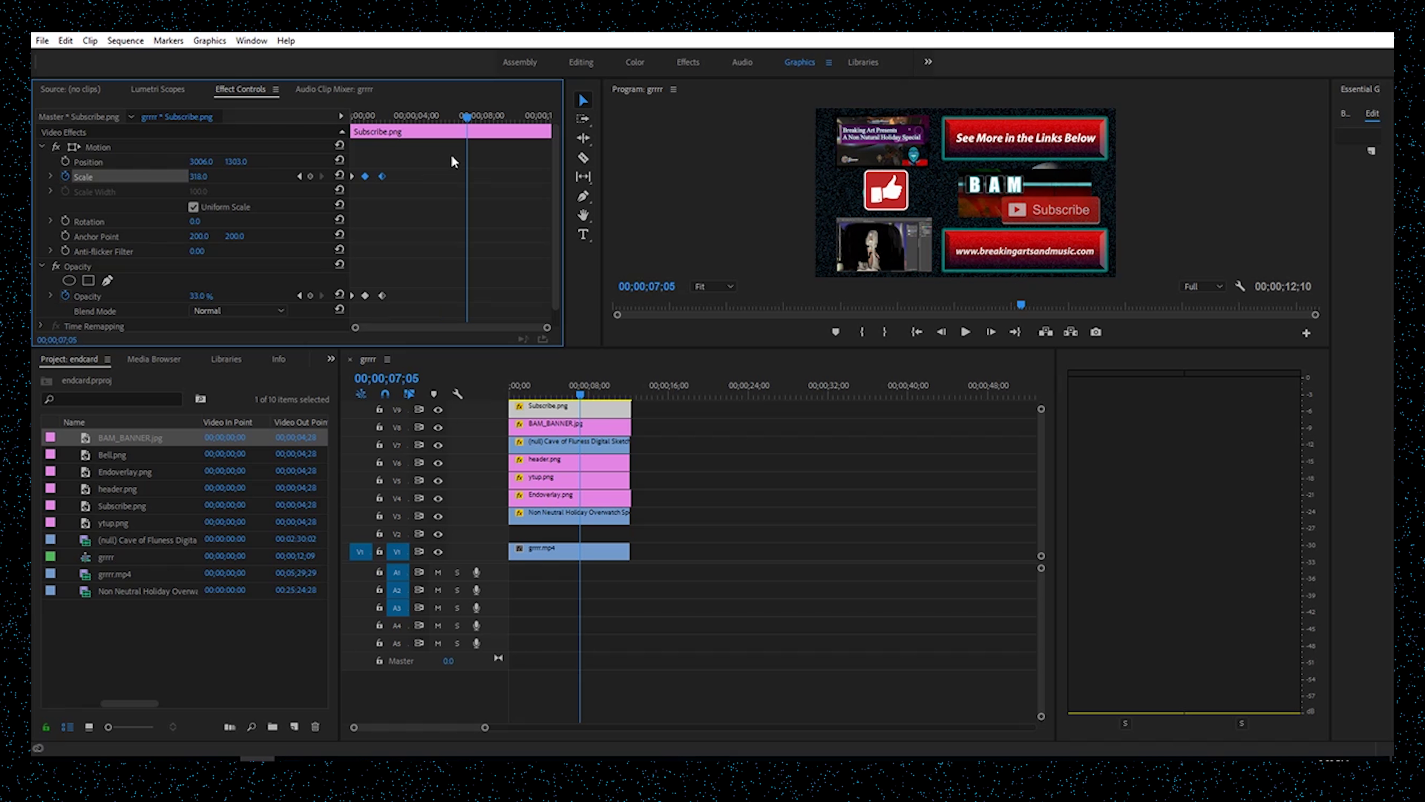
# - Paste the scale keyframe pair repeatedly along the Subscribe clip, then replay from the start
pyautogui.hotkey('ctrl', 'v')
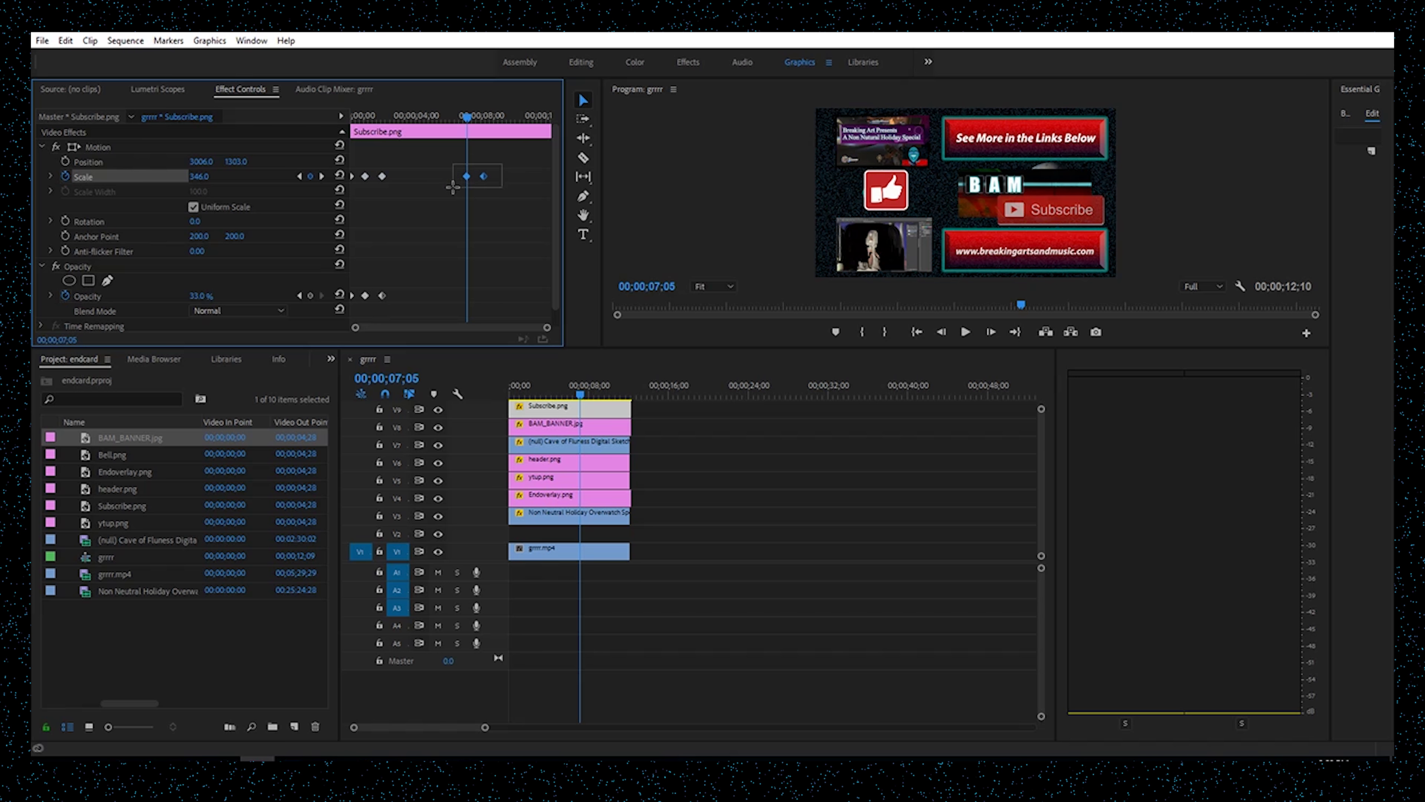
pyautogui.moveTo(483, 176)
pyautogui.mouseDown()
pyautogui.moveTo(417, 180)
pyautogui.moveTo(460, 178)
pyautogui.mouseUp()
pyautogui.hotkey('ctrl', 'v')
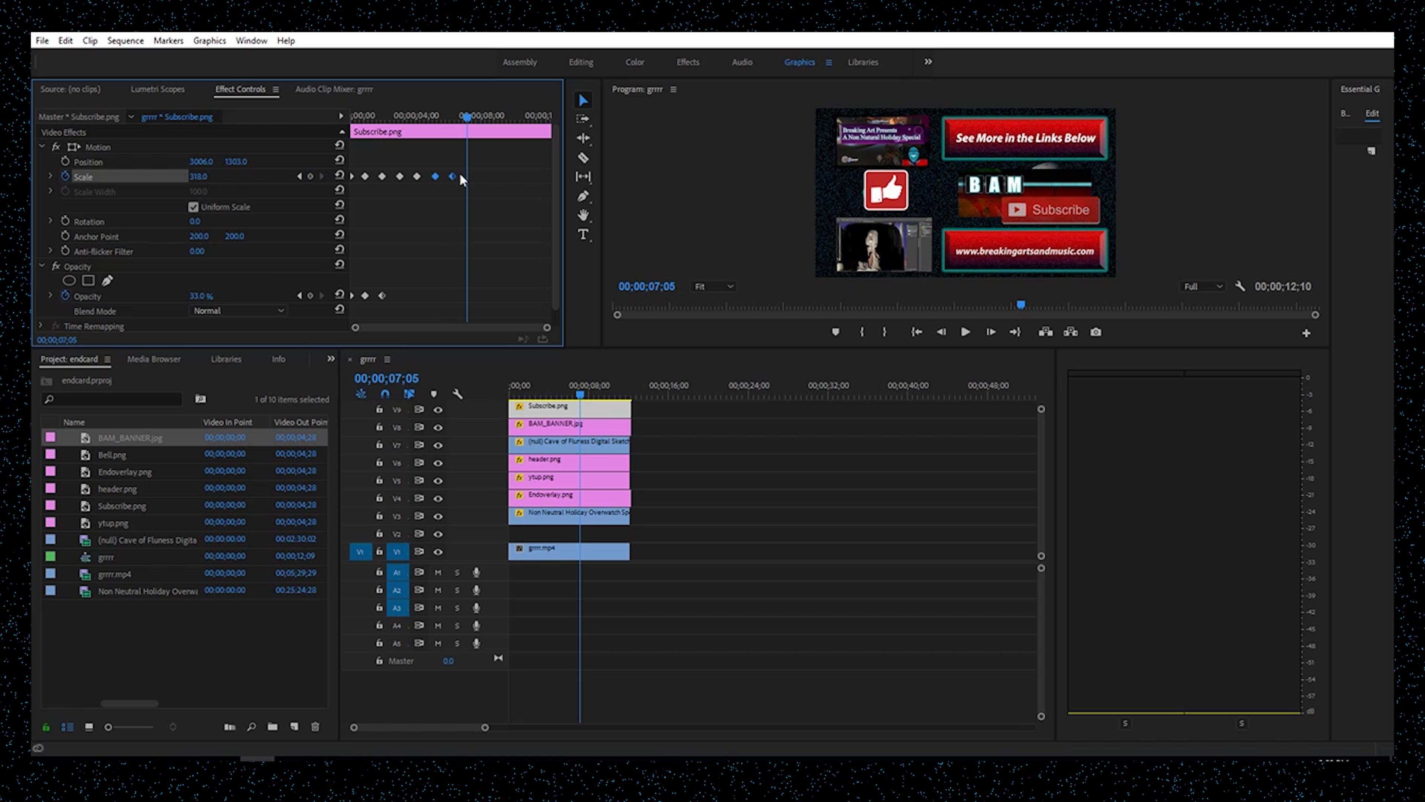
pyautogui.hotkey('ctrl', 'v')
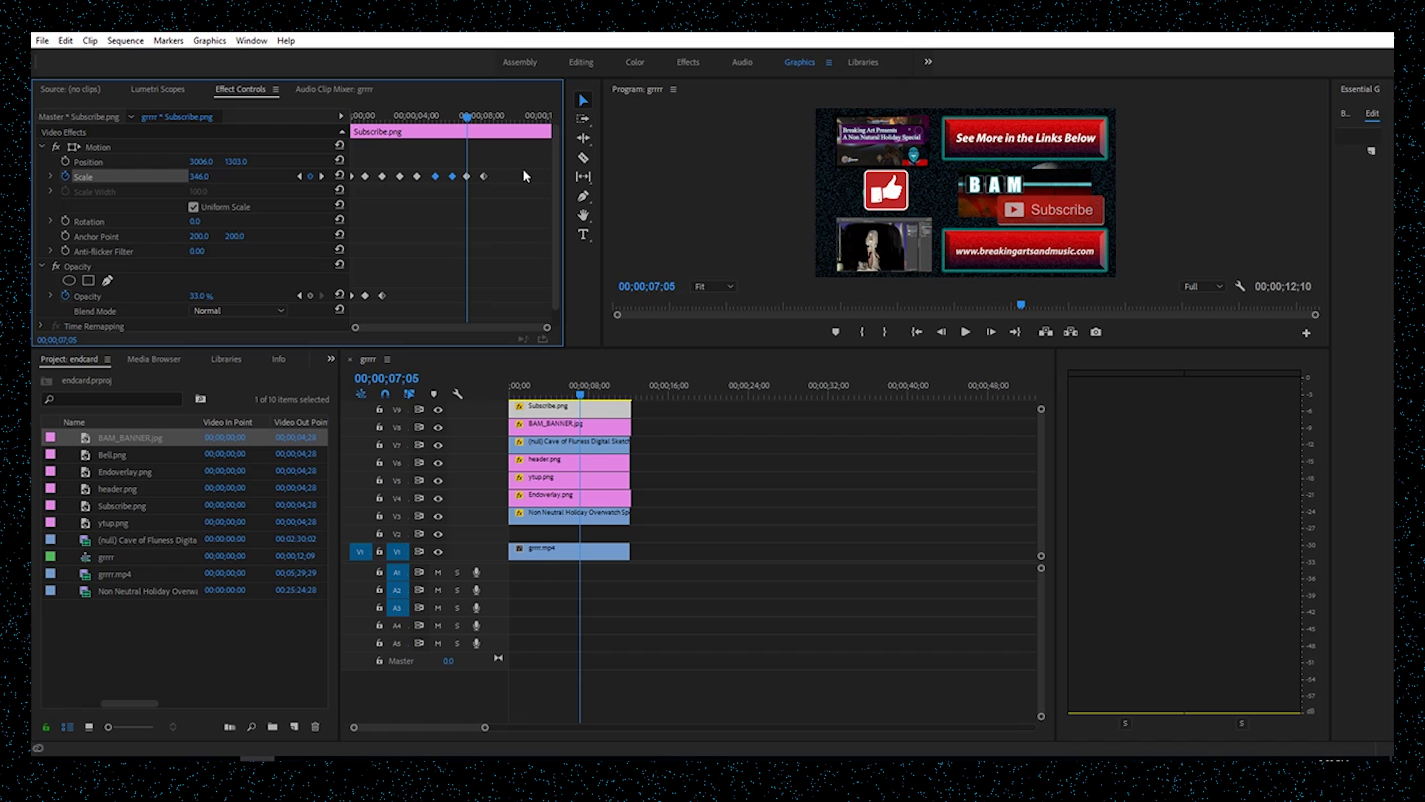
pyautogui.moveTo(467, 177); pyautogui.dragTo(527, 178)
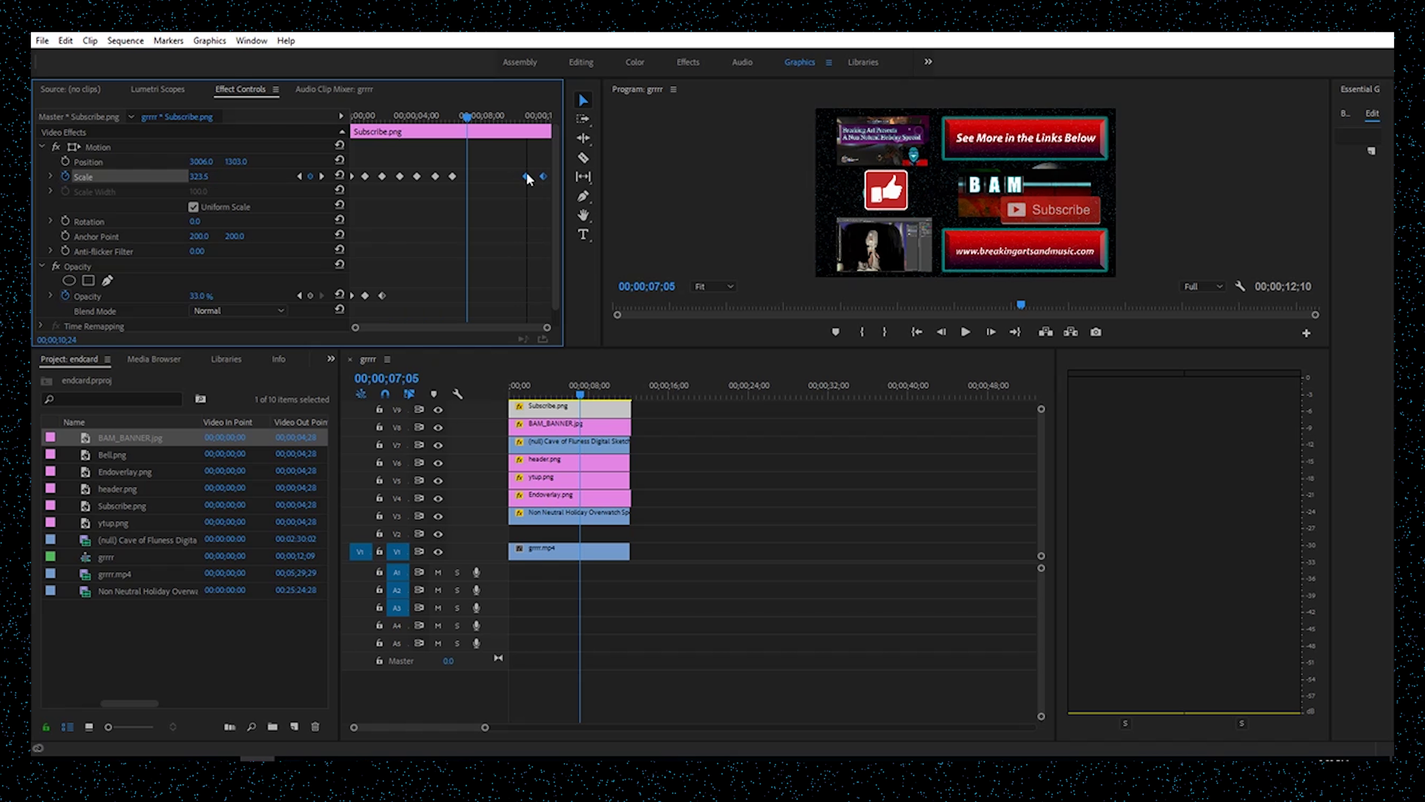
pyautogui.hotkey('ctrl', 'v')
pyautogui.moveTo(495, 164)
pyautogui.mouseDown()
pyautogui.moveTo(465, 189)
pyautogui.moveTo(516, 179)
pyautogui.mouseUp()
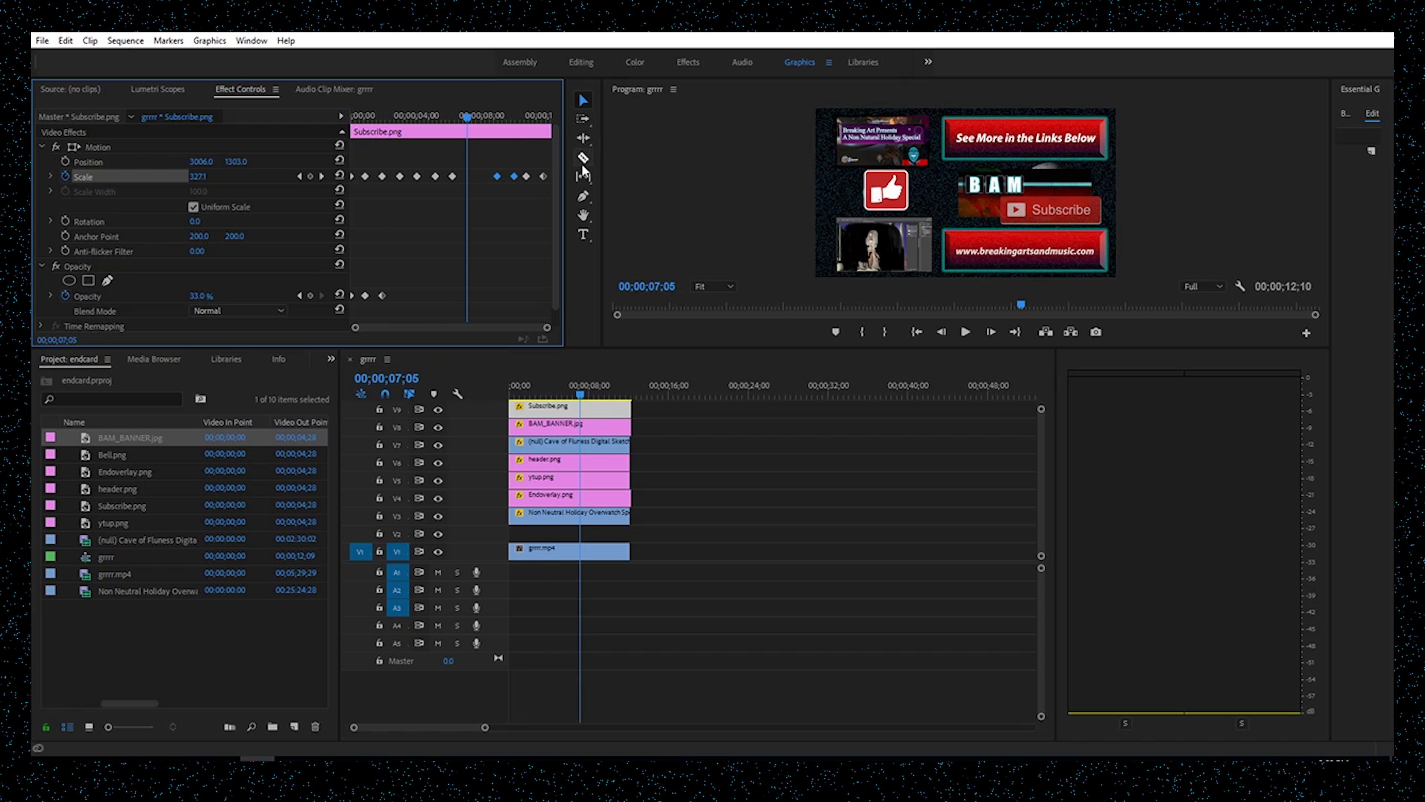
pyautogui.hotkey('ctrl', 'v')
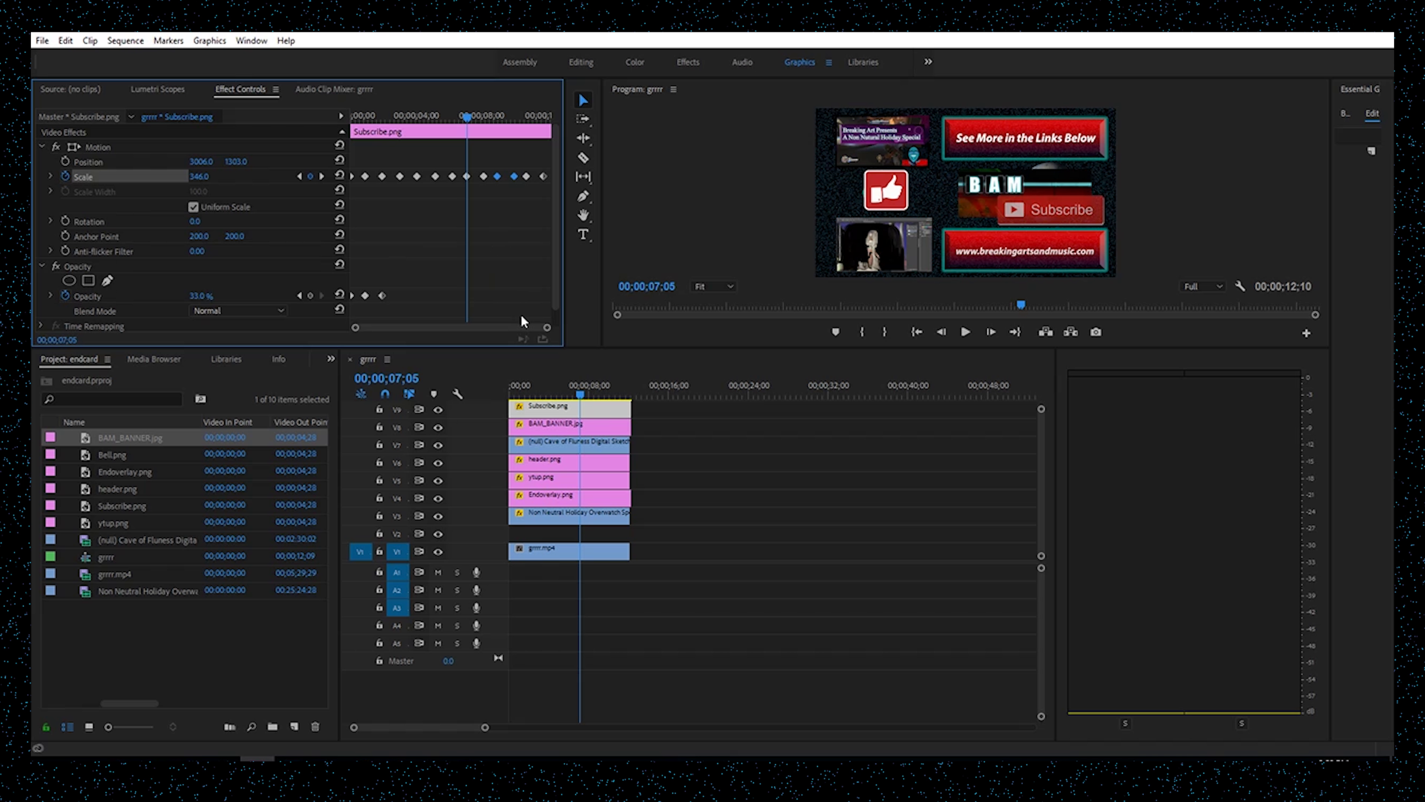
pyautogui.click(920, 334)
pyautogui.click(920, 334)
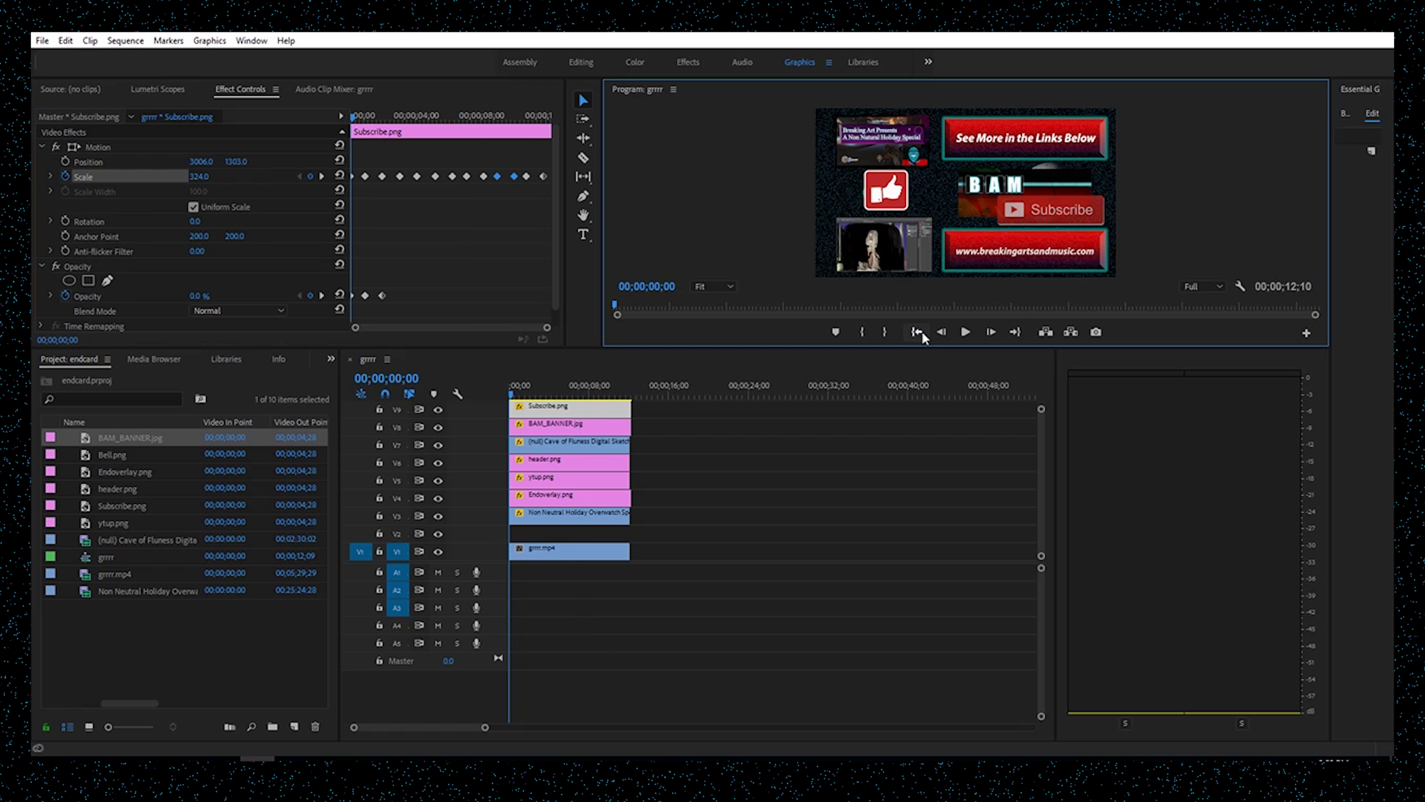
pyautogui.press('space')
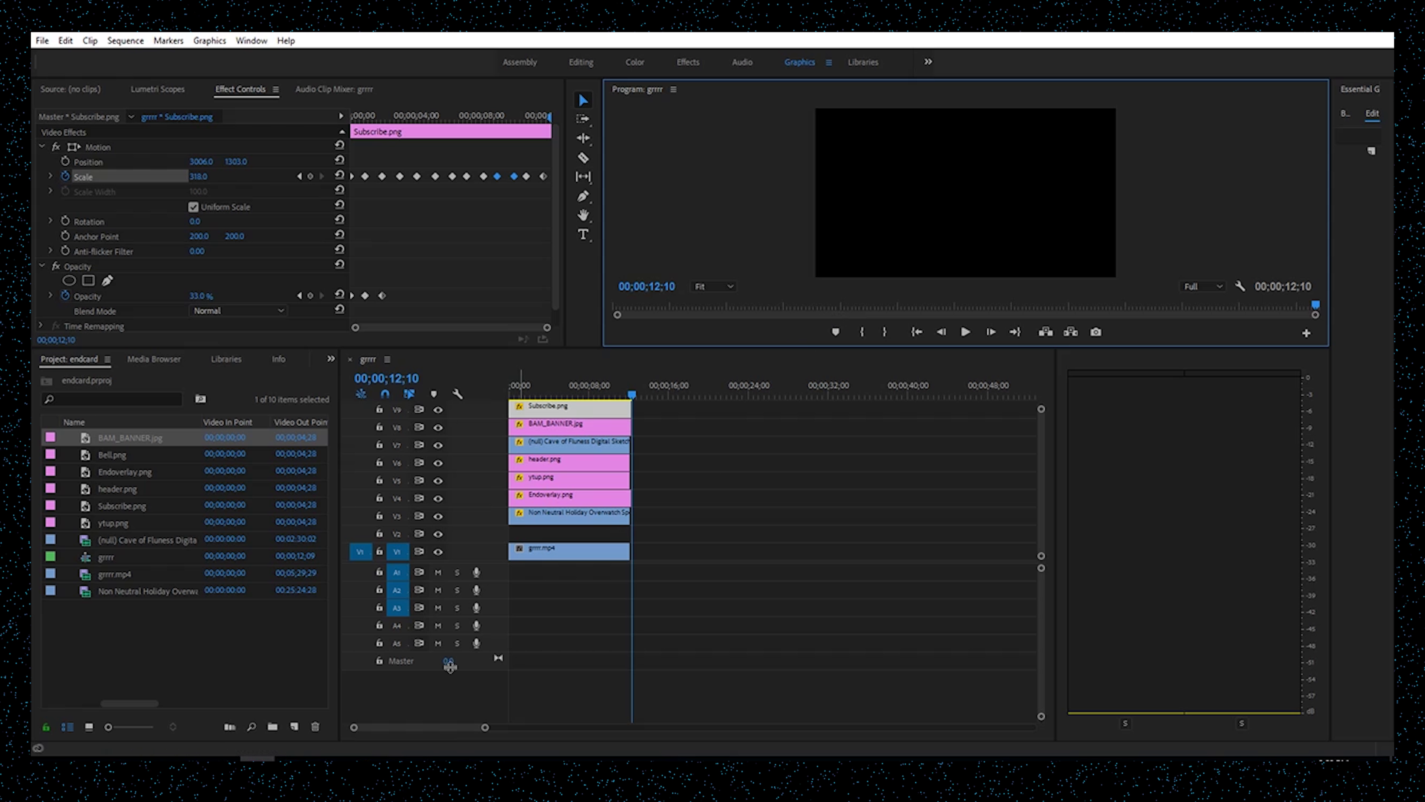
pyautogui.moveTo(485, 727); pyautogui.dragTo(568, 727)
pyautogui.click(915, 331)
pyautogui.press('space')
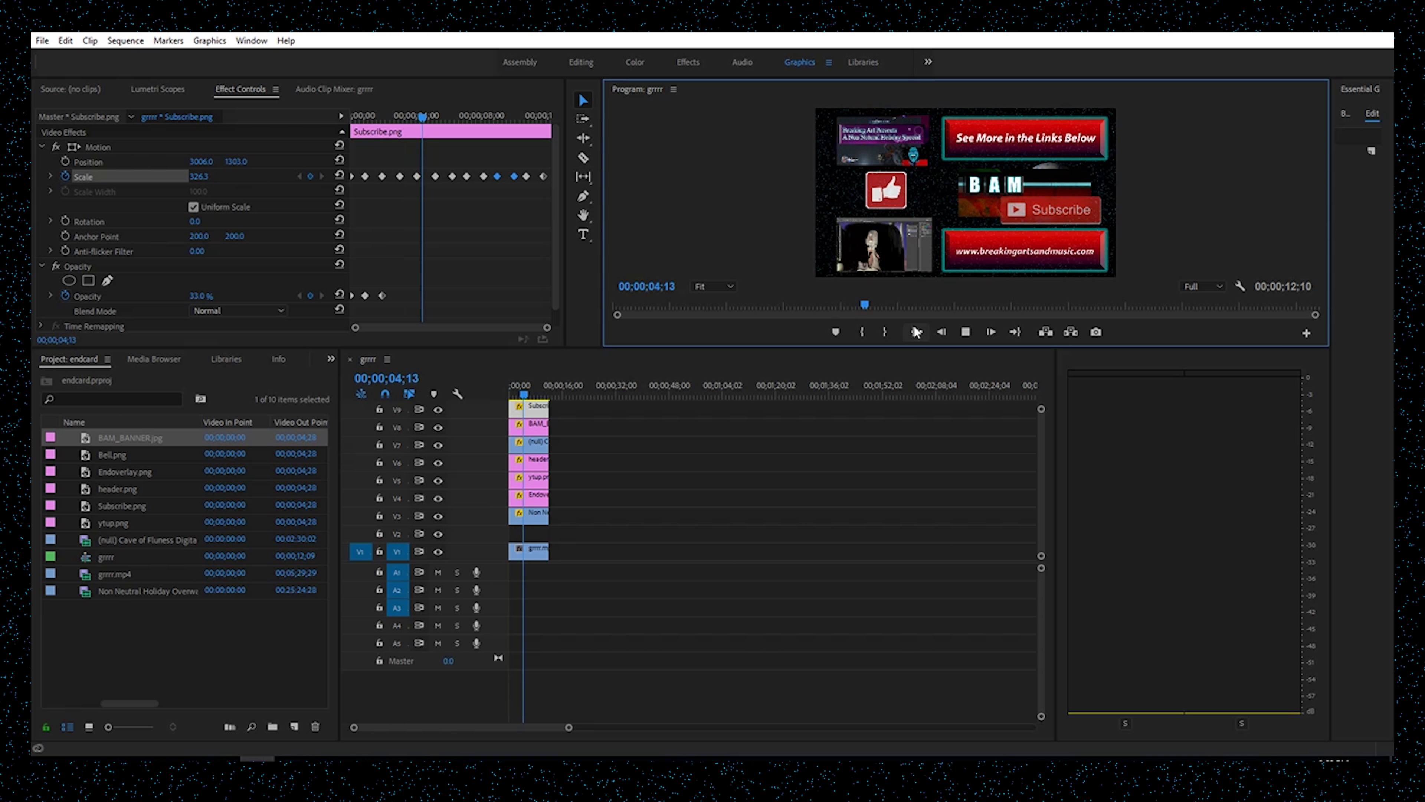
pyautogui.click(916, 332)
pyautogui.moveTo(568, 728); pyautogui.dragTo(677, 728)
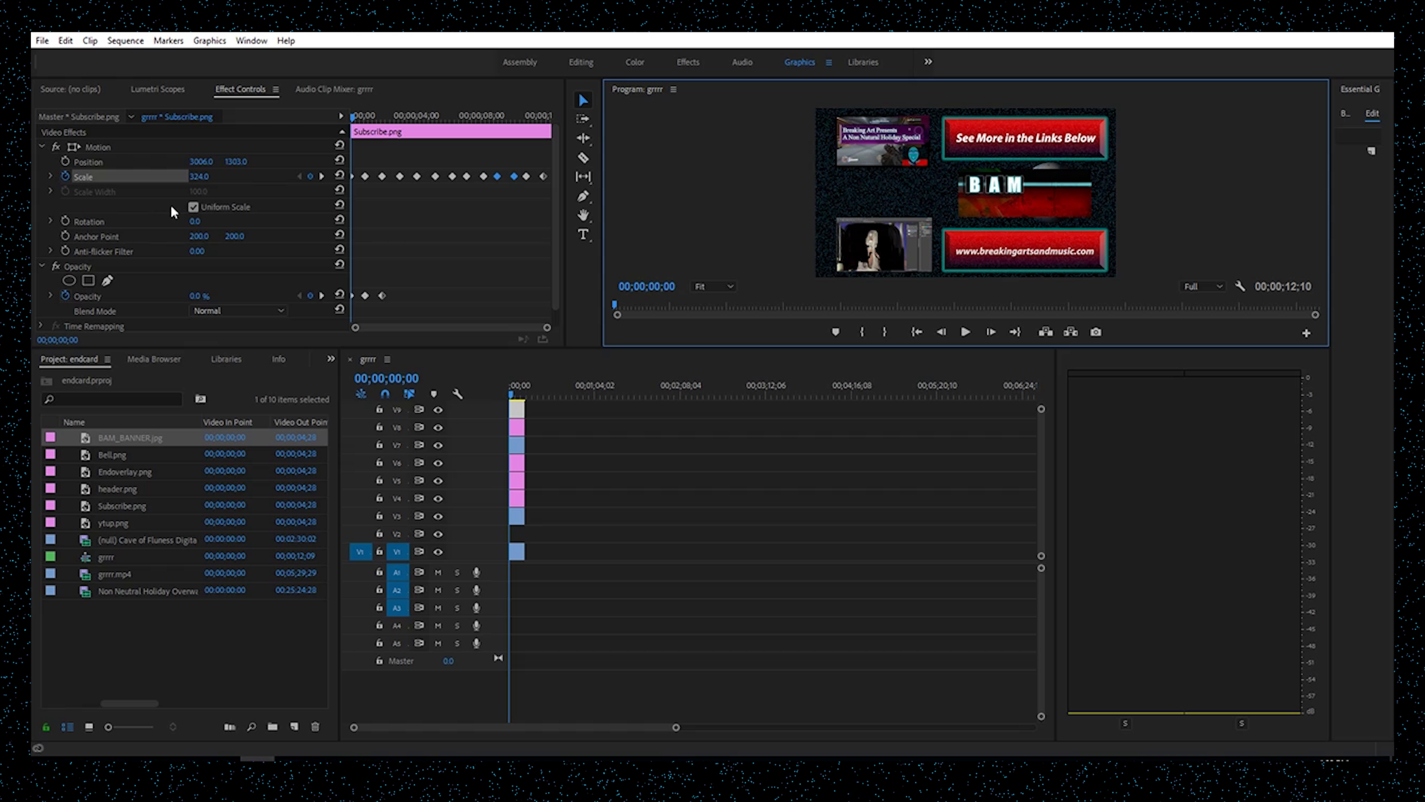
# - Open Premiere's File menu
pyautogui.click(42, 41)
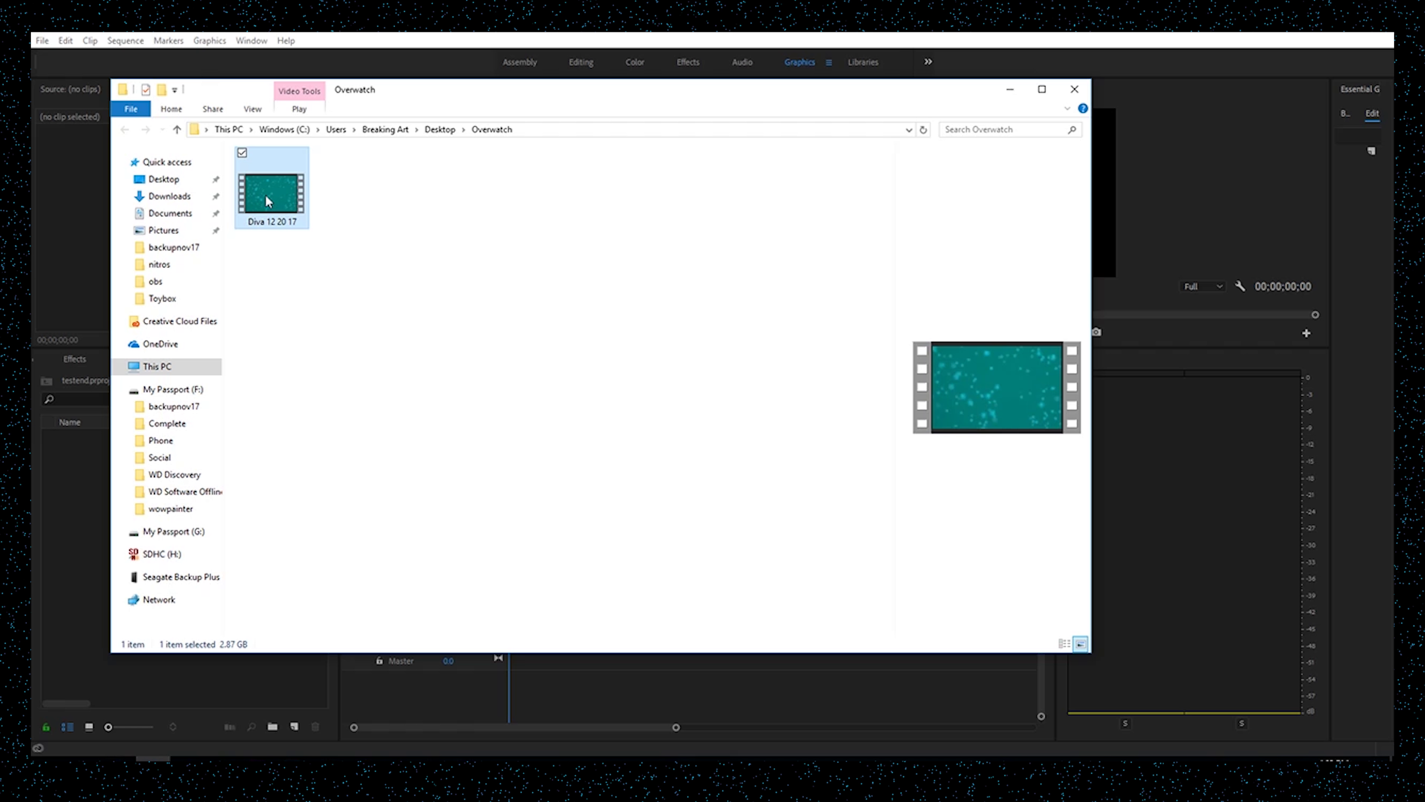
# - Drag the Diva 12 20 17 video from Explorer onto V1, then delete it from the sequence
pyautogui.moveTo(266, 196); pyautogui.dragTo(986, 292)
pyautogui.moveTo(1092, 259); pyautogui.dragTo(576, 308)
pyautogui.moveTo(270, 191); pyautogui.dragTo(718, 554)
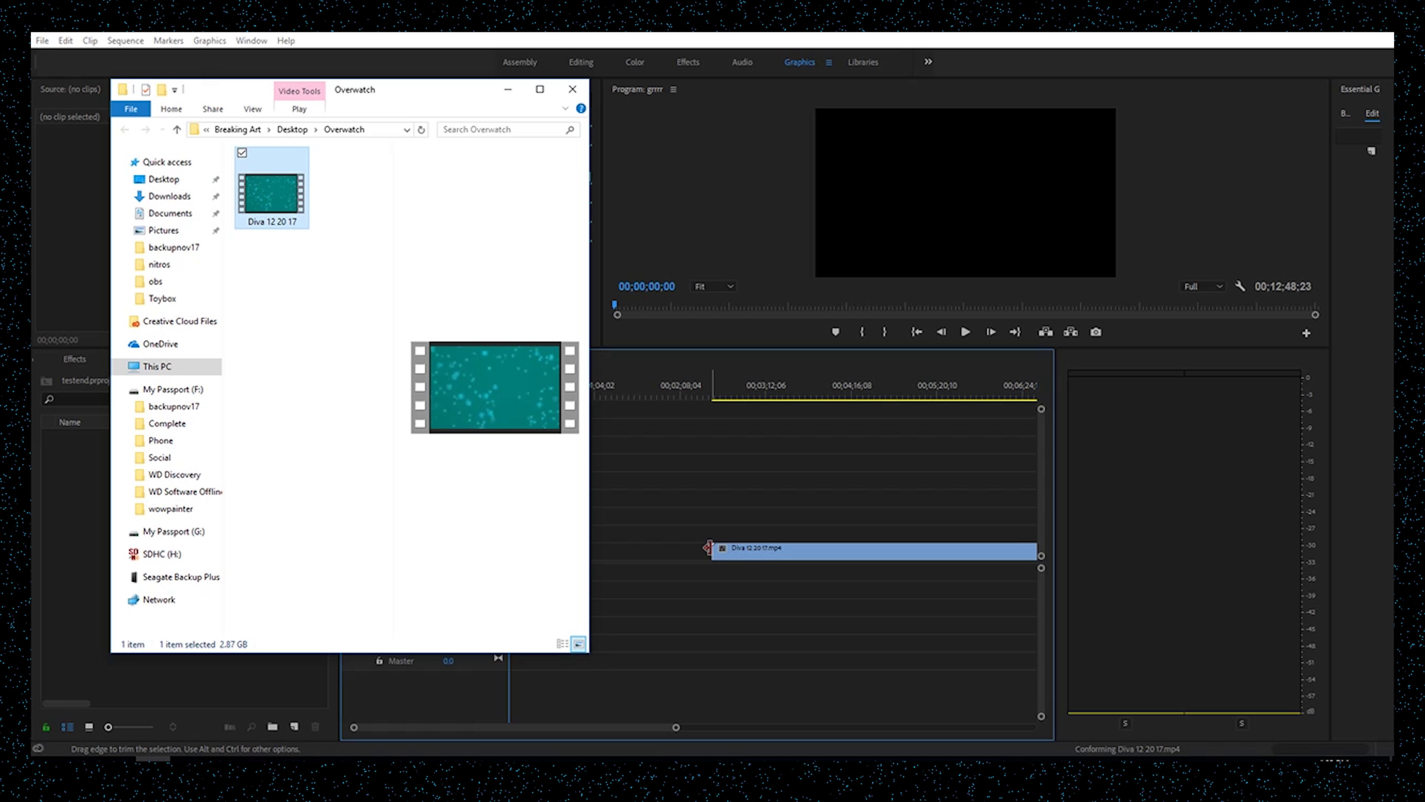
pyautogui.click(828, 553)
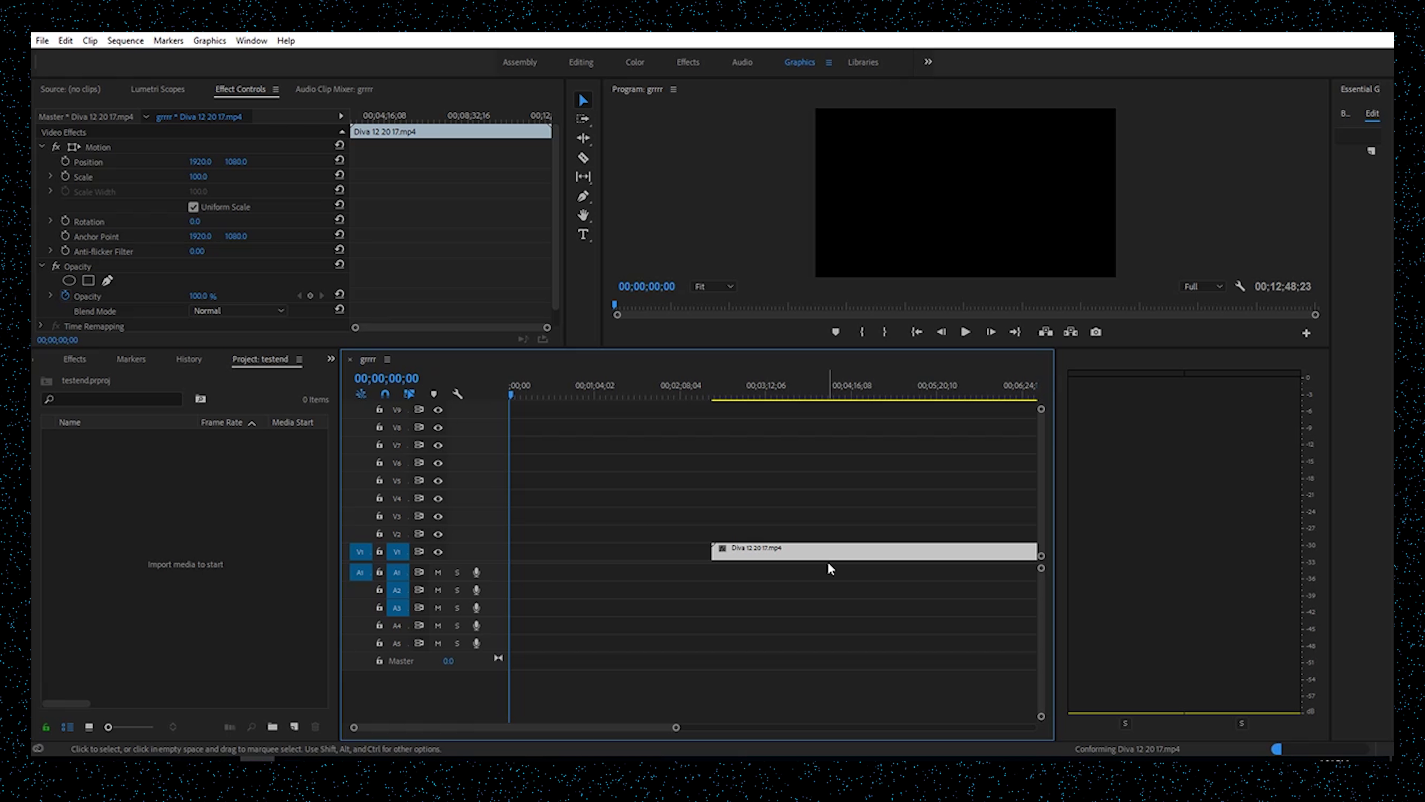
pyautogui.press('Delete')
pyautogui.click(42, 41)
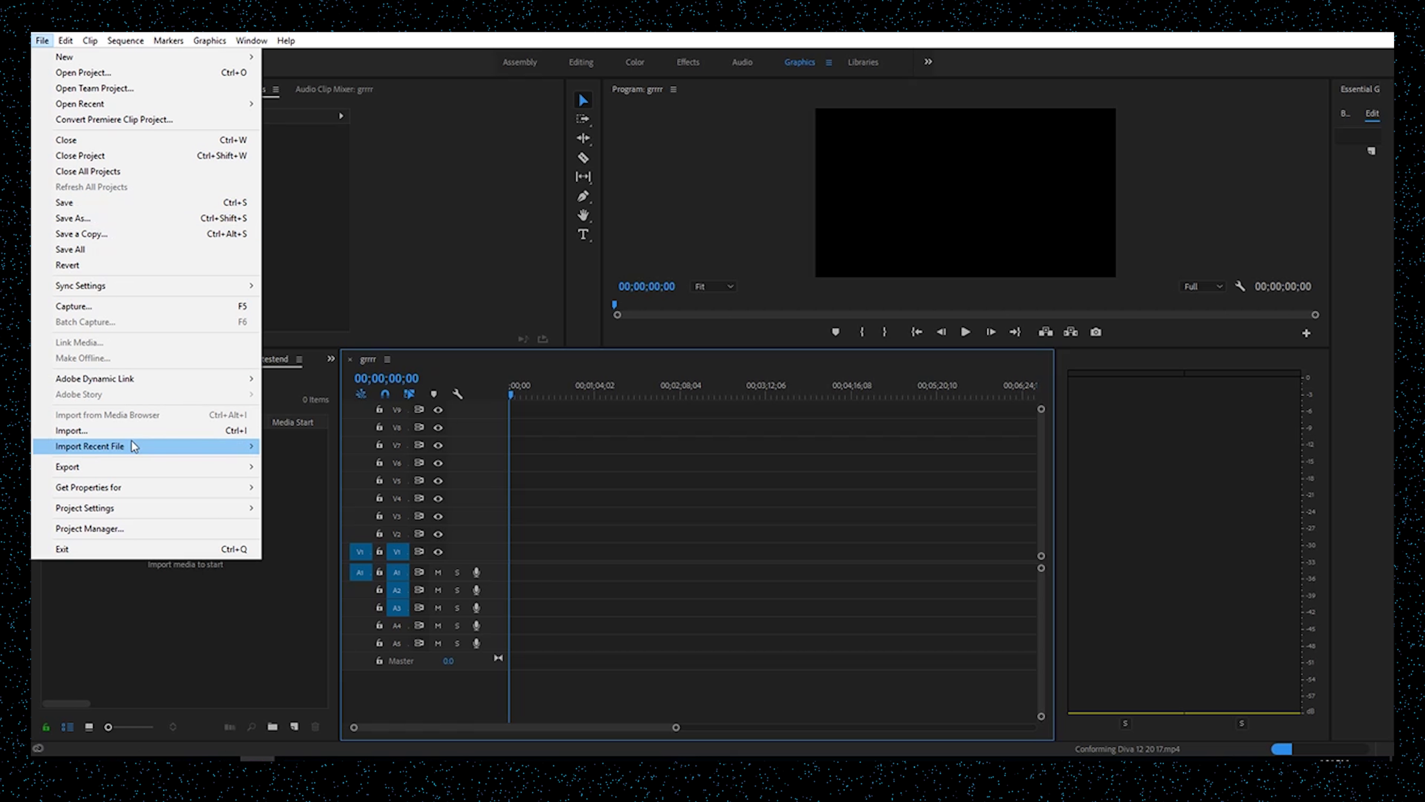
# - Import Diva 12 20 17 from This PC > Desktop > Overwatch into the project
pyautogui.click(127, 424)
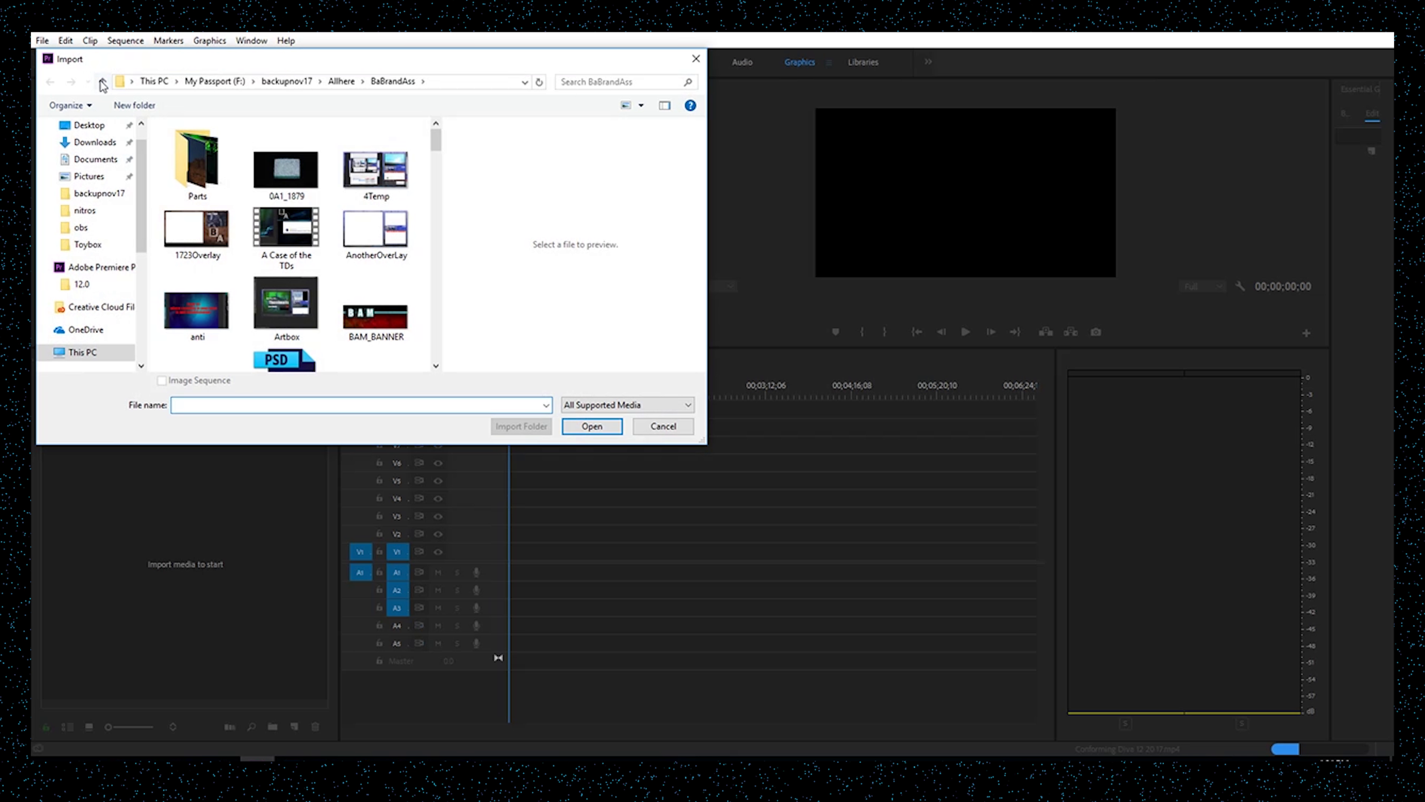
pyautogui.click(104, 81)
pyautogui.click(104, 82)
pyautogui.click(104, 81)
pyautogui.click(104, 81)
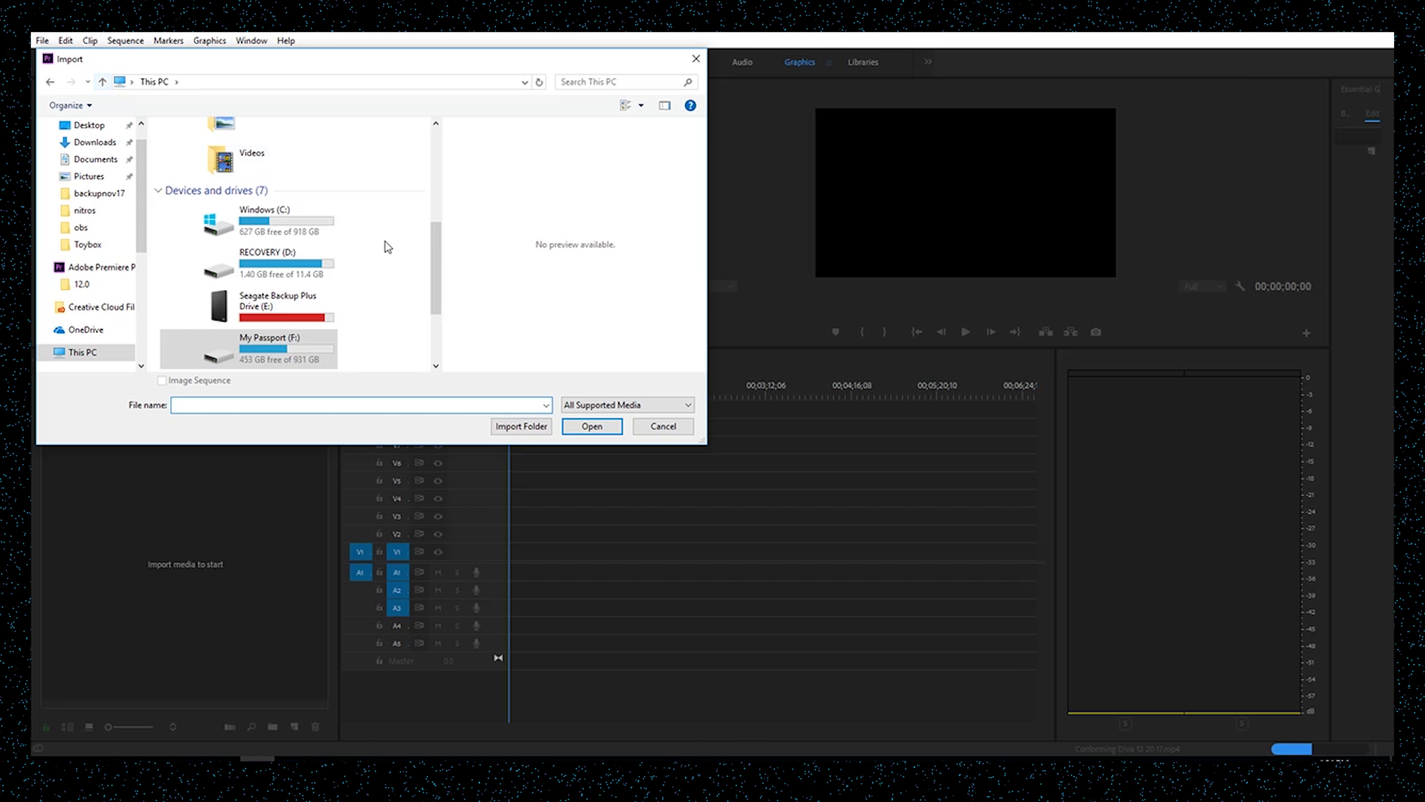
pyautogui.moveTo(433, 261); pyautogui.dragTo(439, 165)
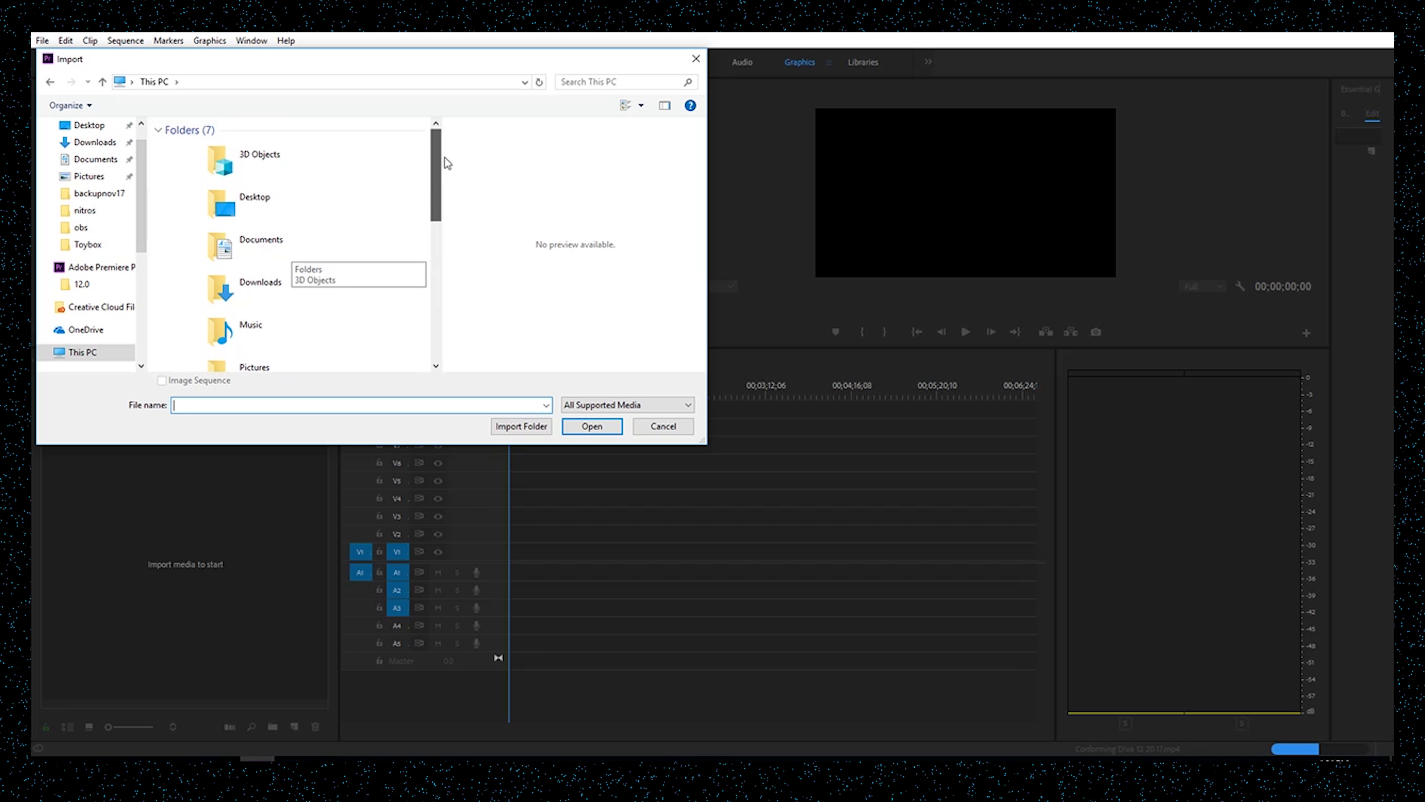
pyautogui.doubleClick(286, 202)
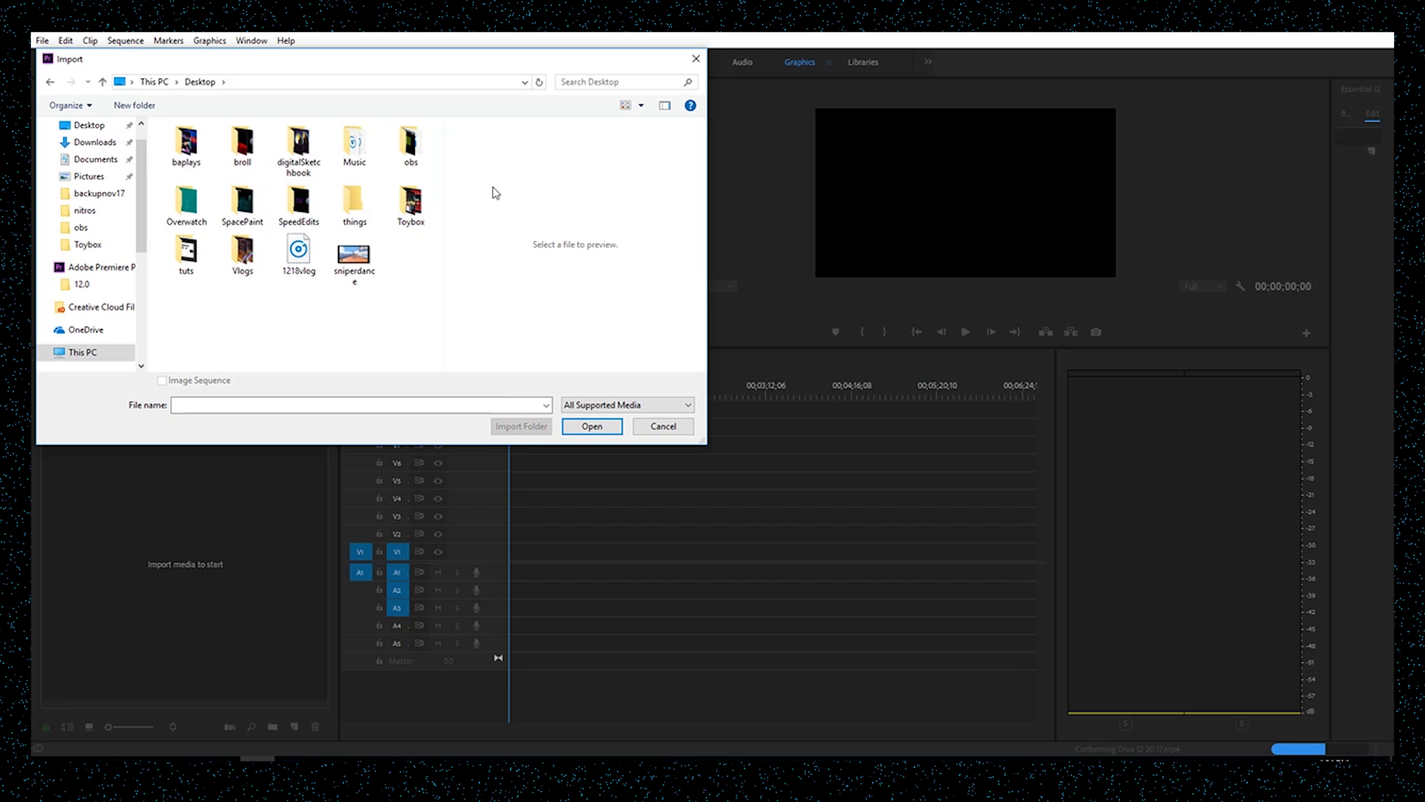
pyautogui.doubleClick(194, 208)
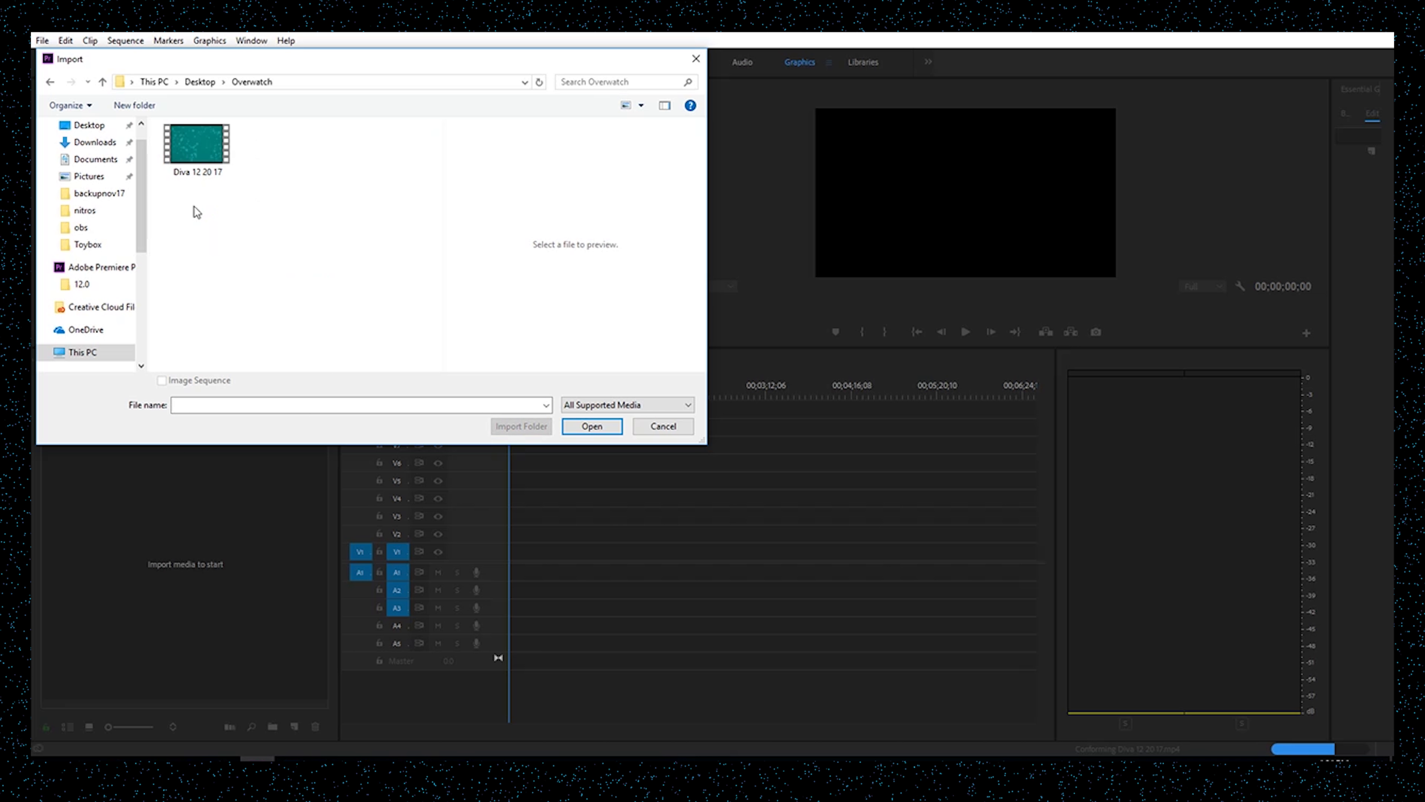
pyautogui.click(205, 141)
pyautogui.click(592, 426)
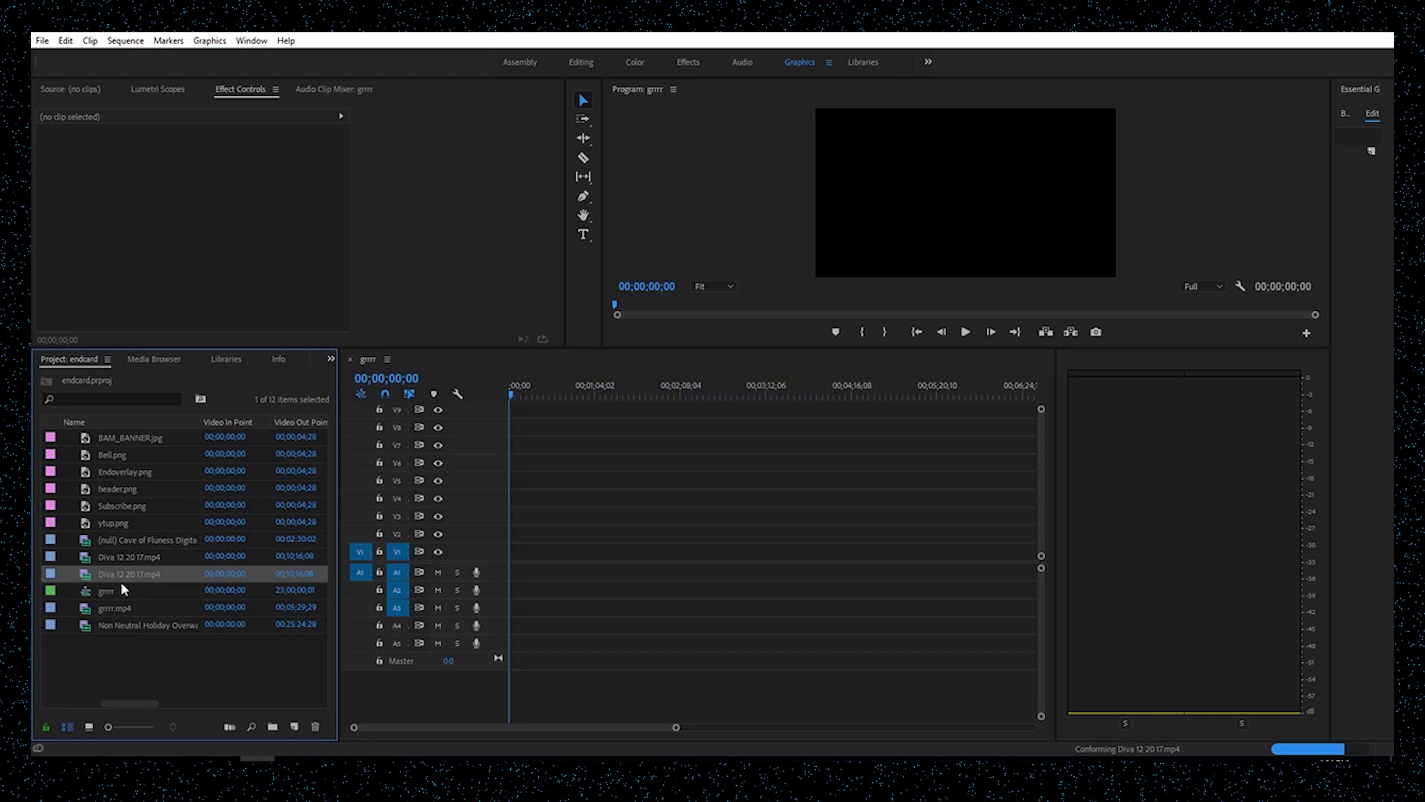
# - Place Diva 12 20 17.mp4 on V1/A1 and delete the seven unused items up to BAM_BANNER.jpg
pyautogui.moveTo(106, 571); pyautogui.dragTo(515, 549)
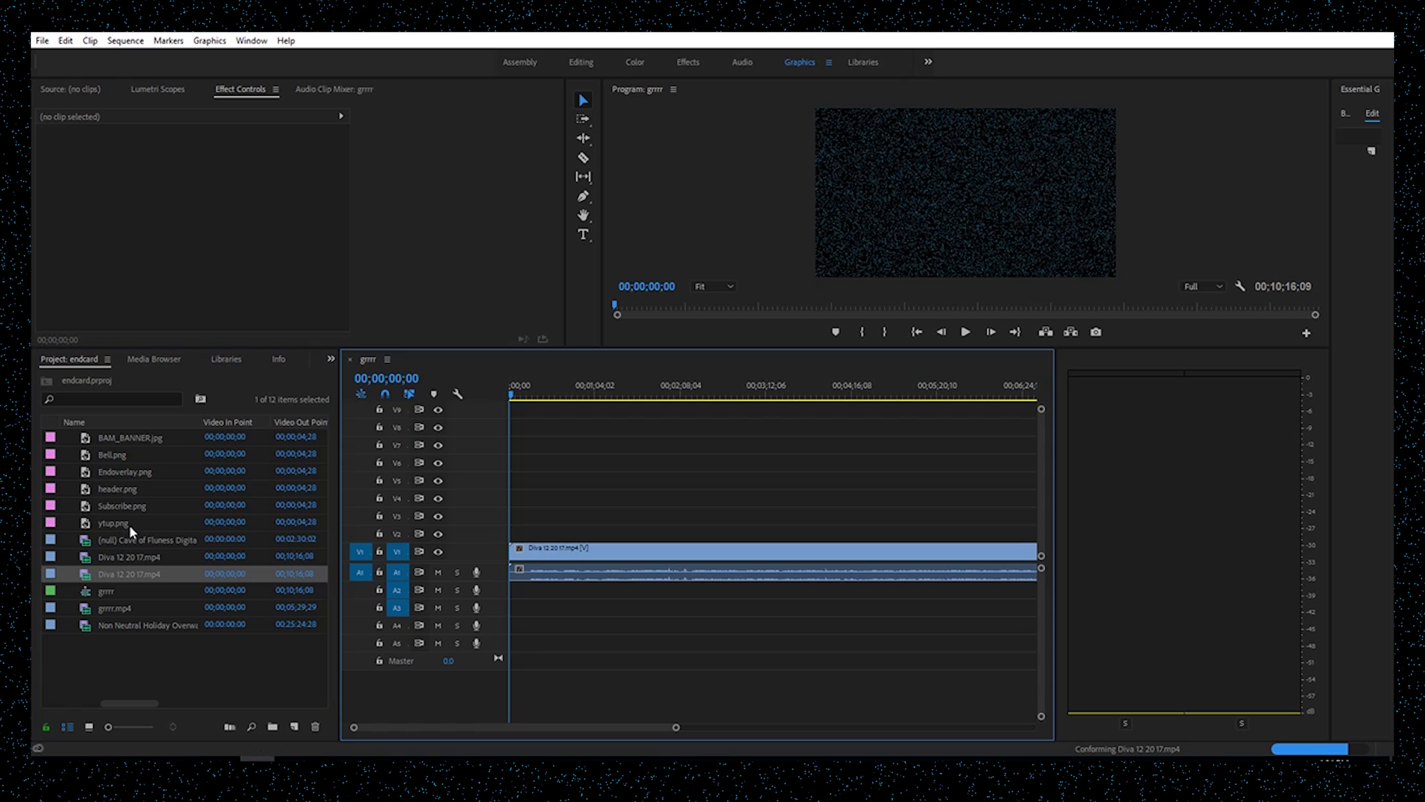
pyautogui.click(131, 551)
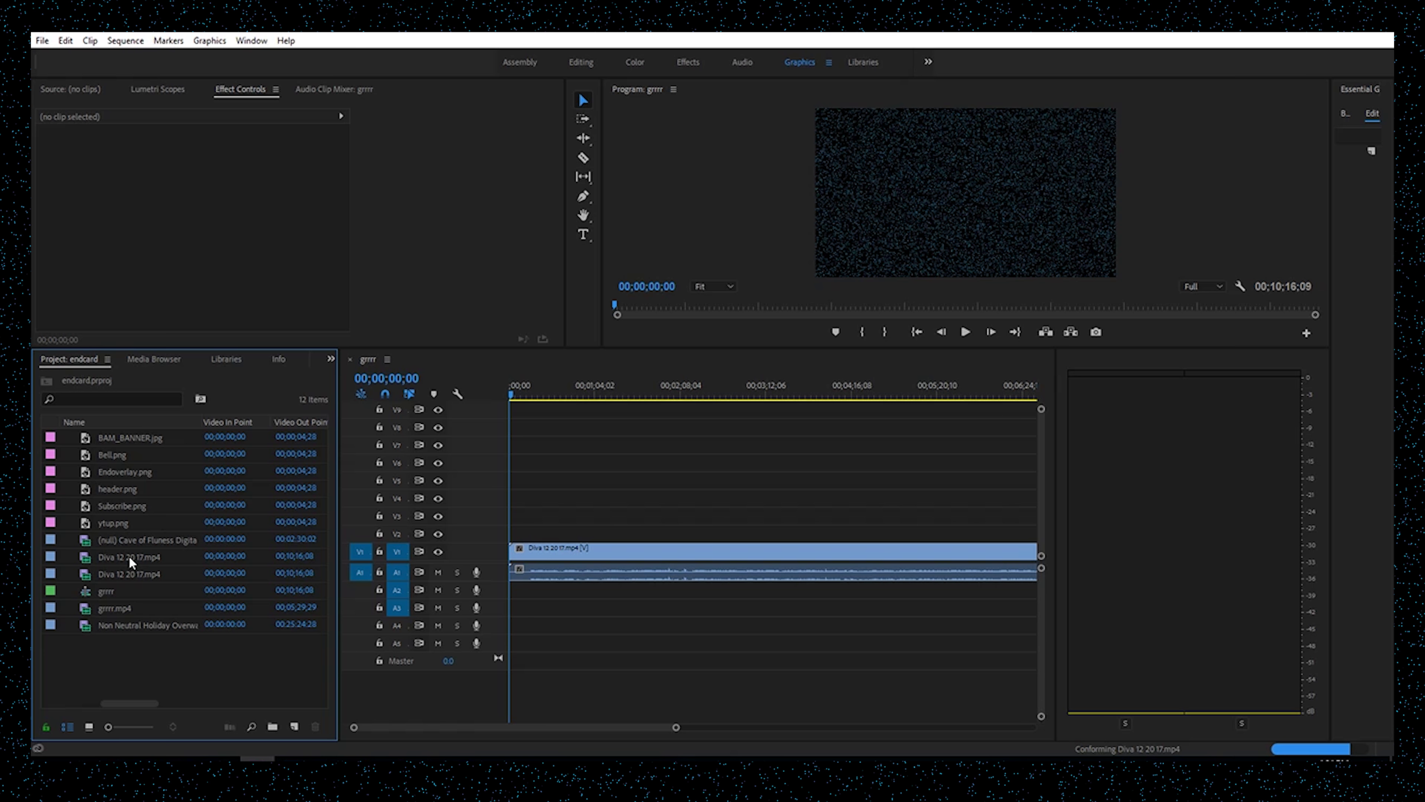
pyautogui.click(141, 538)
pyautogui.keyDown('shift'); pyautogui.click(135, 438); pyautogui.keyUp('shift')
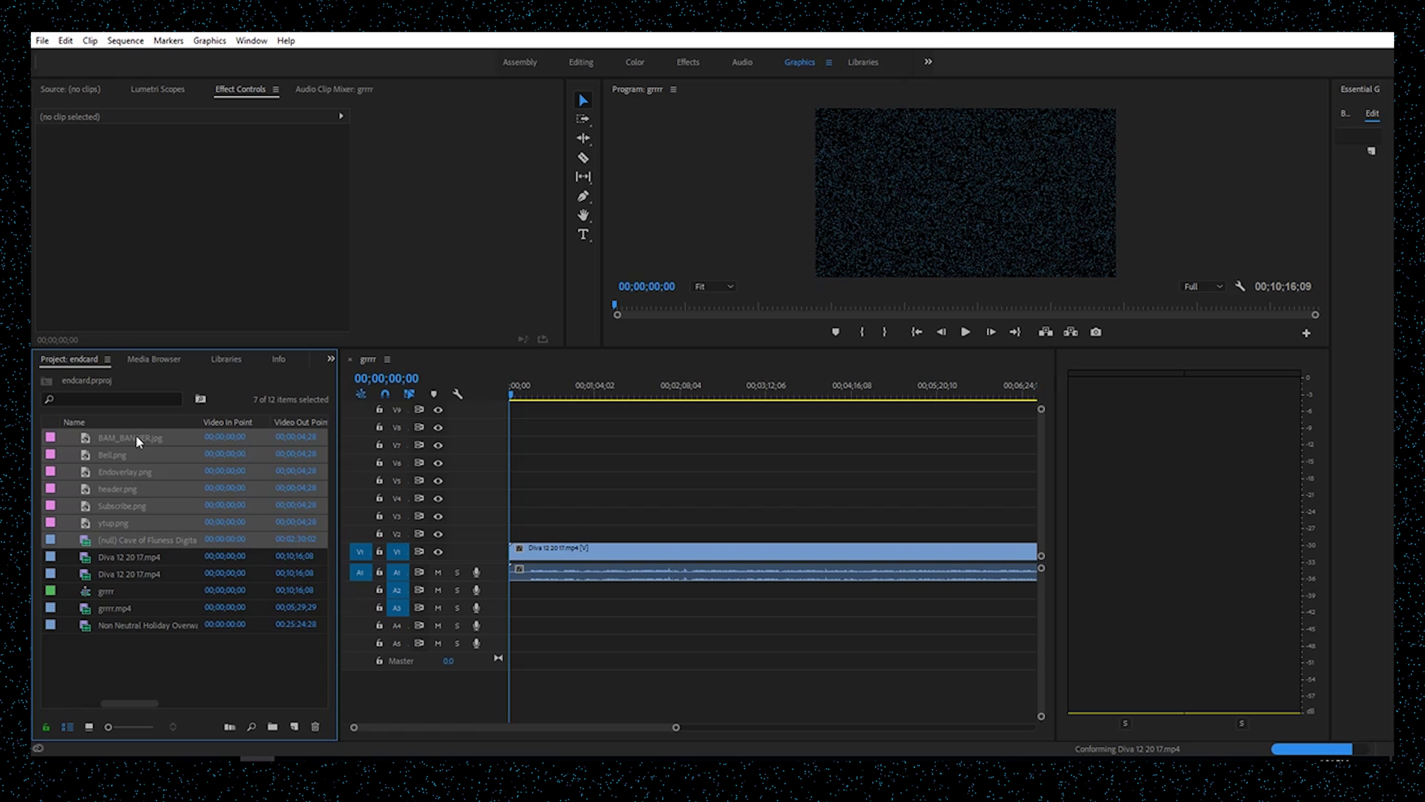
pyautogui.press('Delete')
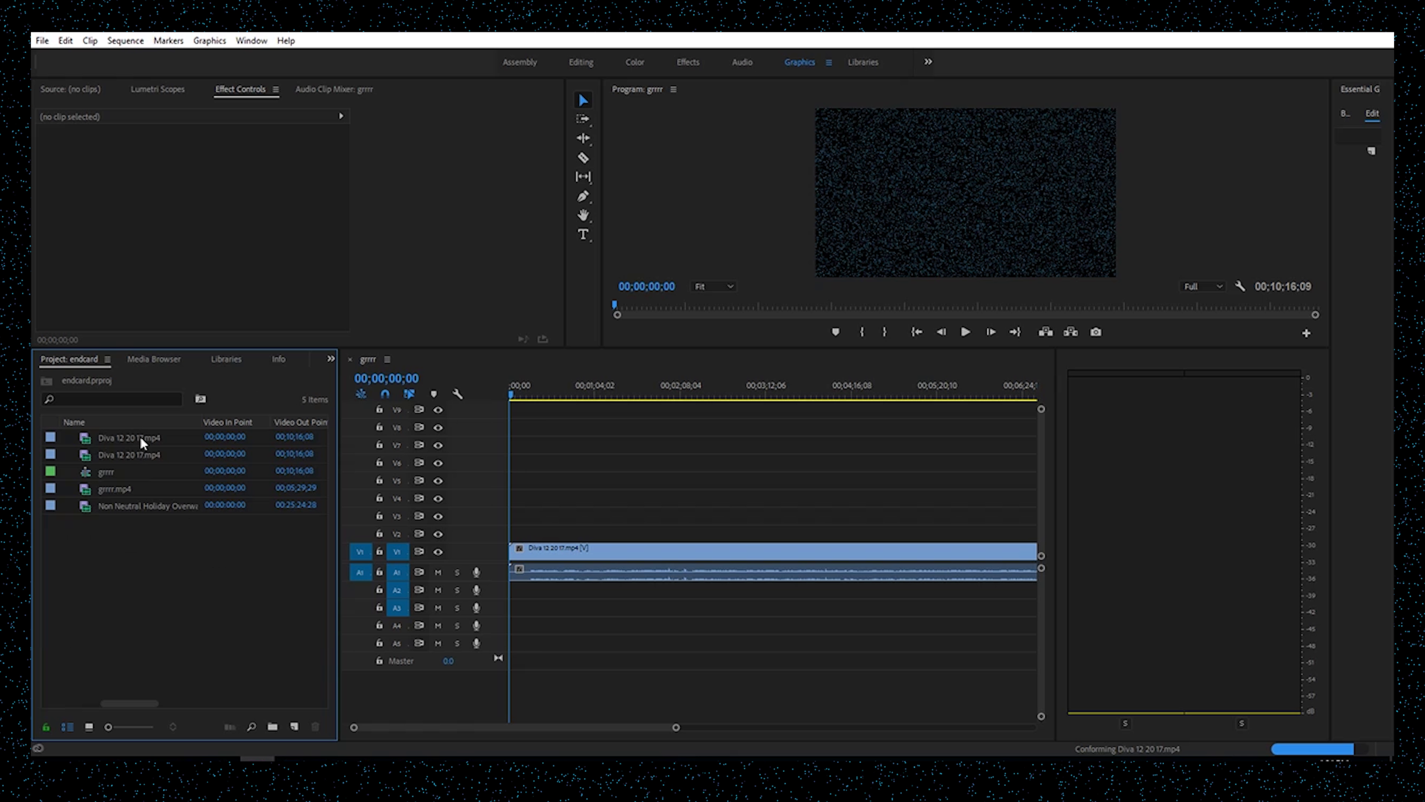
# - Remove grrrr.mp4 and the holiday special video from the project
pyautogui.click(125, 490)
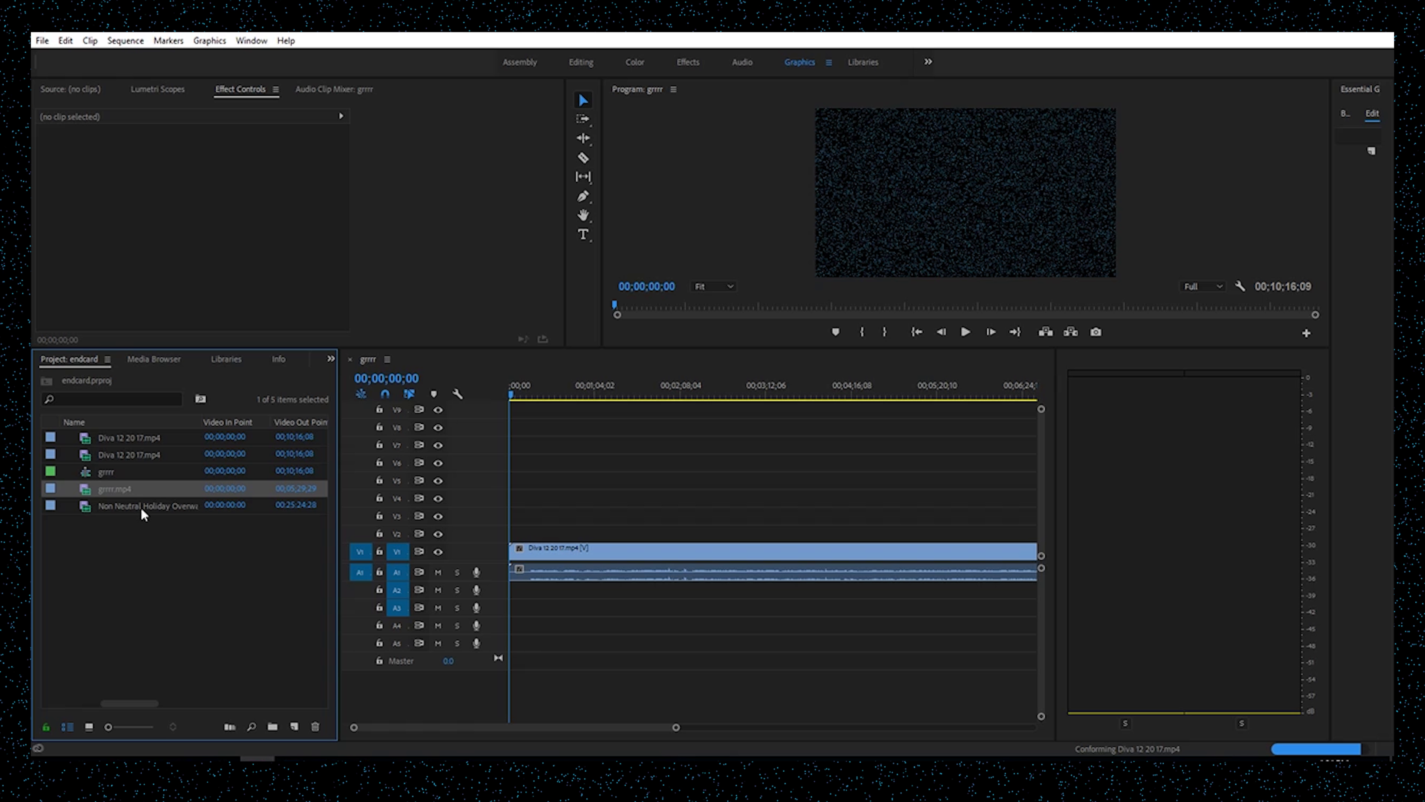
pyautogui.keyDown('shift'); pyautogui.click(141, 508); pyautogui.keyUp('shift')
pyautogui.press('Delete')
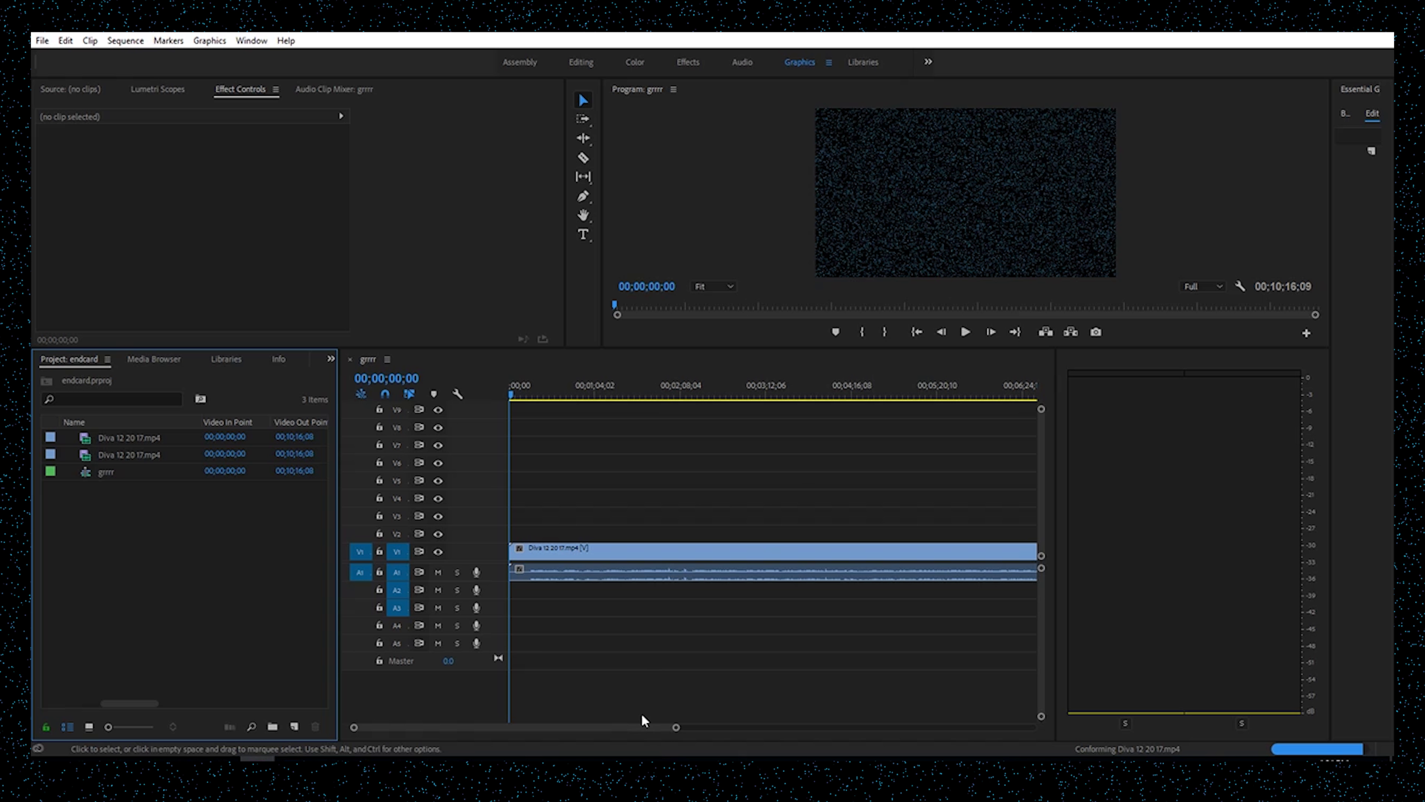
pyautogui.moveTo(677, 728); pyautogui.dragTo(886, 727)
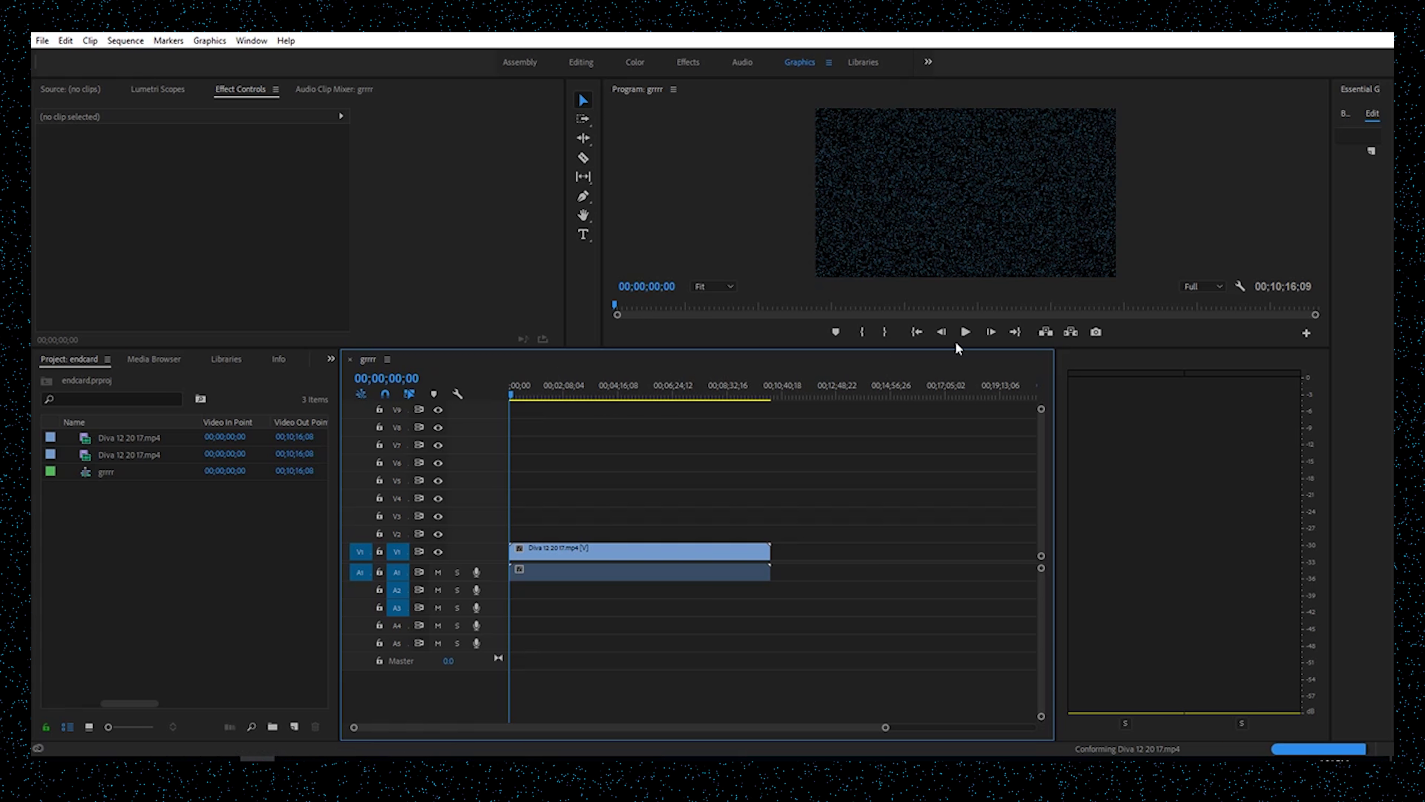
# - Play the sequence through to the end of the gameplay clip, stopping on the end card frame
pyautogui.click(964, 332)
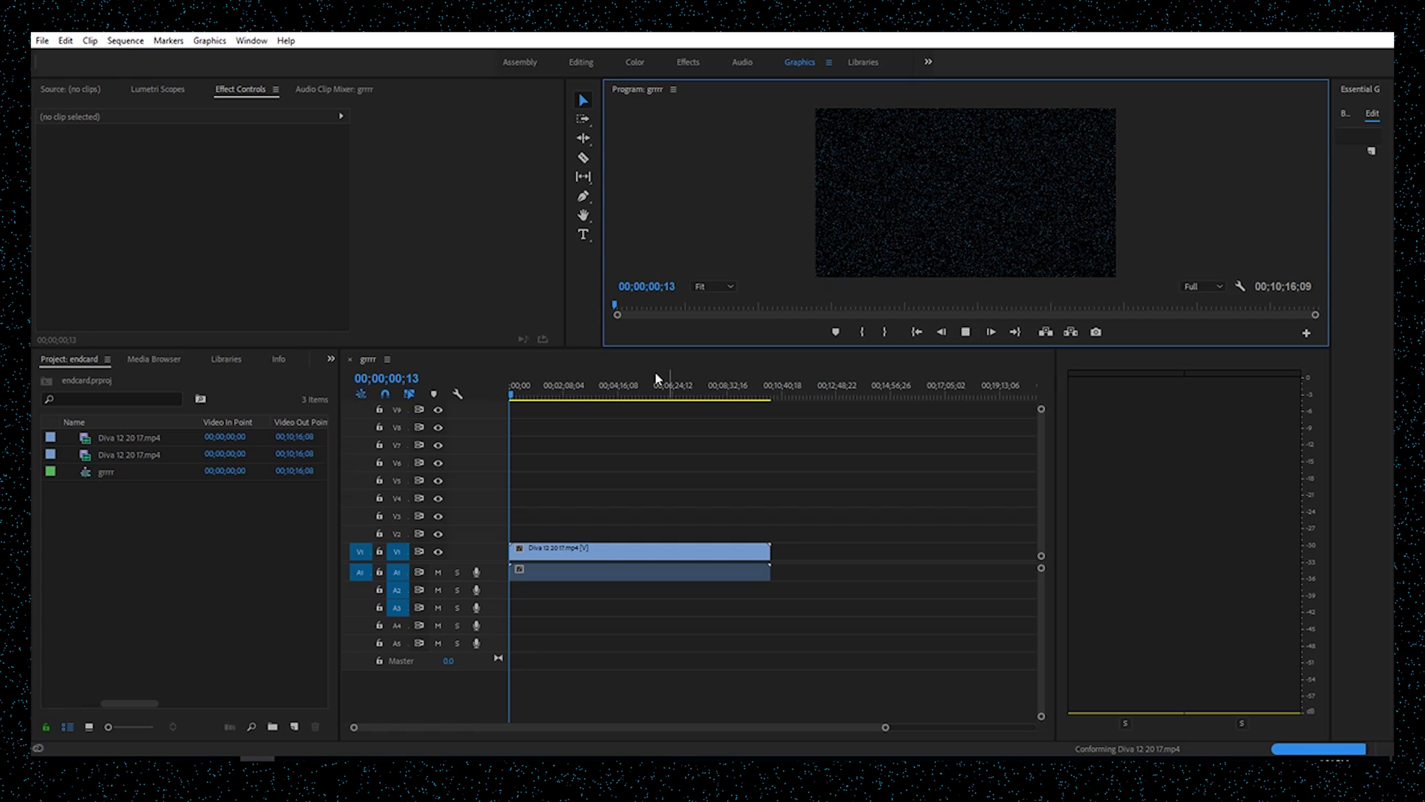
pyautogui.moveTo(509, 398); pyautogui.dragTo(534, 398)
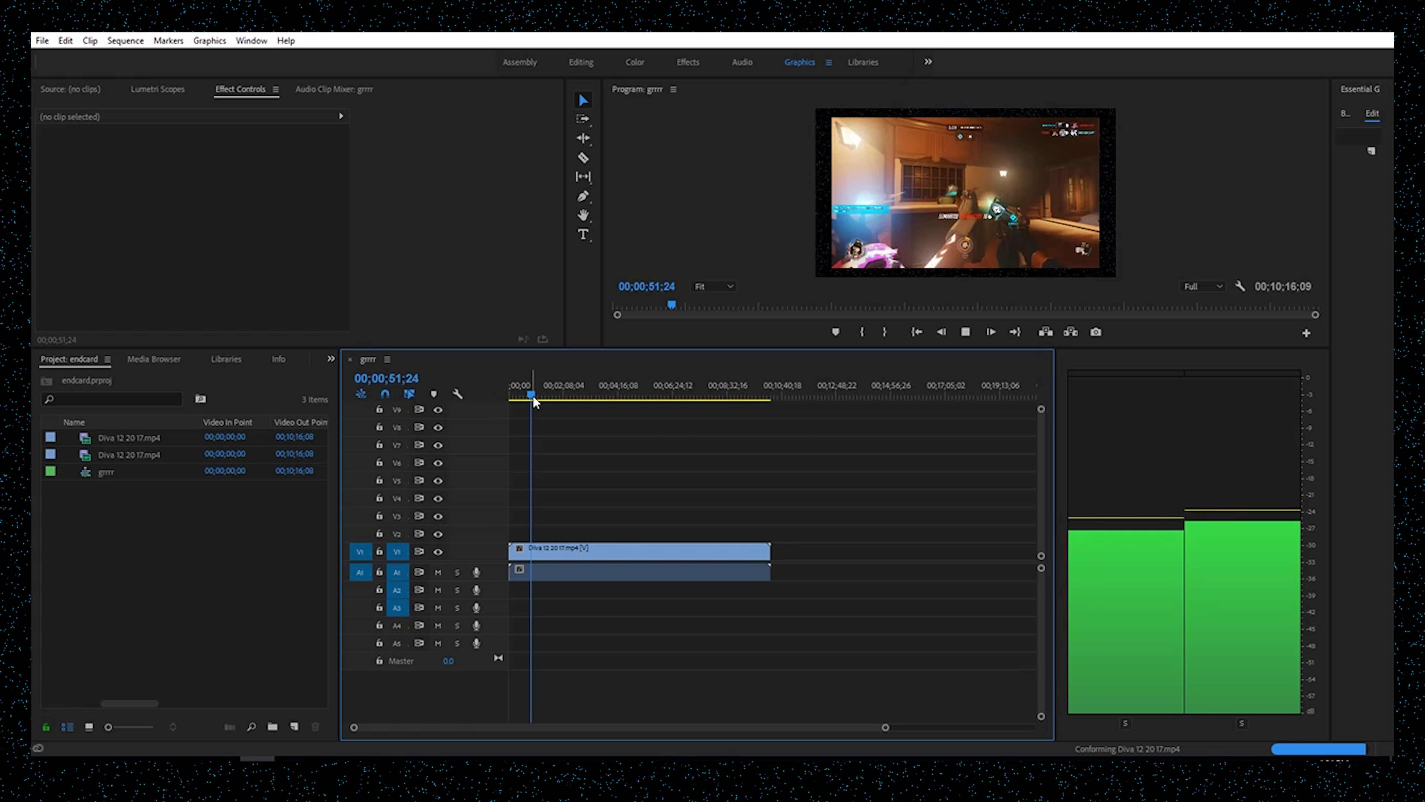
pyautogui.press('space')
pyautogui.click(765, 396)
pyautogui.press('space')
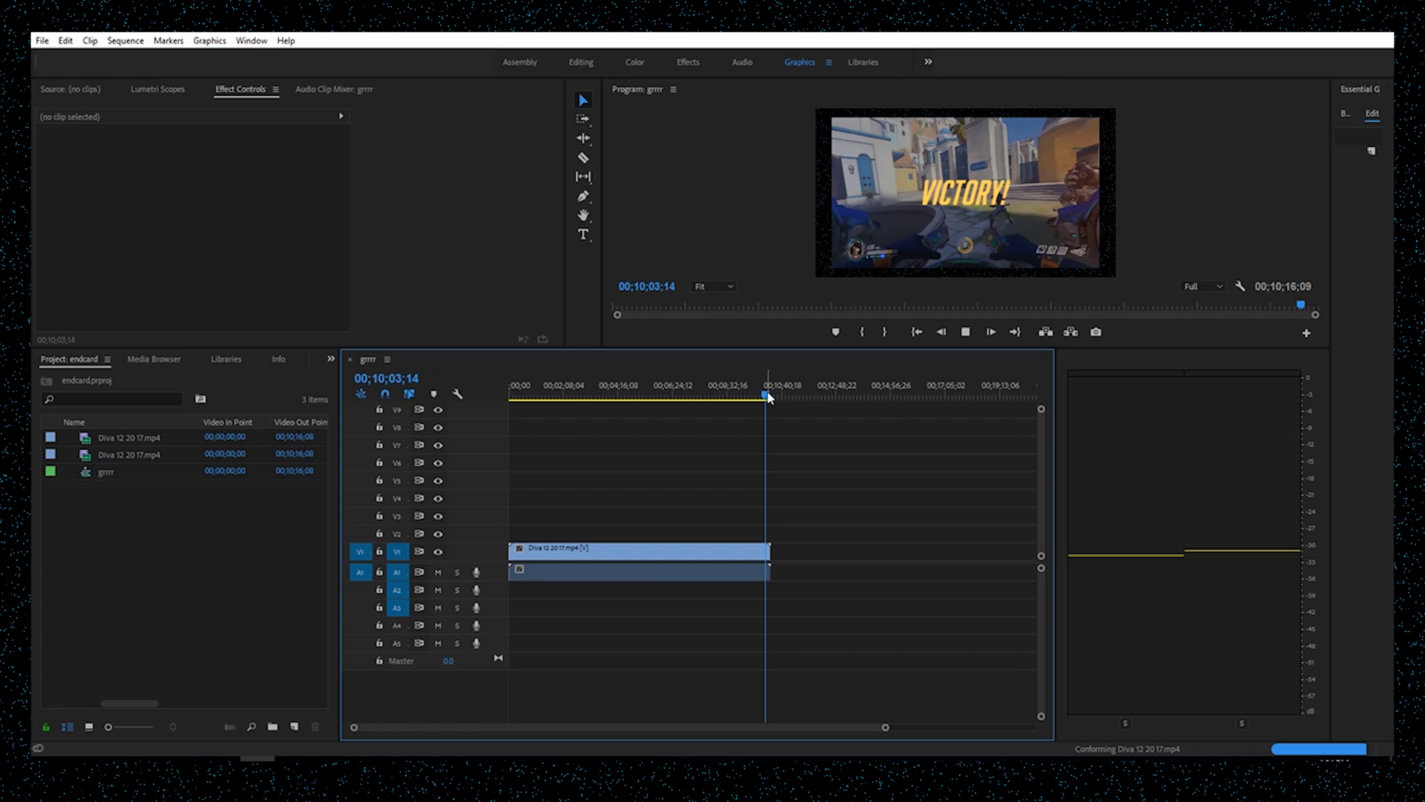
pyautogui.press('space')
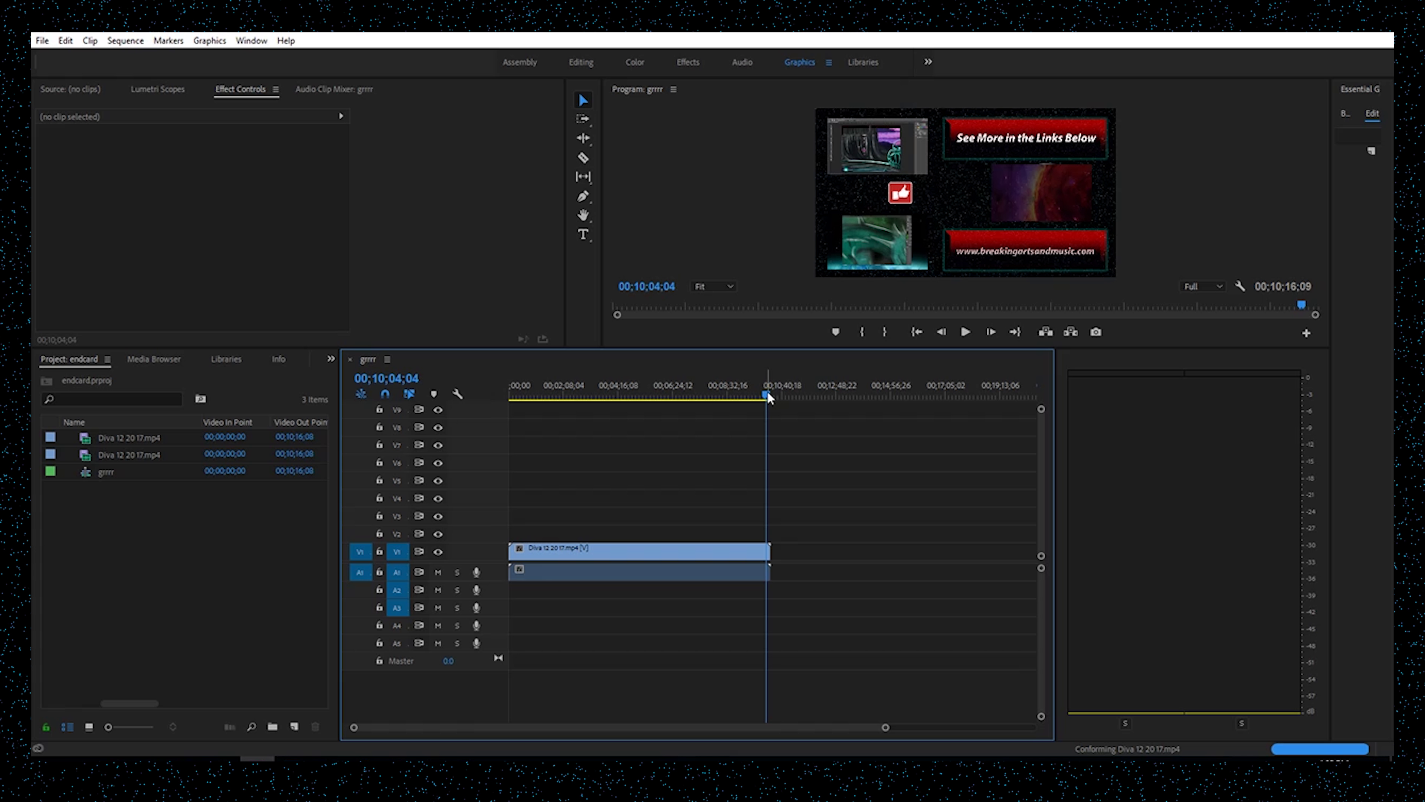
# - Return the playhead to 00;10;03;24 and bring up Media Encoder's export queue
pyautogui.click(767, 392)
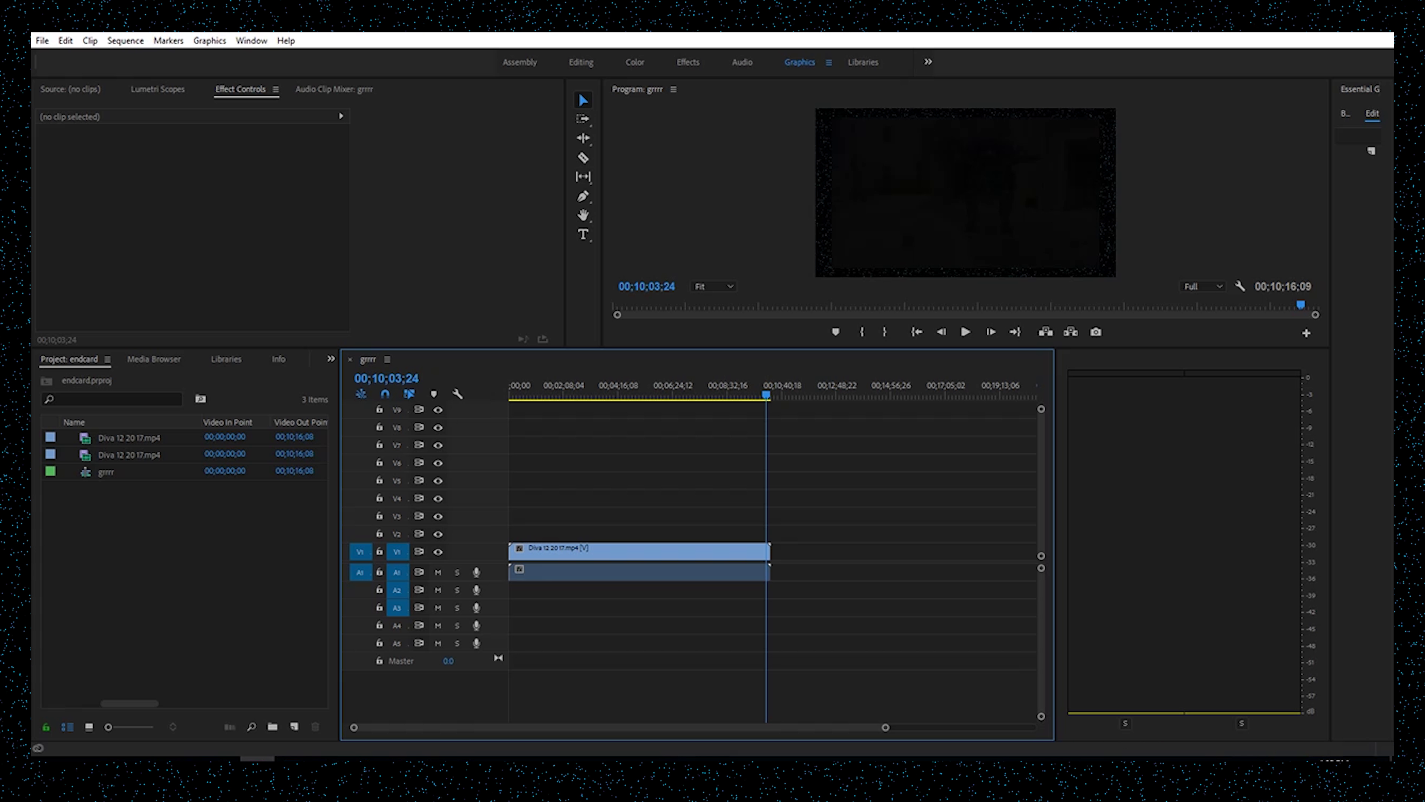
pyautogui.click(42, 40)
pyautogui.moveTo(946, 85); pyautogui.dragTo(915, 65)
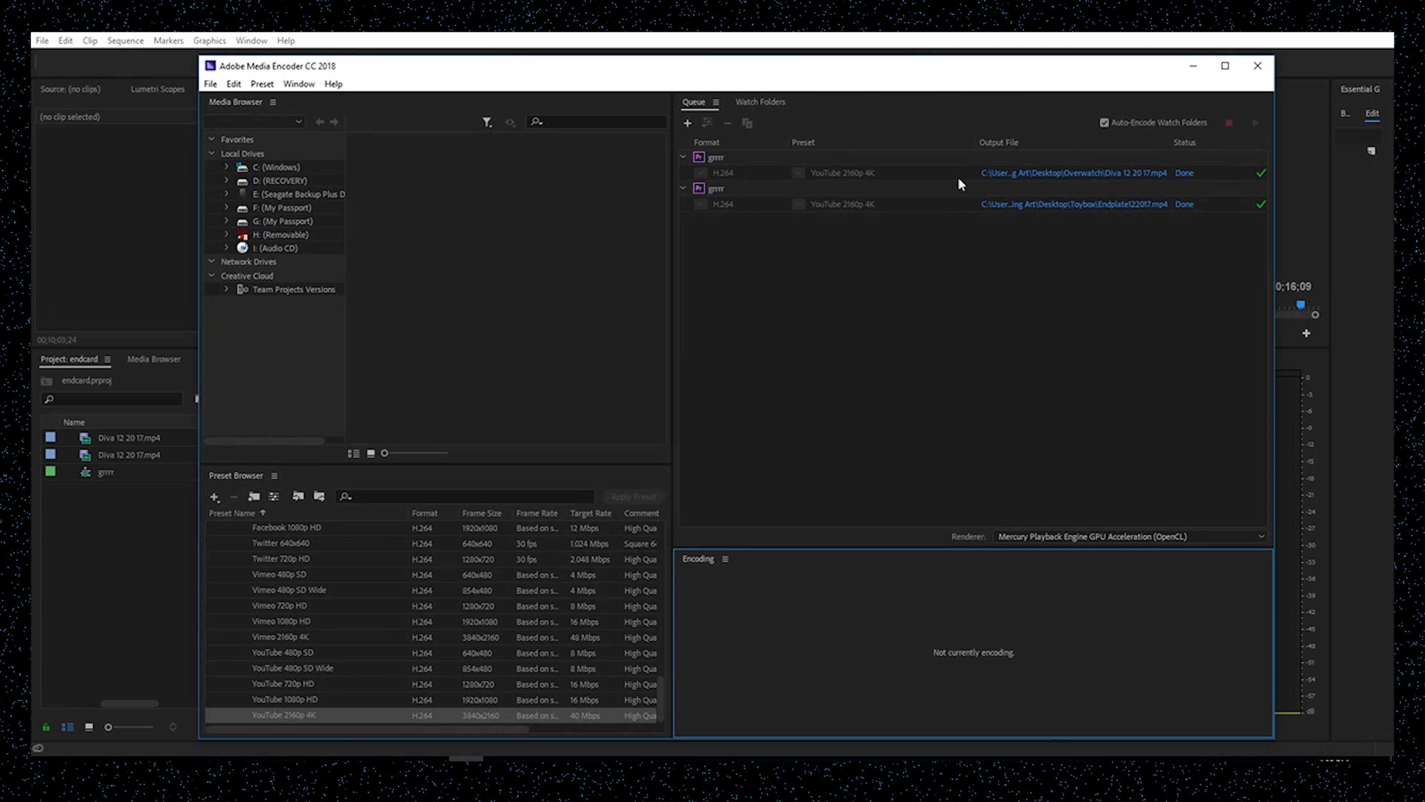
# - Reveal Endplate122017.mp4 in the Toybox folder and bring it onto the timeline after the gameplay
pyautogui.click(1042, 207)
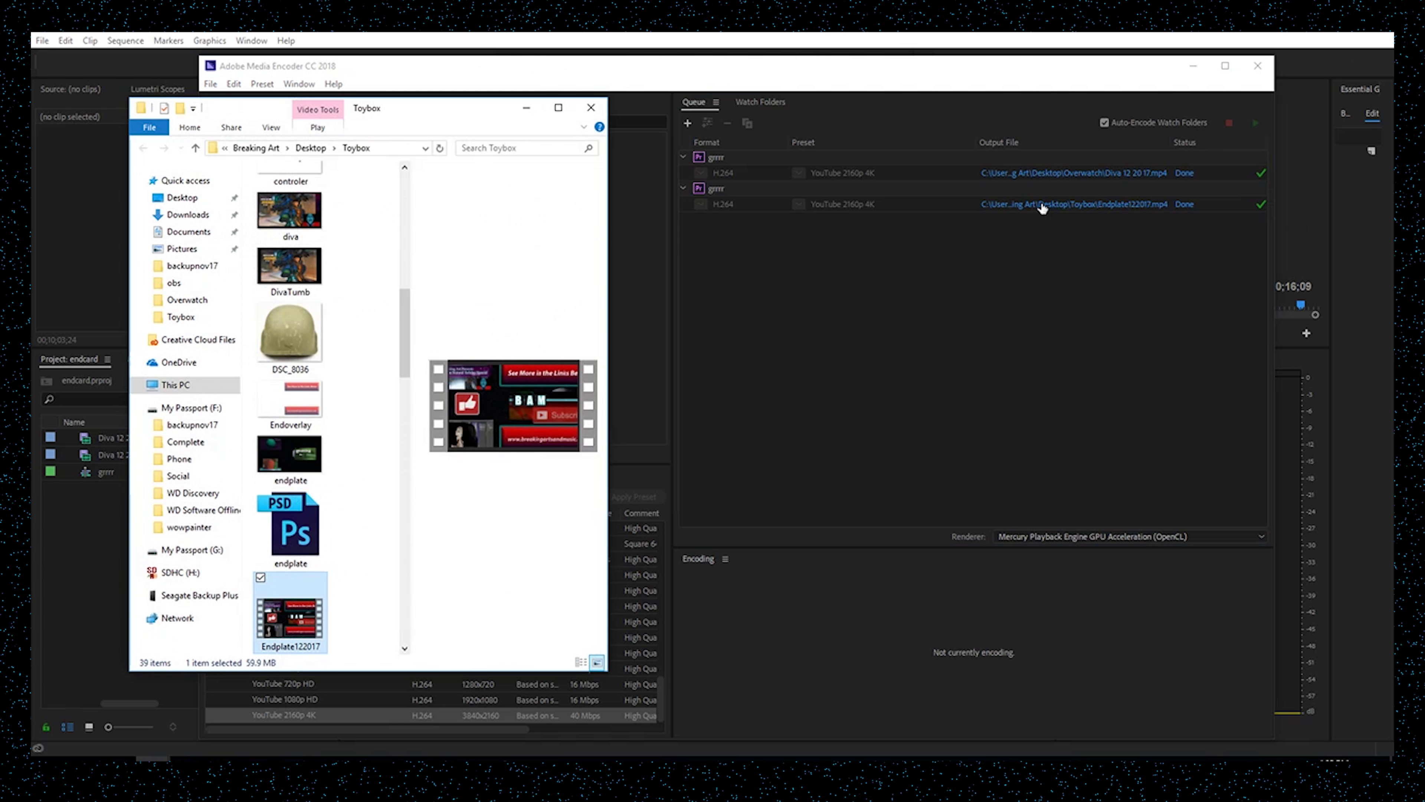
pyautogui.click(1194, 66)
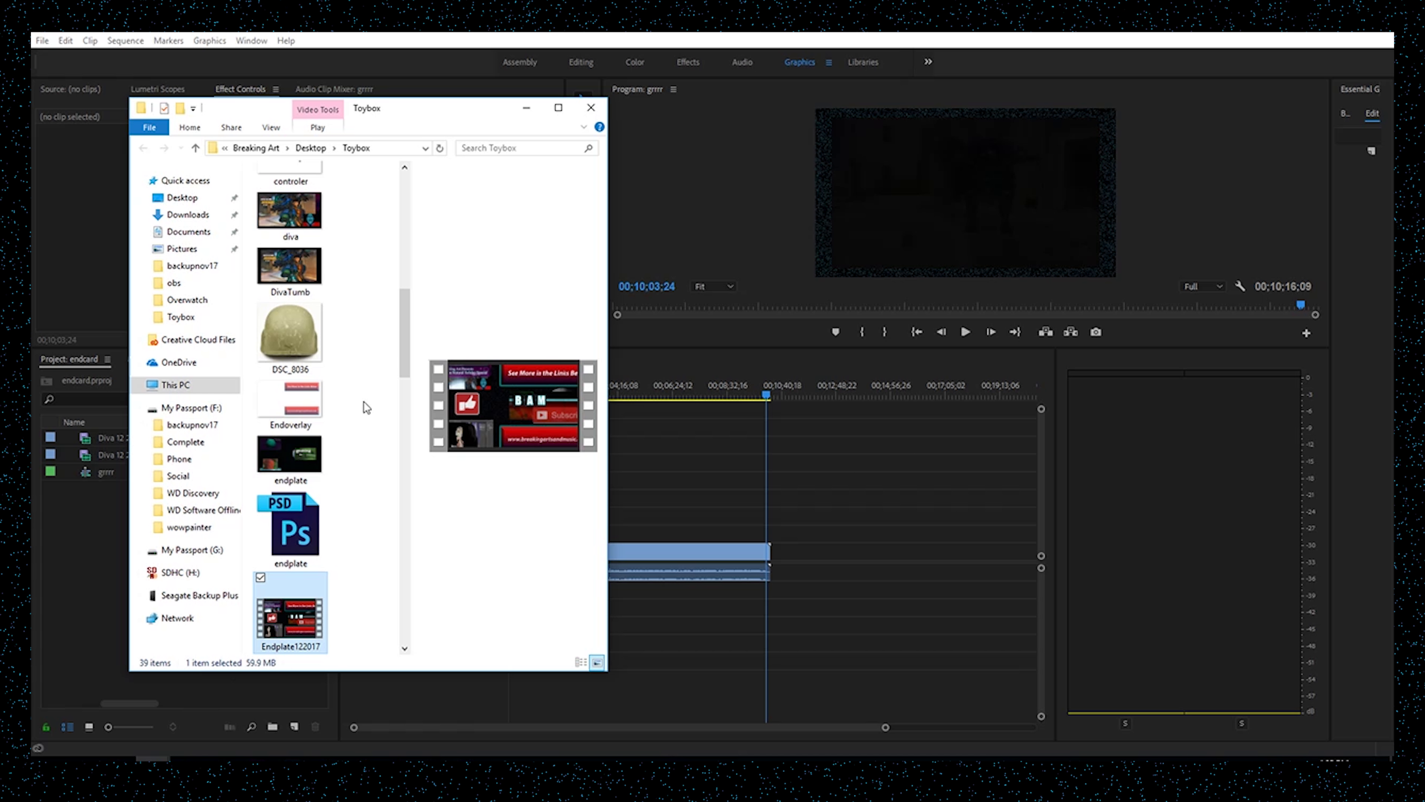
pyautogui.moveTo(410, 343); pyautogui.dragTo(409, 364)
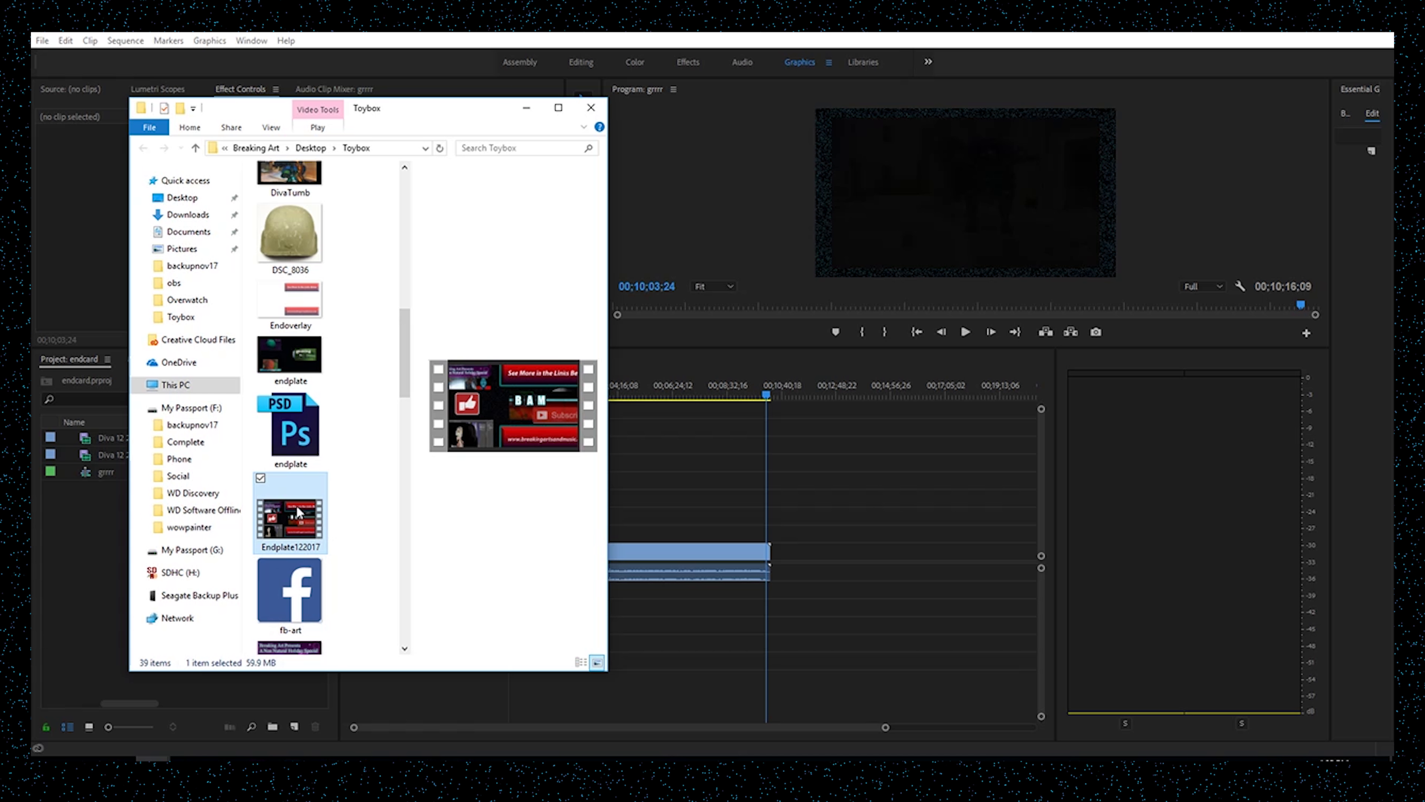
pyautogui.moveTo(292, 522); pyautogui.dragTo(807, 535)
# - Start playback over the newly placed Endplate122017 end card
pyautogui.press('space')
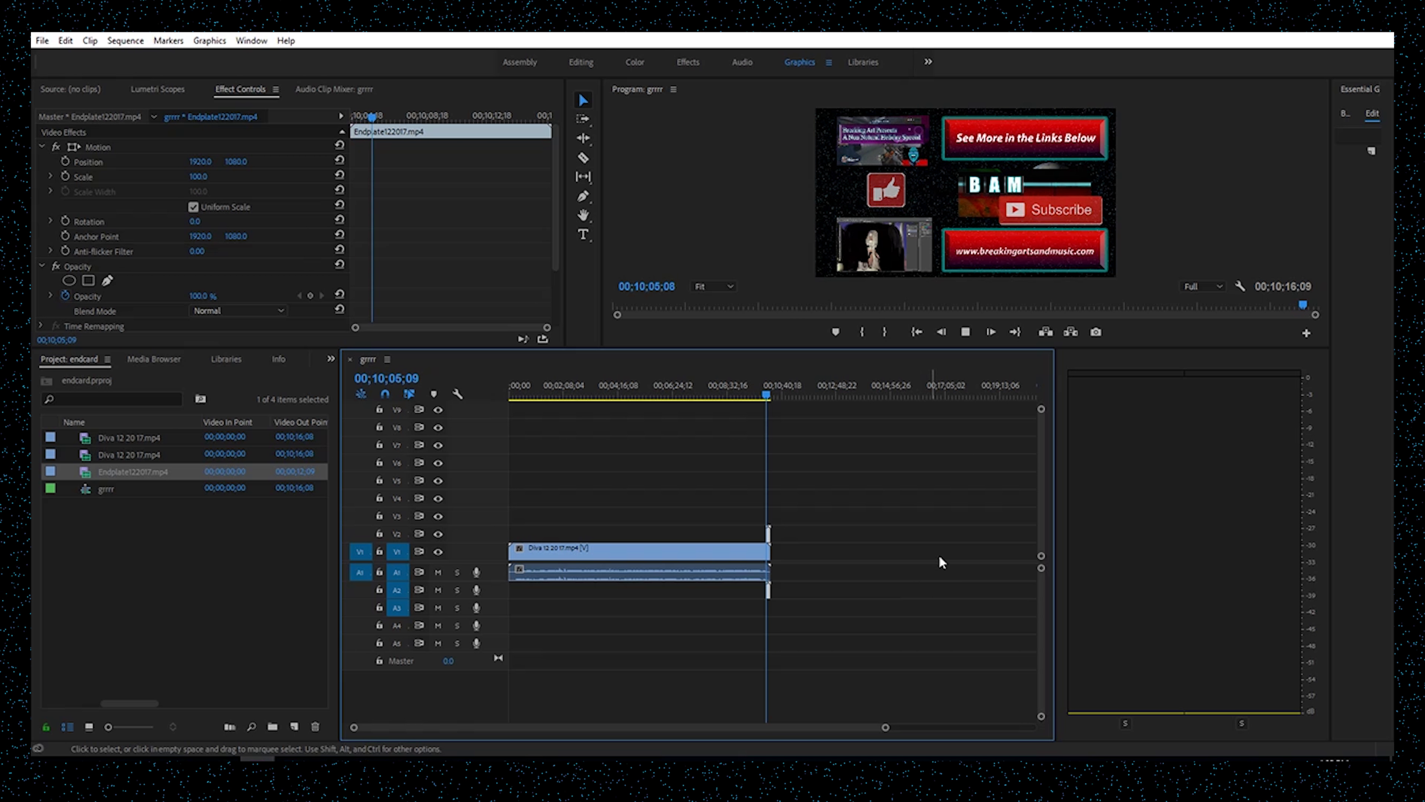
# - Enlarge the Program monitor to watch the Endplate122017 end card play after the gameplay
pyautogui.moveTo(941, 347); pyautogui.dragTo(923, 559)
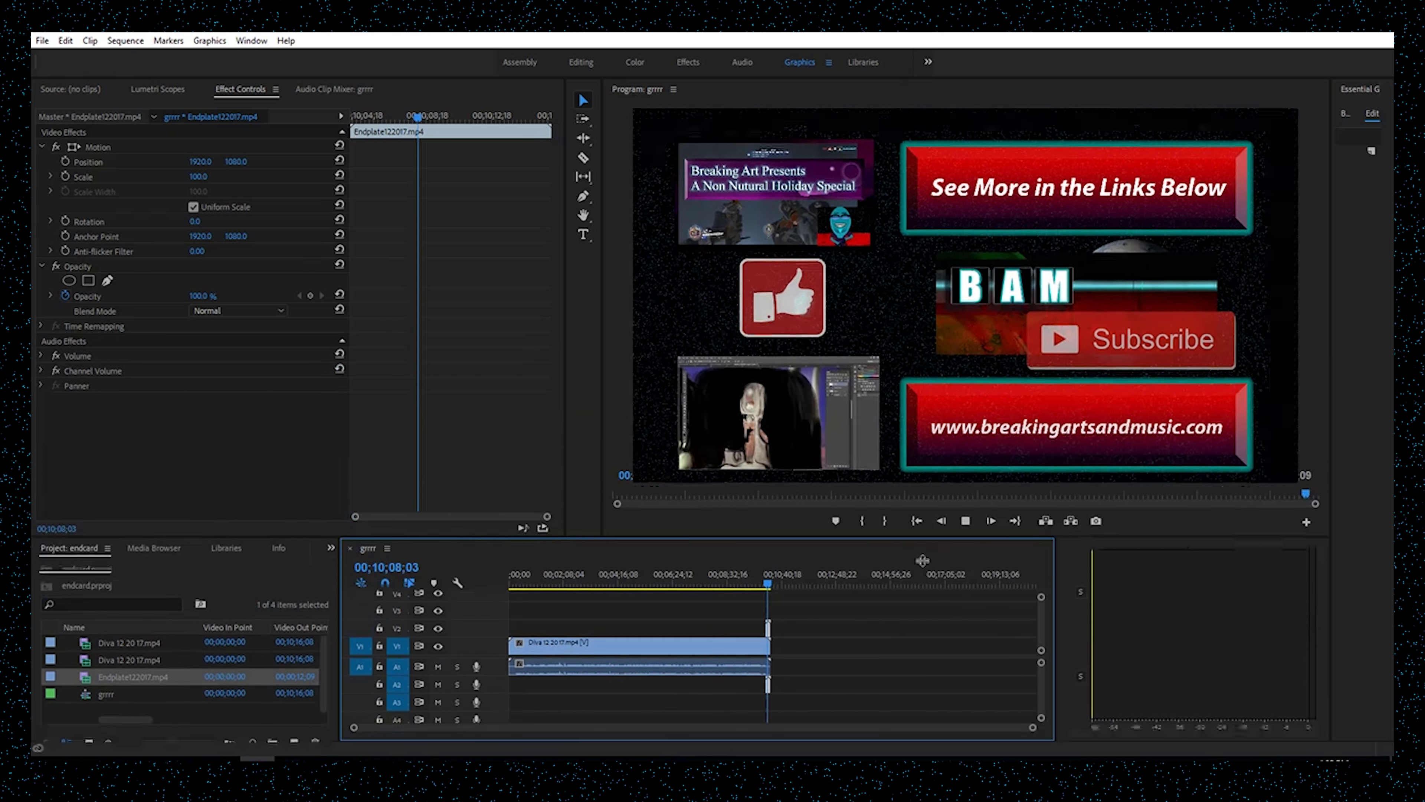